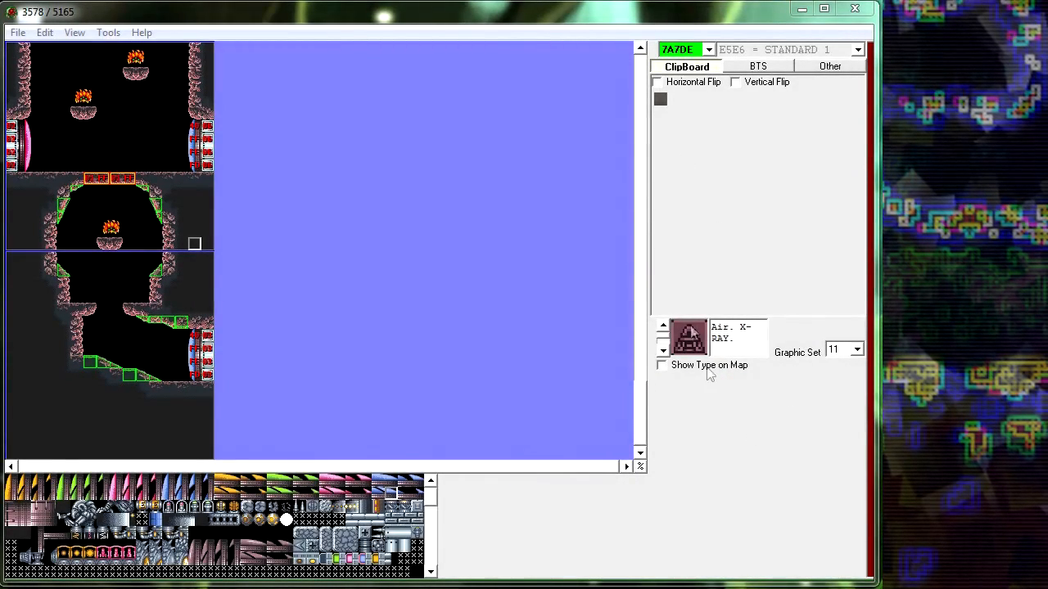
- Copy a black air tile from the open area of room 7A7DE to the clipboard
right_click(141, 152)
right_click(141, 145)
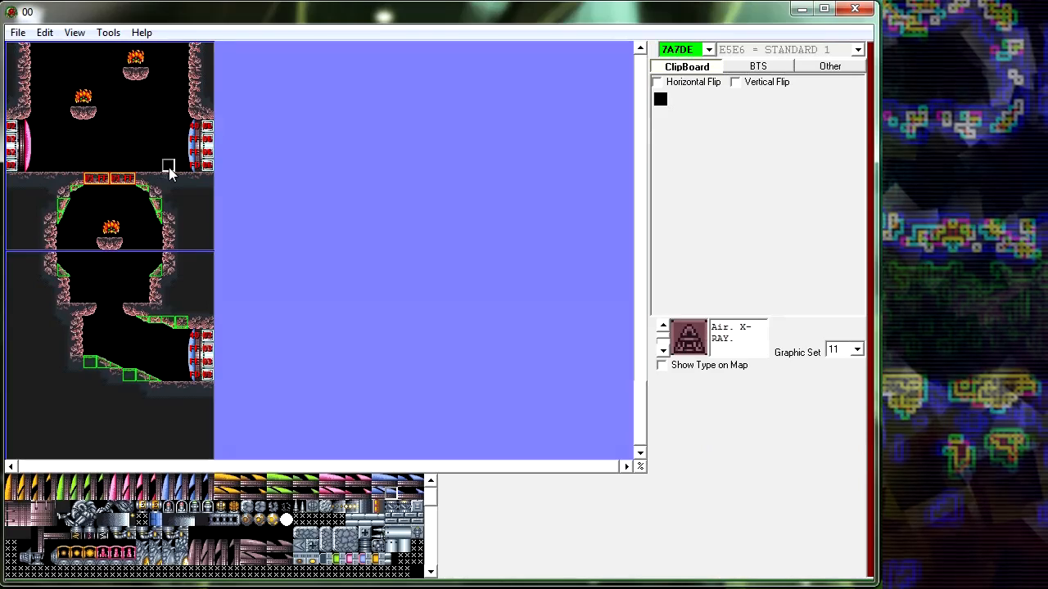
drag(645, 444, 663, 456)
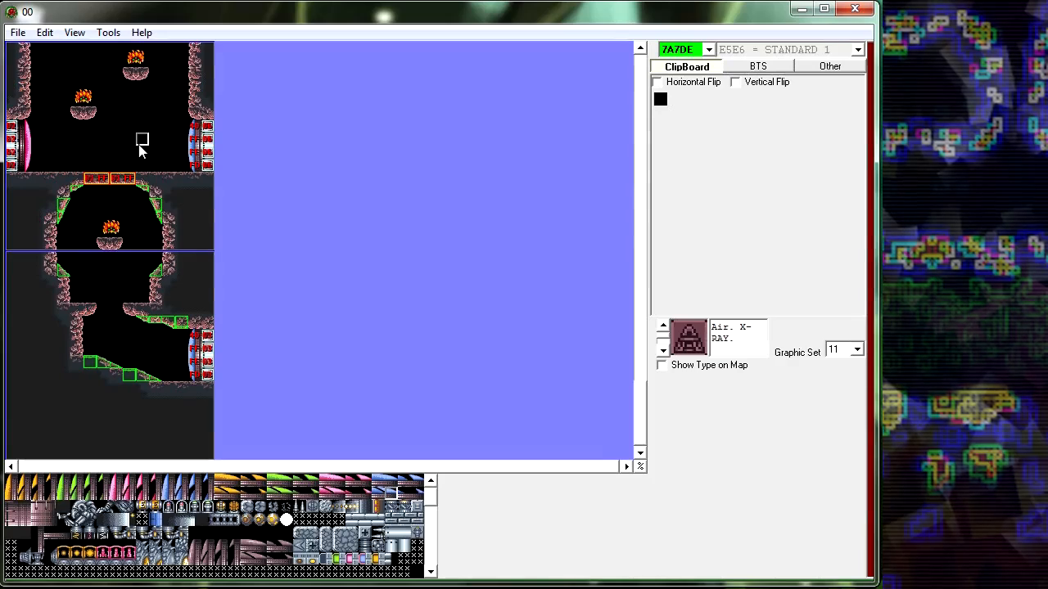
- Follow the pink door into room 7AA41 and return through its door to room 7A7DE
double_click(14, 160)
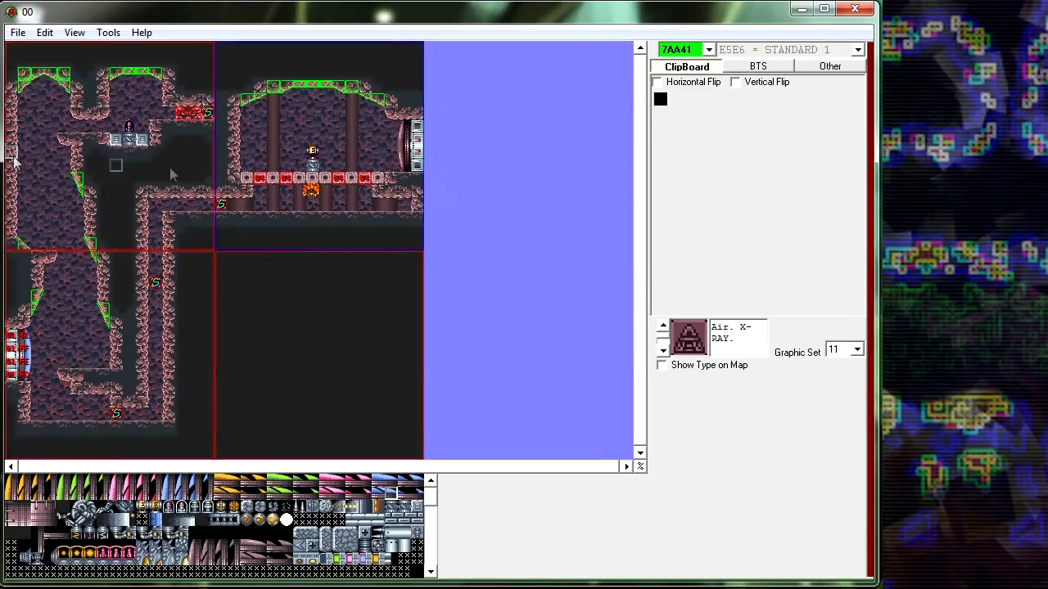
double_click(419, 151)
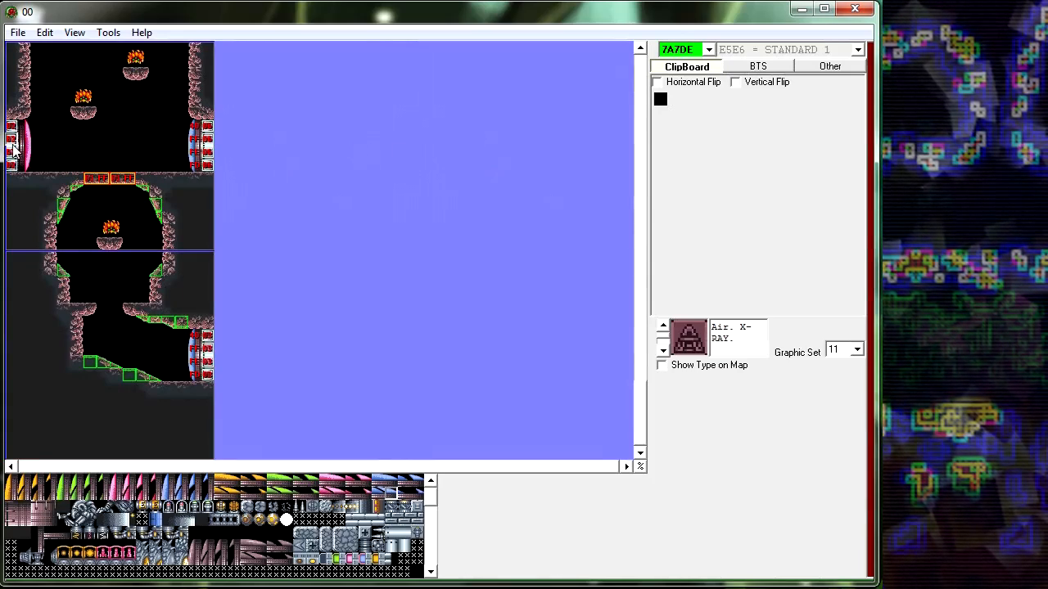
- Place a single test block in the open shaft between the yellow door and the small rock ledge, and clear it again
drag(641, 422, 652, 348)
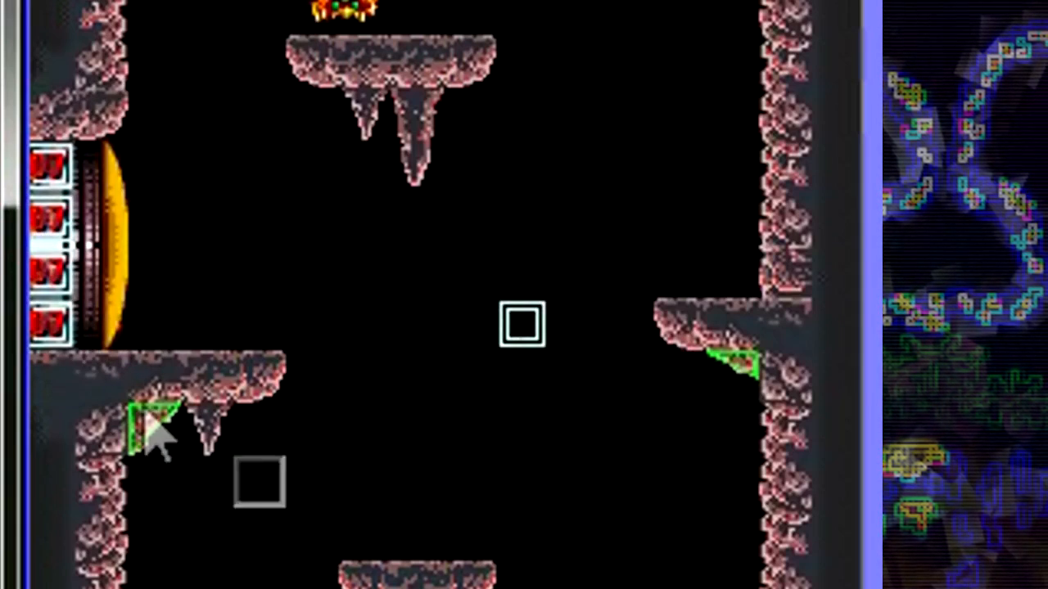
click(502, 343)
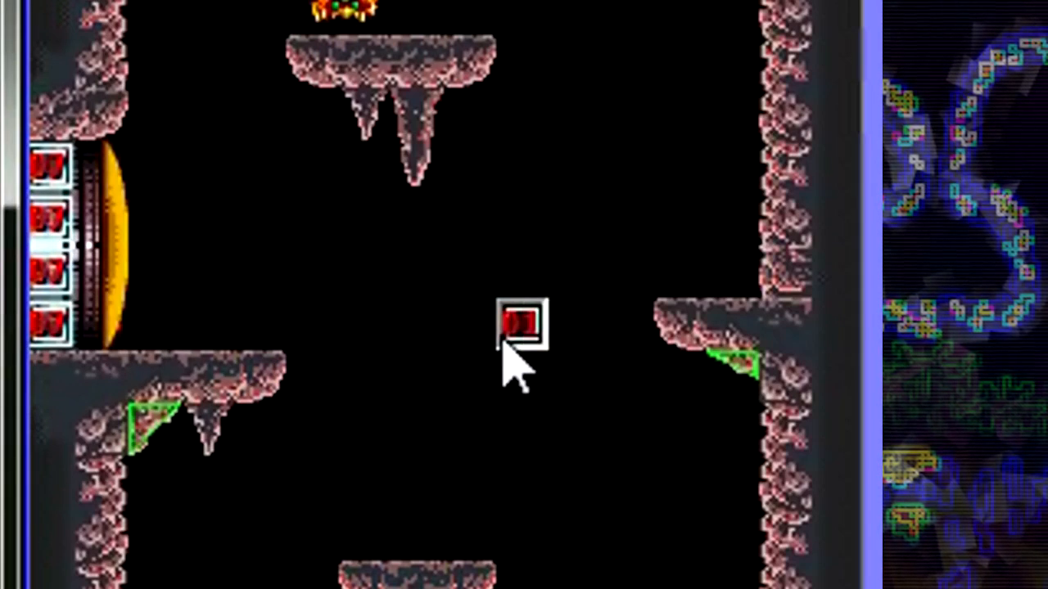
right_click(504, 347)
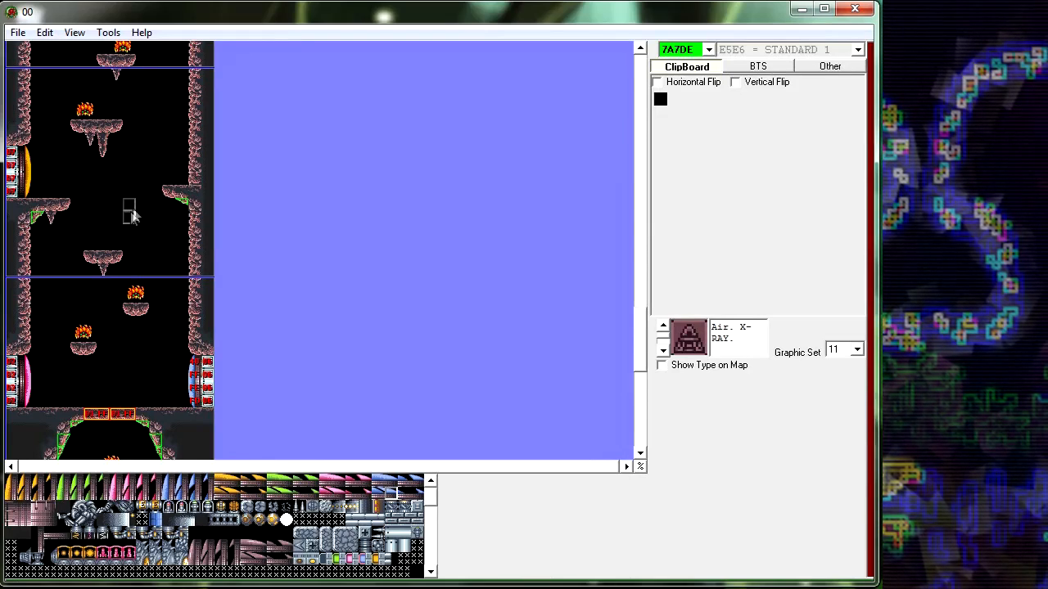
mouse_move(641, 350)
mouse_down()
mouse_move(651, 409)
mouse_move(635, 200)
mouse_move(653, 253)
mouse_move(665, 414)
mouse_move(658, 394)
mouse_move(655, 423)
mouse_move(620, 407)
mouse_up()
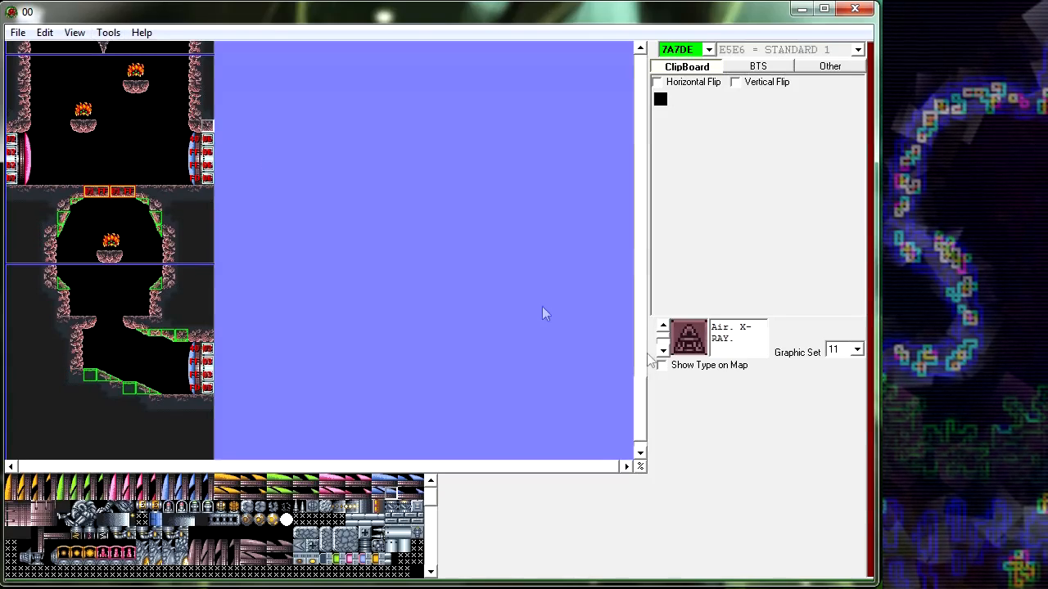
click(643, 427)
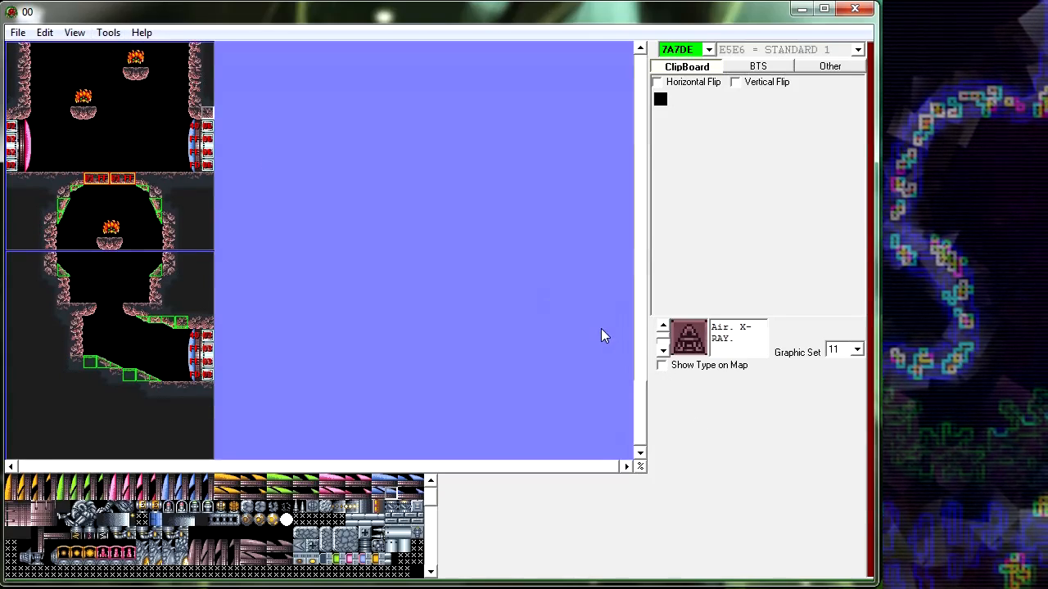
drag(642, 419, 647, 442)
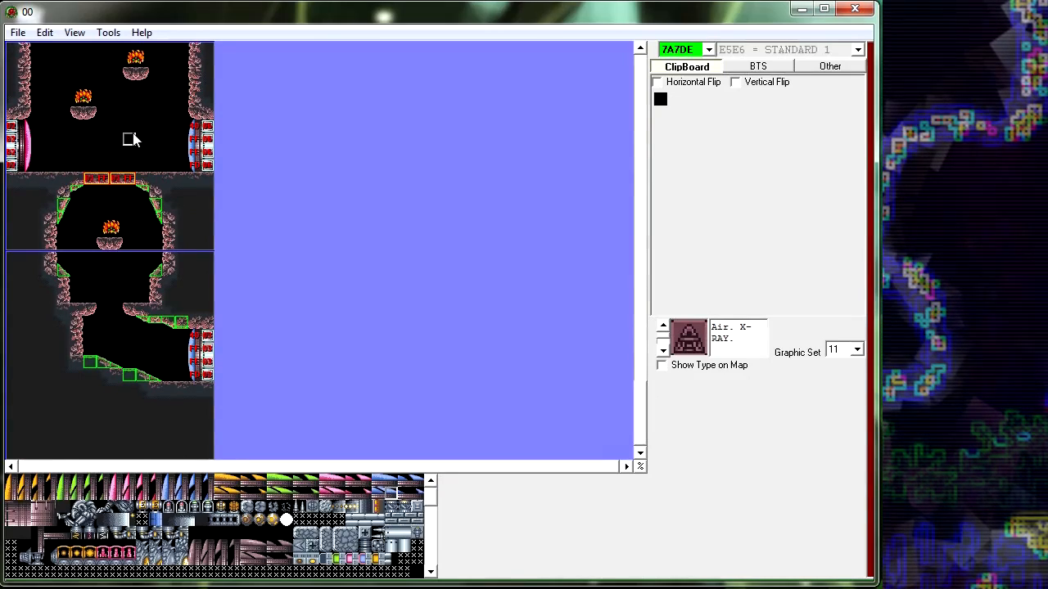
- Trace the door connections from room 7A7DE through 7AA41 to 7A9E5 and back to 7A7DE
double_click(16, 154)
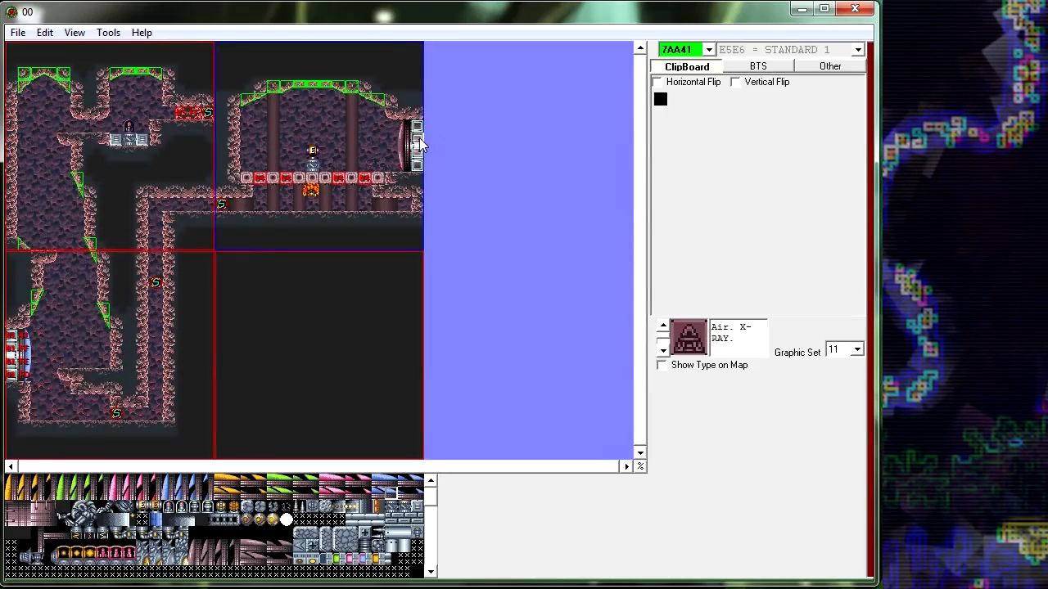
double_click(13, 354)
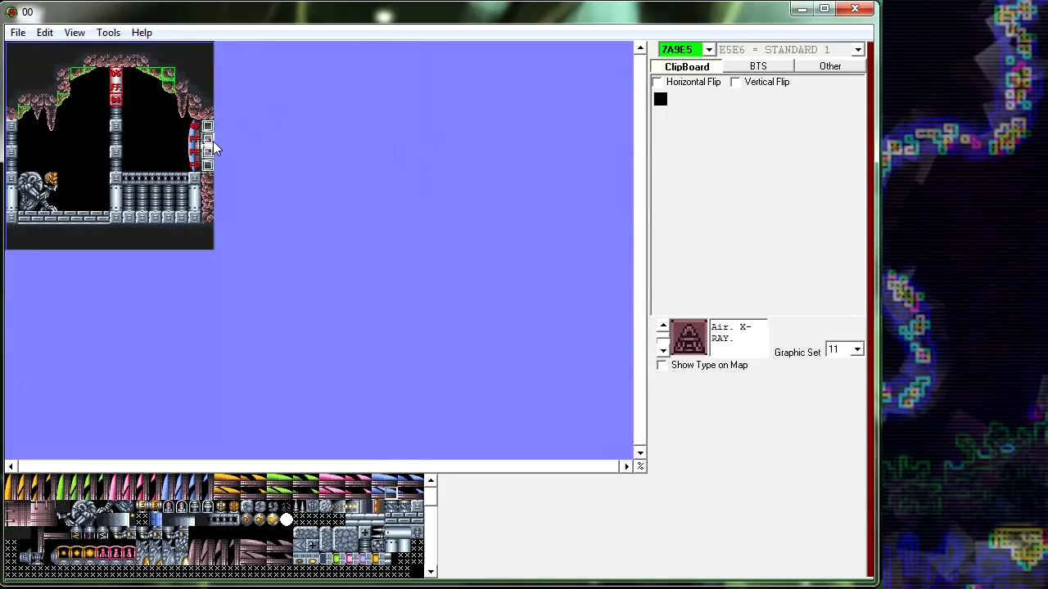
double_click(209, 145)
double_click(415, 150)
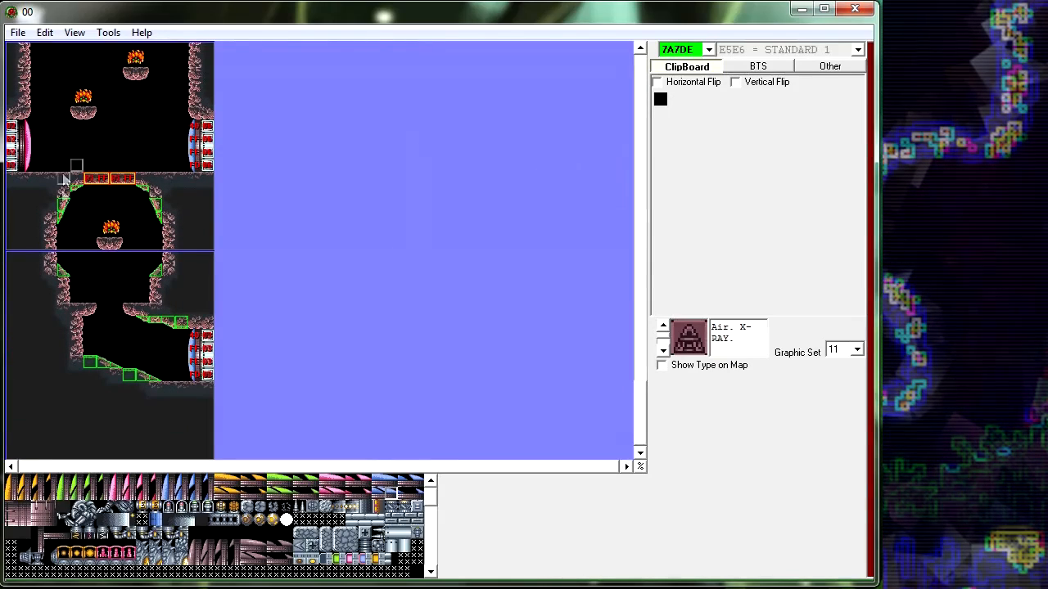
double_click(16, 147)
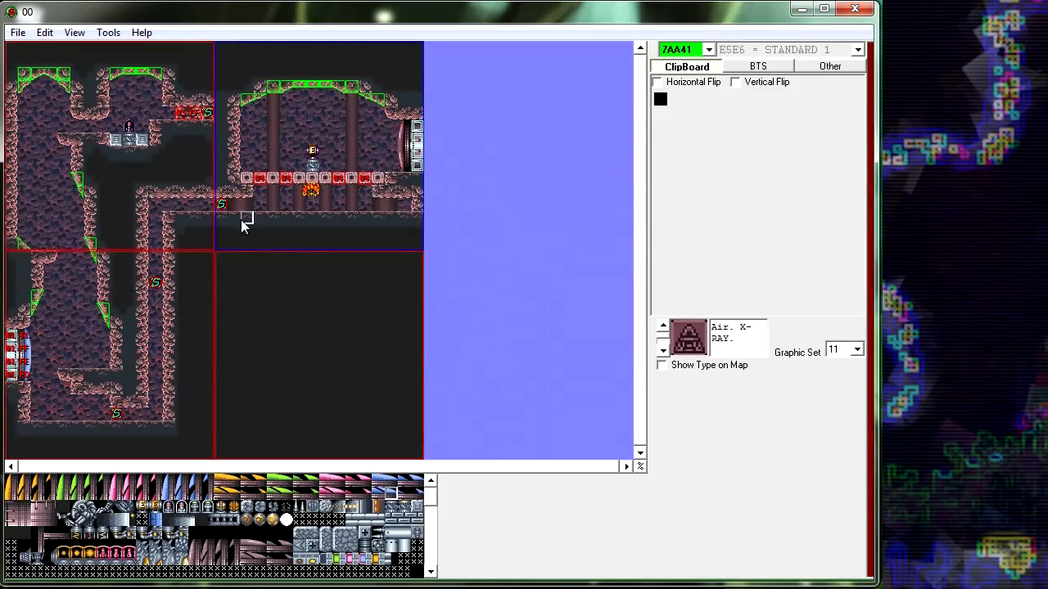
double_click(415, 152)
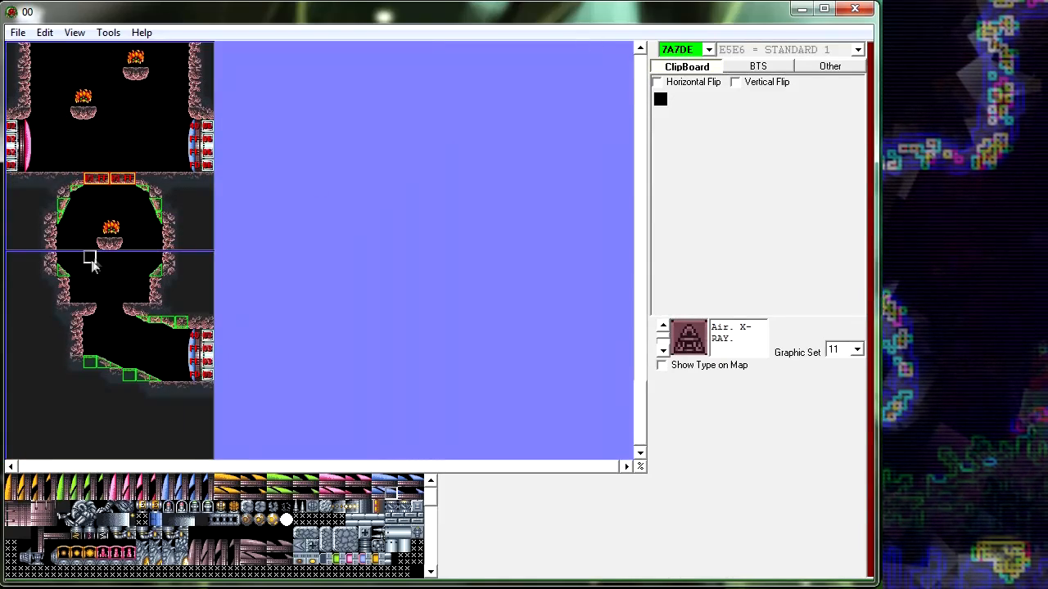
- Store the setting of the pink door in room 7A7DE as a clone door named HiJumpRight
click(12, 144)
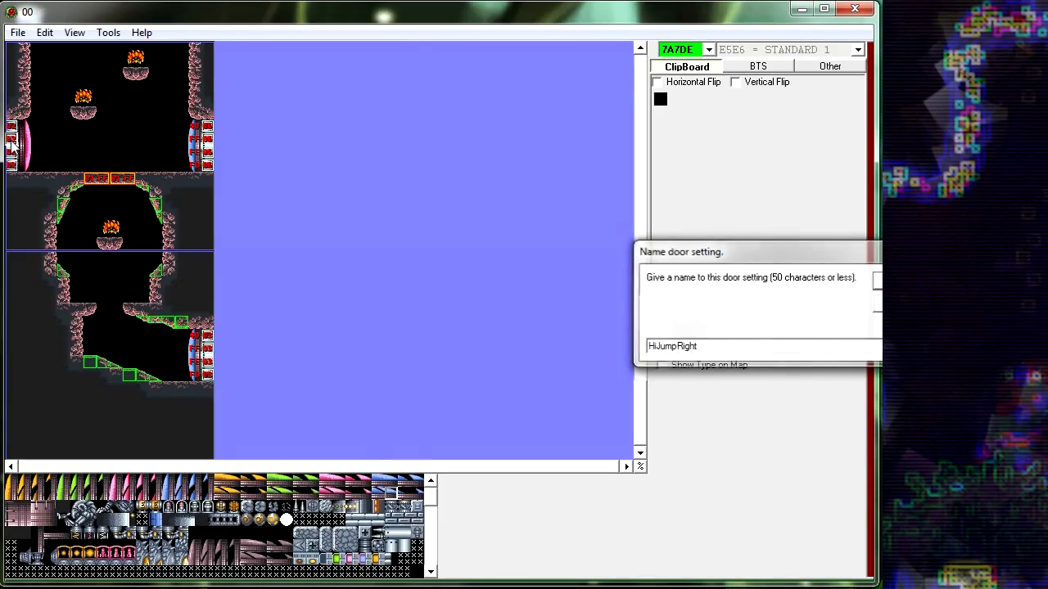
key(Return)
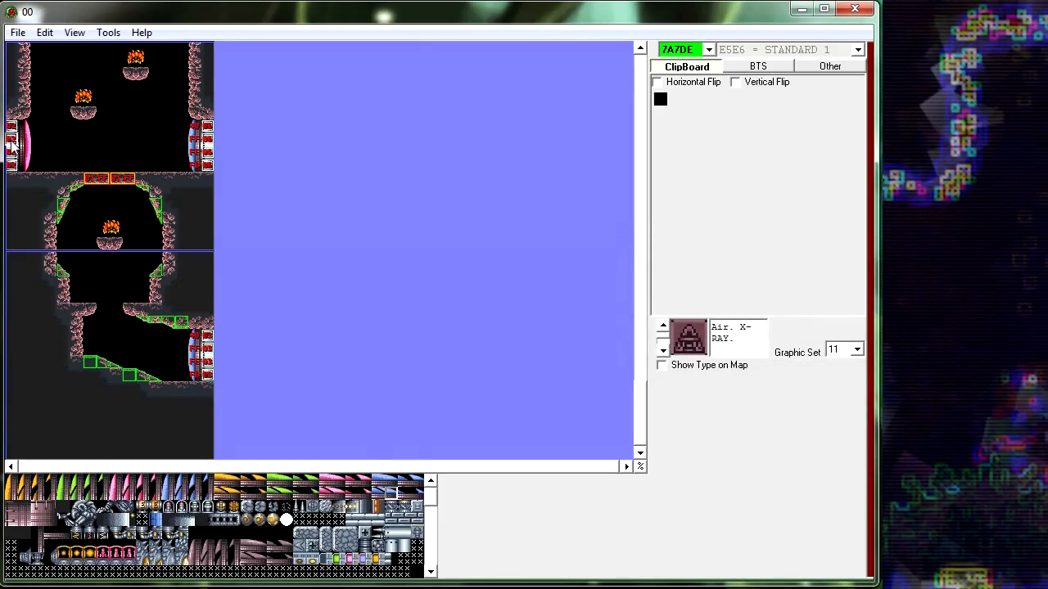
- Go through room 7AA41 to room 7A9E5 and store its blue door's setting as HiJumpLeft
double_click(10, 140)
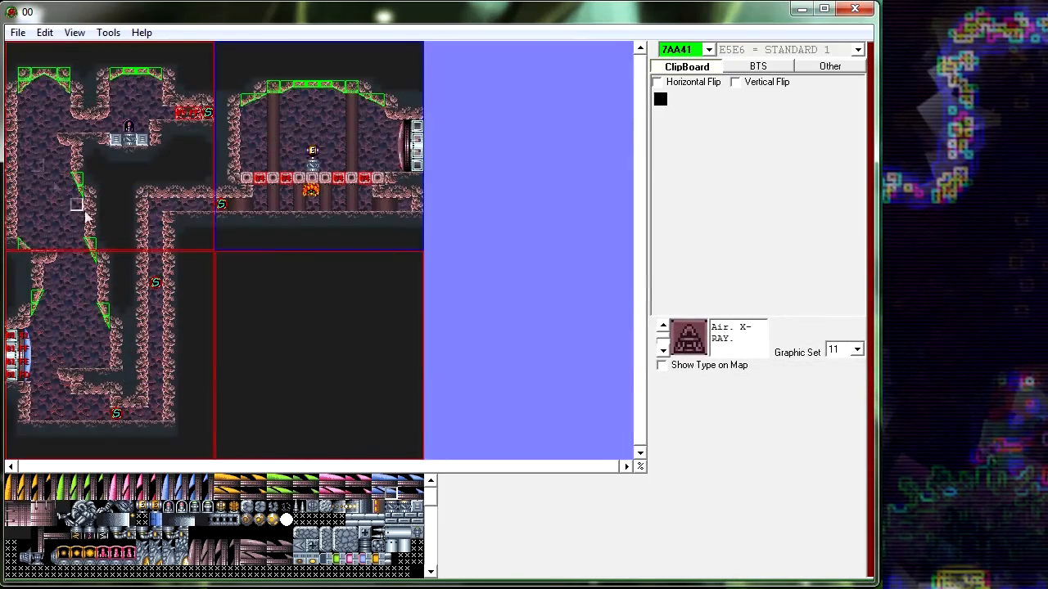
double_click(14, 352)
click(206, 144)
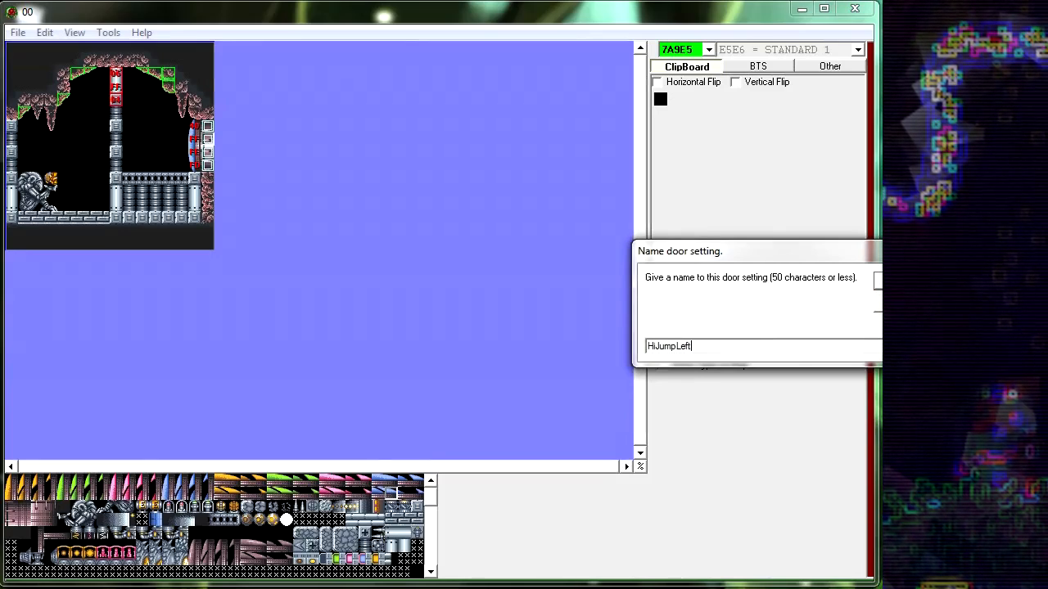
key(Return)
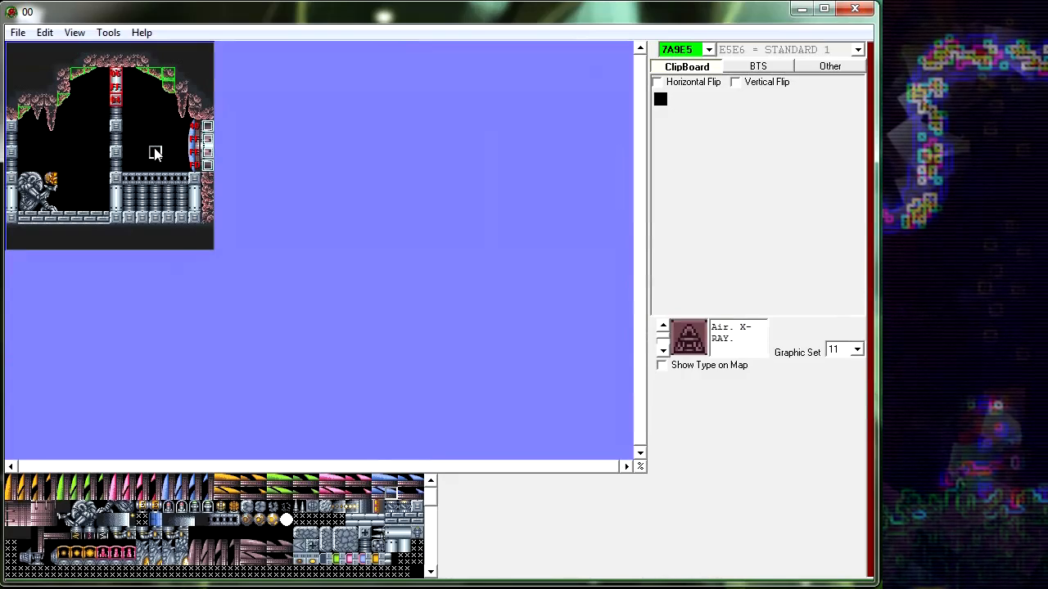
- Follow the doors from 7A9E5 through 7AA41 to 7A7DE and back to room 7A9E5
double_click(201, 148)
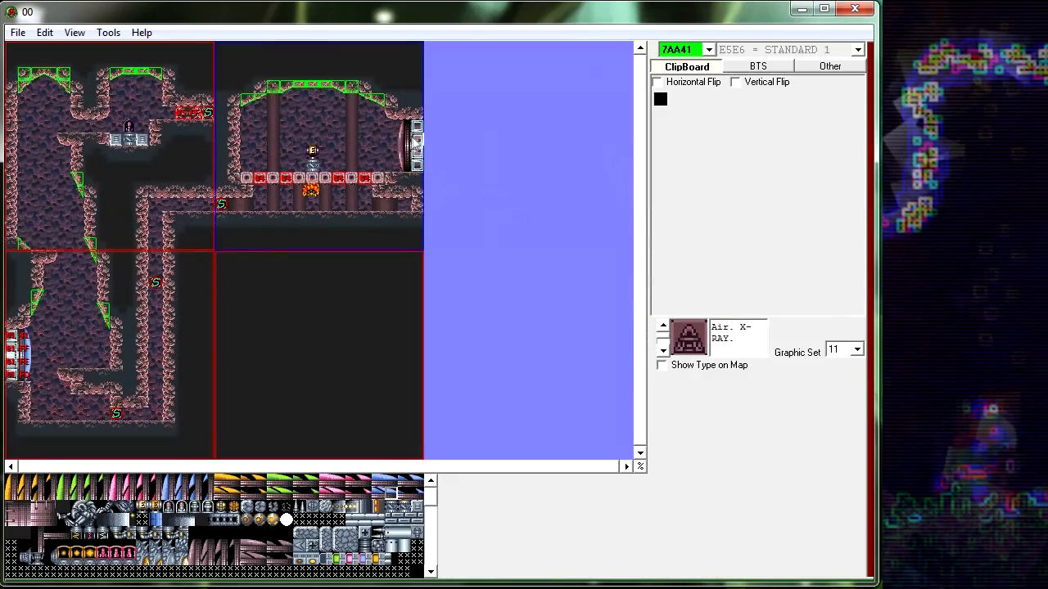
double_click(415, 146)
double_click(9, 141)
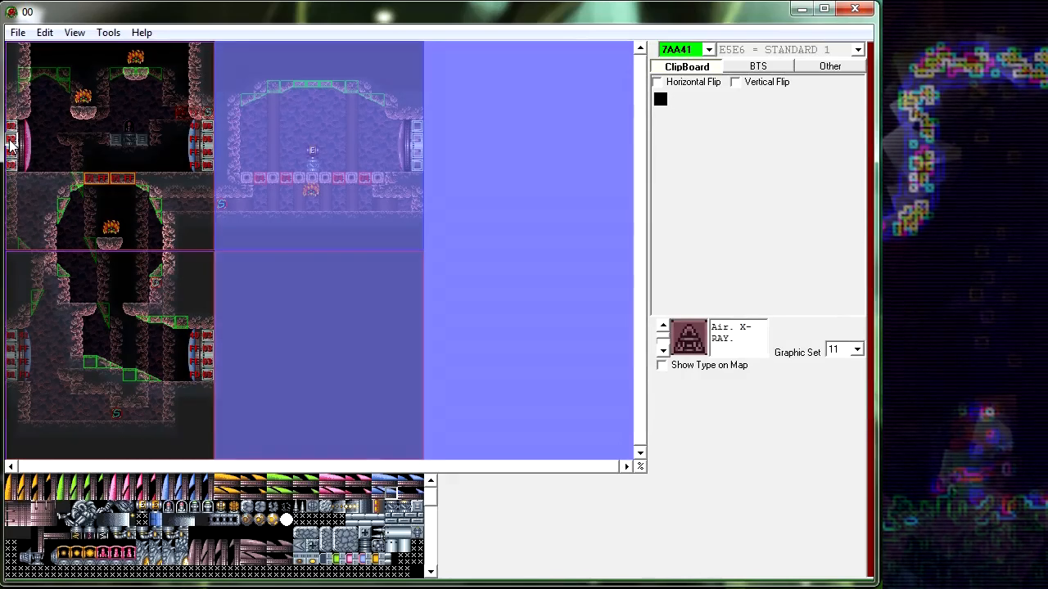
double_click(9, 368)
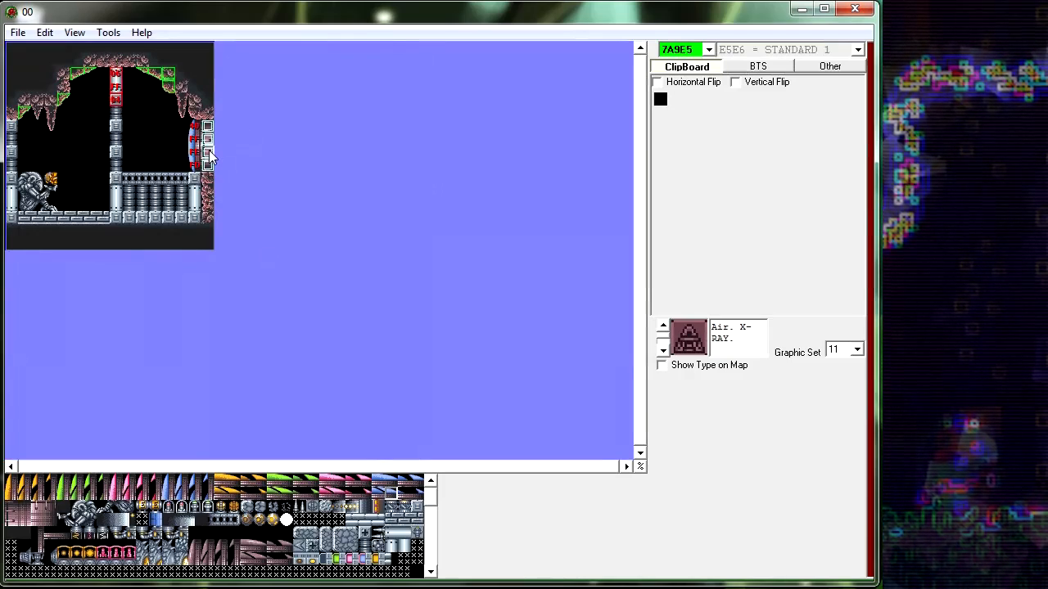
- Open the door settings of the blue door in room 7A9E5 and compare the HiJumpRight and HiJumpLeft clones
right_click(209, 157)
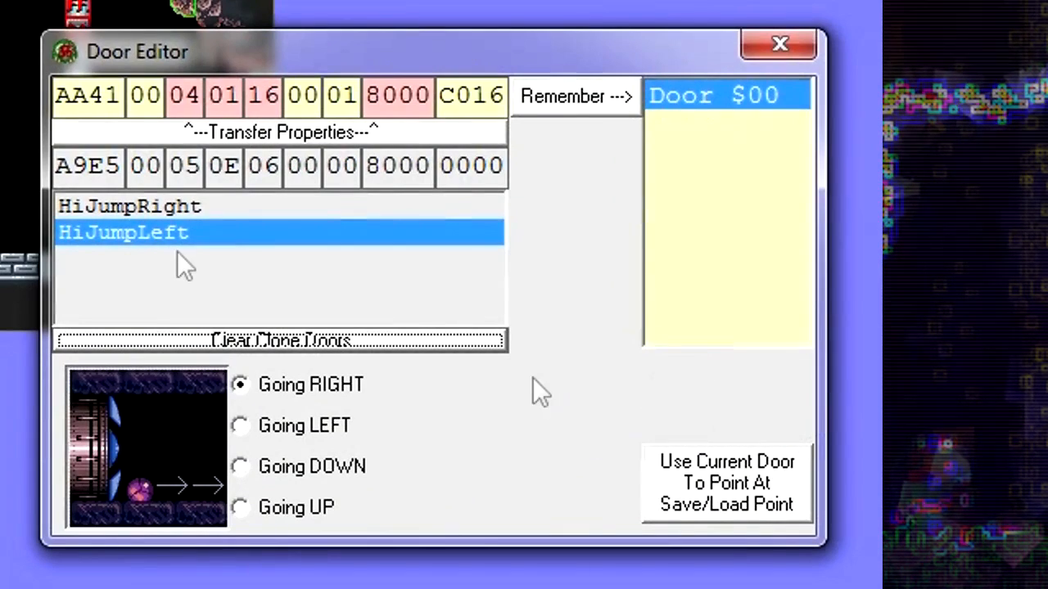
click(166, 210)
click(152, 236)
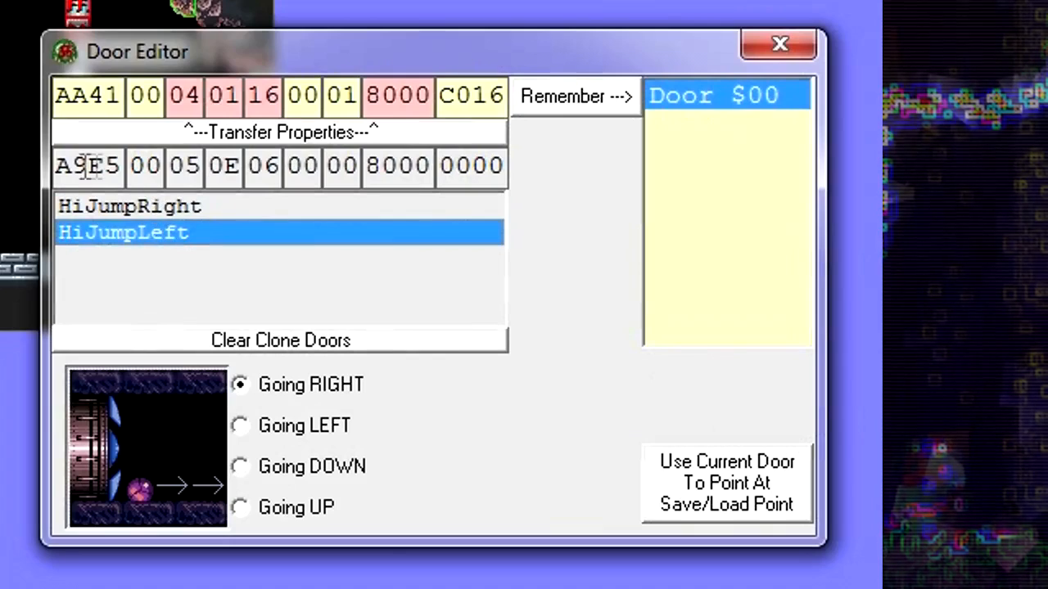
click(169, 210)
click(102, 236)
click(141, 210)
click(146, 237)
- Transfer the HiJumpRight properties to Door $00, store them with Remember, and save the room
click(145, 205)
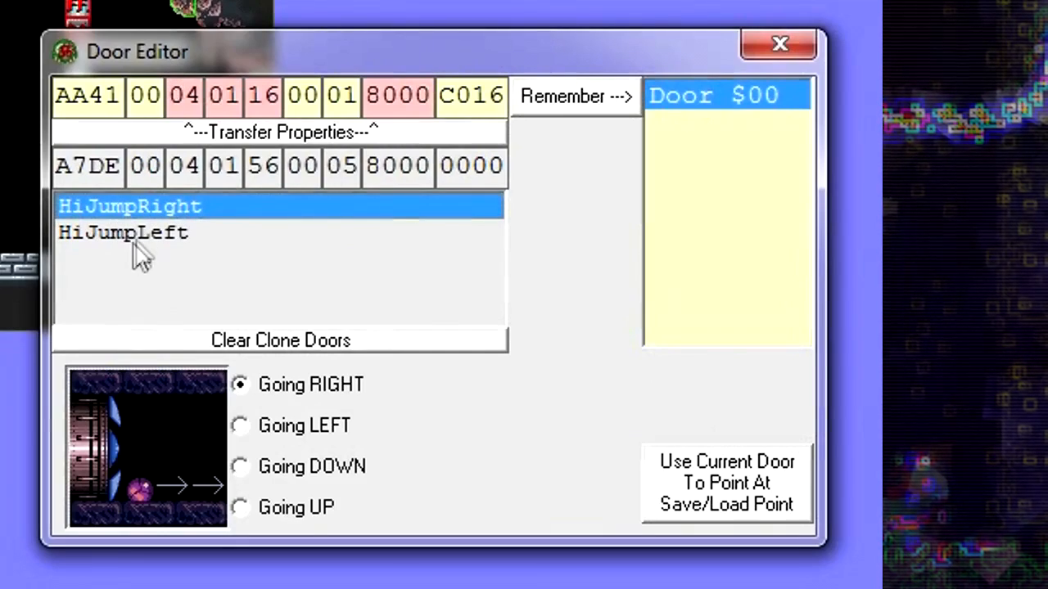
click(322, 131)
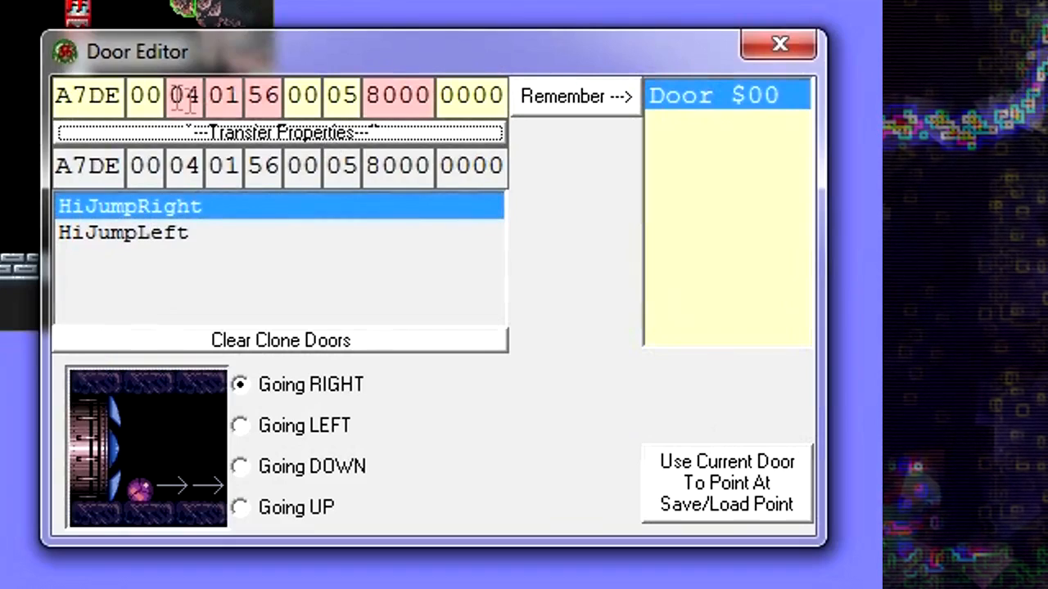
click(575, 95)
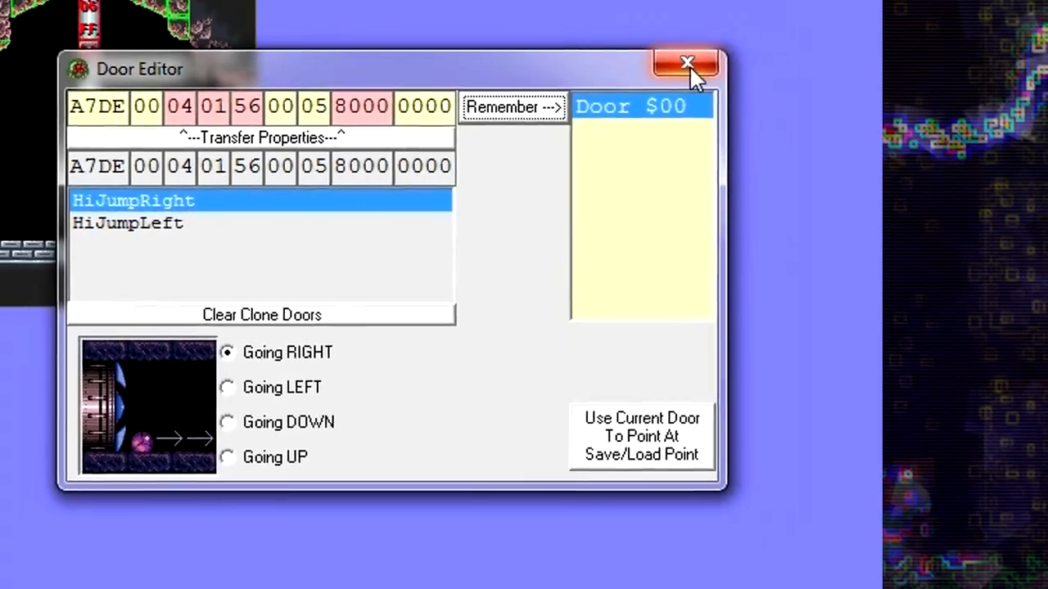
click(780, 44)
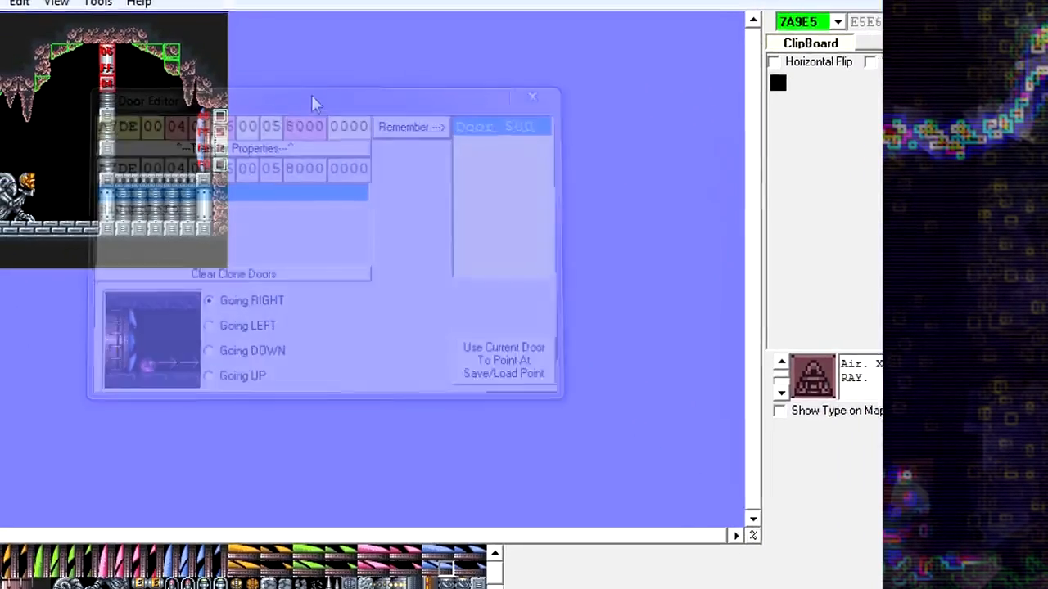
click(18, 33)
click(50, 71)
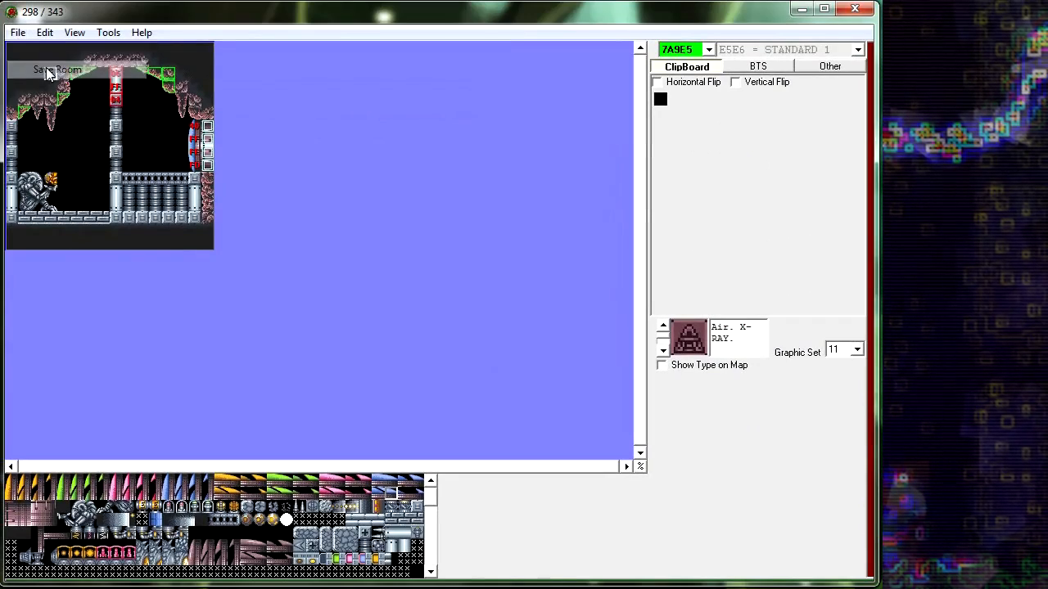
- Check the blue door's destination by following it to room 7A7DE and returning through 7AA41 to 7A9E5
double_click(211, 153)
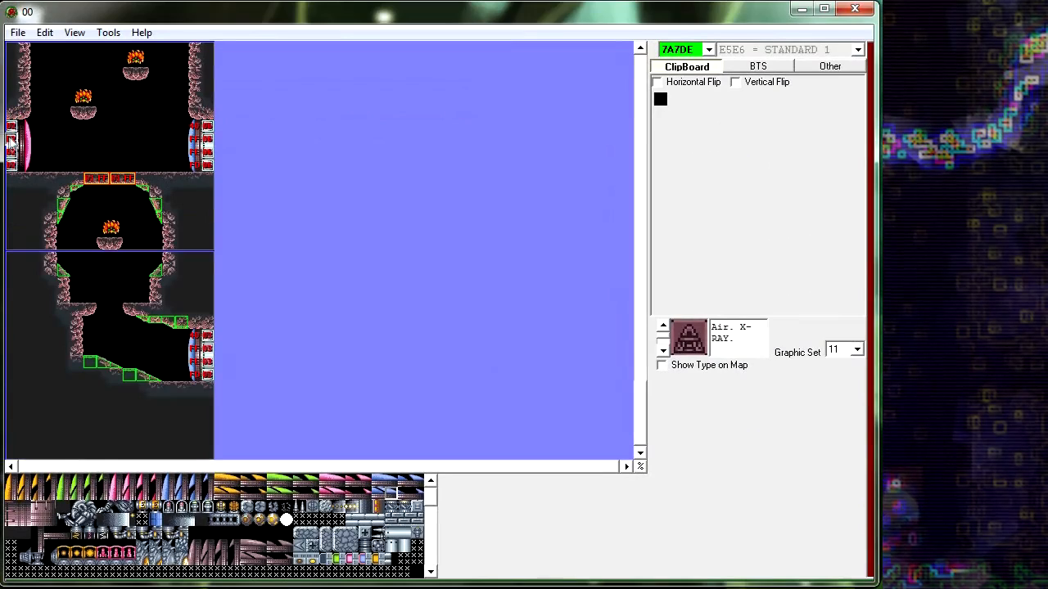
double_click(13, 152)
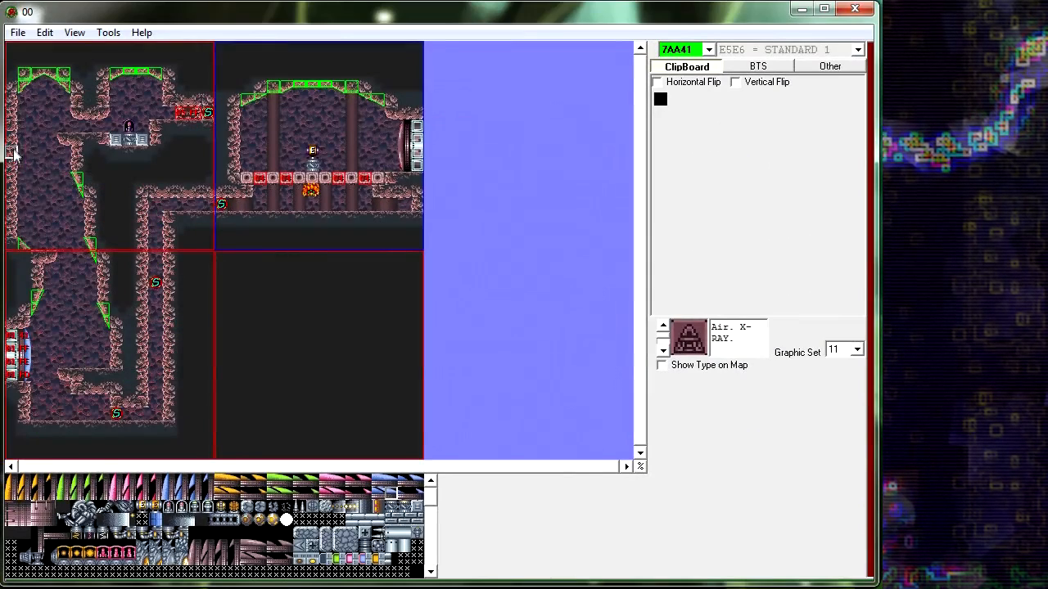
double_click(11, 357)
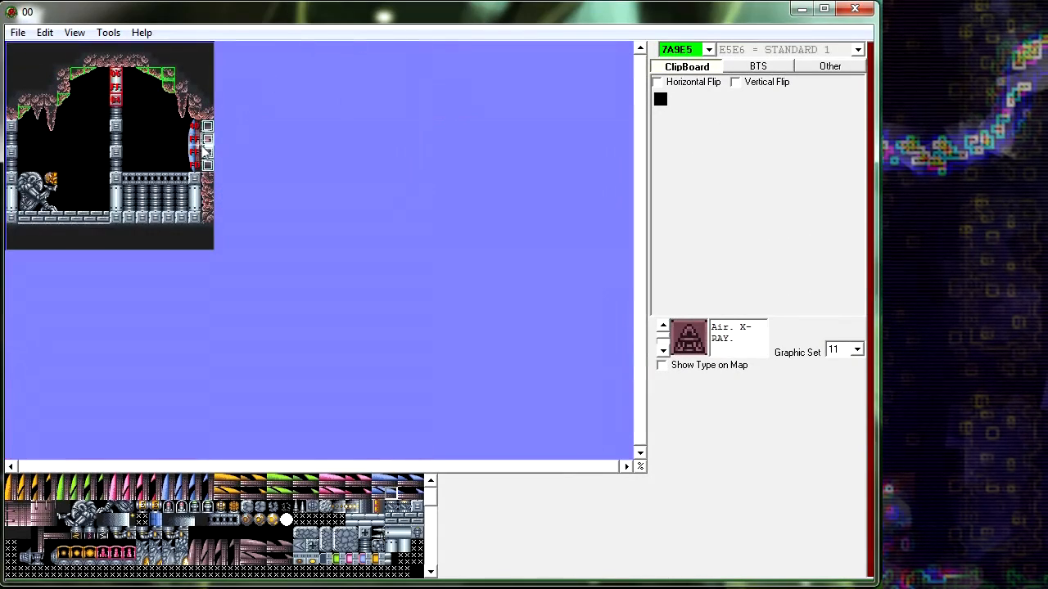
- Leave testing mode for normal editing and follow the blue door of room 7A9E5 to room 7A7DE
middle_click(200, 147)
key(alt+F4)
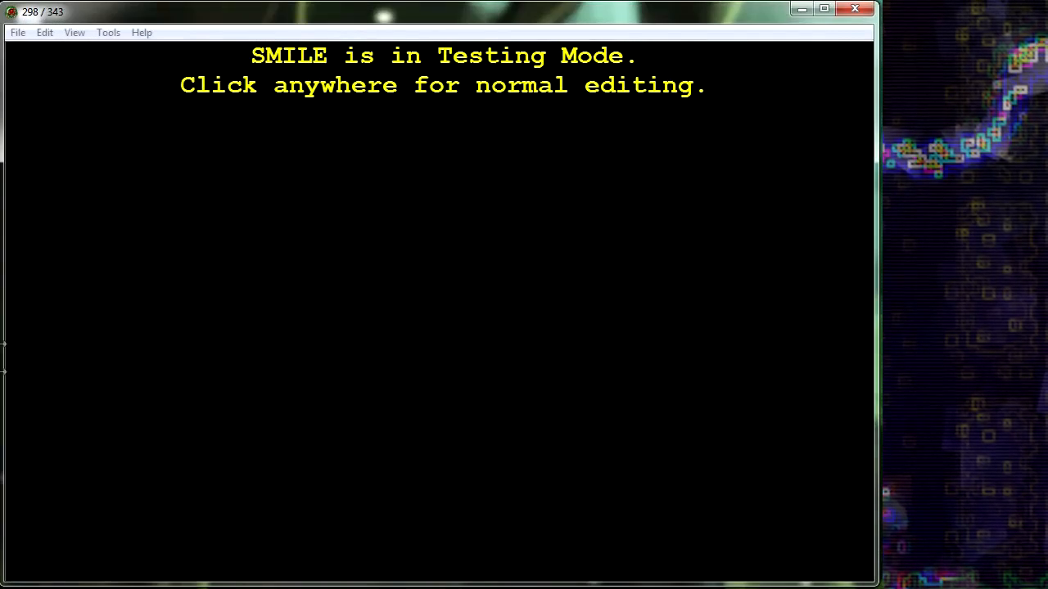
click(701, 249)
double_click(209, 145)
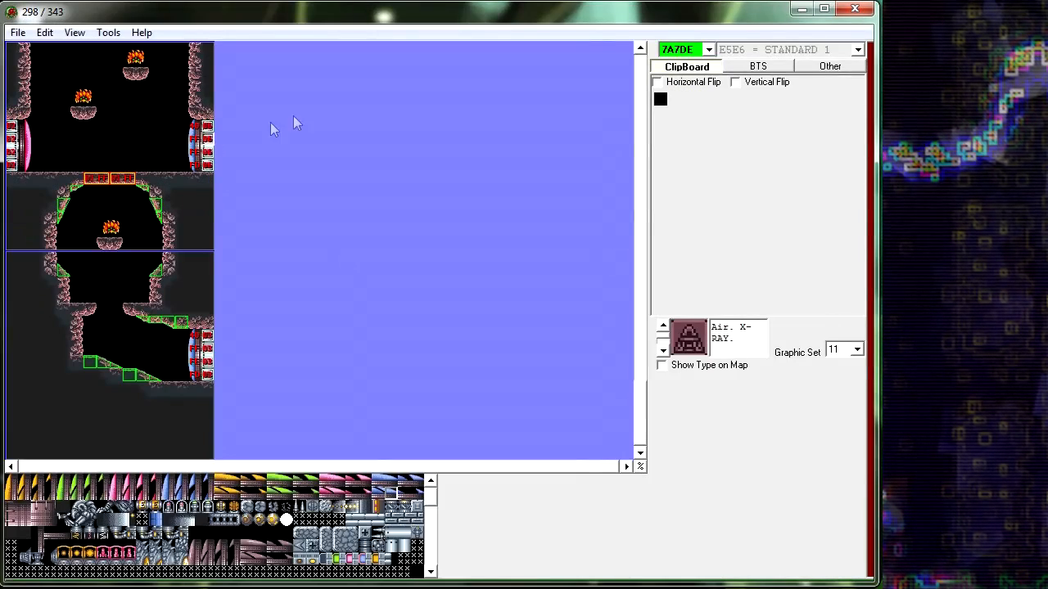
- Transfer the HiJumpLeft properties to the pink door (Door $02) in room 7A7DE, store them with Remember, and save the room
double_click(14, 149)
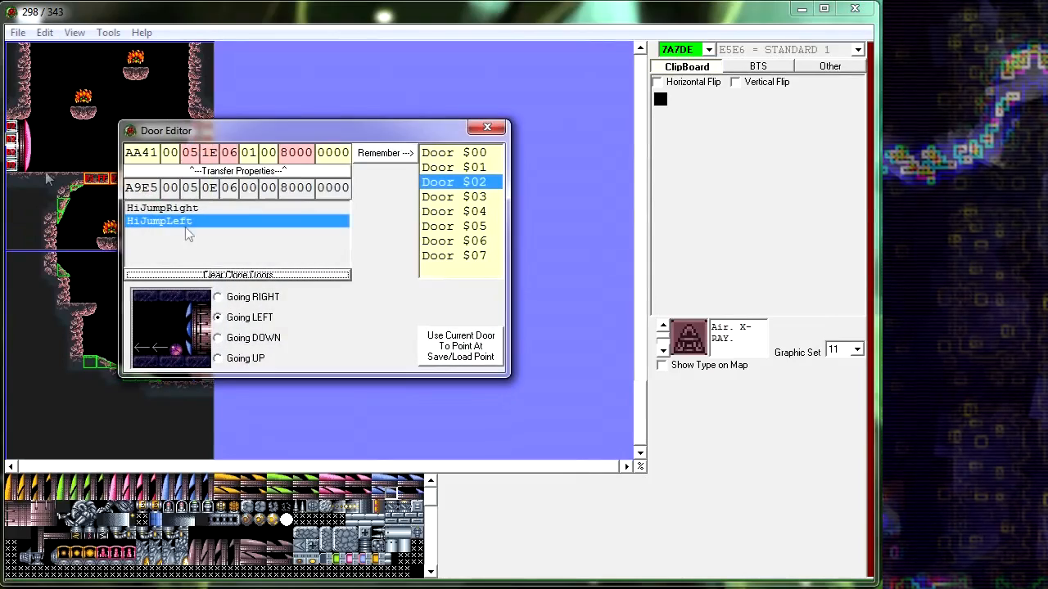
click(293, 172)
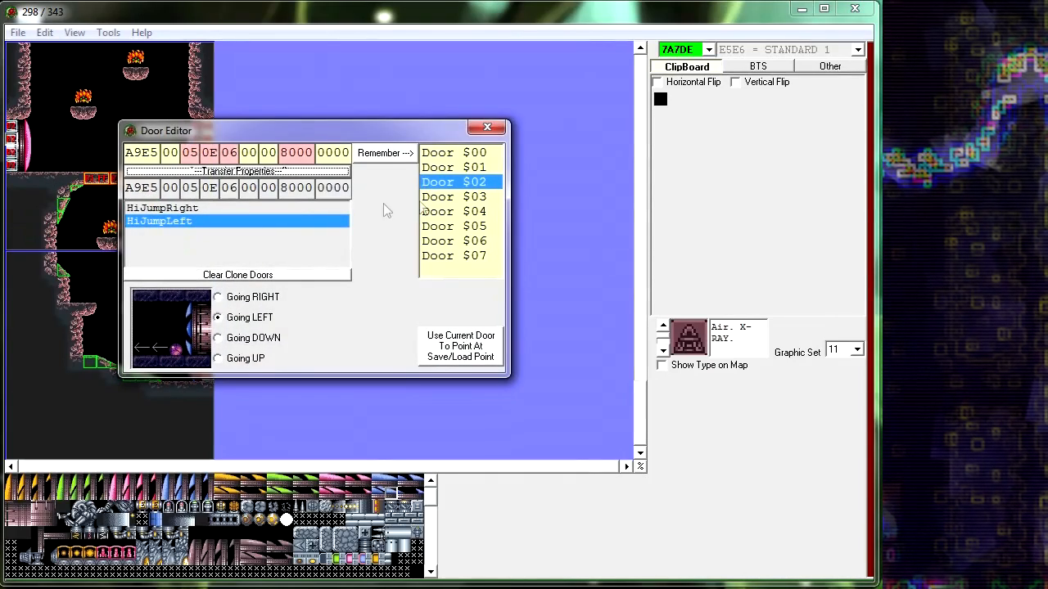
click(389, 154)
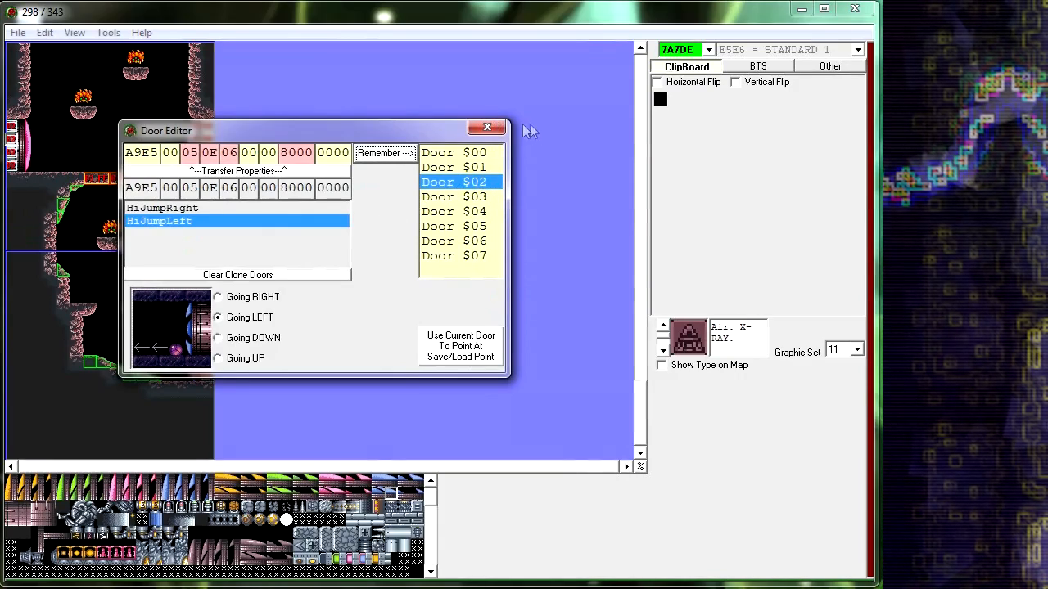
click(487, 126)
click(17, 32)
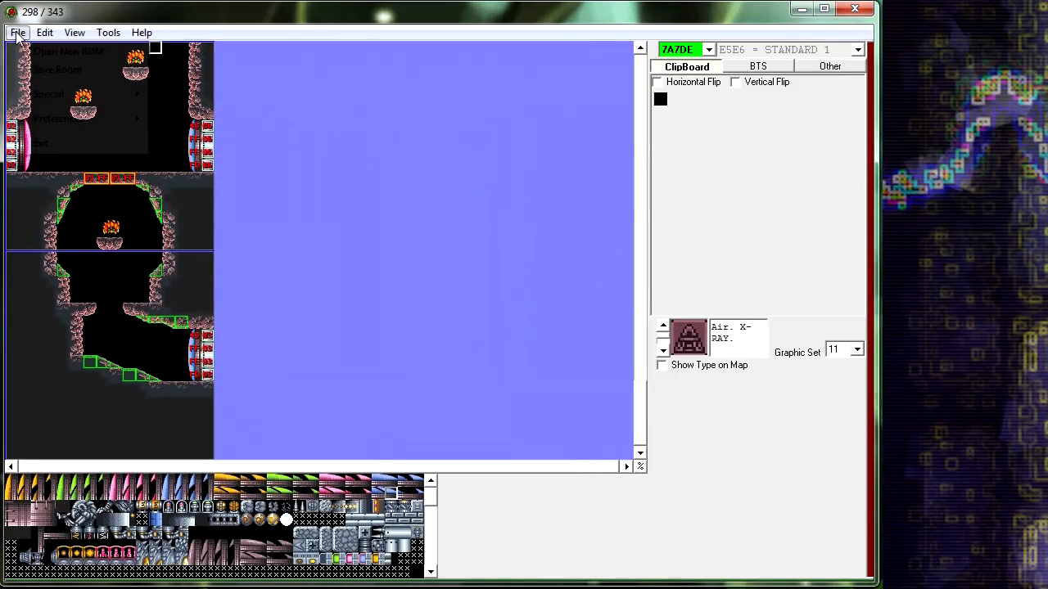
click(57, 70)
- Follow the pink door to room 7A9E5 and back to 7A7DE, and start a fast-forwarded test game in Snes9X
double_click(15, 157)
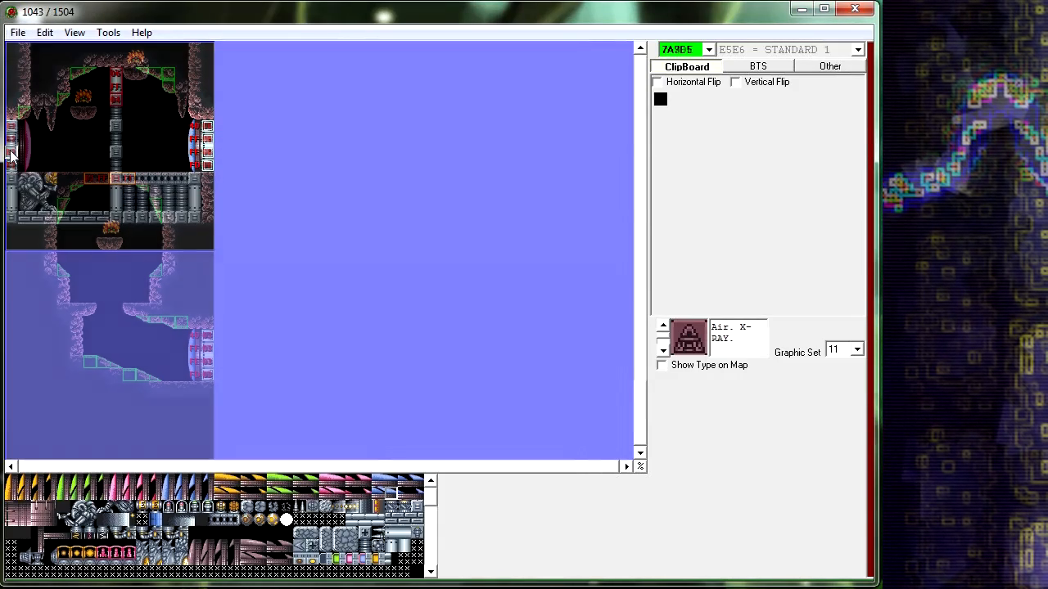
double_click(211, 155)
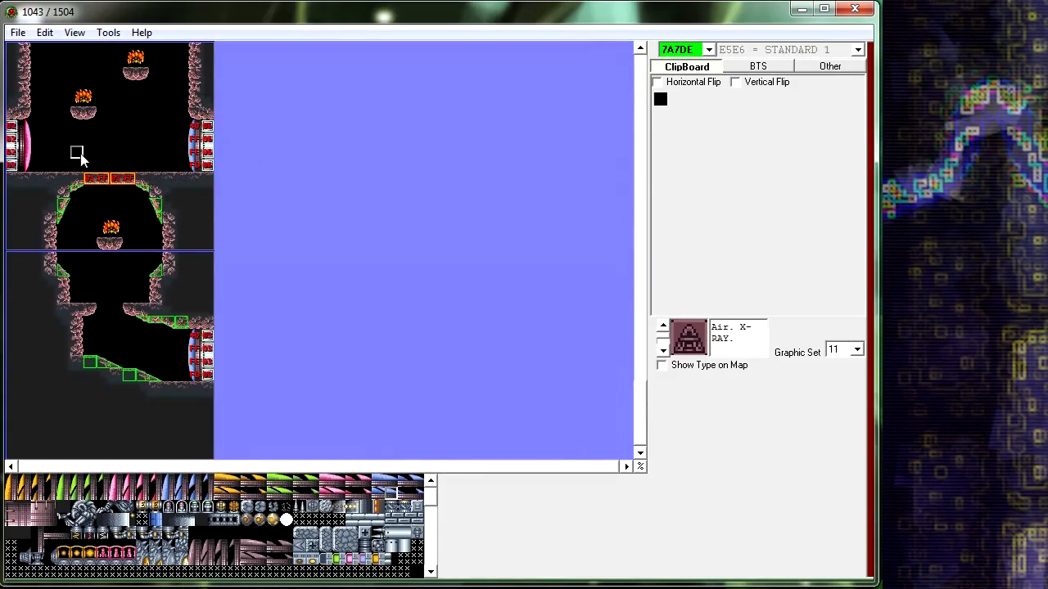
key(F5)
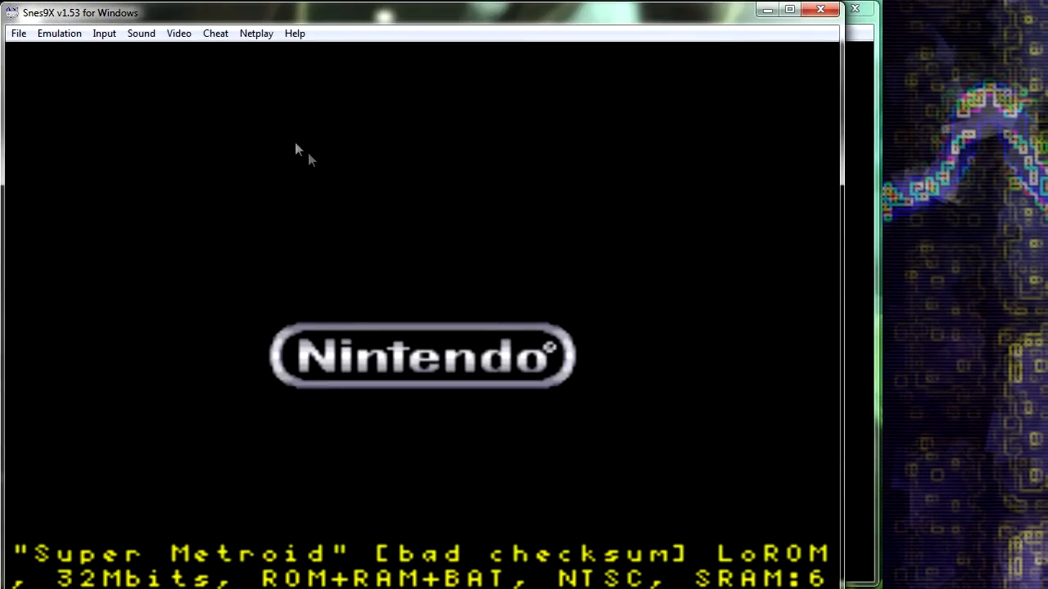
key(Tab)
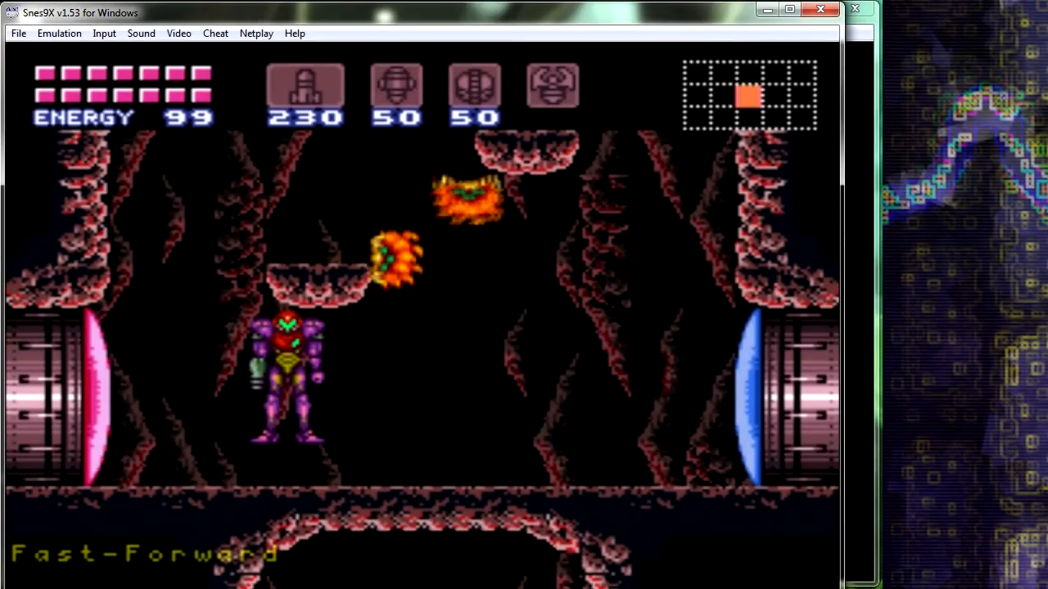
- Test the pink door in the game by shooting it open and walking through to the Chozo statue room, and close the emulator
key(Left)
key(space)
key(d)
key(d)
key(space)
key(space)
key(space)
key(Left)
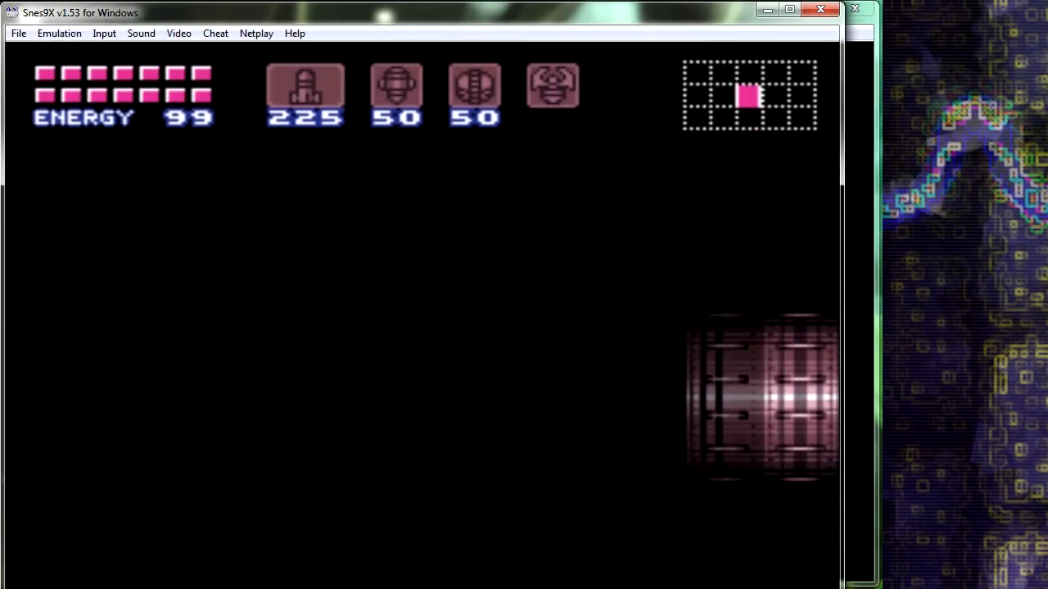
key(Left)
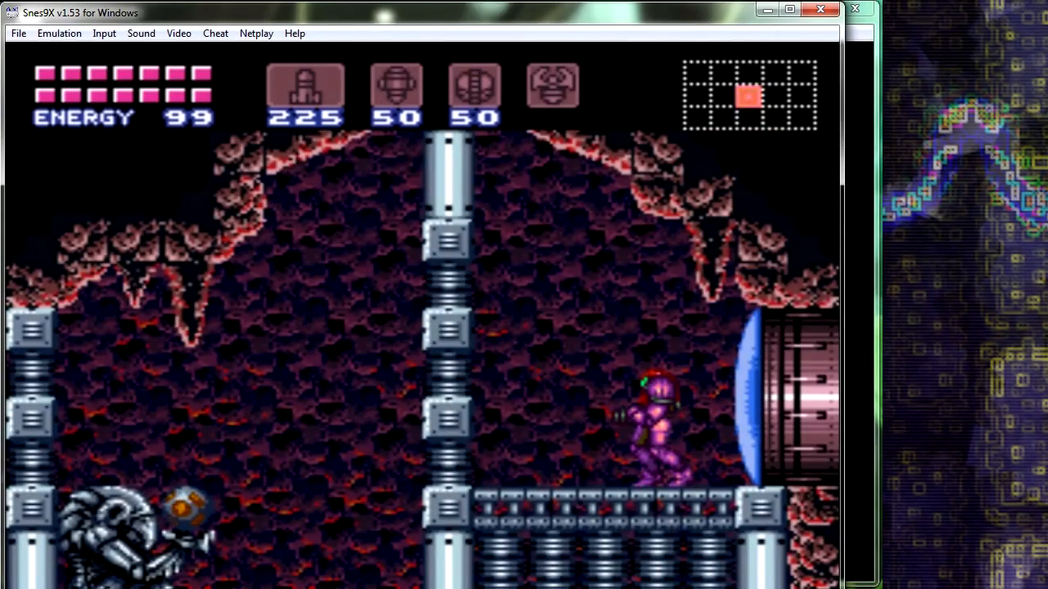
click(832, 15)
click(549, 227)
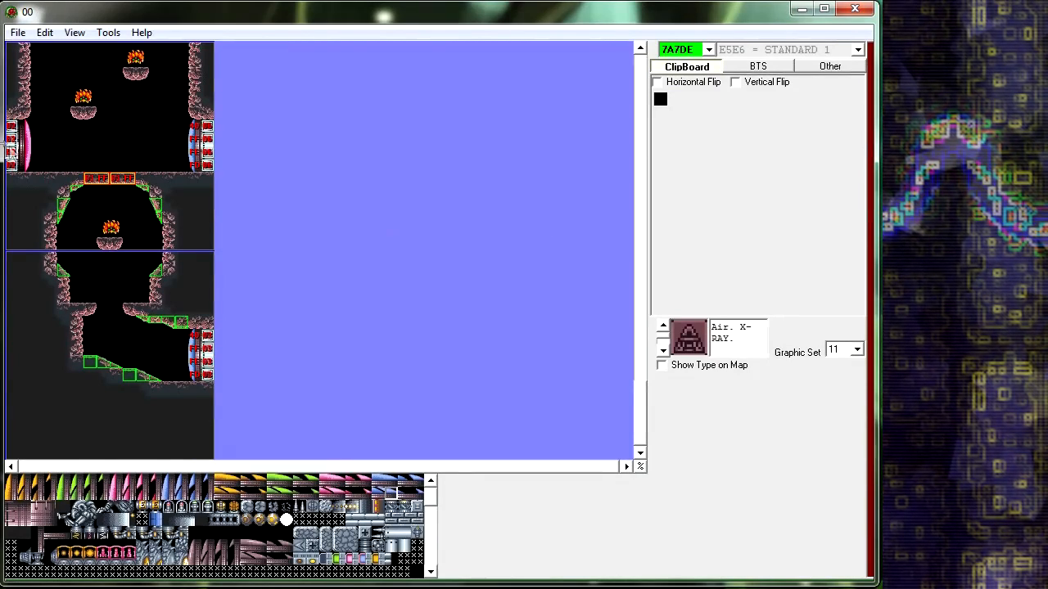
- In room 7A9E5, erase the blue door and place a column of four blank Door-type blocks at the room's right edge
double_click(10, 141)
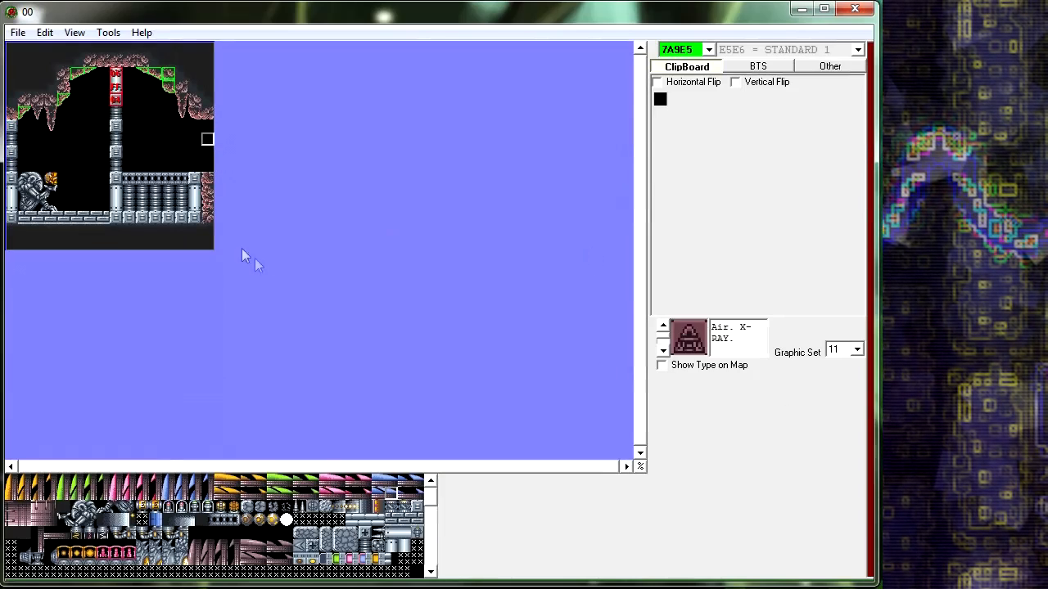
click(662, 351)
click(663, 351)
click(663, 350)
click(663, 338)
click(663, 350)
click(663, 350)
click(663, 351)
click(663, 350)
click(663, 326)
click(665, 326)
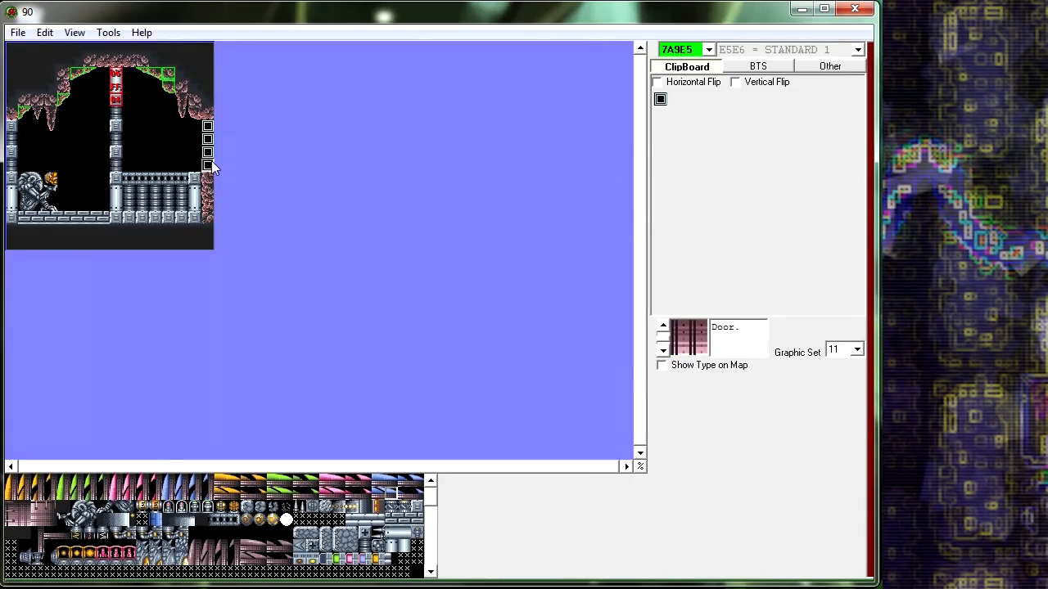
- Save room 7A9E5 and check its new door blocks by following the doors between 7A9E5 and 7A7DE
right_click(160, 140)
click(18, 34)
click(33, 69)
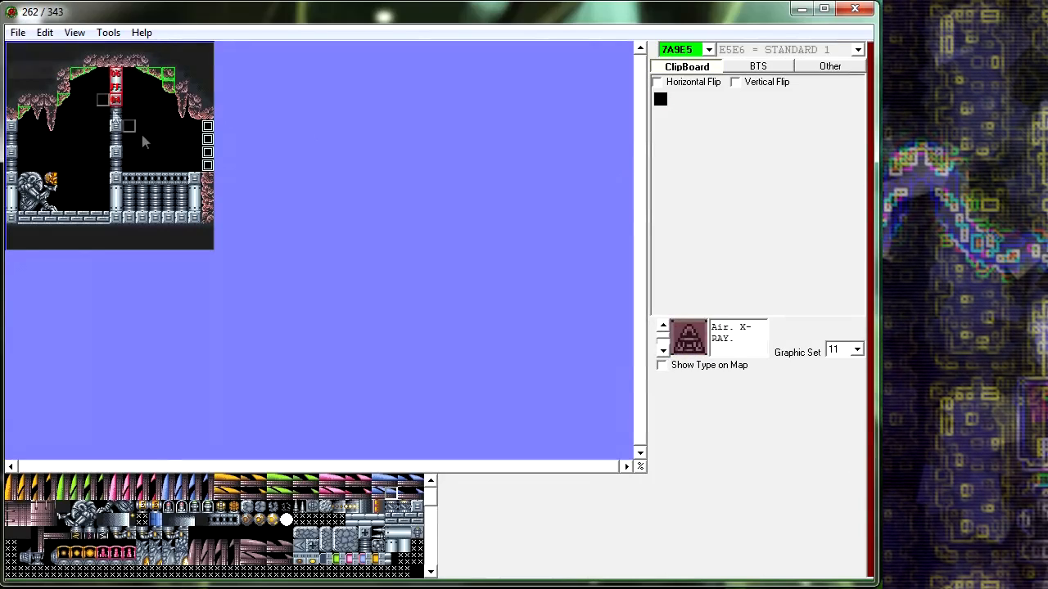
double_click(209, 145)
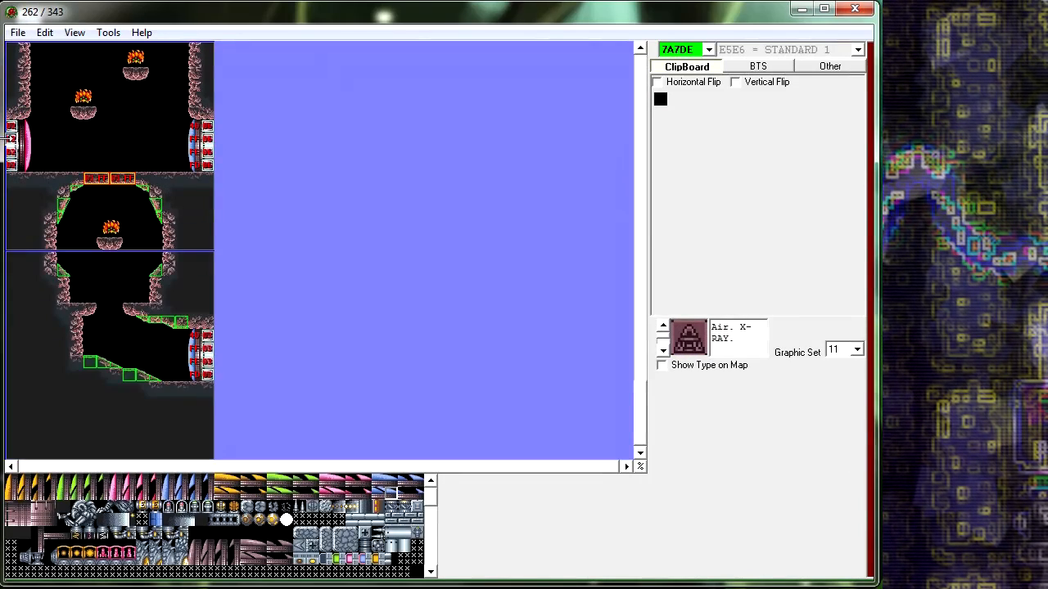
double_click(10, 141)
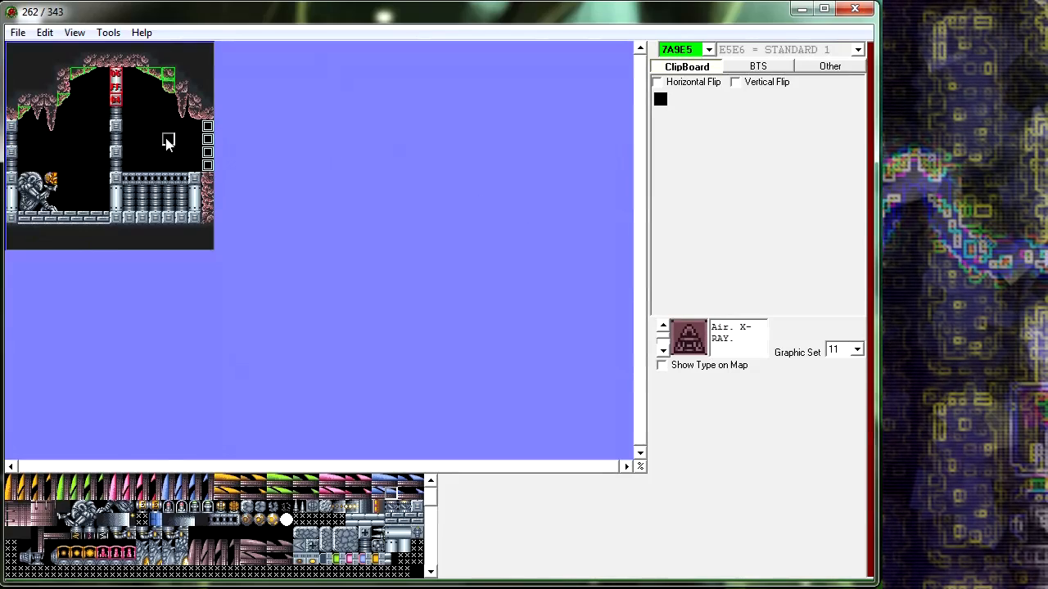
double_click(209, 150)
- Launch a test game beside the pink door in room 7A7DE and shoot the door open with missiles
ctrl+shift+click(45, 164)
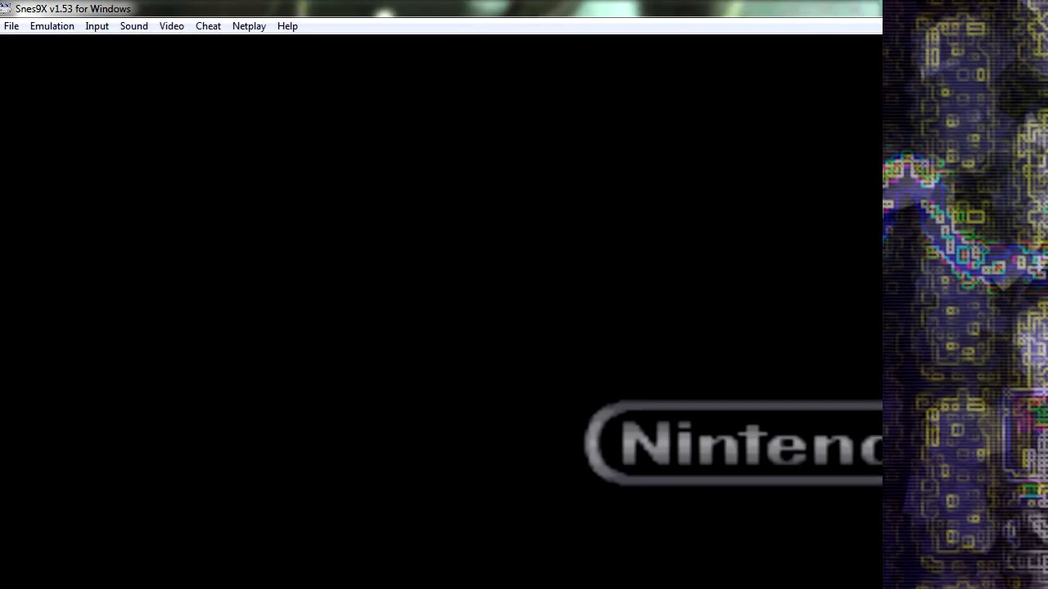
key(Tab)
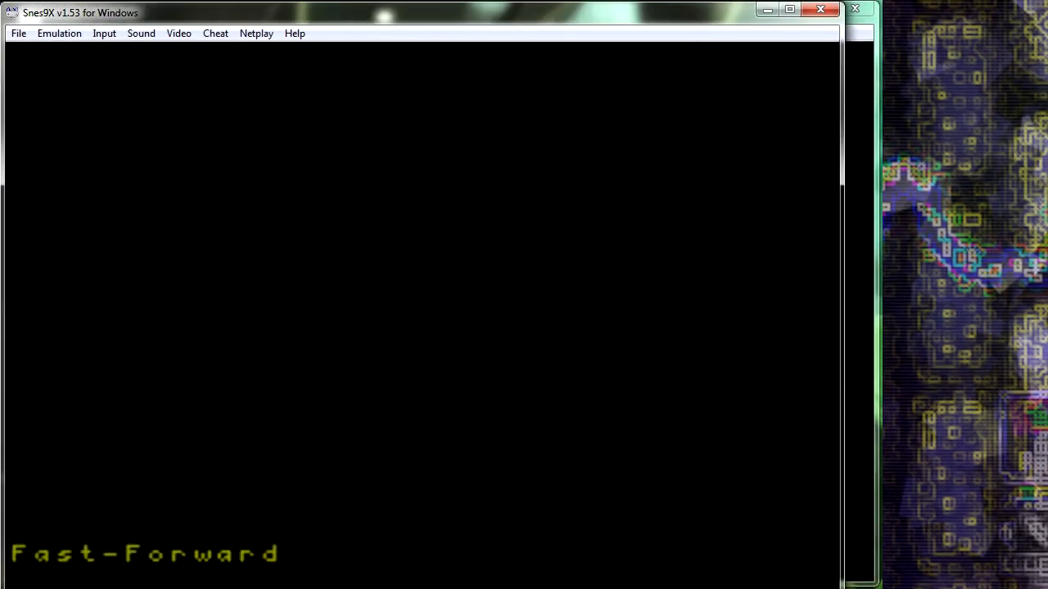
key(space)
key(x)
key(x)
key(x)
key(x)
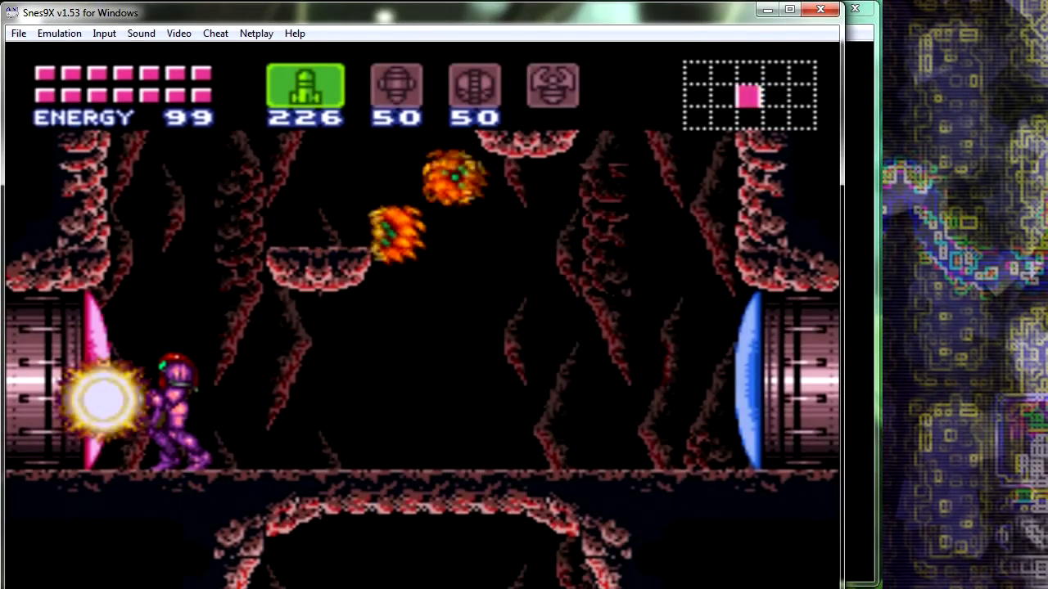
key(x)
- Walk through the opened door, inspect the doorway in the Chozo statue room, and close the emulator
key(space)
key(Left)
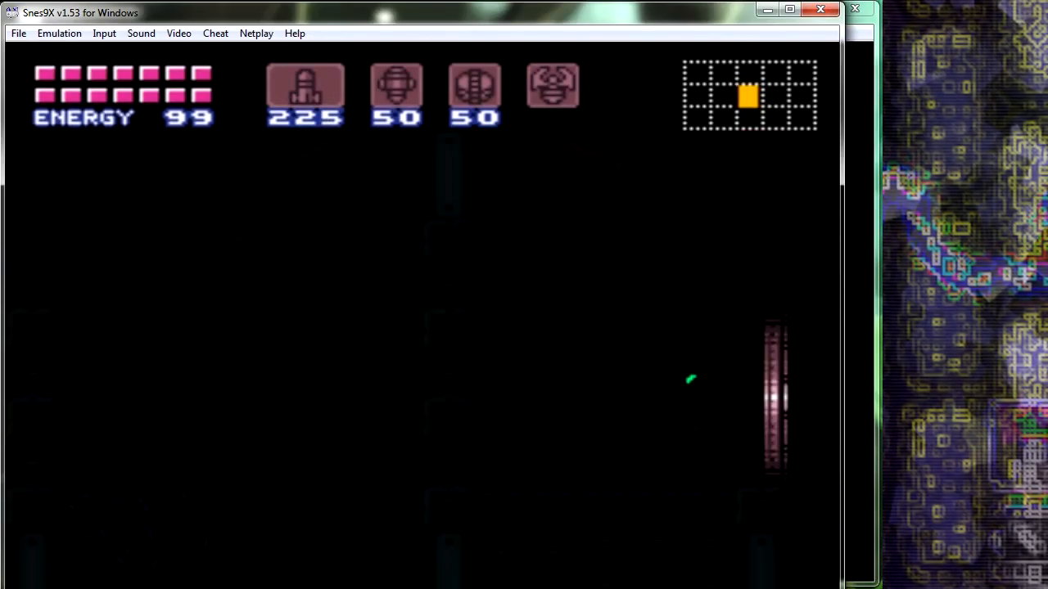
key(Left)
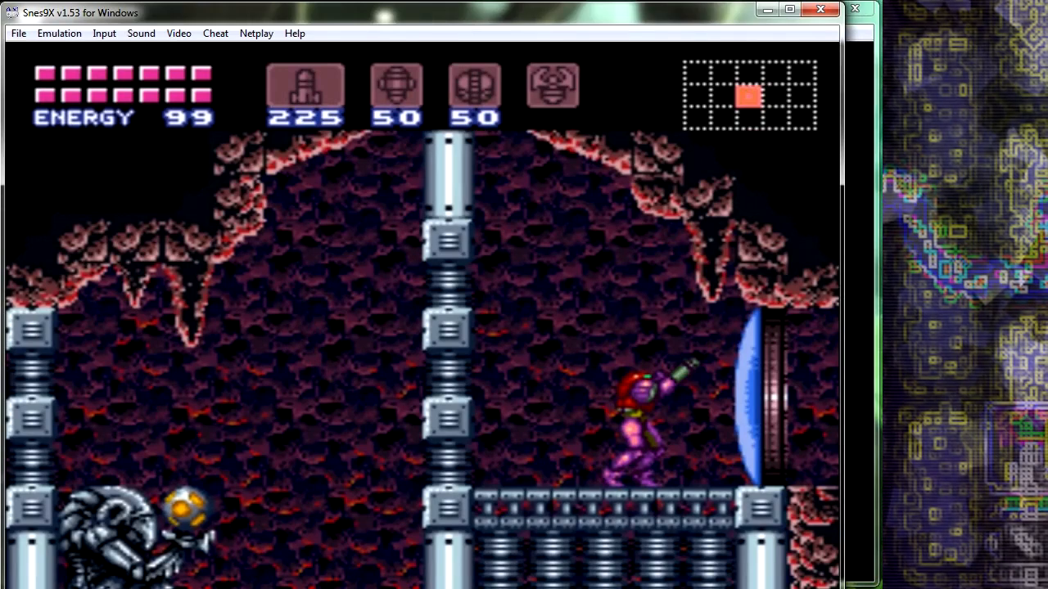
key(Left)
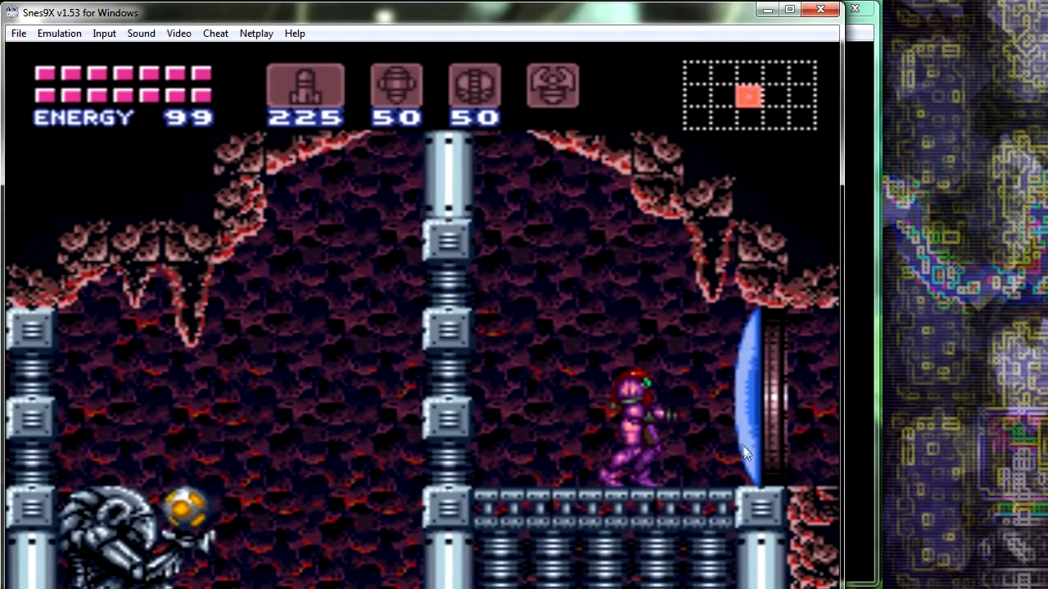
click(820, 9)
click(752, 78)
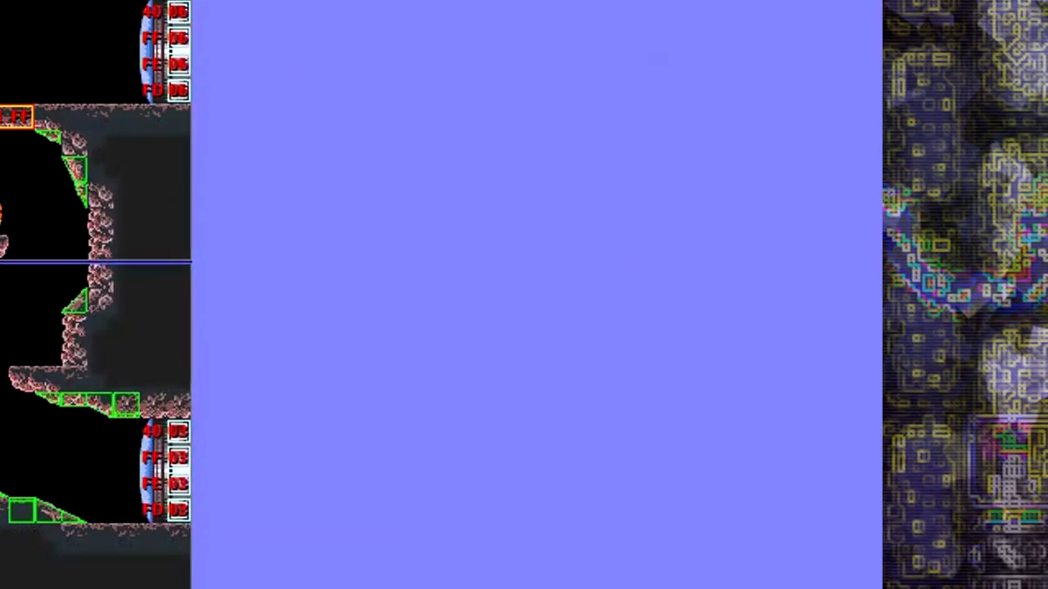
- Switch Door $02's Going LEFT arrival to the variant without a door cap, store it with Remember, and save room 7A7DE
double_click(13, 151)
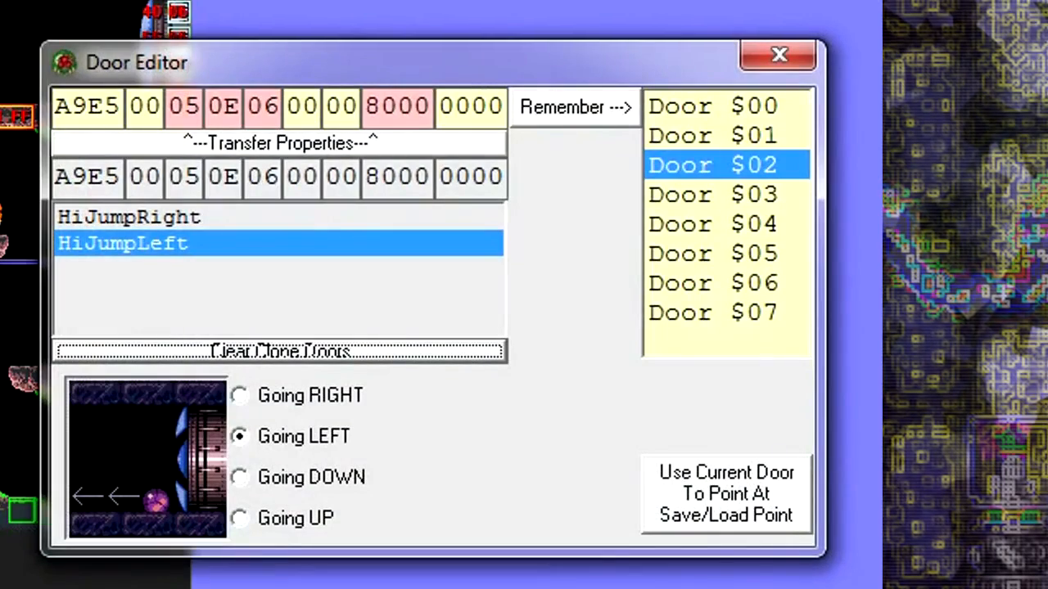
click(162, 444)
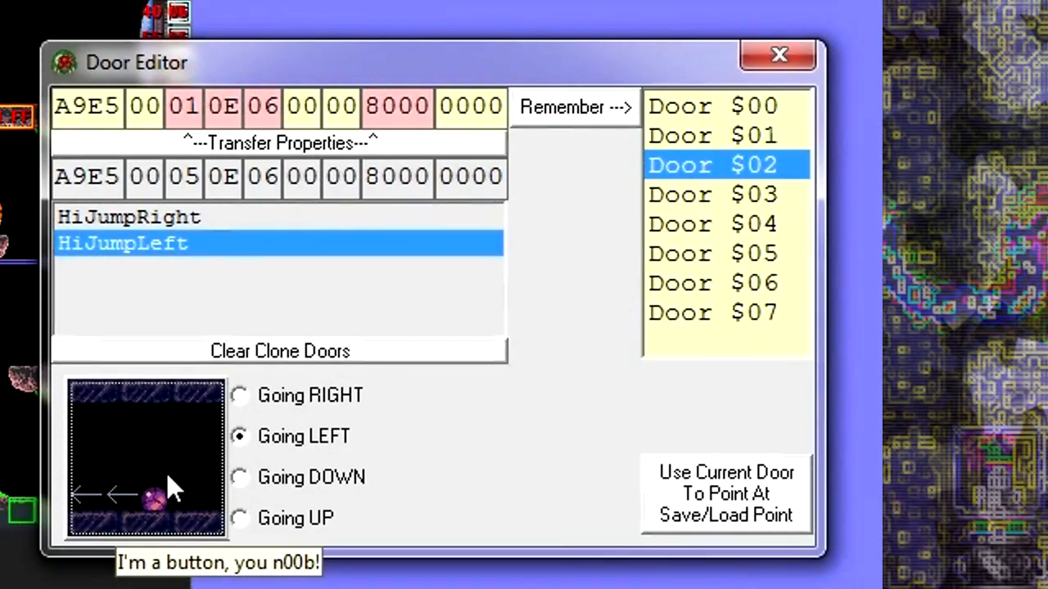
click(167, 479)
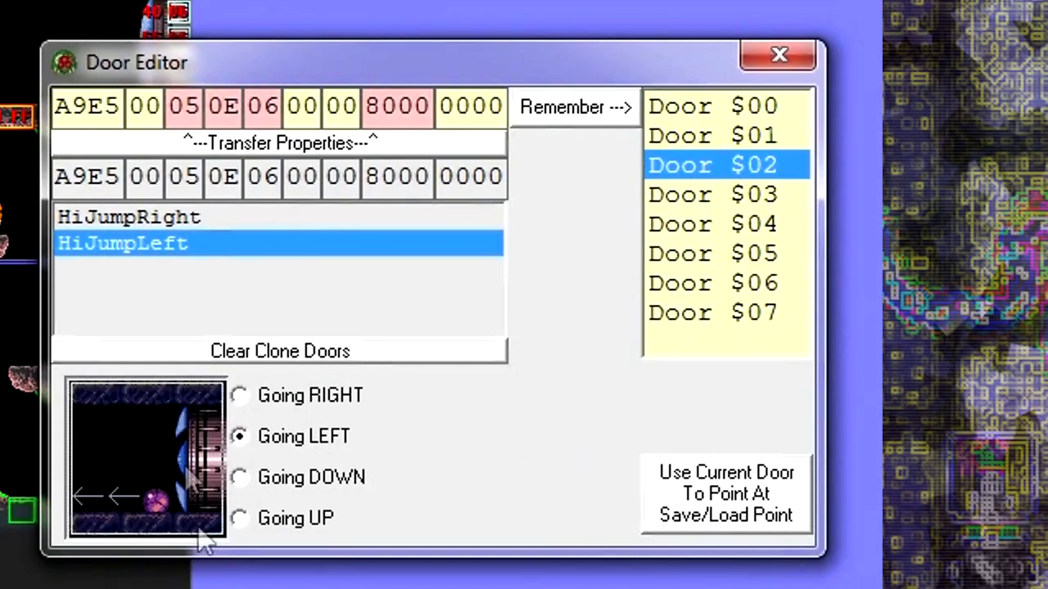
click(137, 461)
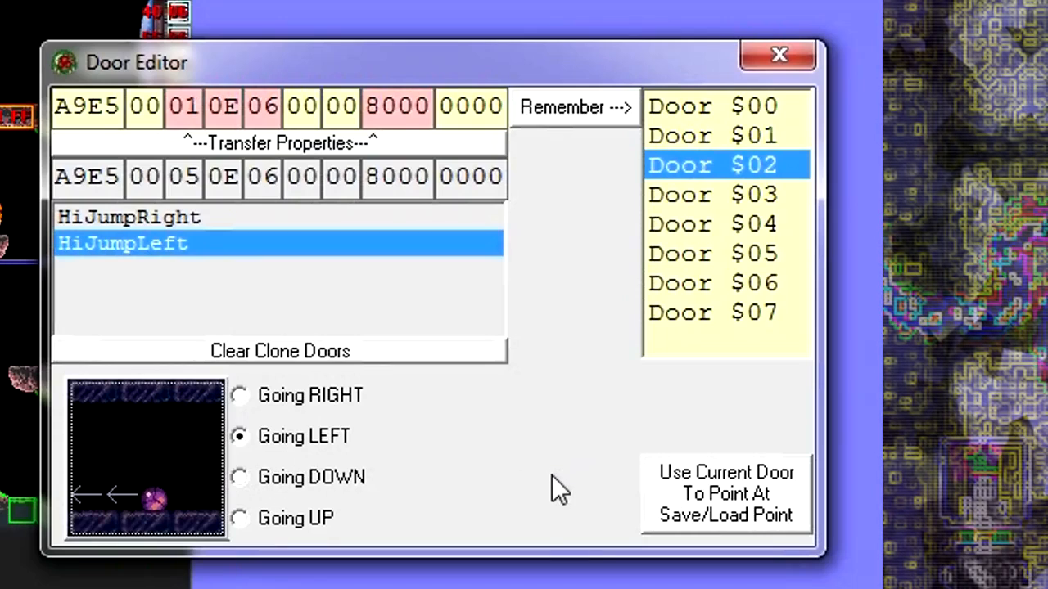
click(576, 112)
click(798, 56)
click(17, 32)
click(50, 69)
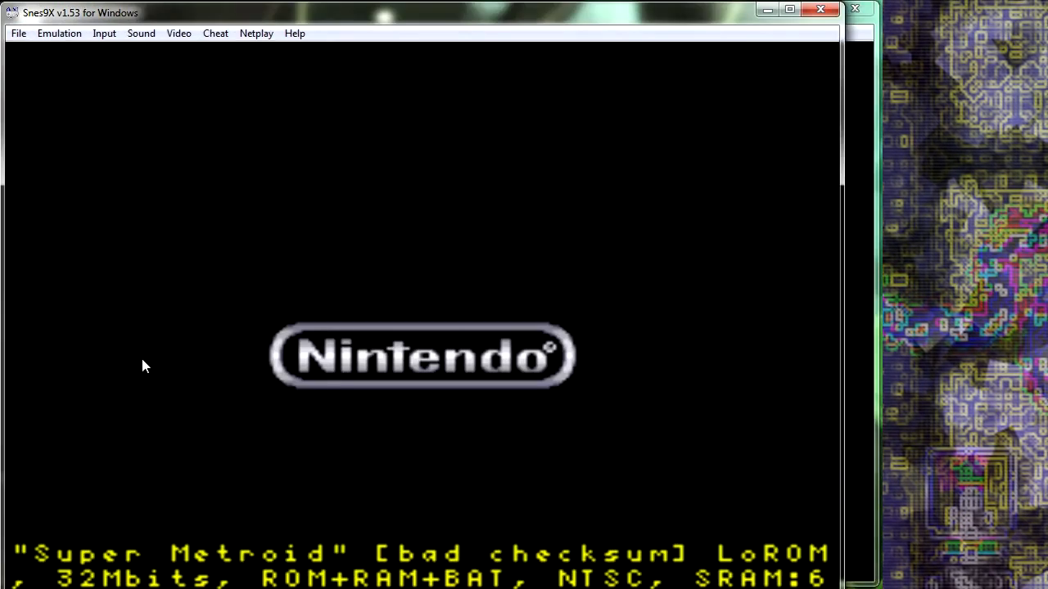
- Test the changed door in Snes9X by shooting the pink door open and entering the Chozo statue room
key(Left)
key(space)
key(x)
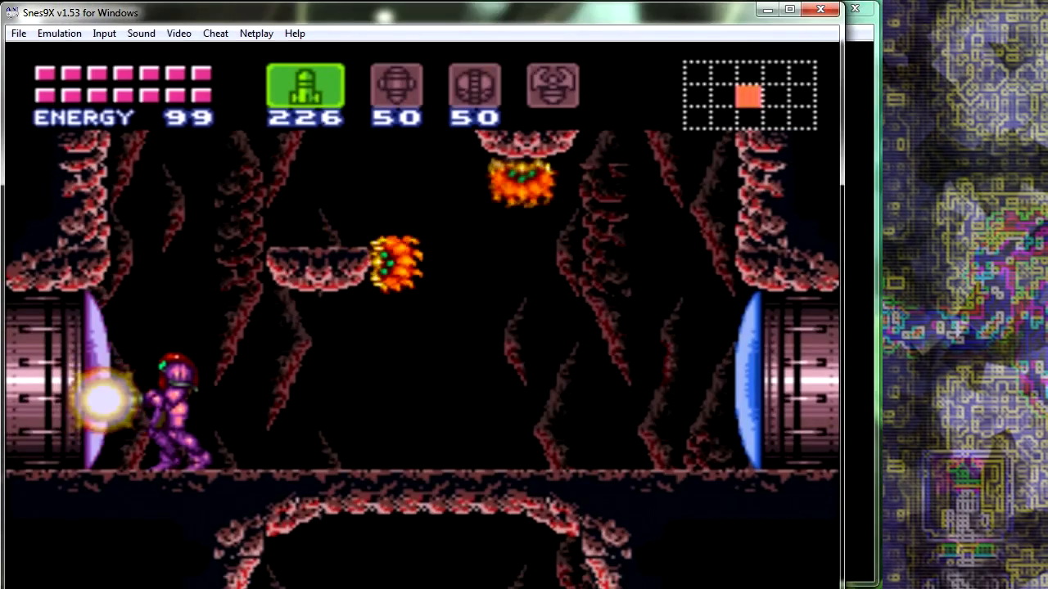
key(x)
key(Left)
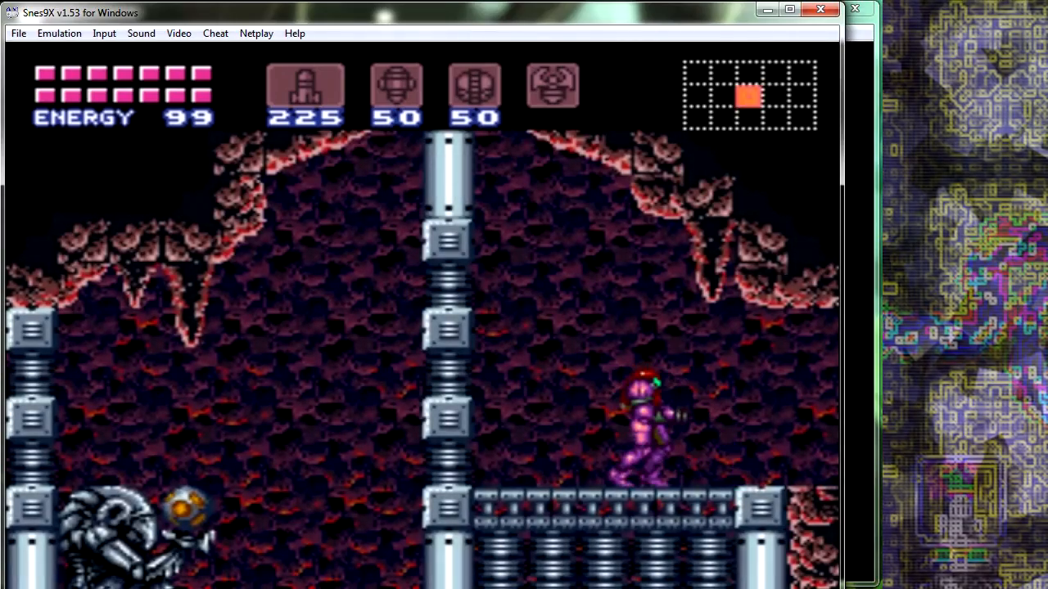
- Walk through the capless doorway out of the Chozo statue room and back in to check the passage both ways
key(Right)
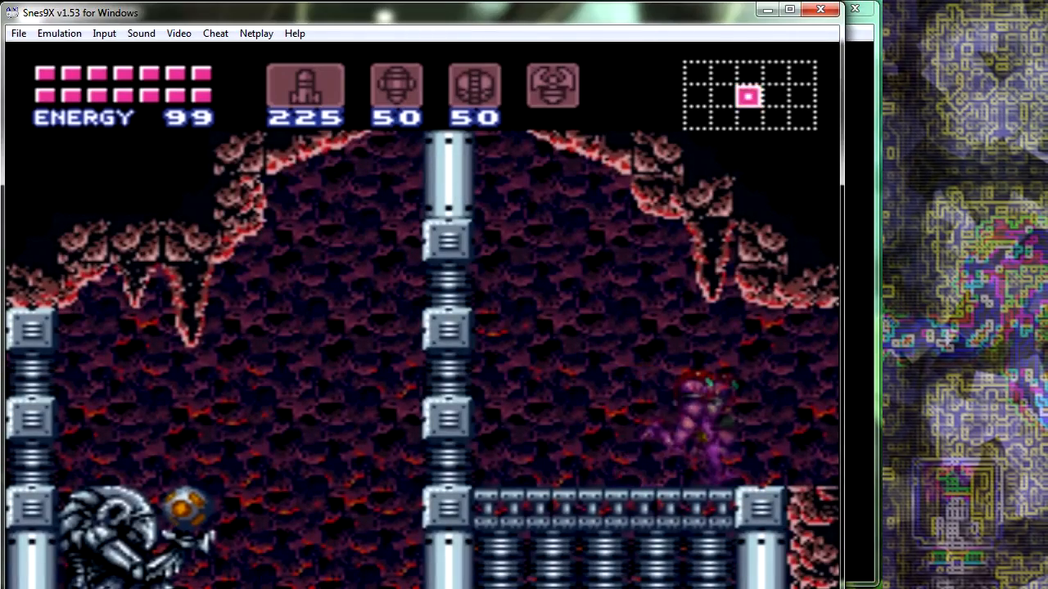
key(Right)
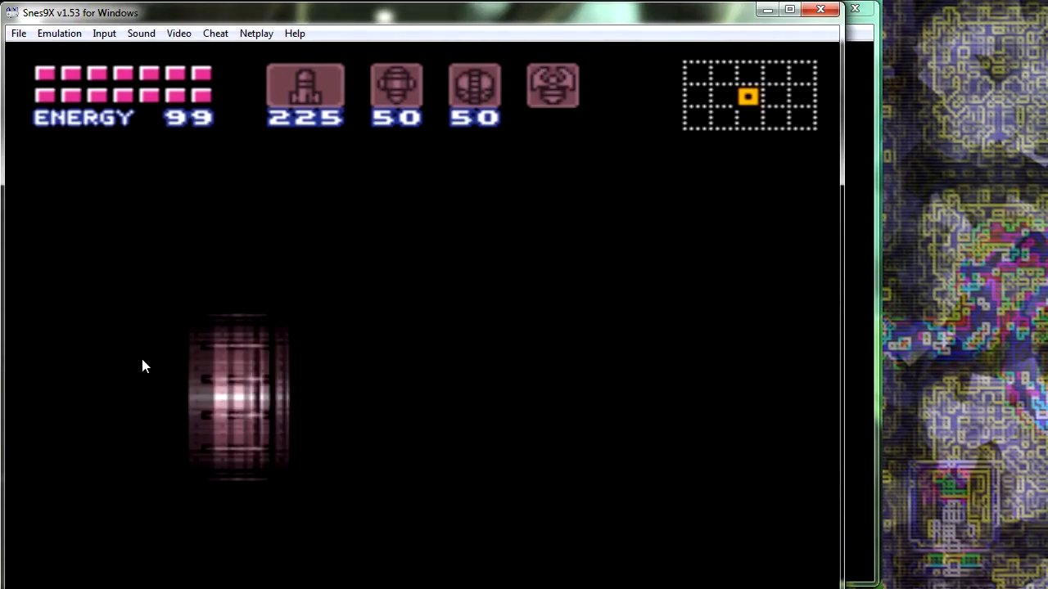
key(Right)
key(Left)
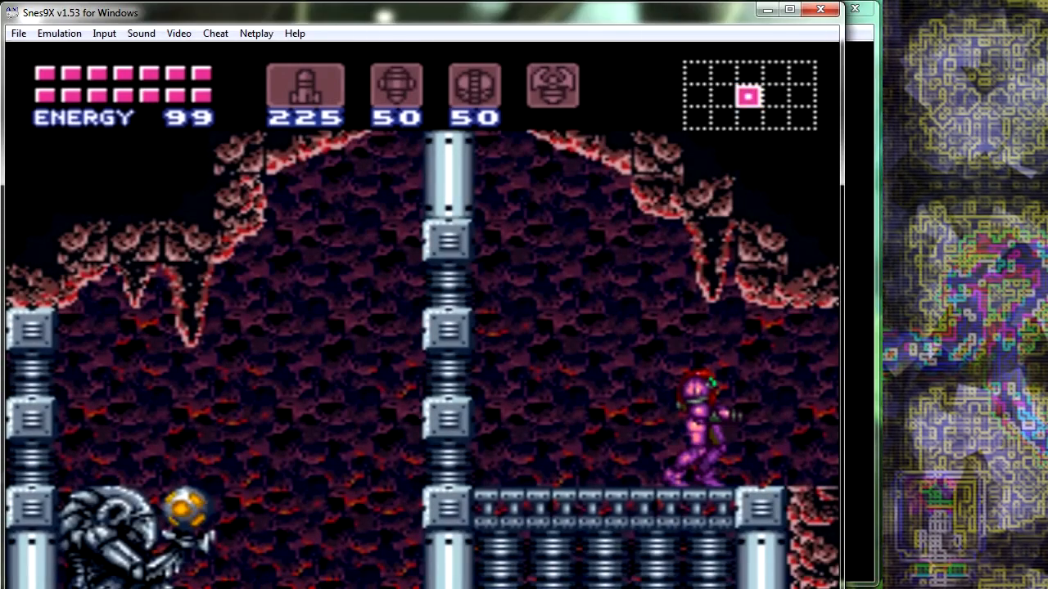
key(s)
key(Left)
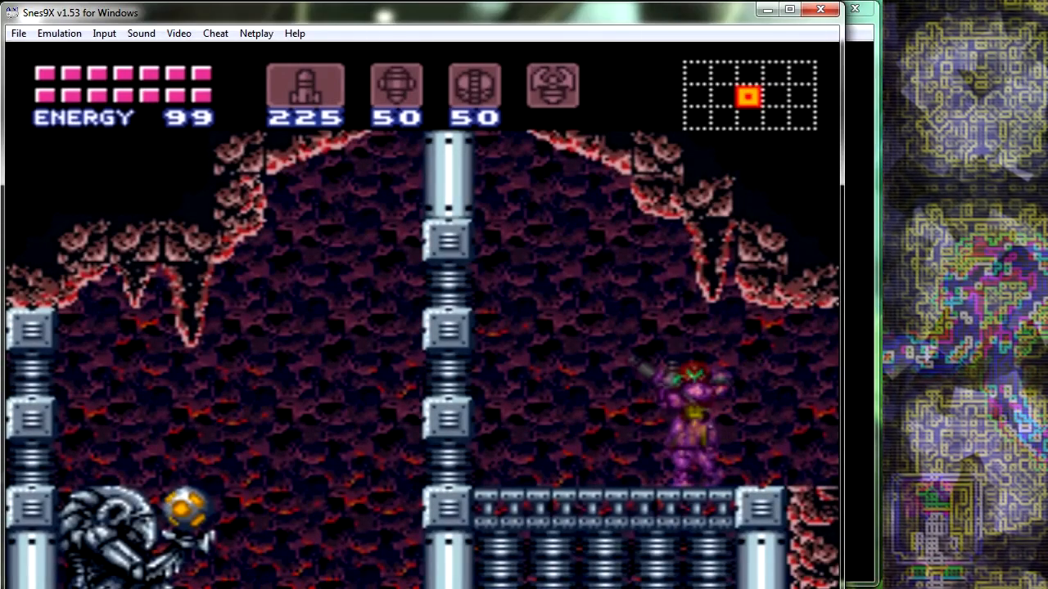
key(Right)
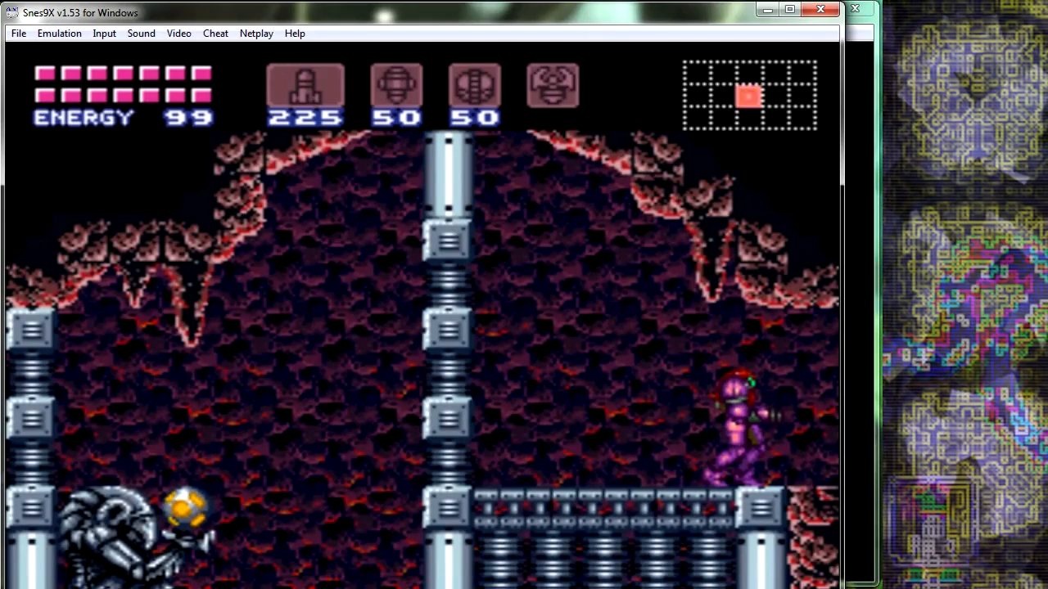
- Finish walking the capless doorway back out of the Chozo statue room, close the emulator, and resume normal editing
key(Right)
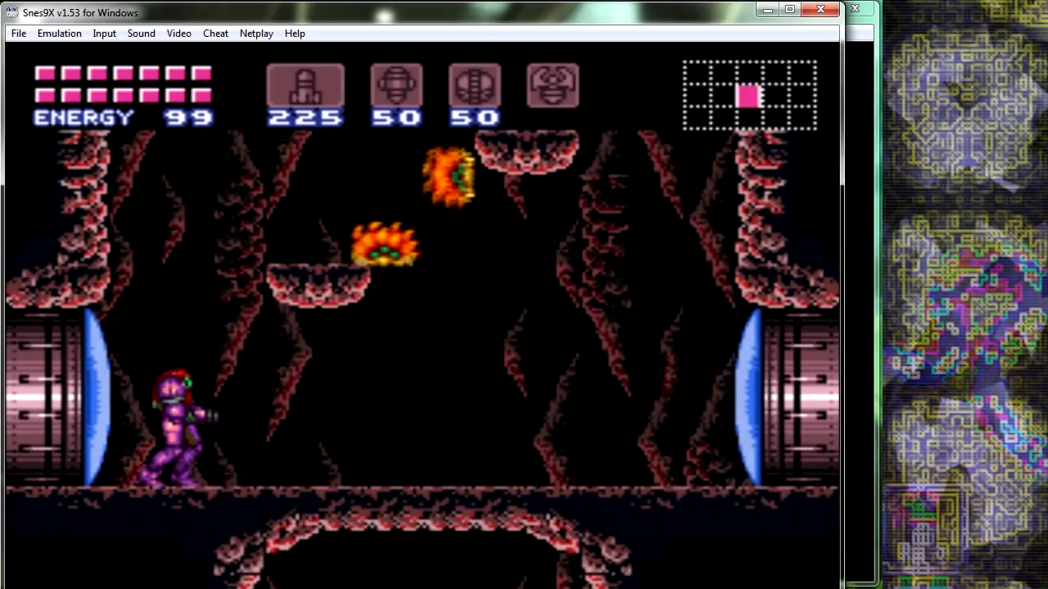
key(Left)
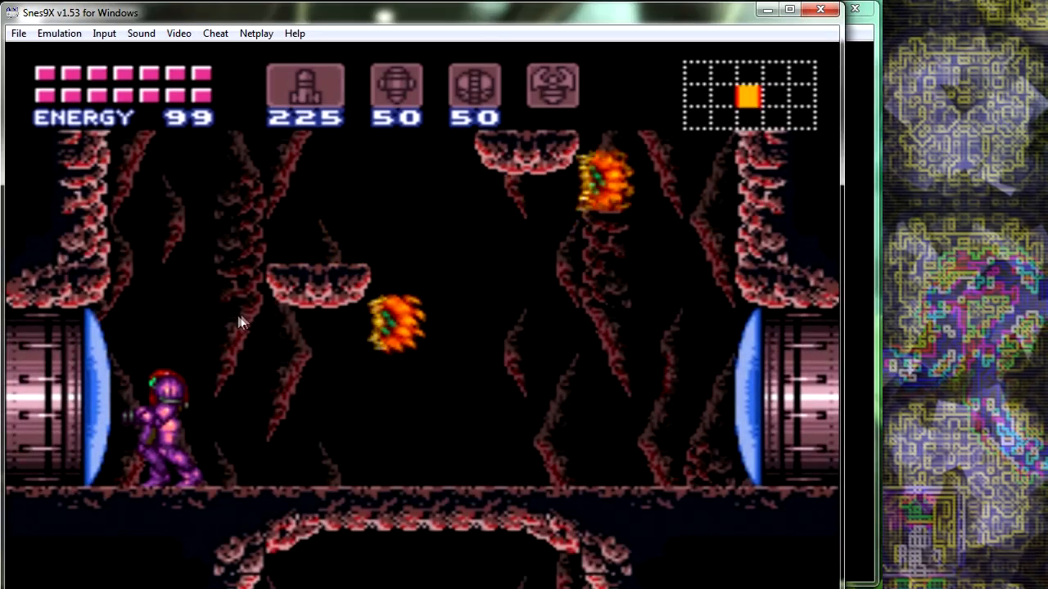
key(alt+F4)
click(645, 250)
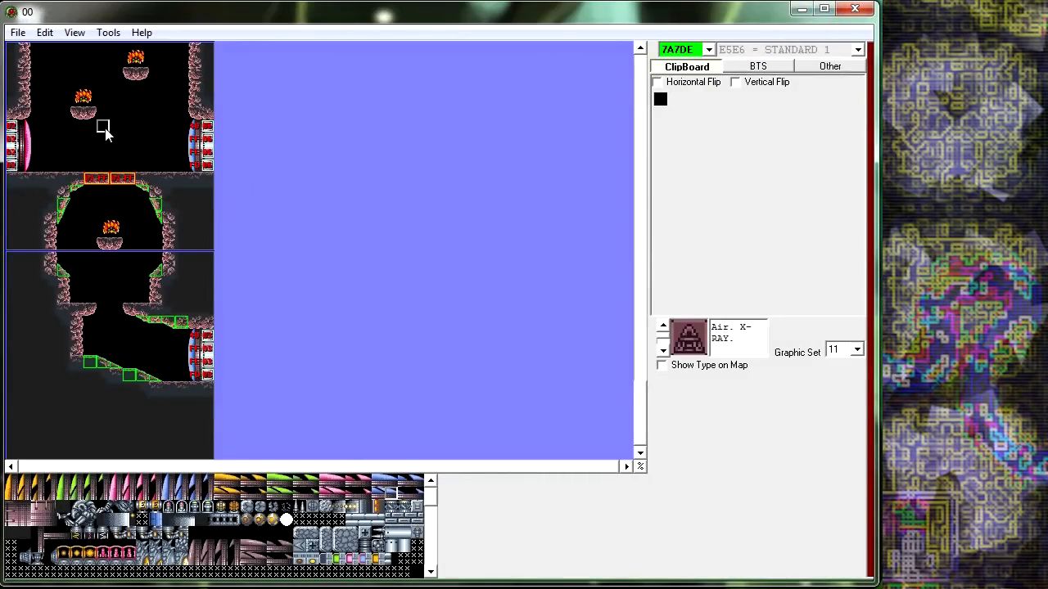
- Follow the doors from room 7A7DE through 7AA0E to 7A923 and clone its green floor door as Top
mouse_move(638, 415)
mouse_down()
mouse_move(619, 257)
mouse_move(631, 320)
mouse_move(622, 419)
mouse_up()
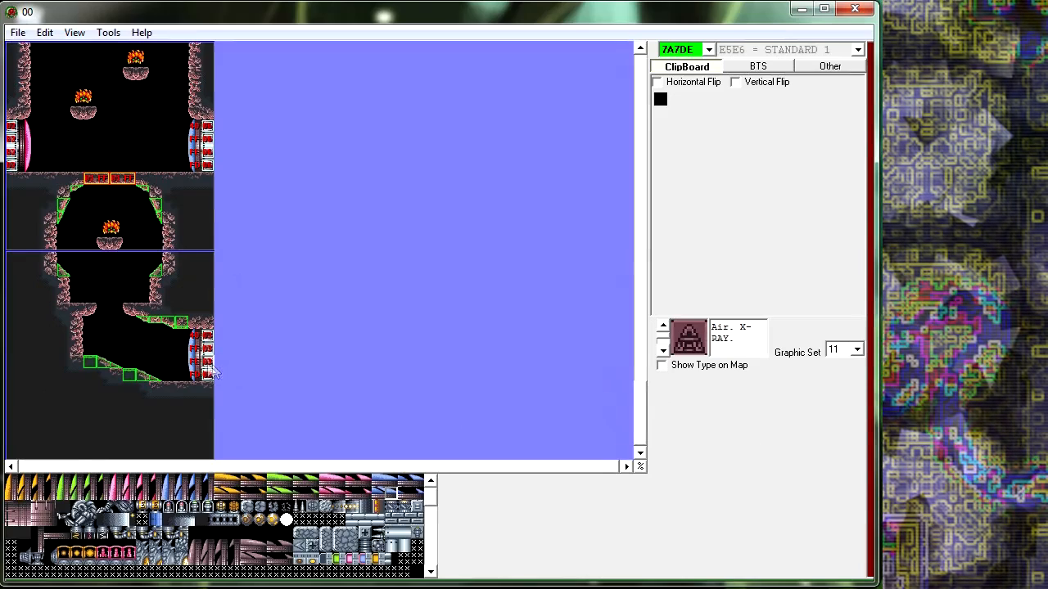
double_click(209, 360)
click(596, 465)
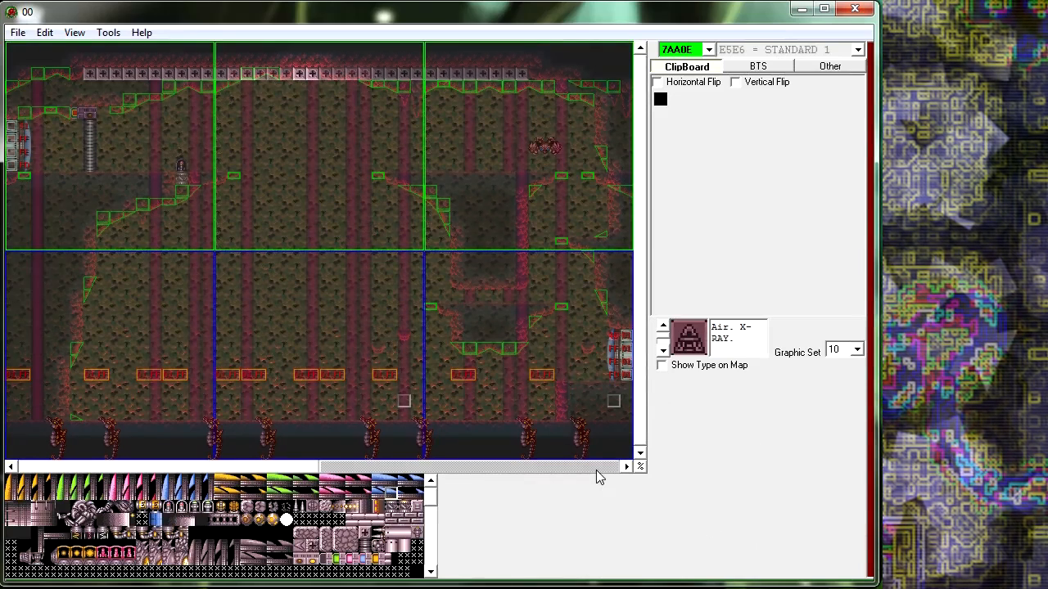
double_click(620, 347)
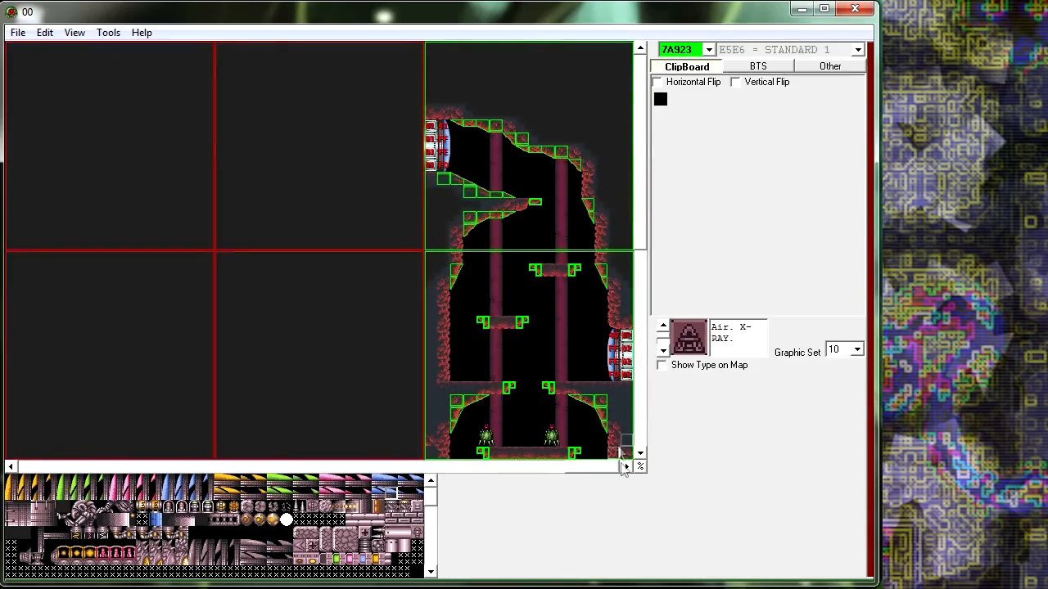
double_click(620, 446)
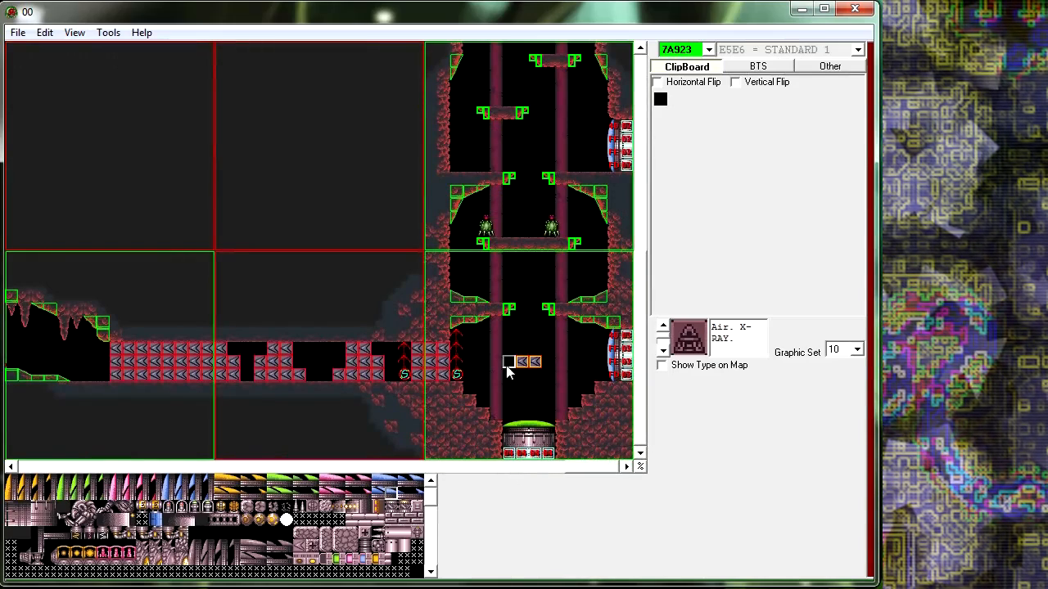
double_click(536, 457)
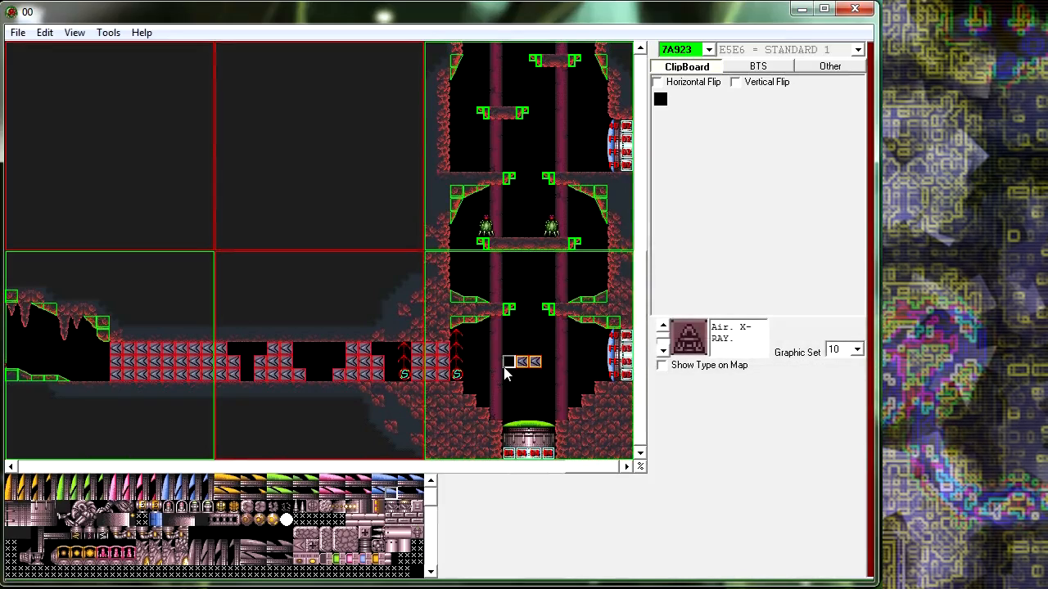
- Follow the doors through Crocomire's room 7A98D to room 7AB07 and clone its ceiling door as Bottom
double_click(521, 455)
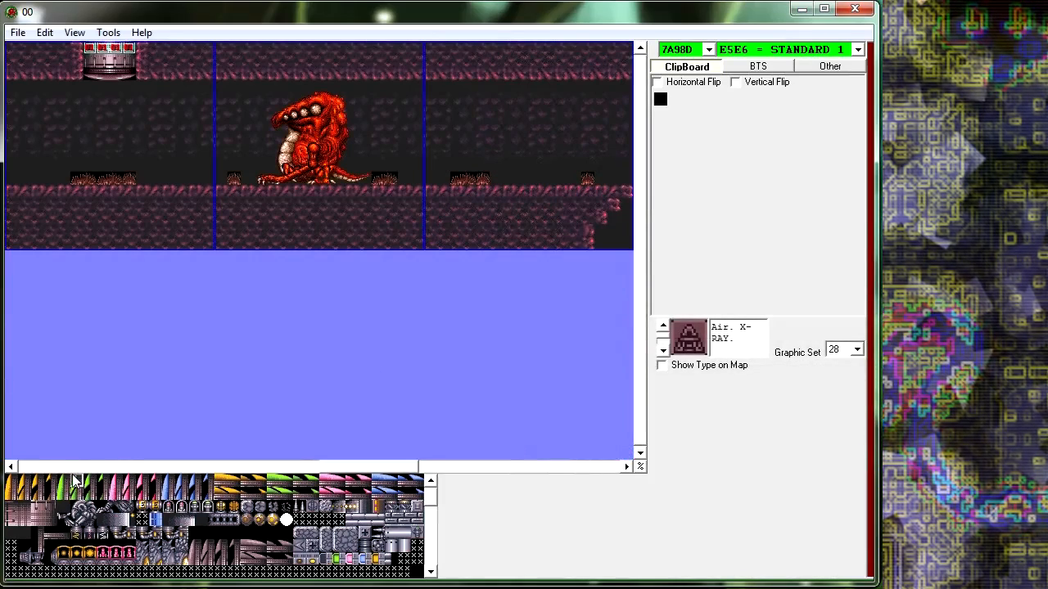
double_click(12, 145)
double_click(10, 144)
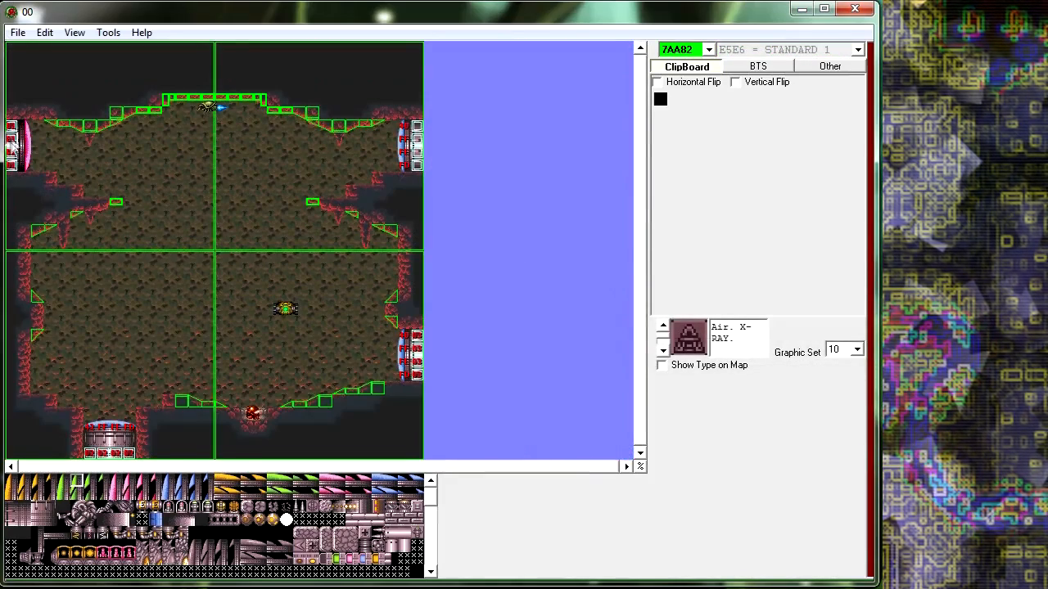
double_click(107, 457)
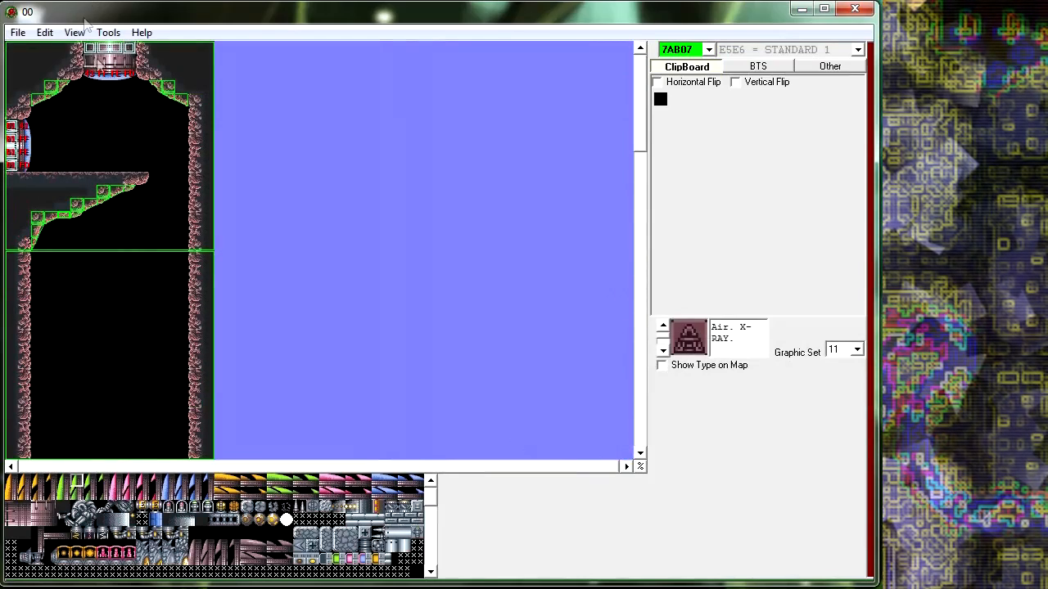
double_click(105, 49)
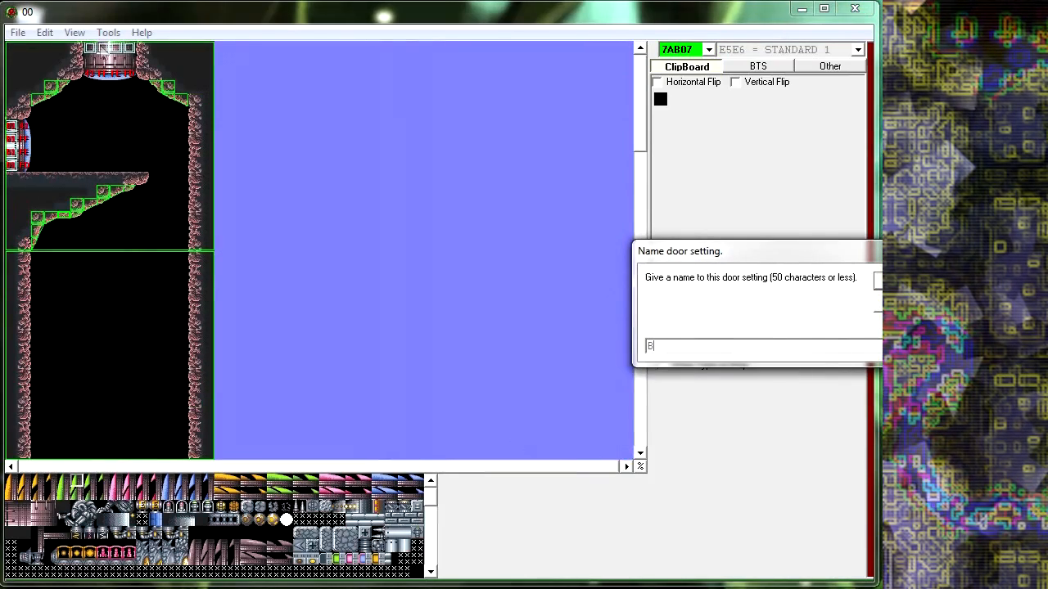
key(Return)
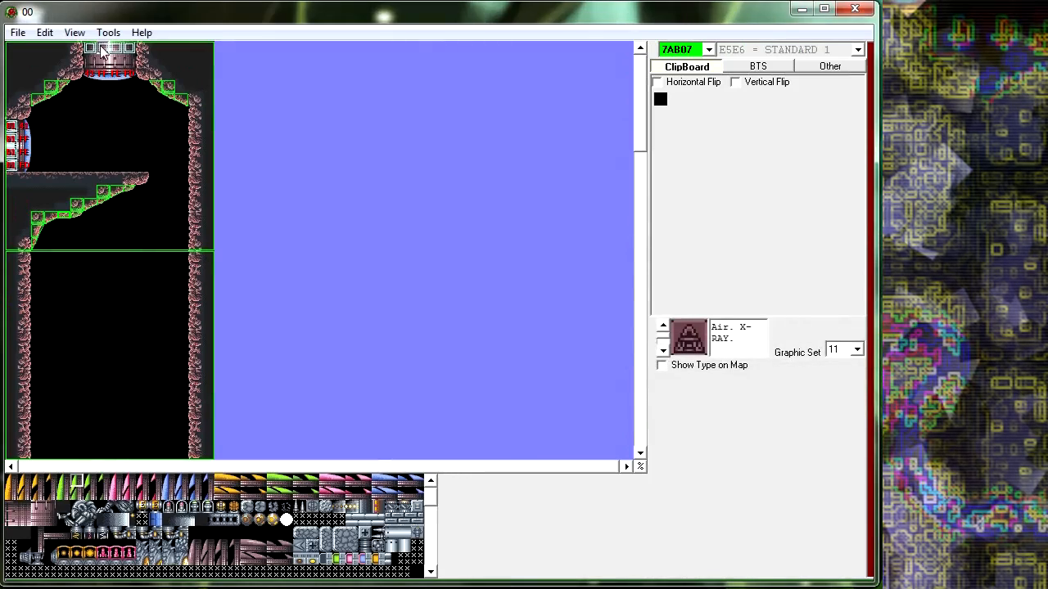
- Transfer the Top clone settings to Door $00 of room 7AB07, store them with Remember, and save the room
double_click(100, 46)
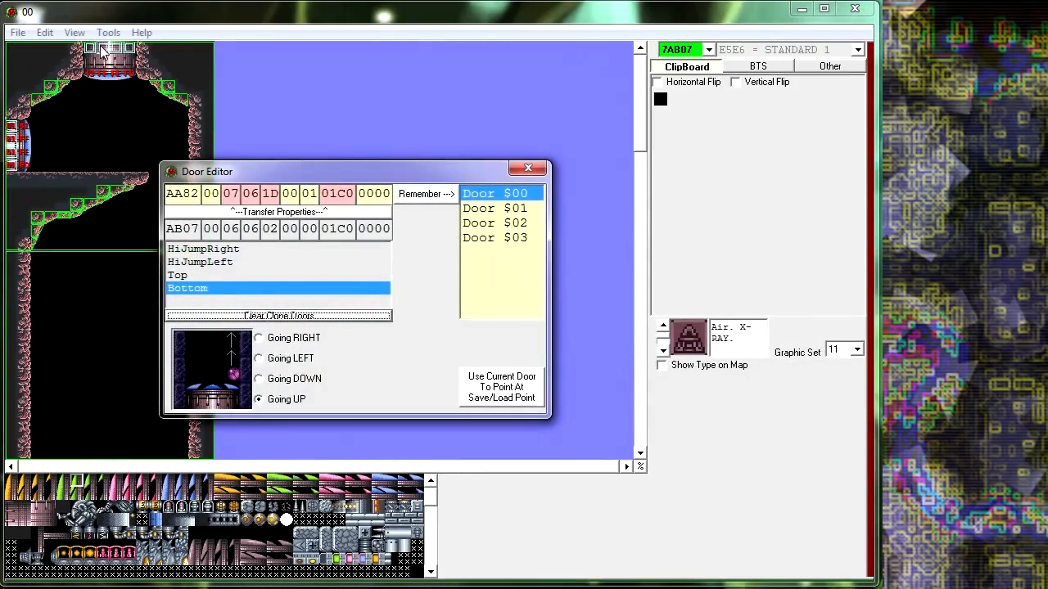
click(186, 276)
click(367, 215)
click(446, 196)
click(528, 168)
click(17, 32)
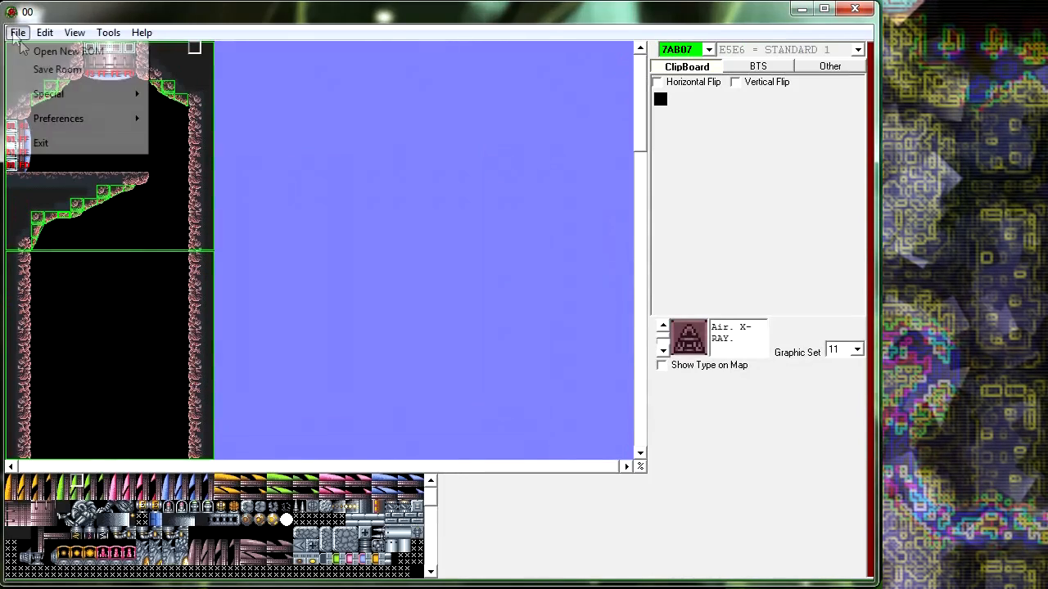
click(107, 66)
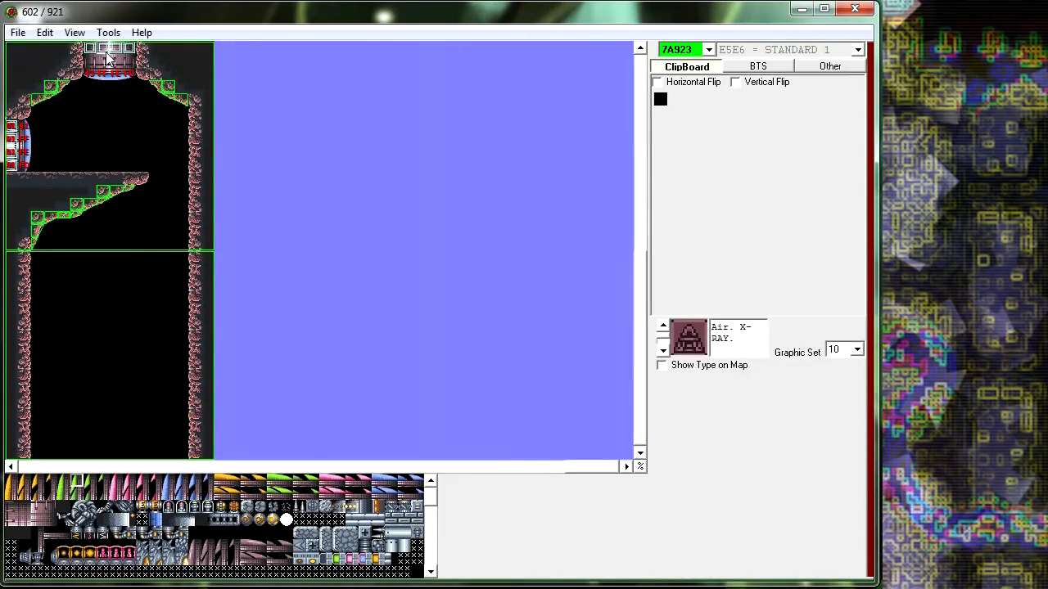
- Go to room 7A923, transfer the Bottom clone settings to Door $04, store them with Remember, and save the room
double_click(106, 56)
right_click(524, 455)
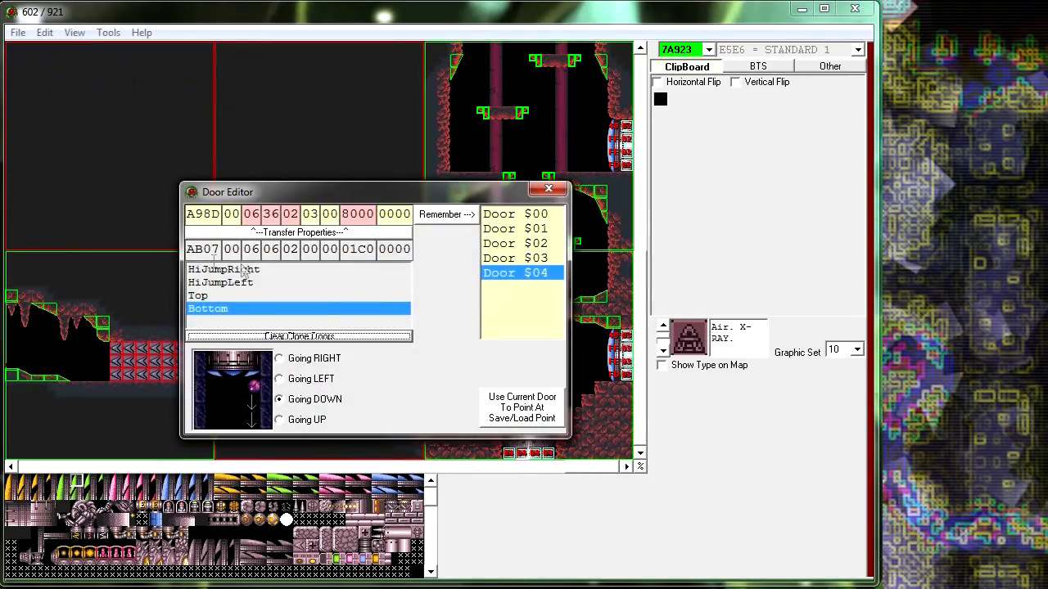
click(361, 233)
click(449, 216)
click(548, 189)
click(17, 32)
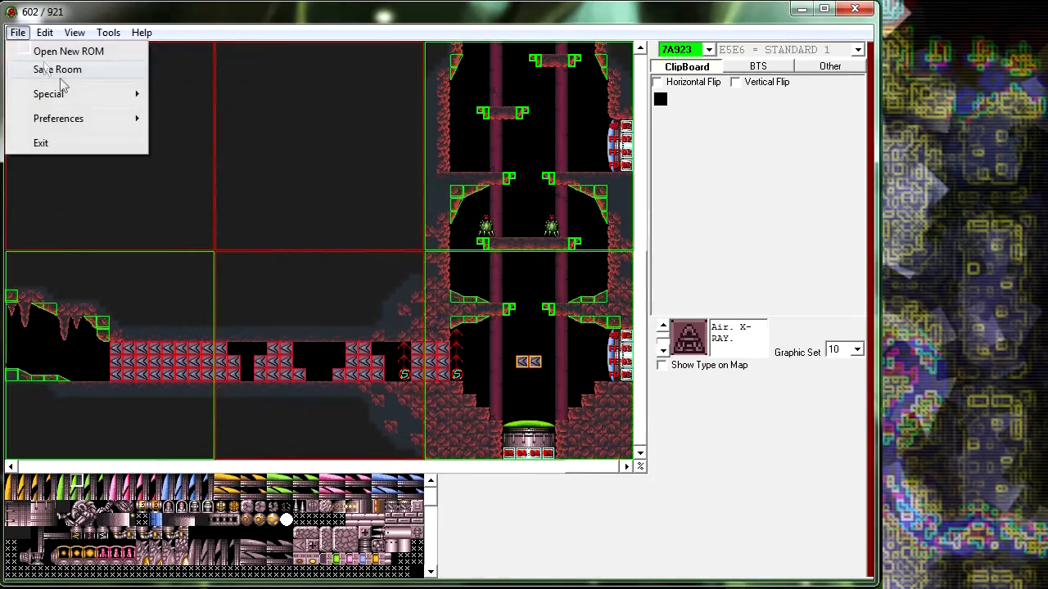
click(59, 71)
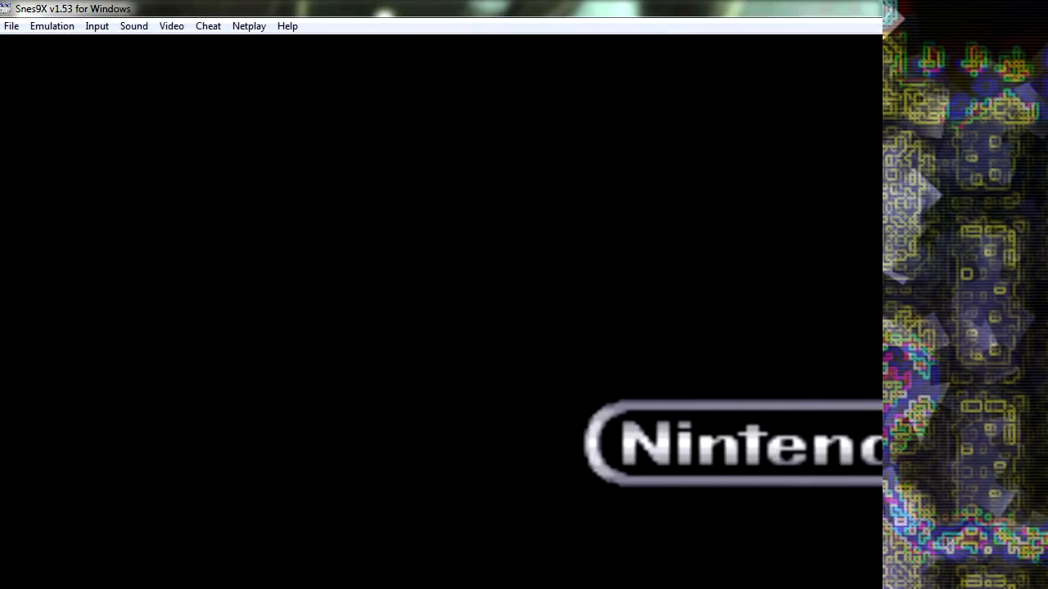
- Test the relinked vertical door in Snes9X by shooting the green floor door open and dropping into the room below
double_click(620, 9)
key(Tab)
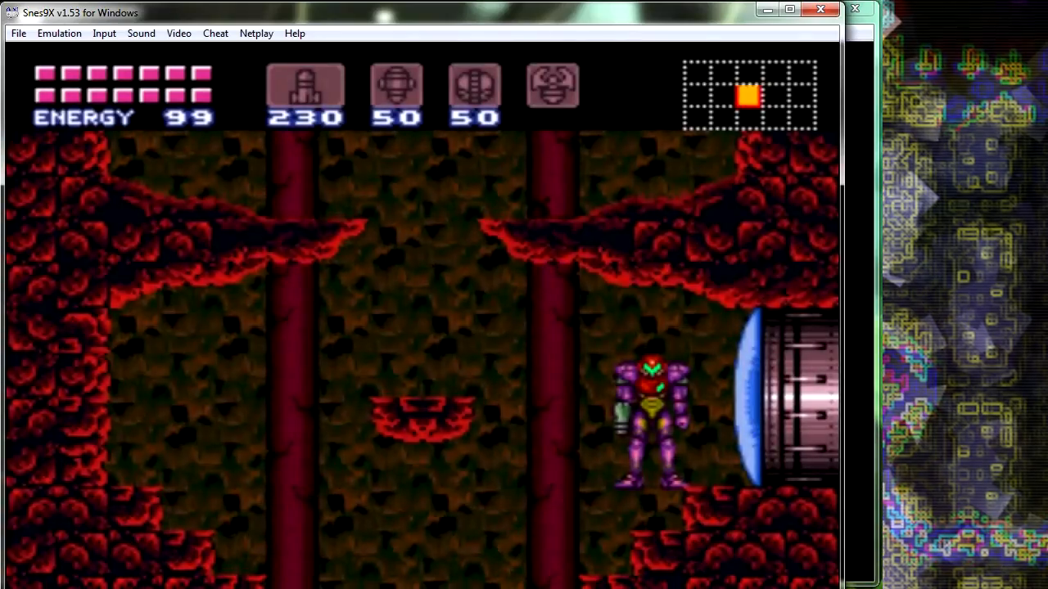
key(Left)
key(Return)
key(Return)
key(s)
key(a)
key(d)
key(x)
key(Left)
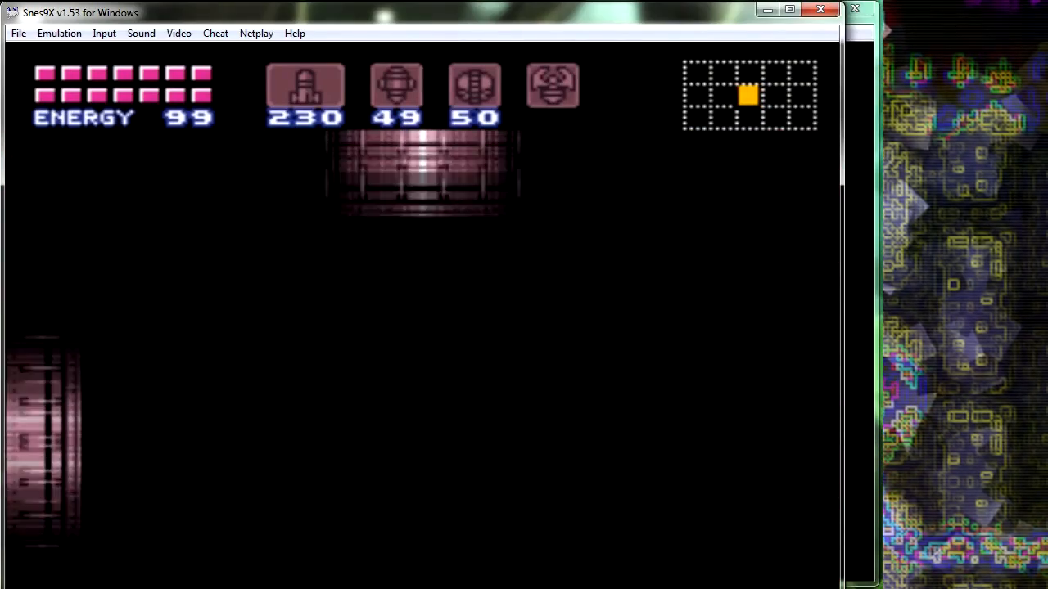
- Go back up through the ceiling door, check where Samus lands on the floor door, and close the emulator to resume editing
key(c)
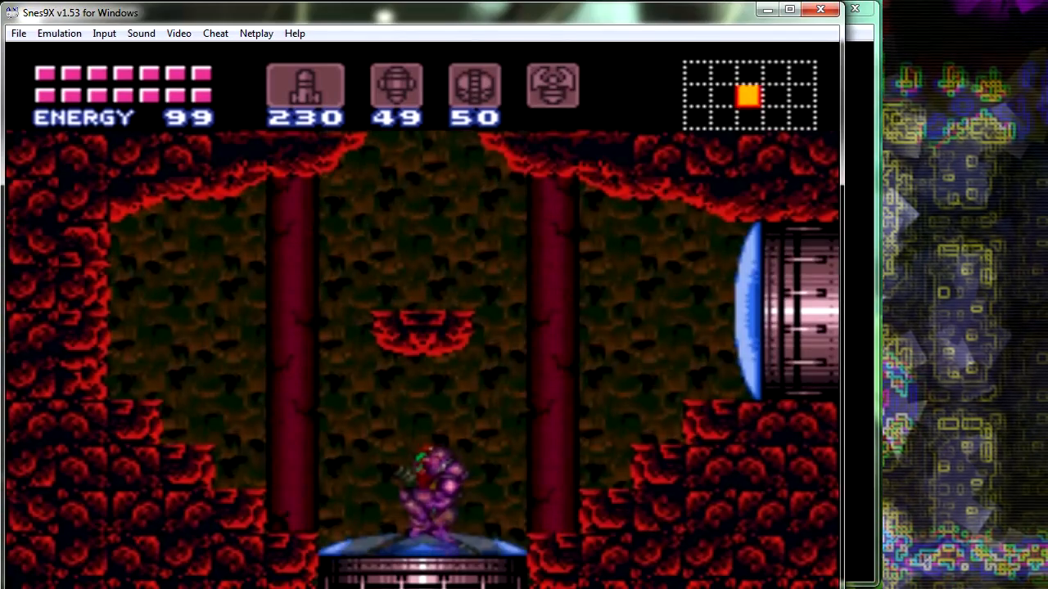
key(Right)
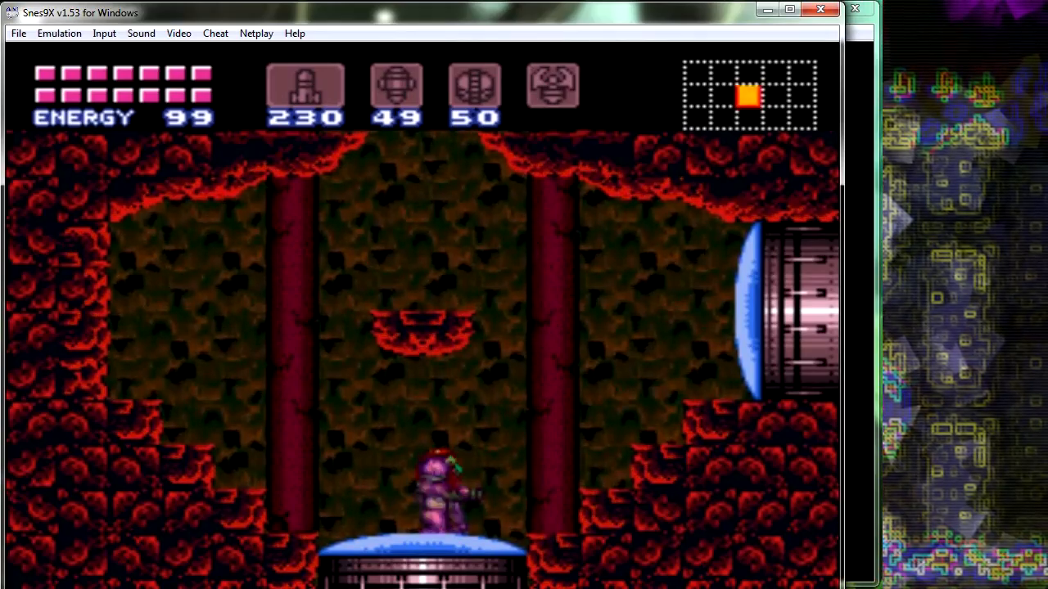
key(Right)
key(Left)
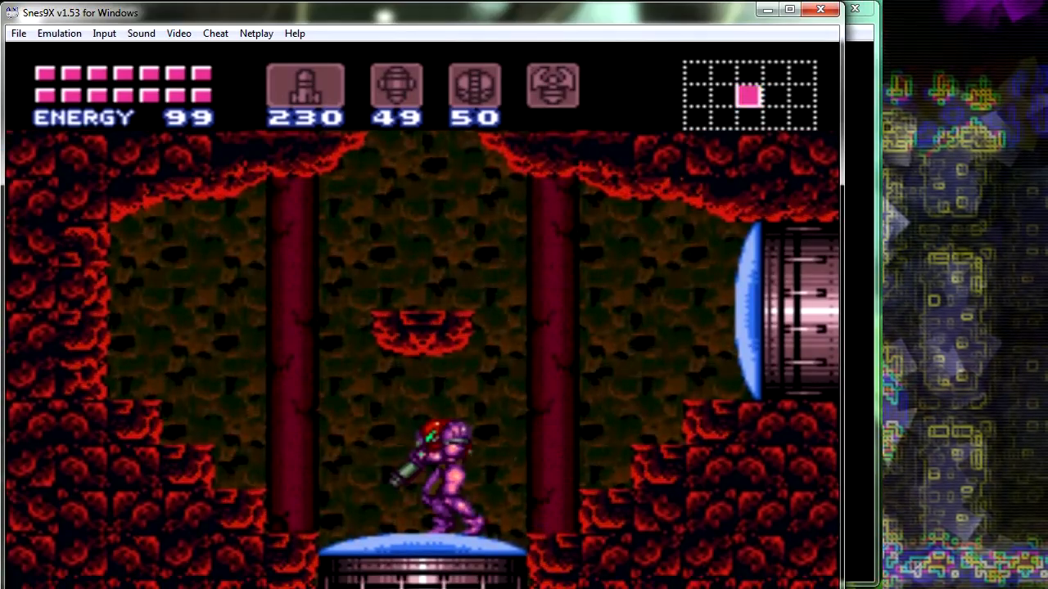
click(820, 9)
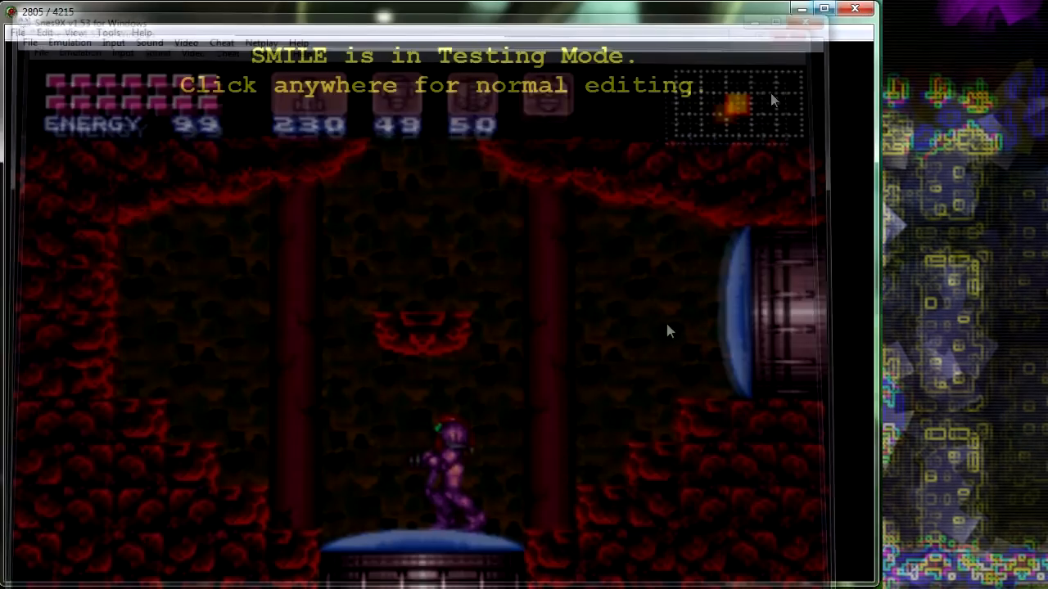
click(668, 330)
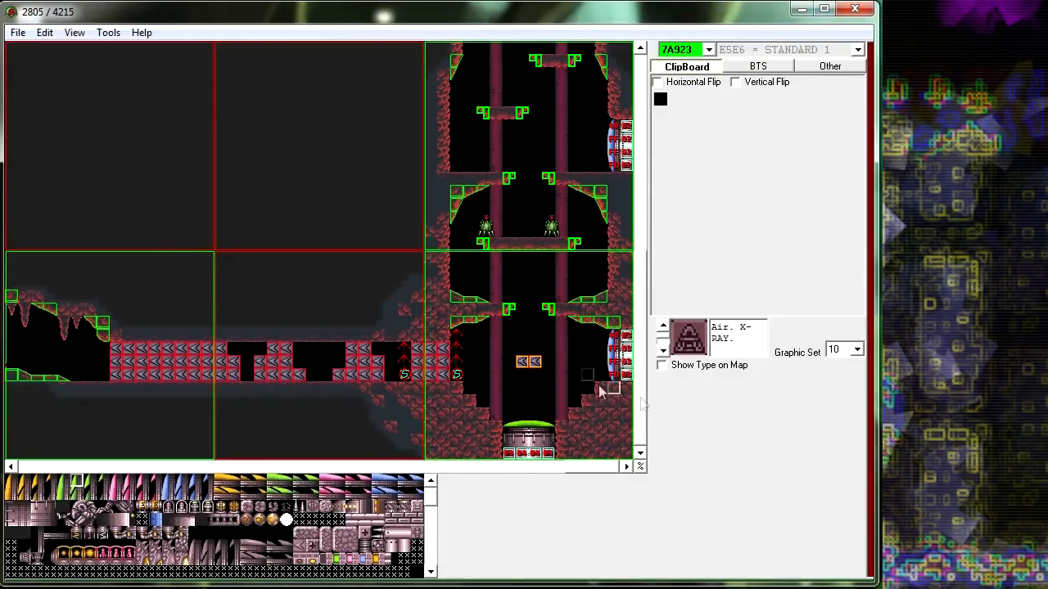
- Set the distance from door of room 7AB07's Door $00 to 01C0, store it with Remember, and save the room
right_click(518, 456)
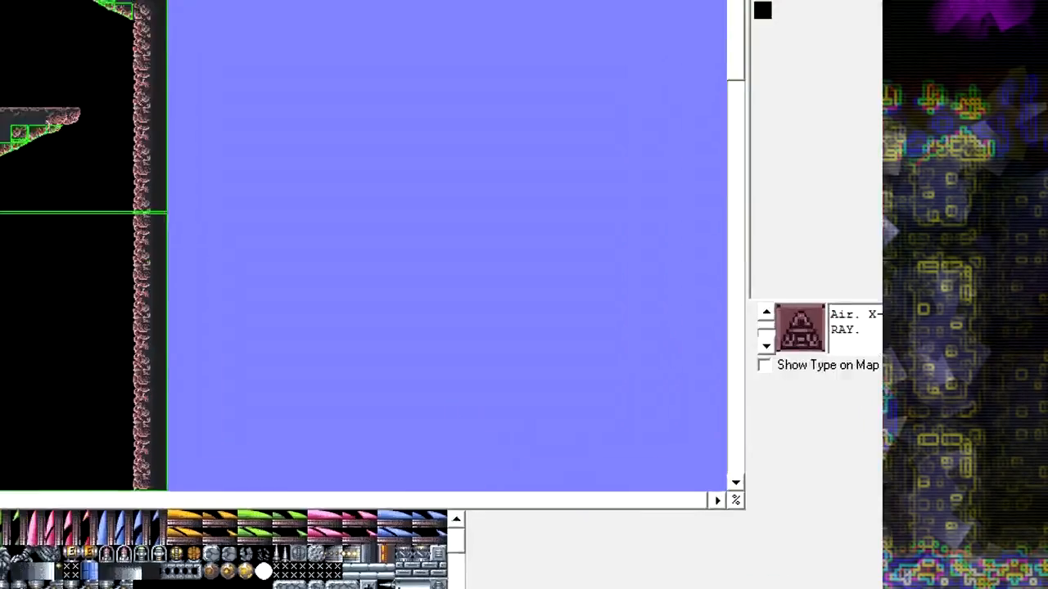
click(114, 54)
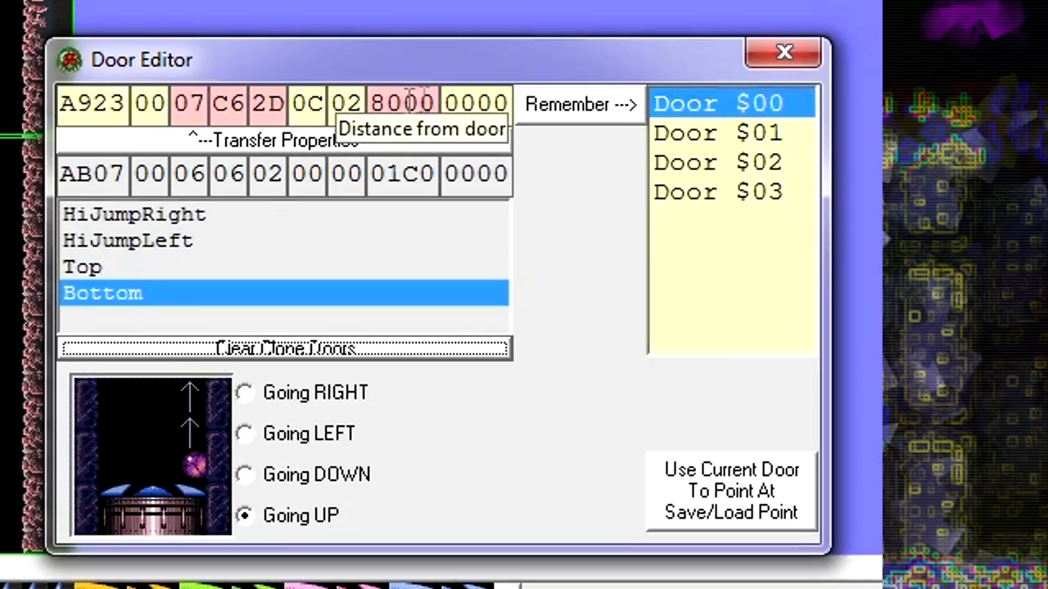
drag(435, 96, 370, 108)
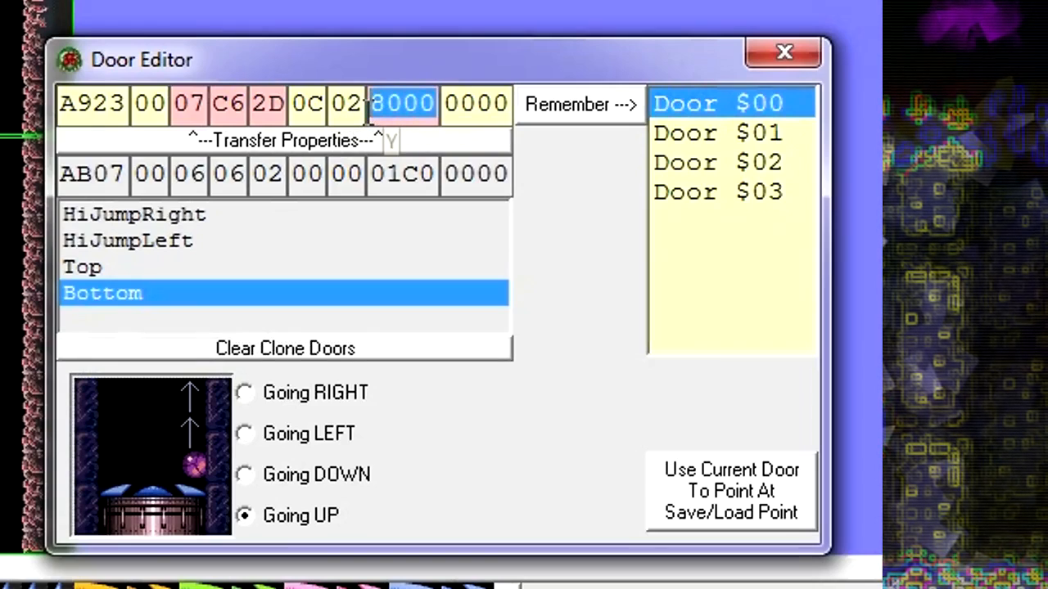
text(01C)
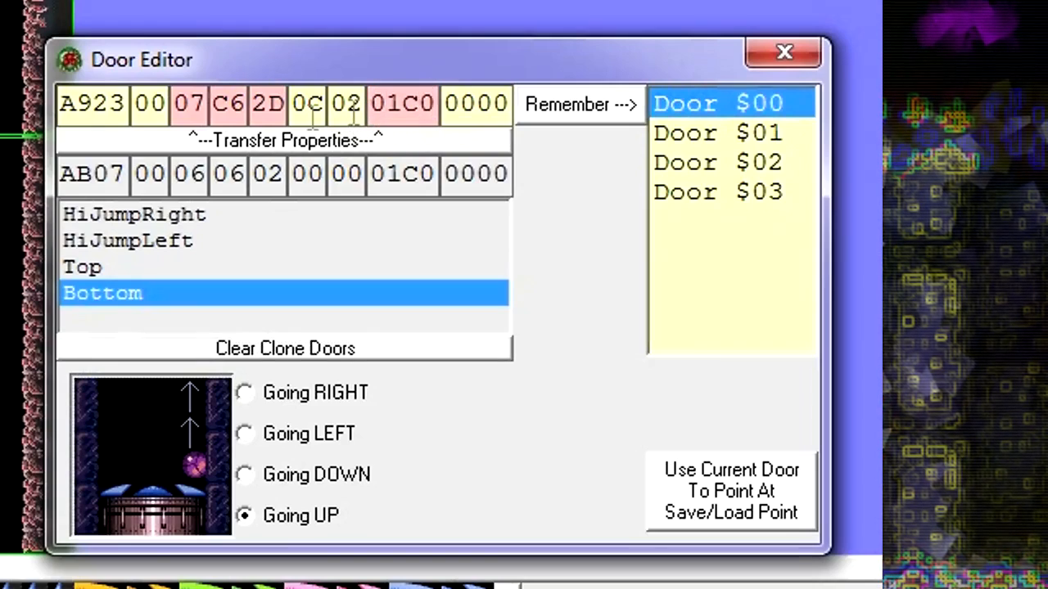
click(586, 106)
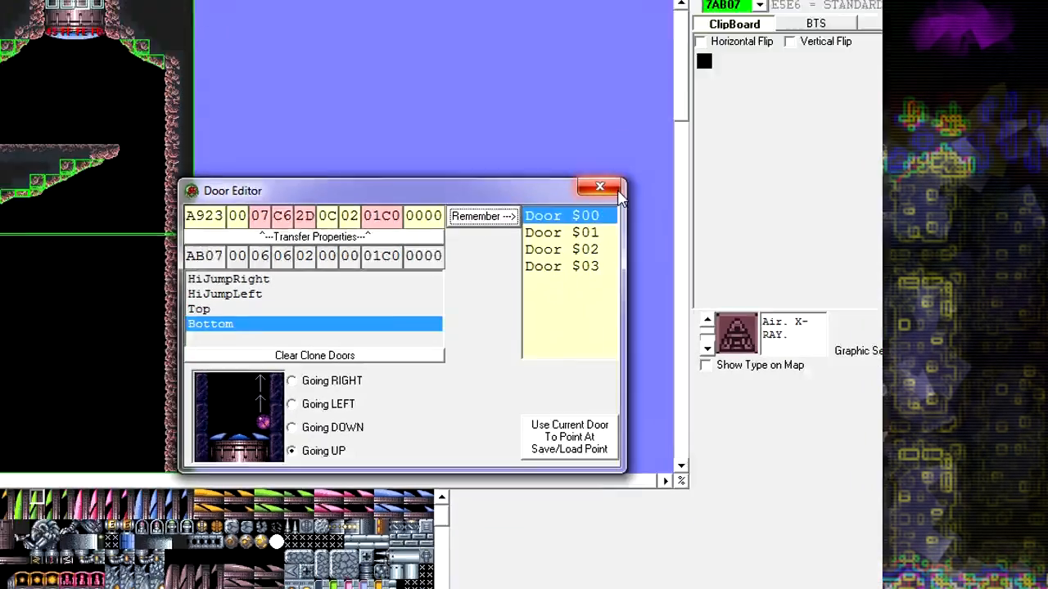
key(Escape)
click(14, 32)
click(64, 69)
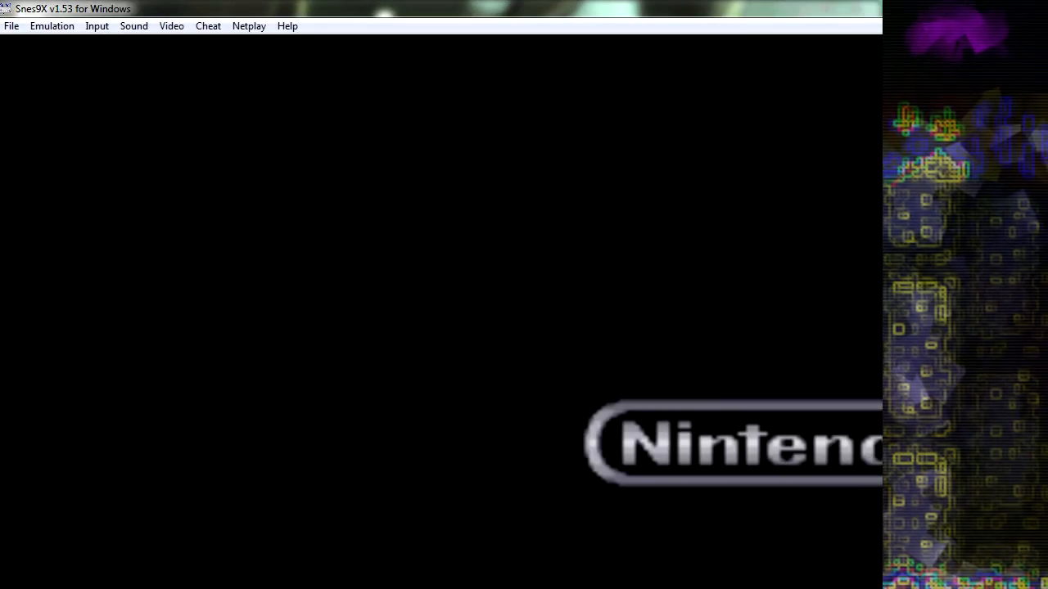
- Run the in-game test in Snes9X and walk Samus back and forth across the green floor door
key(Tab)
key(Right)
key(v)
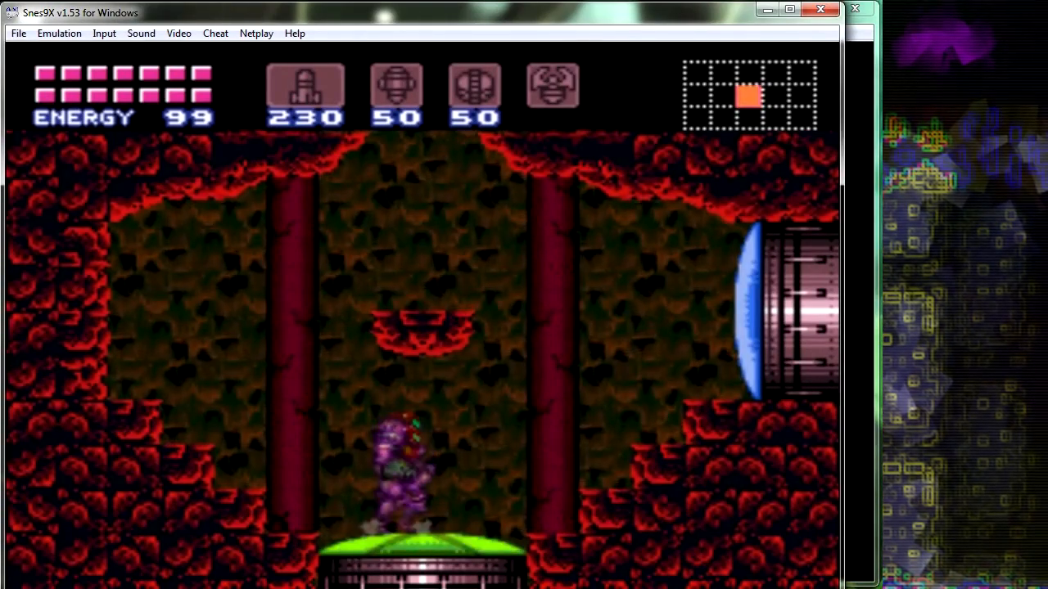
key(Left)
key(Right)
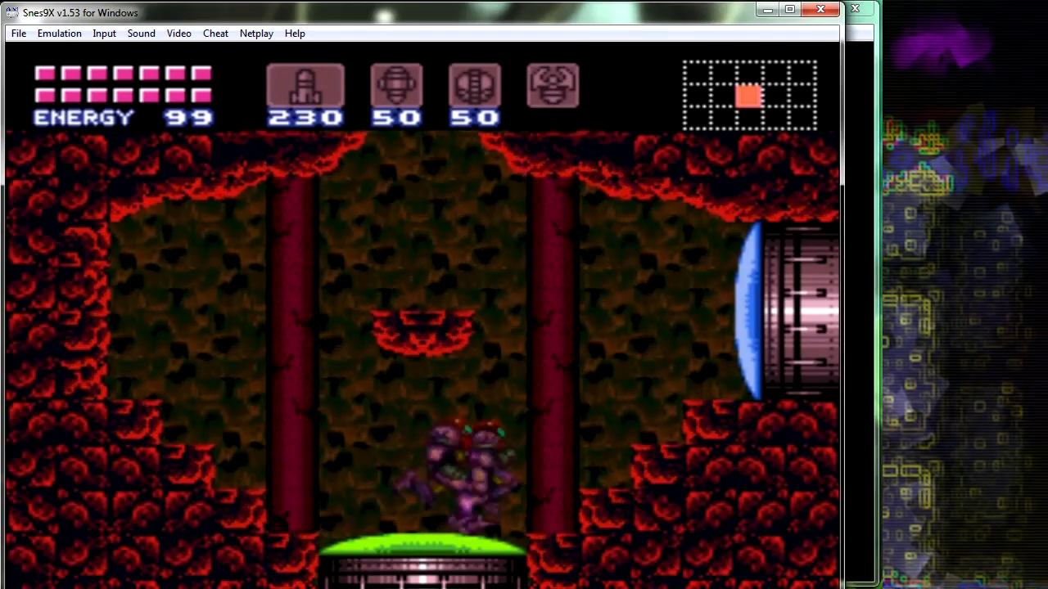
key(Left)
key(Right)
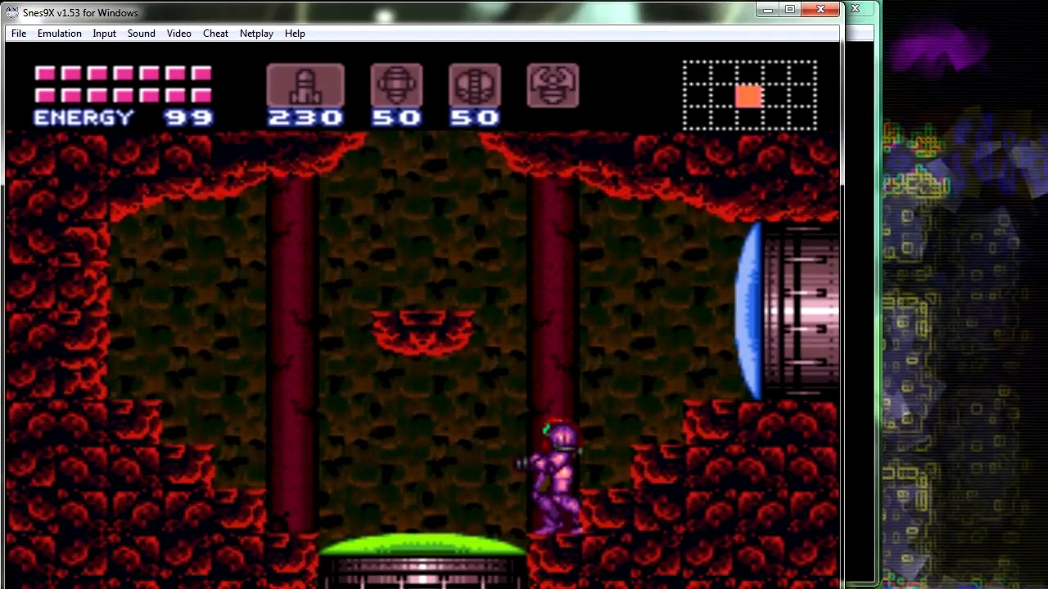
- Shoot the green floor door open with a super missile and drop through it into the room below
key(Left)
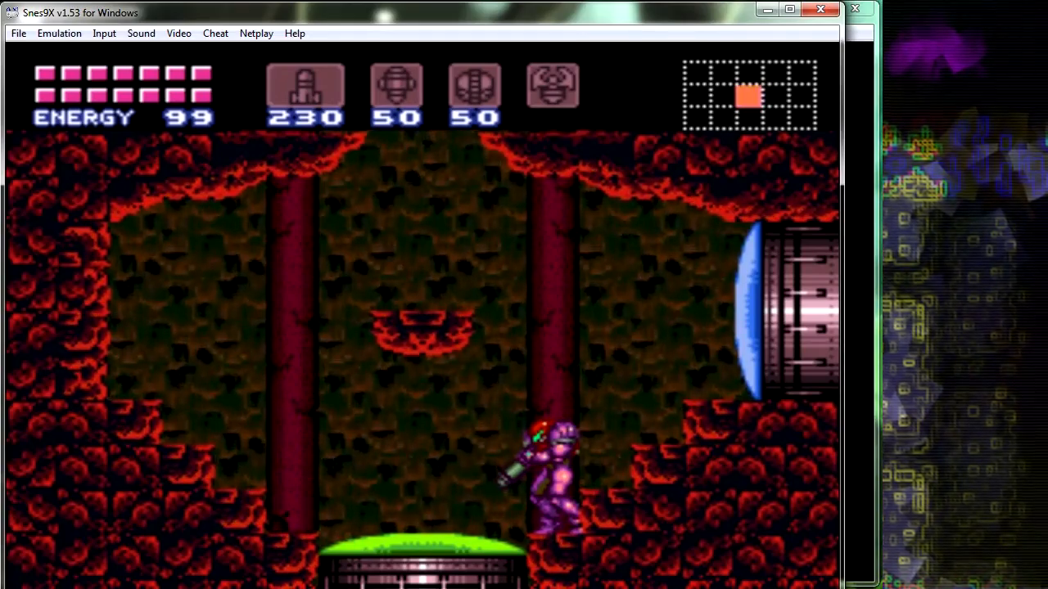
key(space)
key(space)
key(x)
key(x)
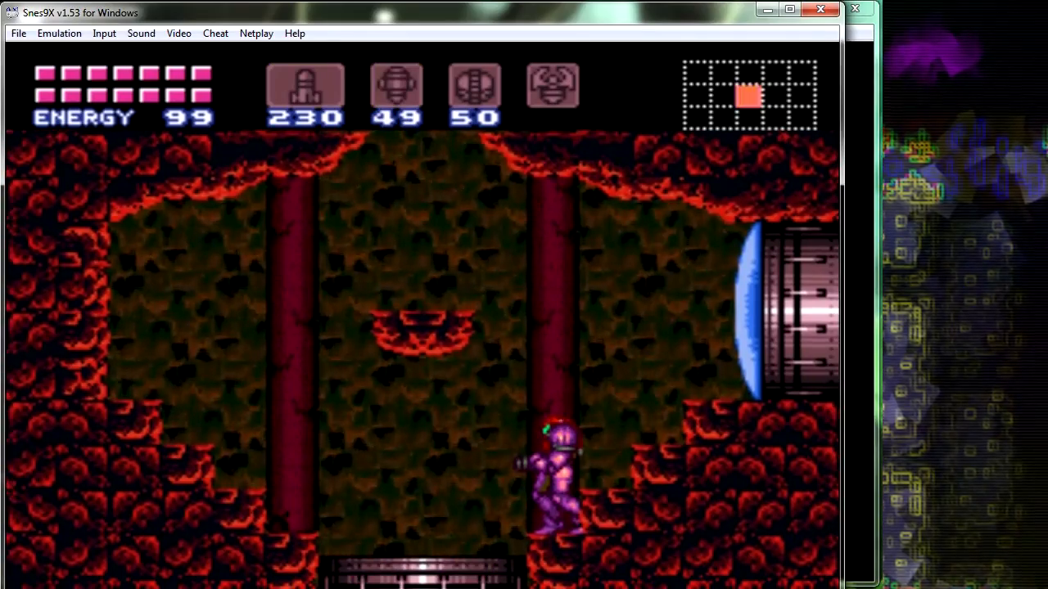
key(Left)
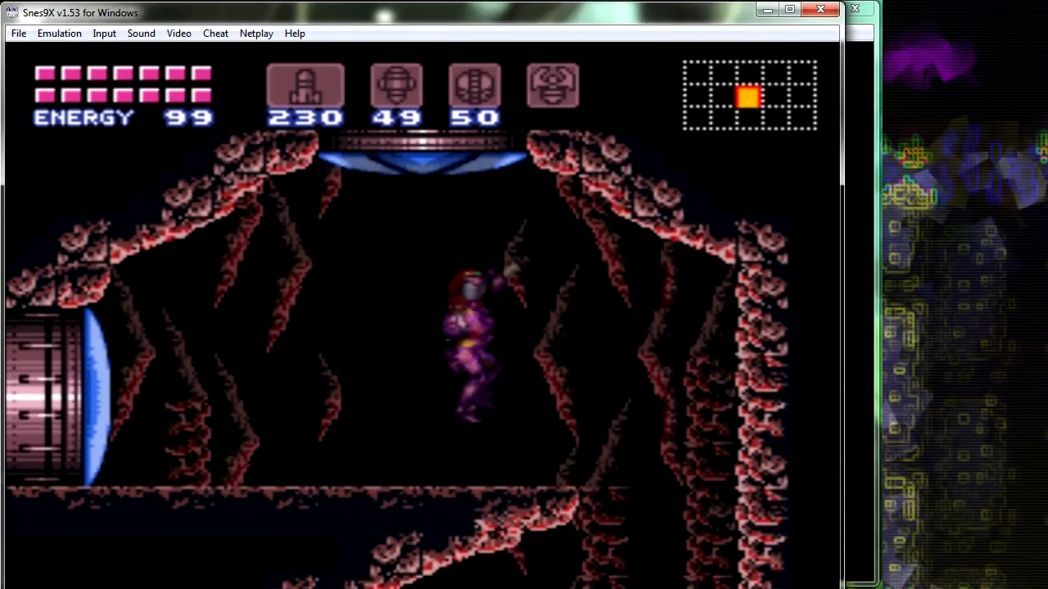
- Go back up through the ceiling door, check Samus's landing position at the floor door, and close the emulator to resume editing
key(v)
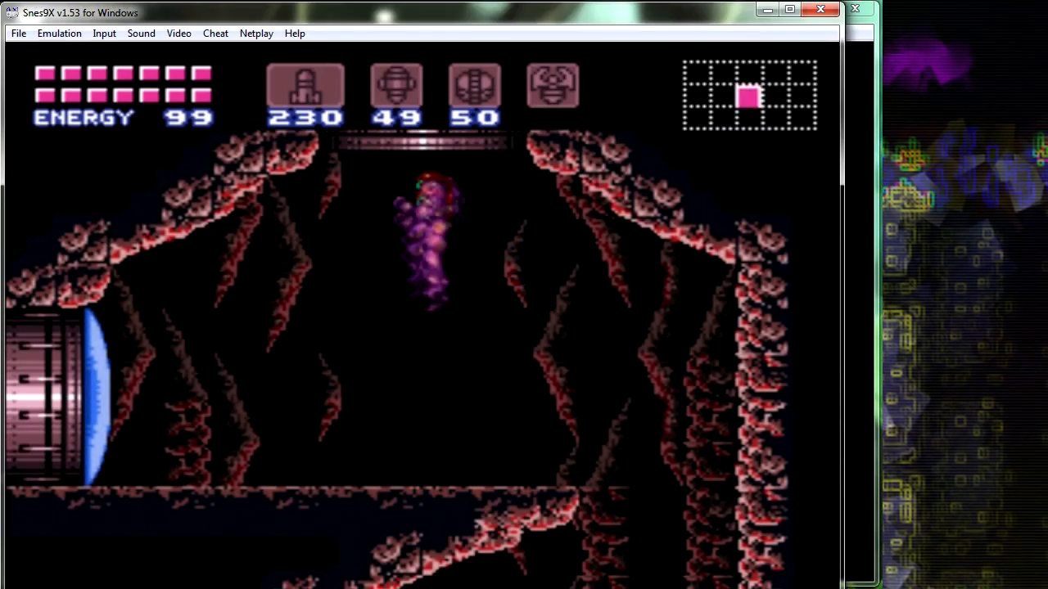
key(v)
key(v)
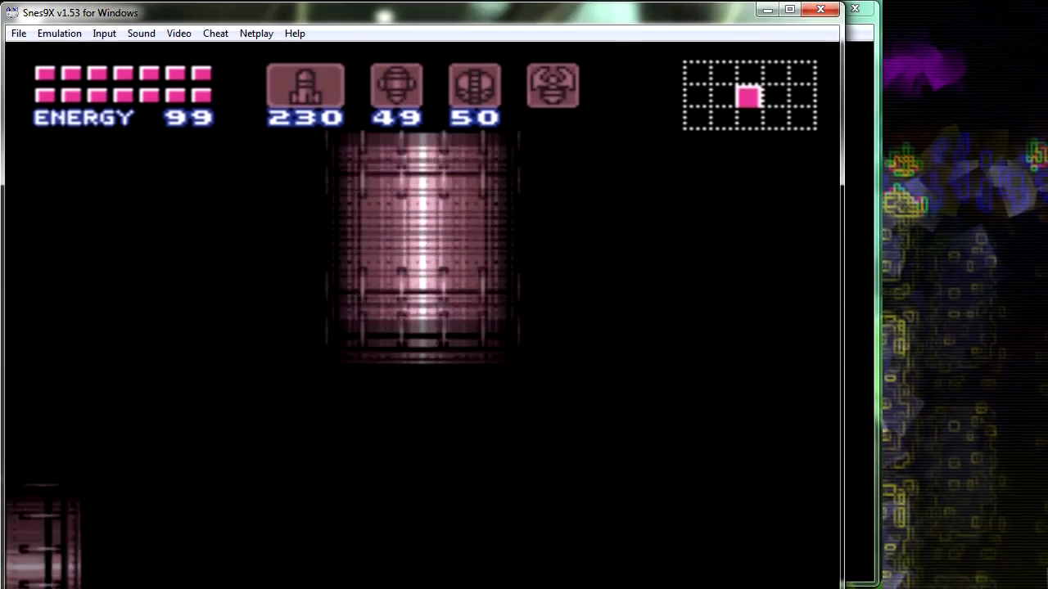
key(Left)
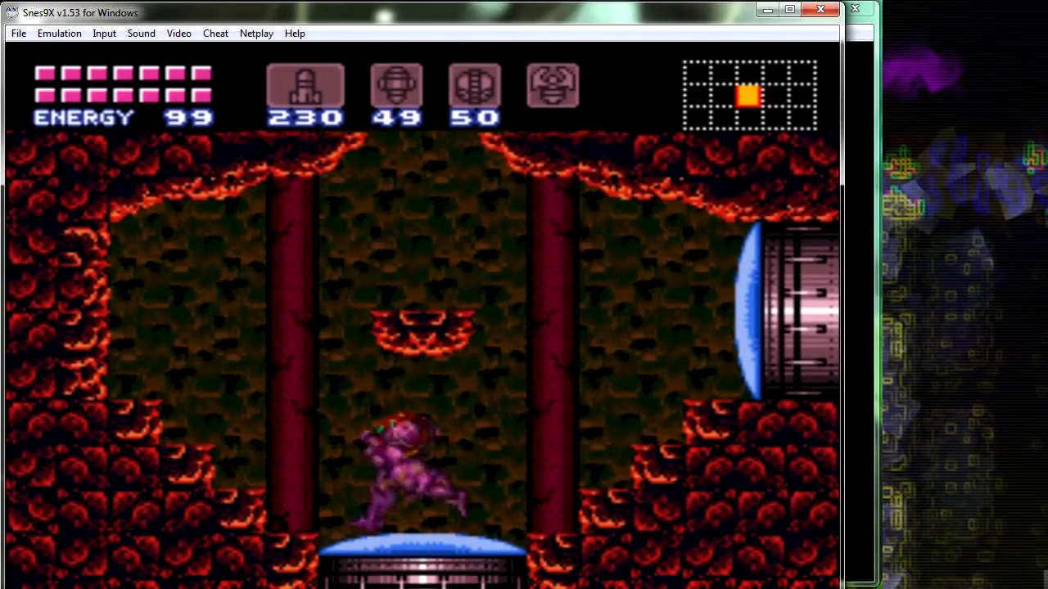
key(Right)
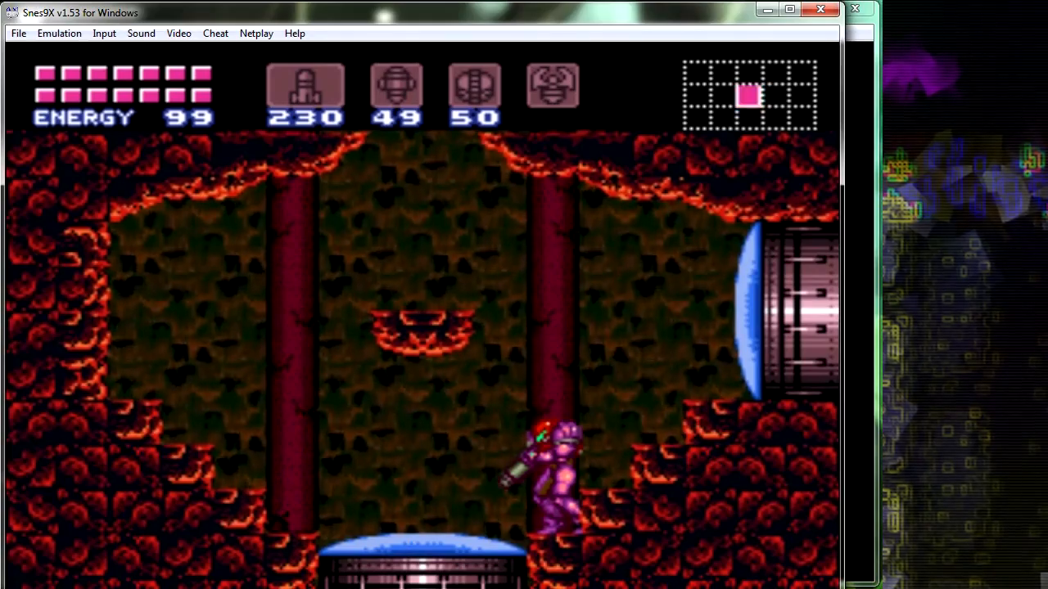
key(Left)
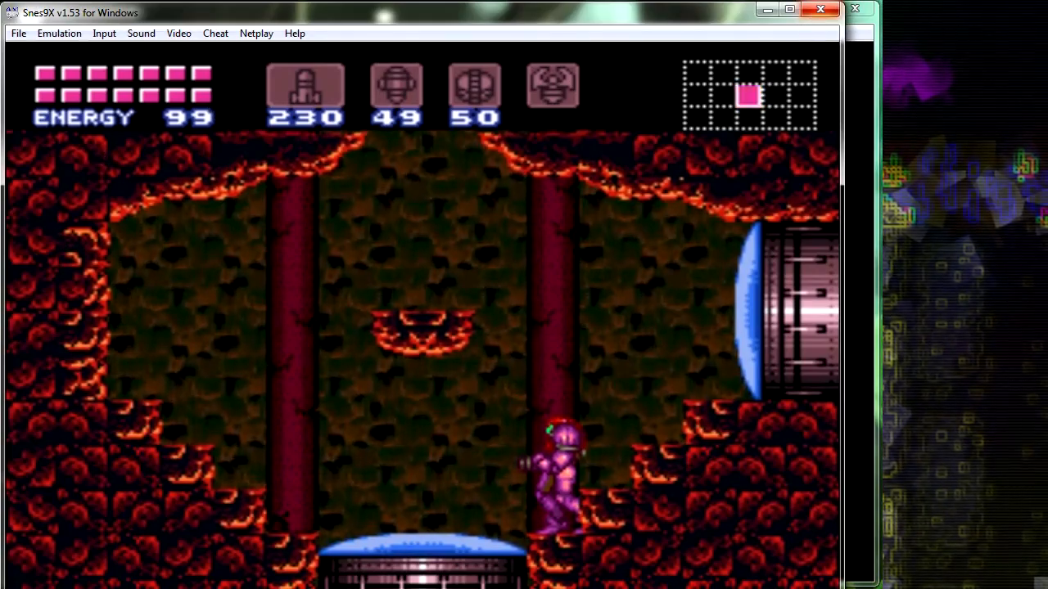
click(820, 10)
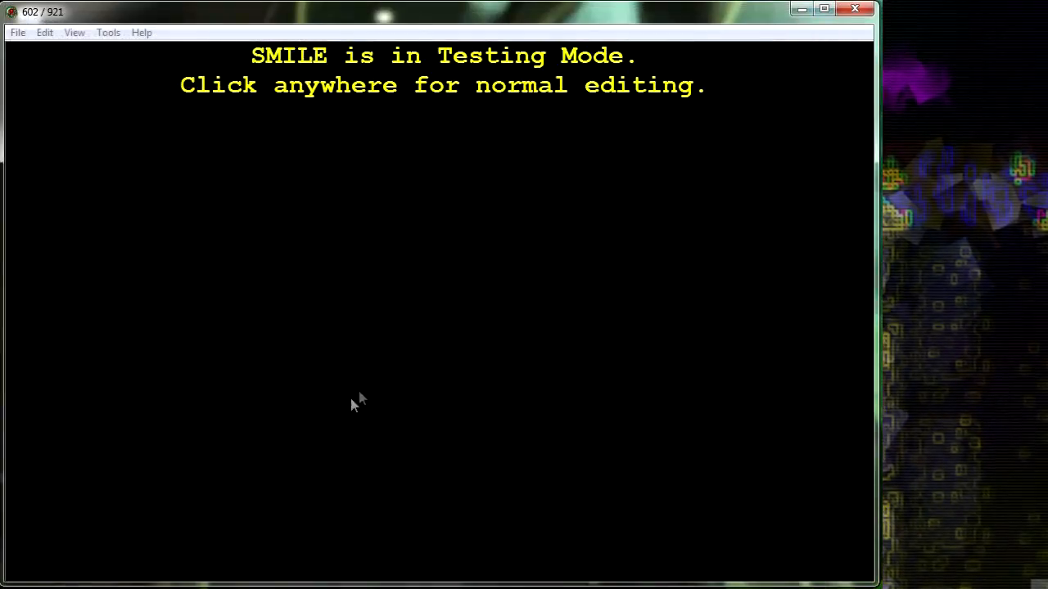
click(272, 325)
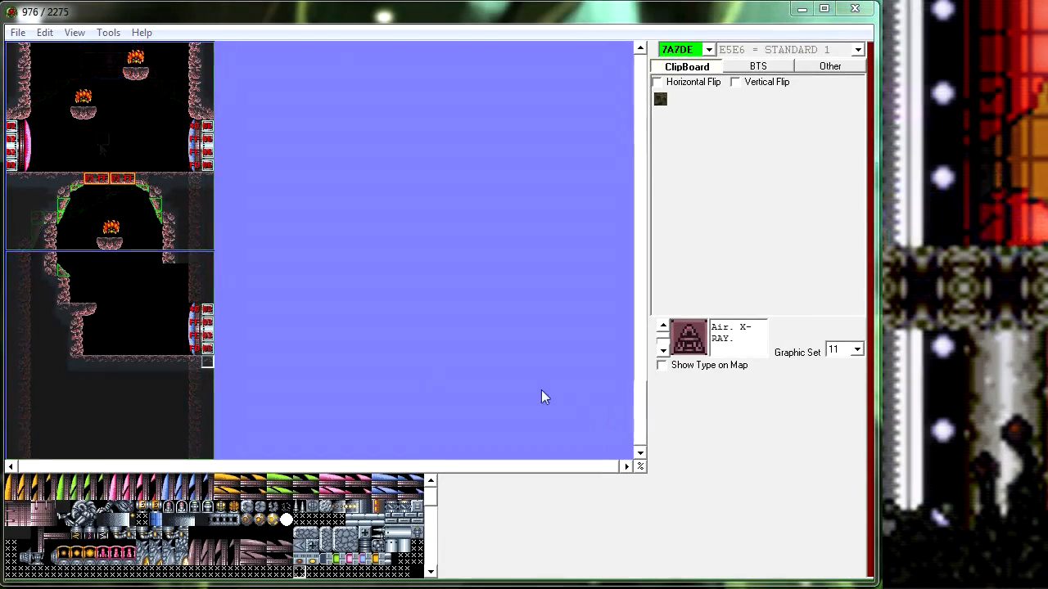
- Follow the lower right door of room 7A7DE to room 7AA0E and back, and launch an in-game test beside it
right_click(155, 303)
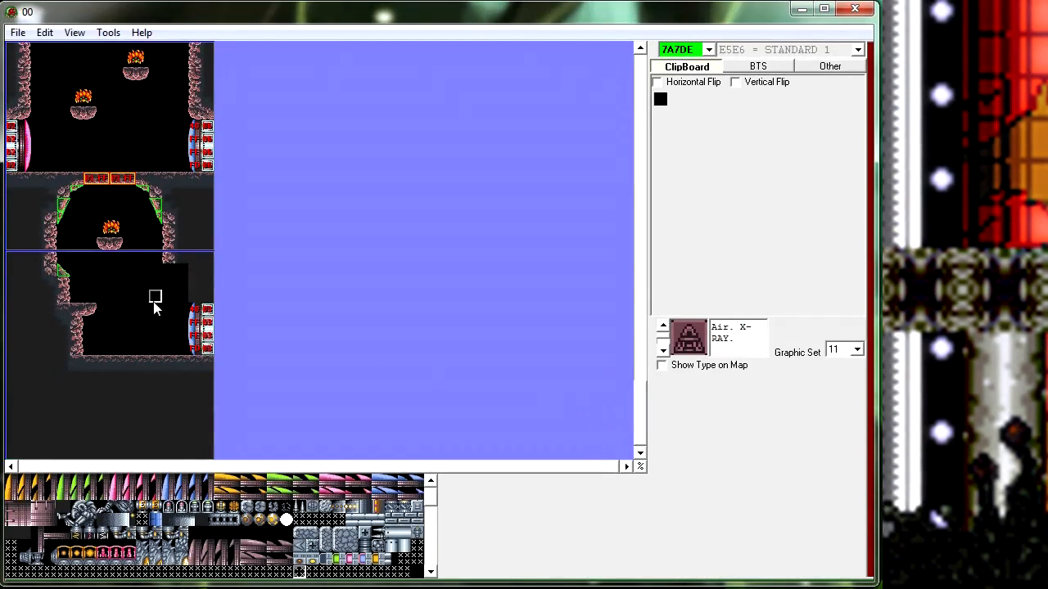
double_click(211, 322)
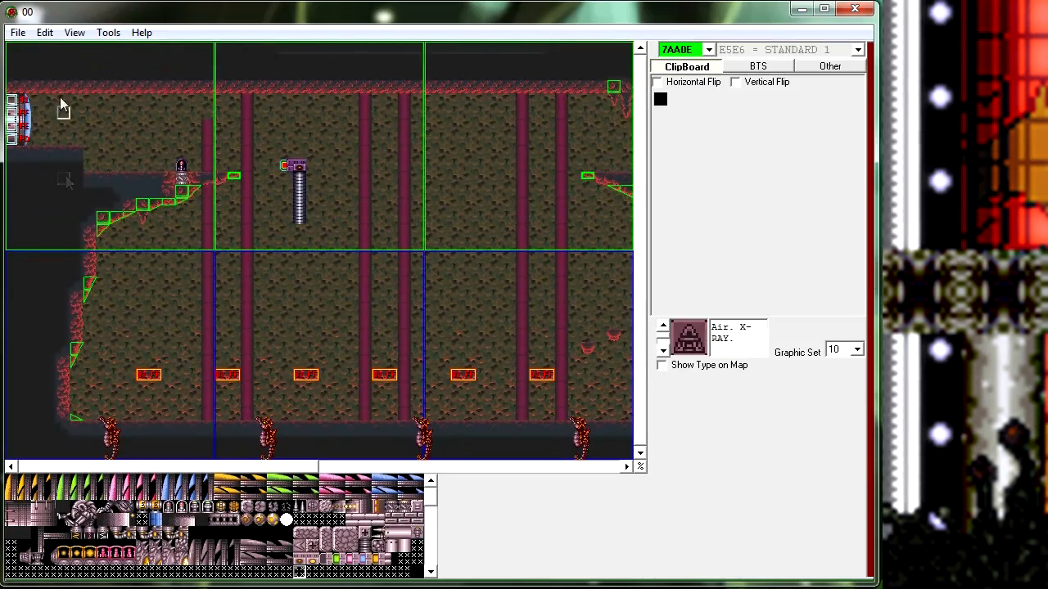
double_click(15, 124)
click(150, 326)
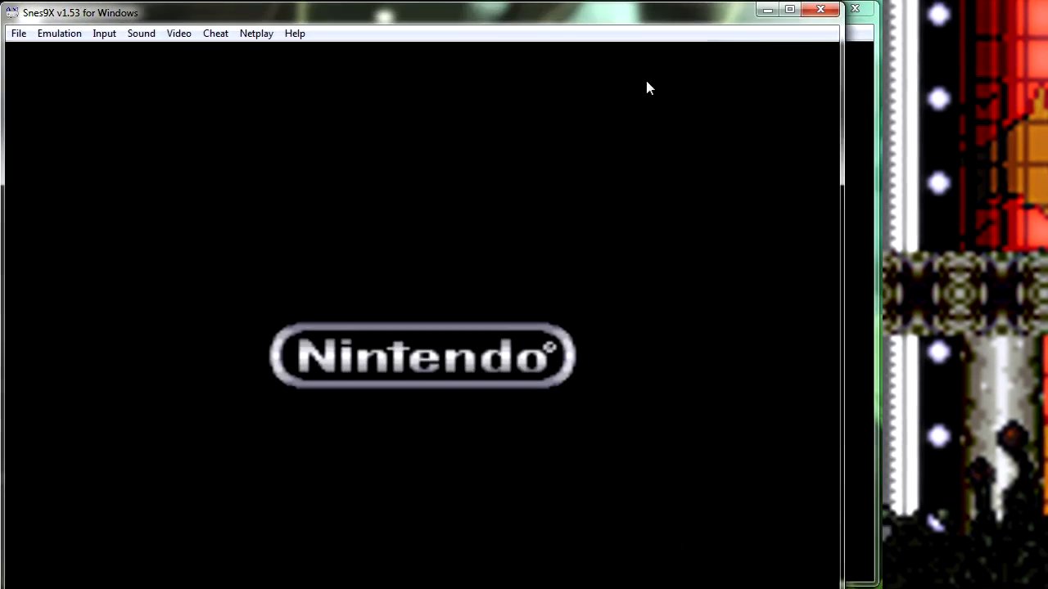
key(F1)
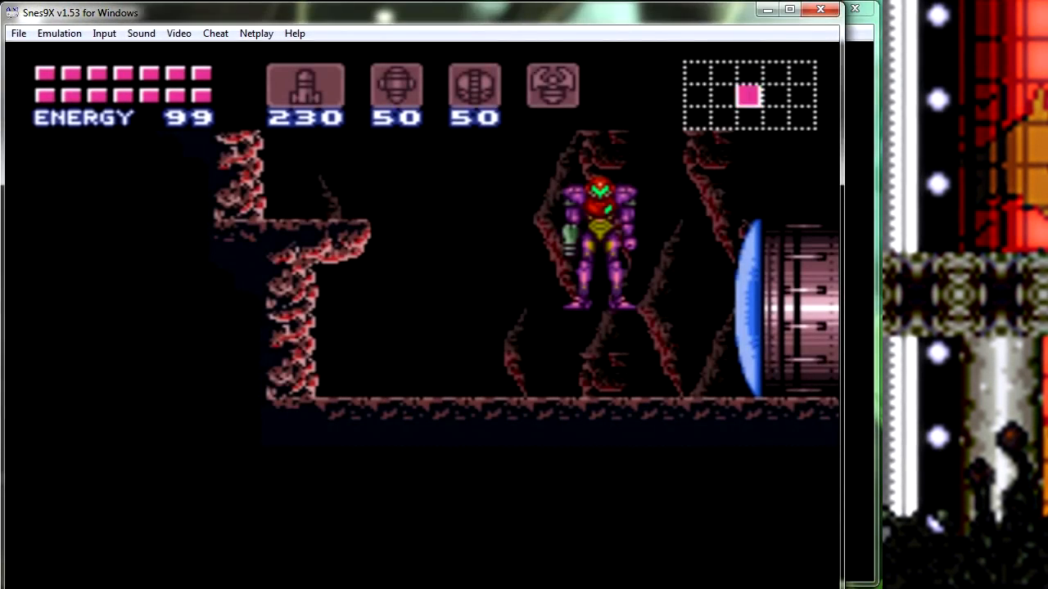
- Pass through the right door into room 7AA0E, check its door cap placement, shoot the door open, and return
key(Right)
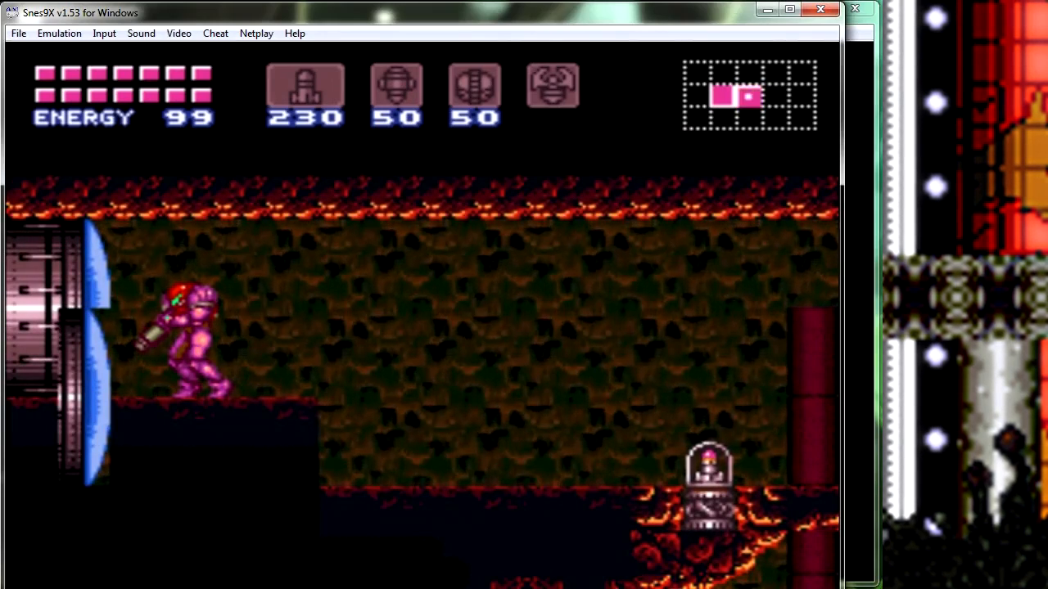
key(s)
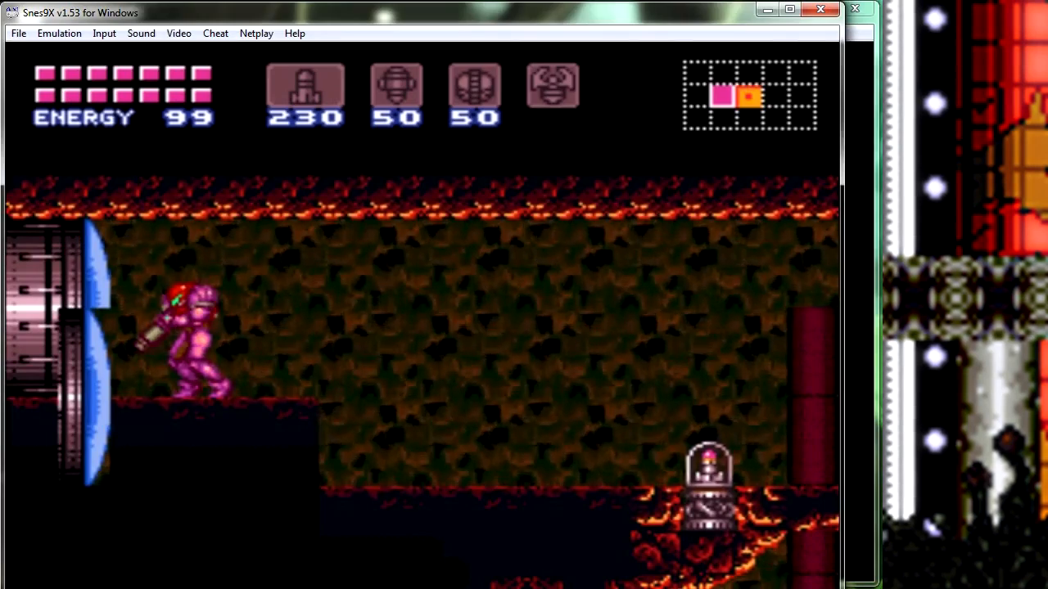
key(d)
key(s)
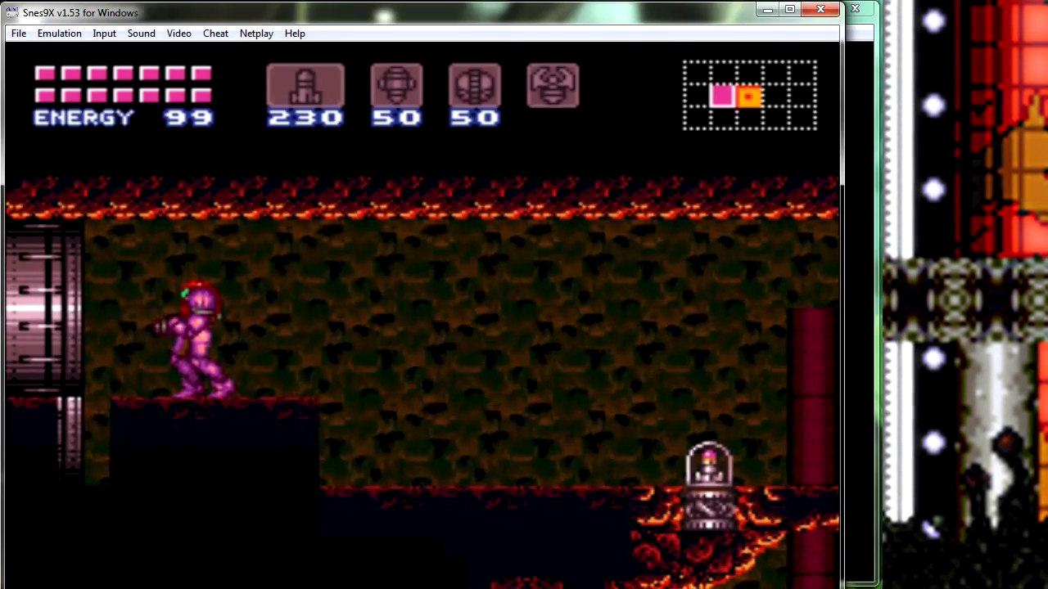
key(Left)
key(c)
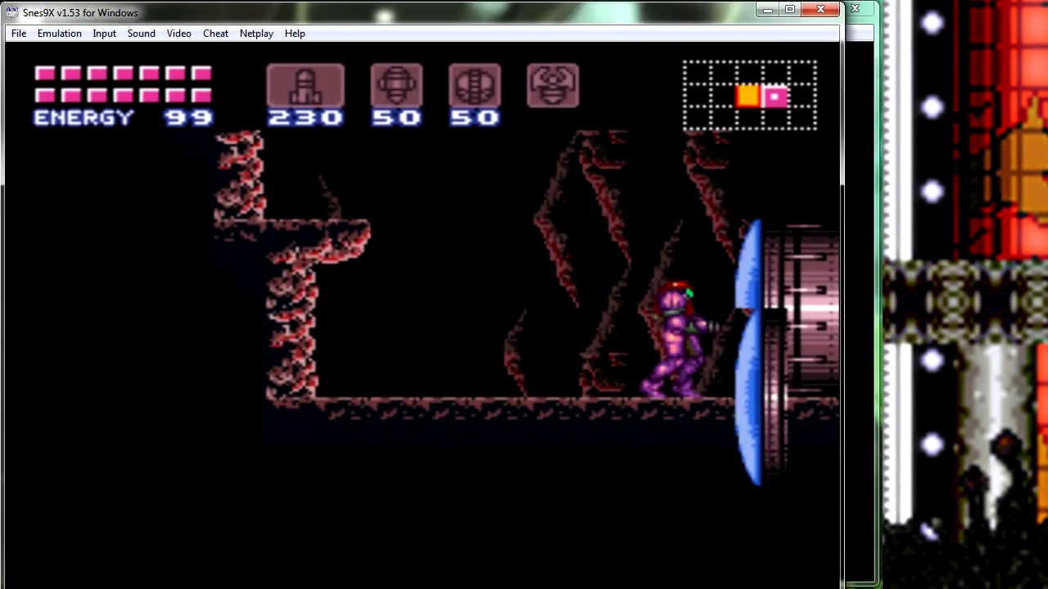
- Shoot the right door in room 7A7DE to check its cap placement, and close the emulator to resume editing
key(Right)
key(x)
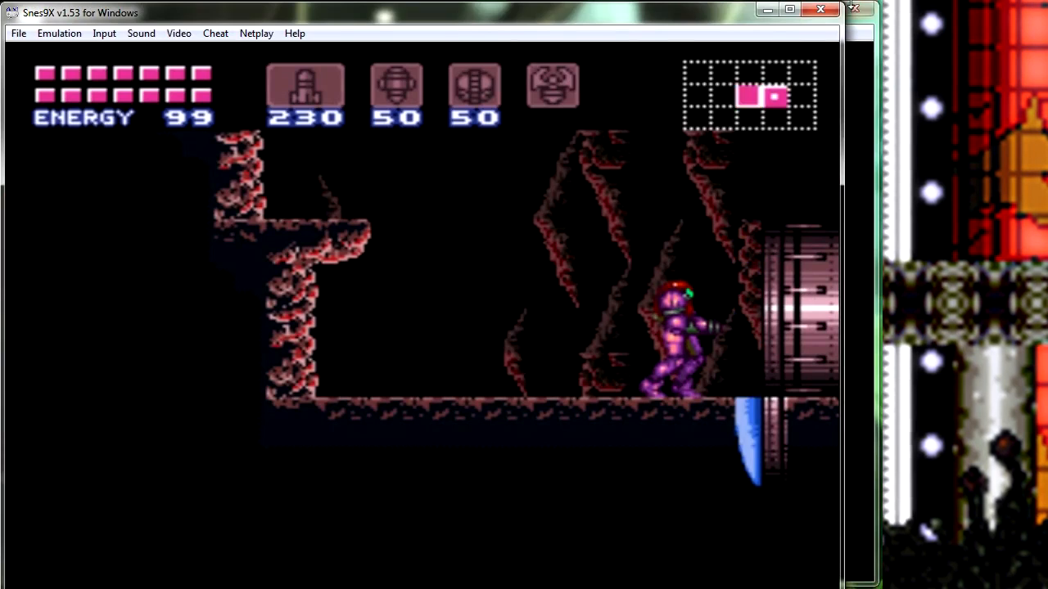
click(821, 23)
click(356, 336)
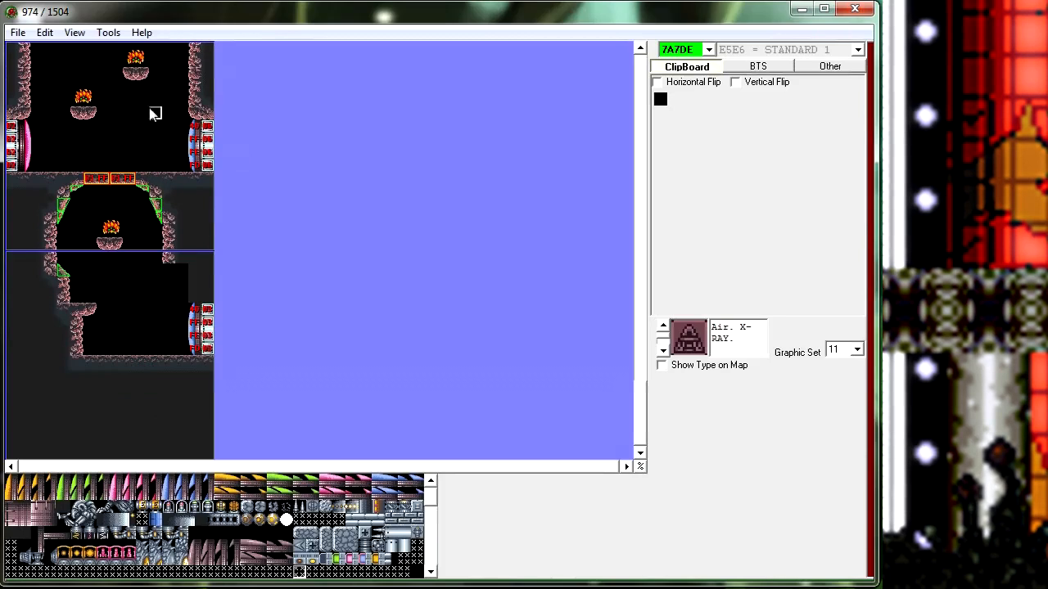
- Examine the Yi cap position of Door $03 in room 7A7DE in the Door Editor
double_click(210, 327)
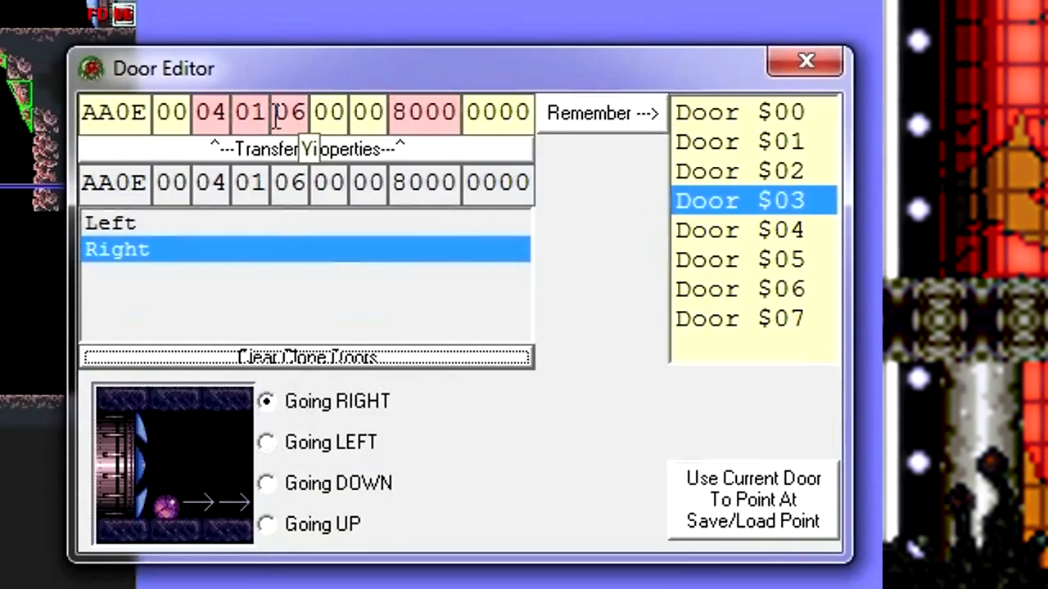
drag(278, 112, 328, 121)
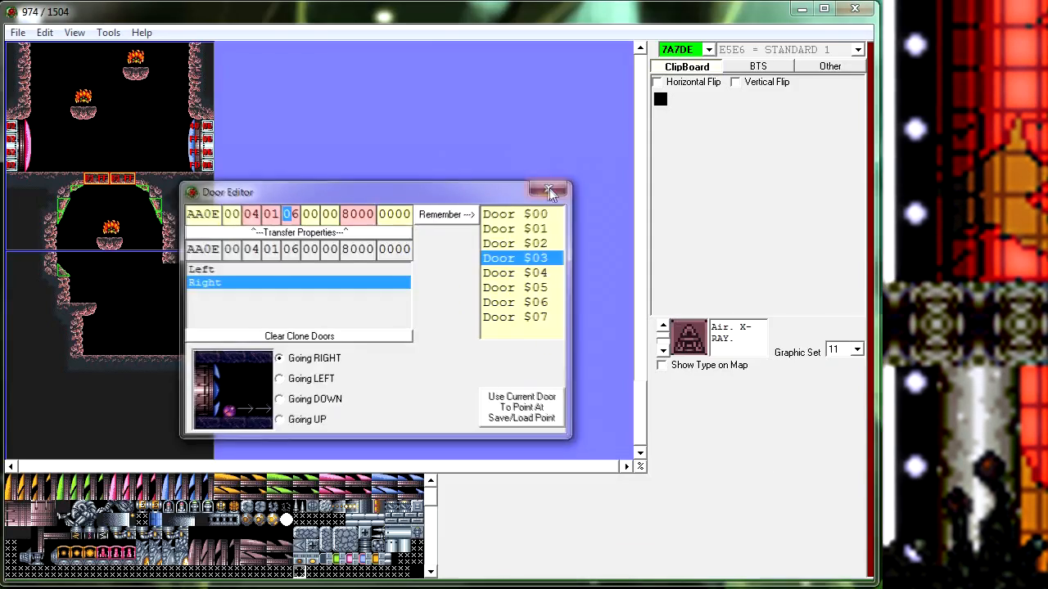
click(806, 62)
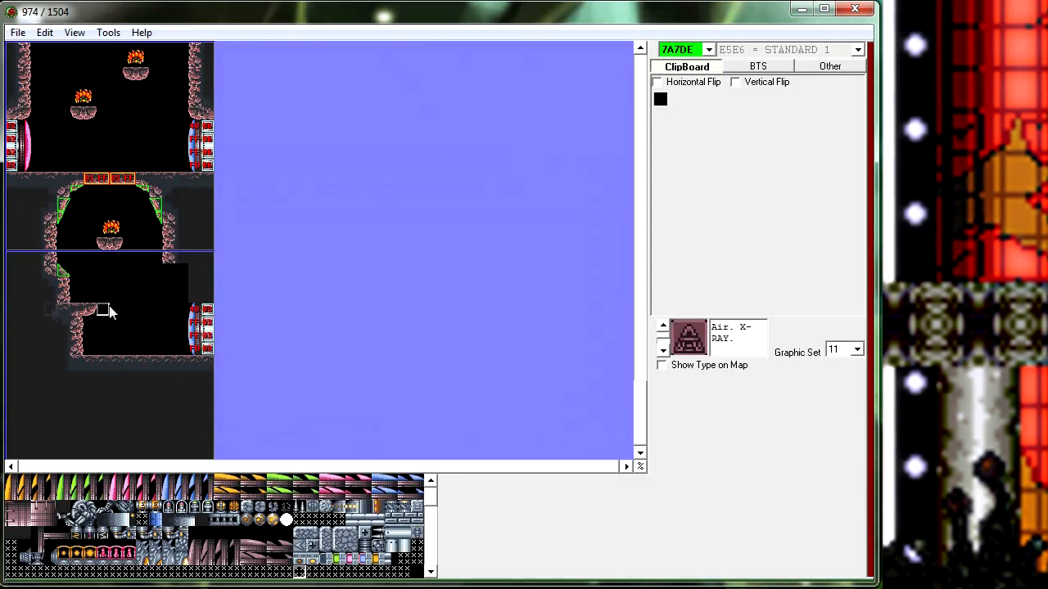
- Go to room 7AA0E, set Door $00's Yi cap value to 64, store it with Remember, and save the room
double_click(209, 330)
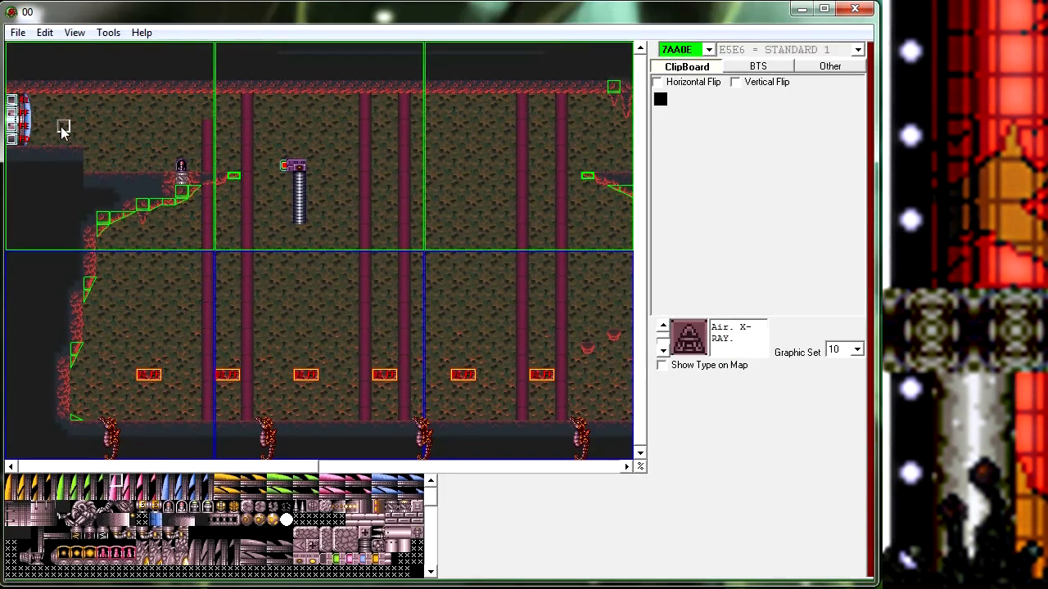
double_click(11, 121)
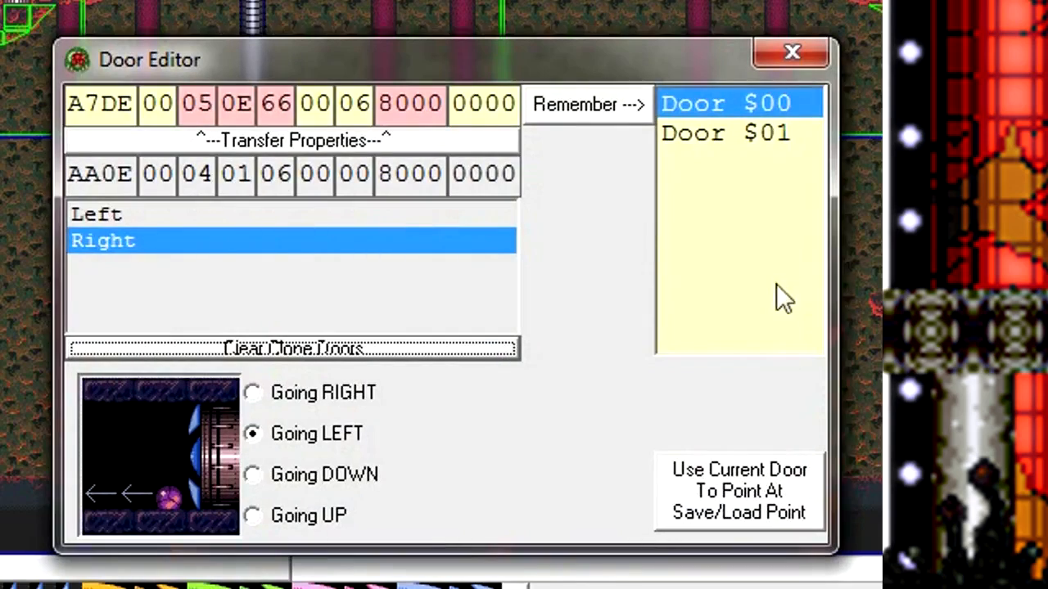
drag(271, 106, 259, 111)
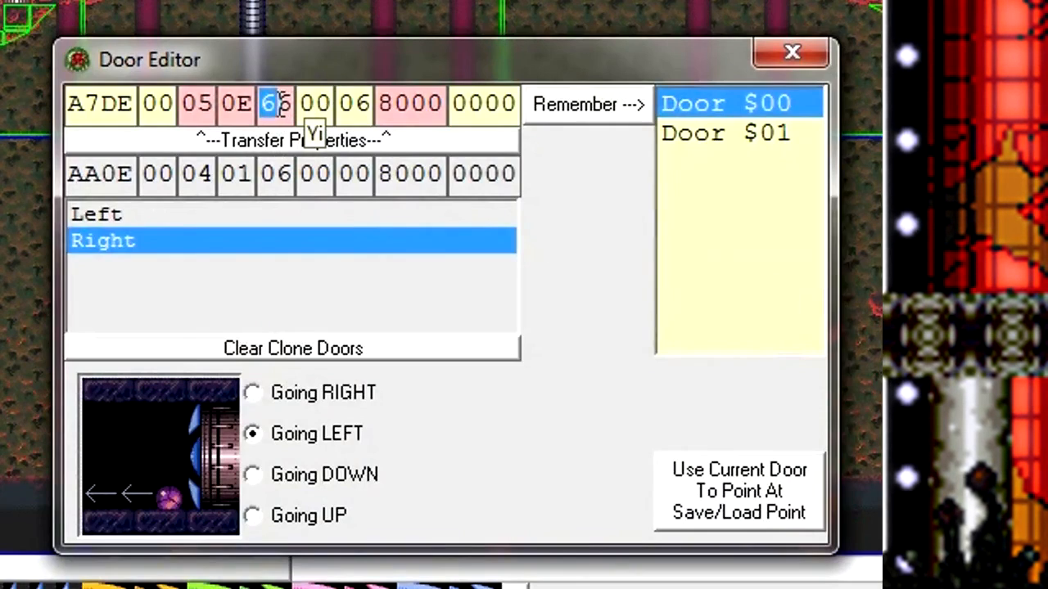
drag(279, 105, 291, 105)
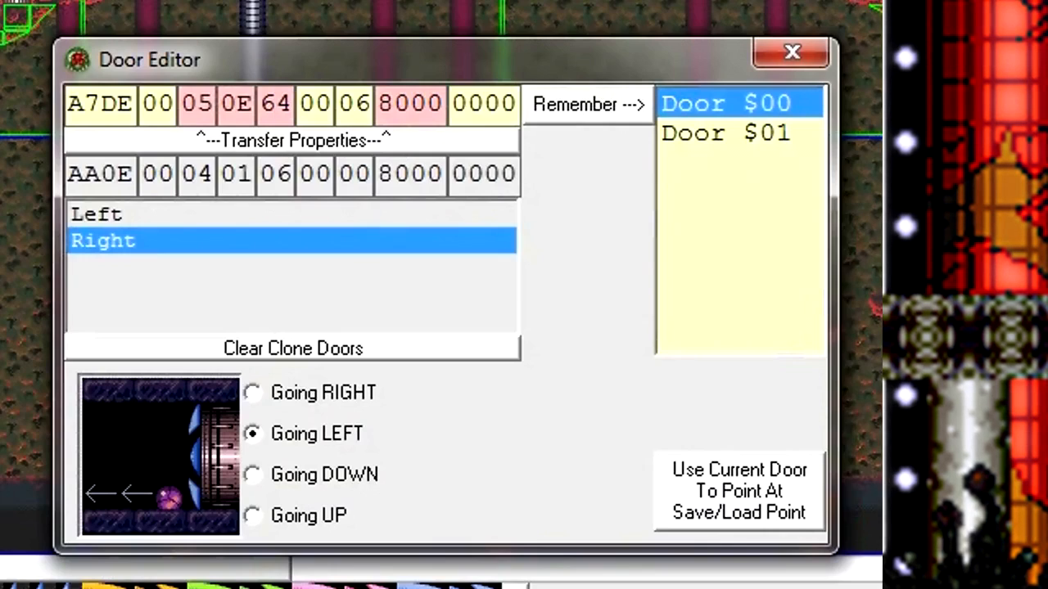
click(603, 104)
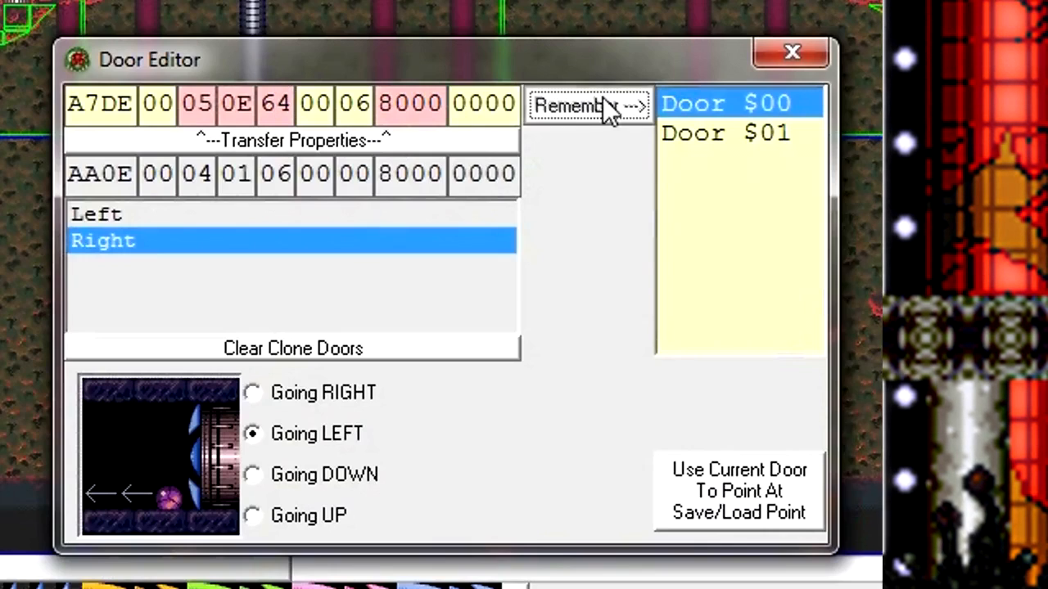
click(791, 53)
click(17, 32)
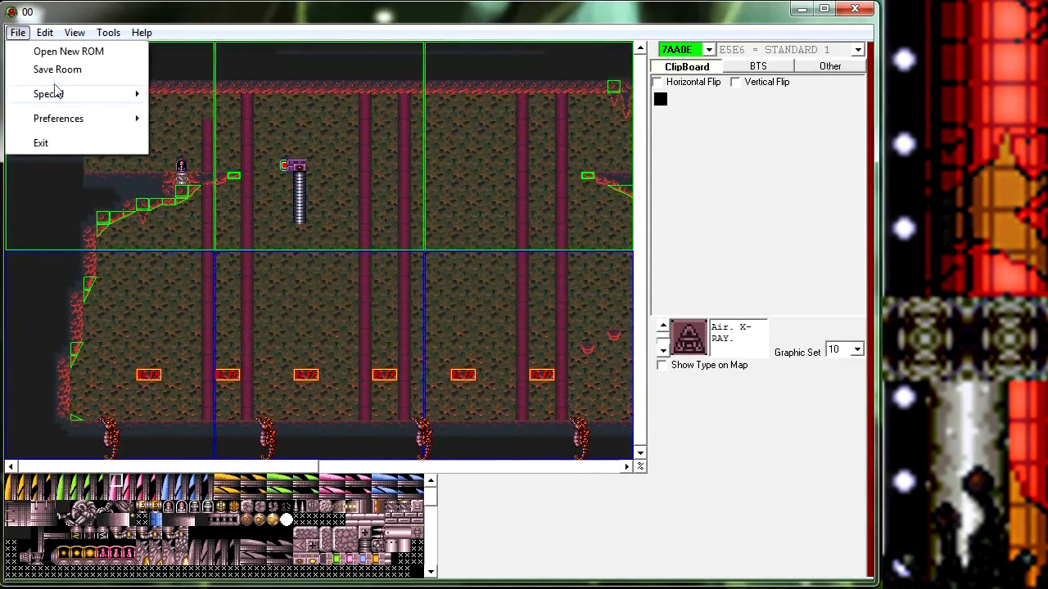
click(50, 68)
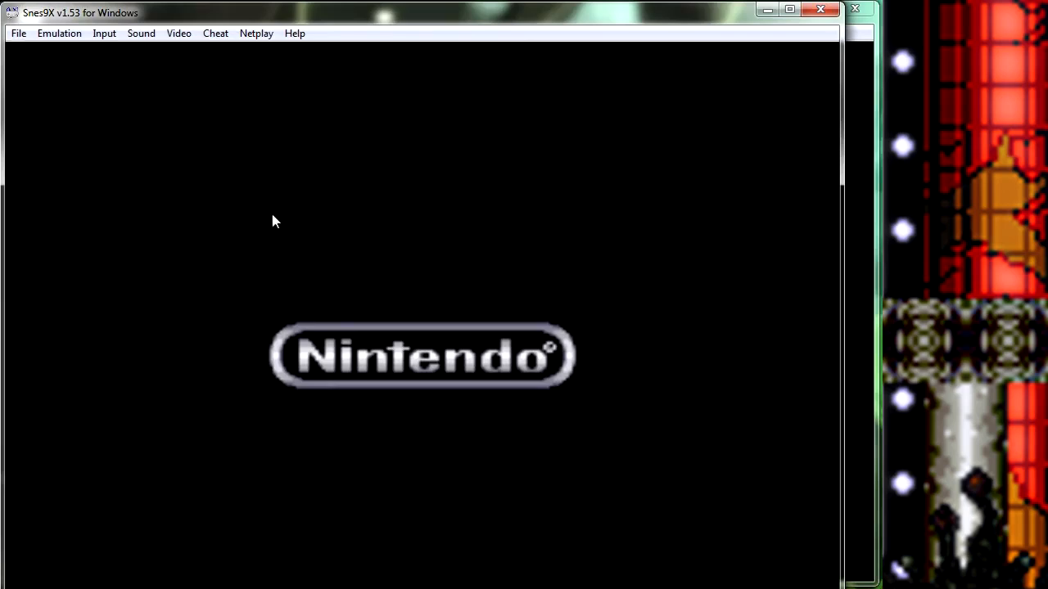
- Test the adjusted door in Snes9X by crossing from room 7A7DE into room 7AA0E and back
key(Left)
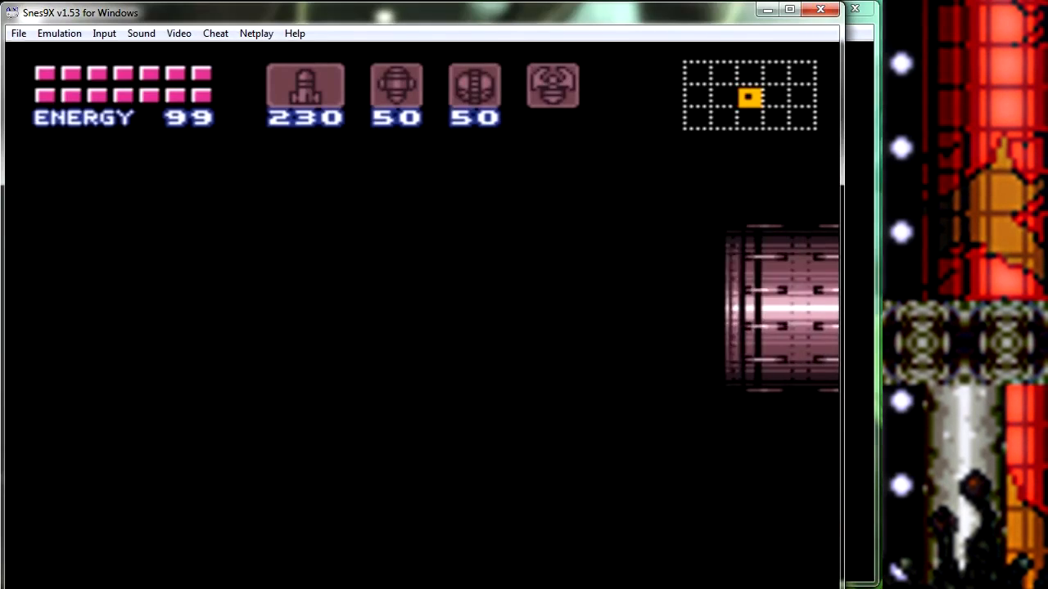
key(Right)
key(s)
key(d)
key(Left)
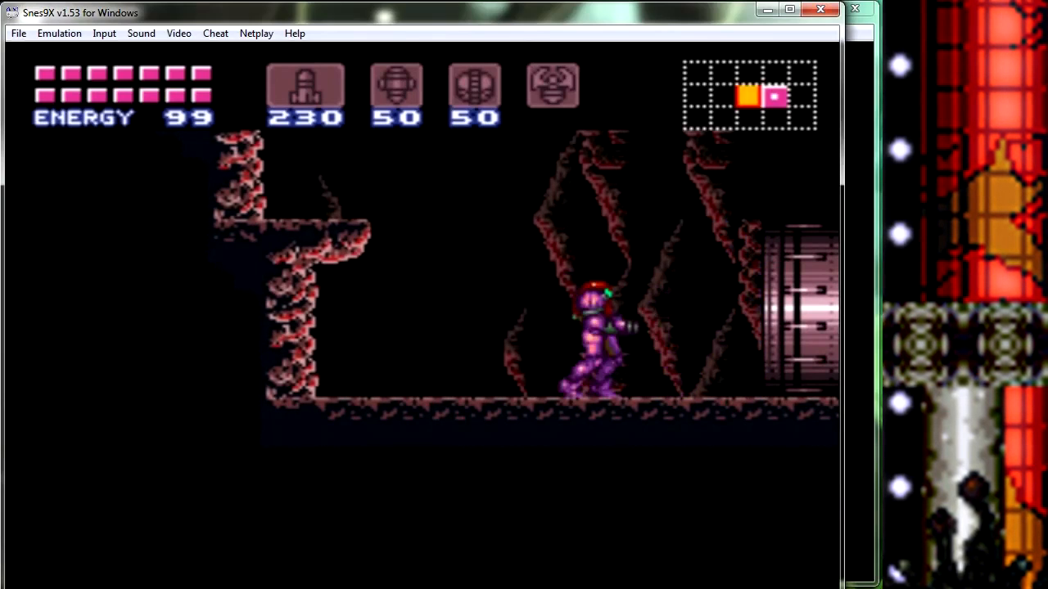
- Cross the lower-right door of room 7A7DE once more in-game, and close the emulator to resume editing
key(v)
key(Right)
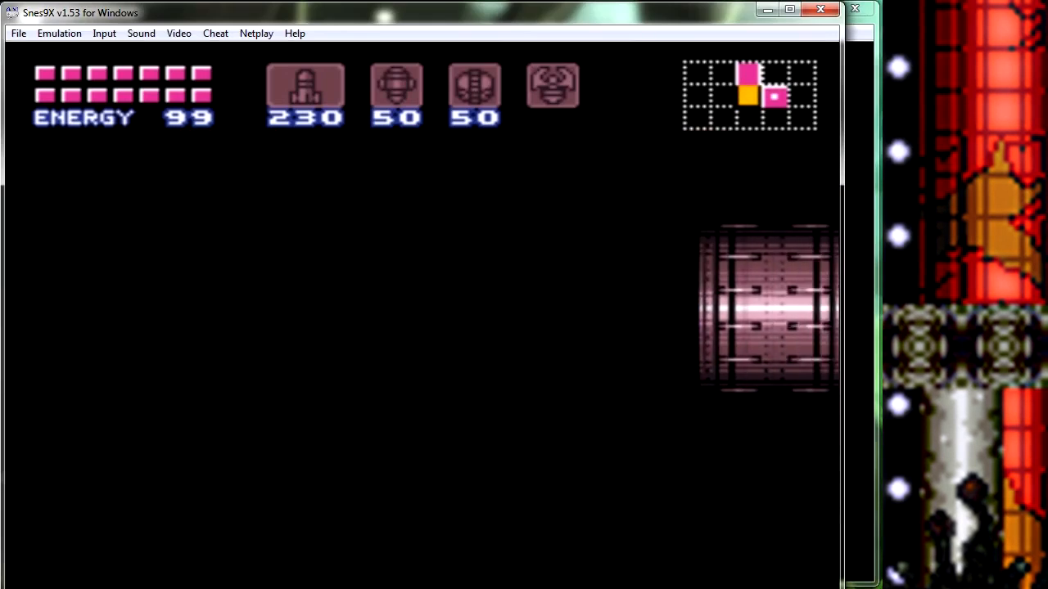
key(Left)
key(alt+F4)
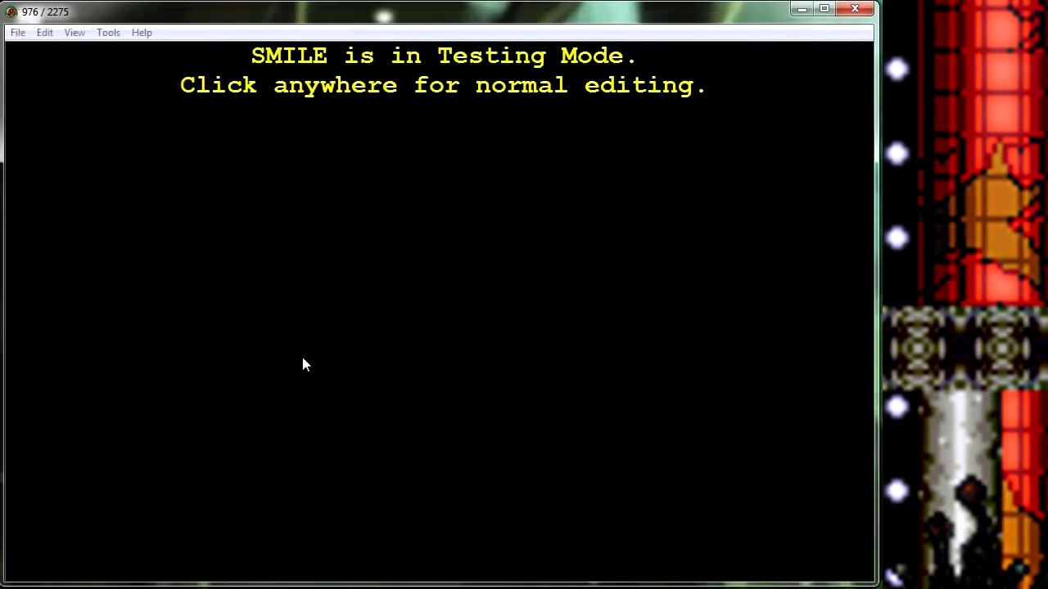
click(304, 363)
- Set the Yi cap value of Door $03, room 7A7DE's lower-right door, to 04 and save the room
double_click(11, 115)
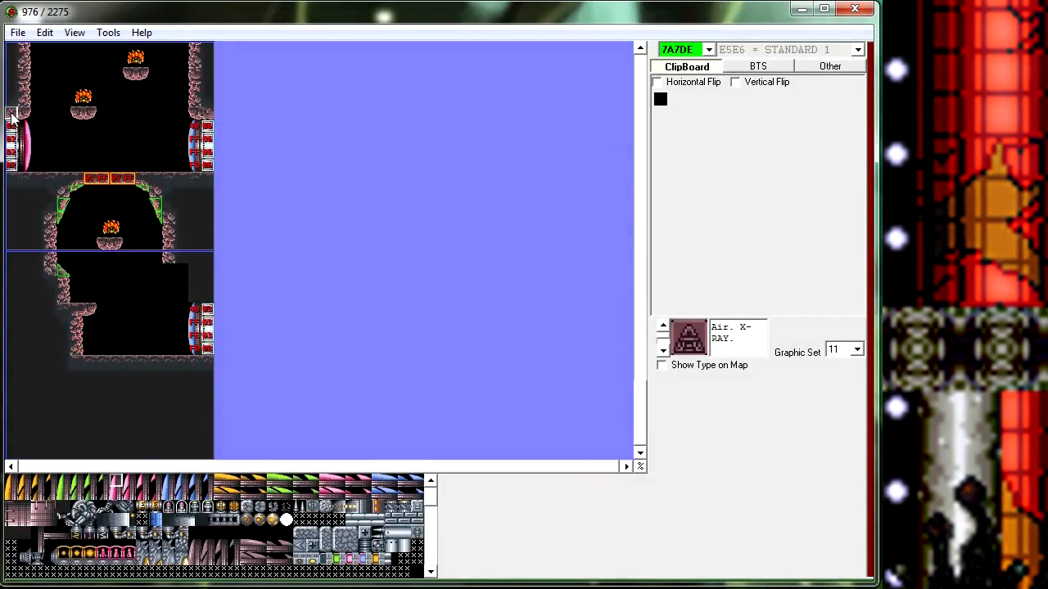
right_click(207, 338)
click(129, 51)
key(BackSpace)
text(5)
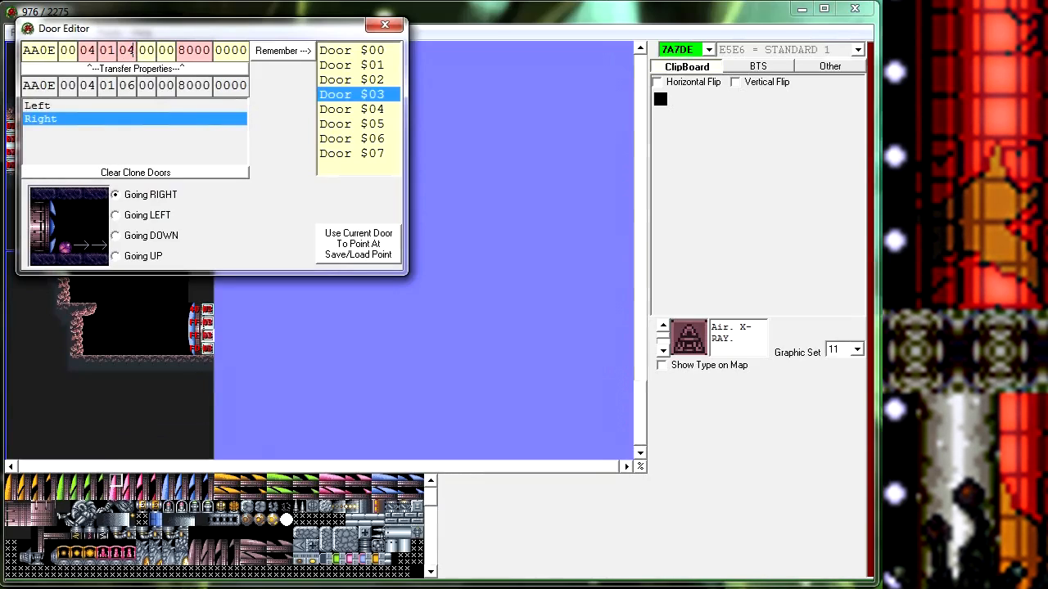
click(385, 25)
click(17, 33)
click(67, 71)
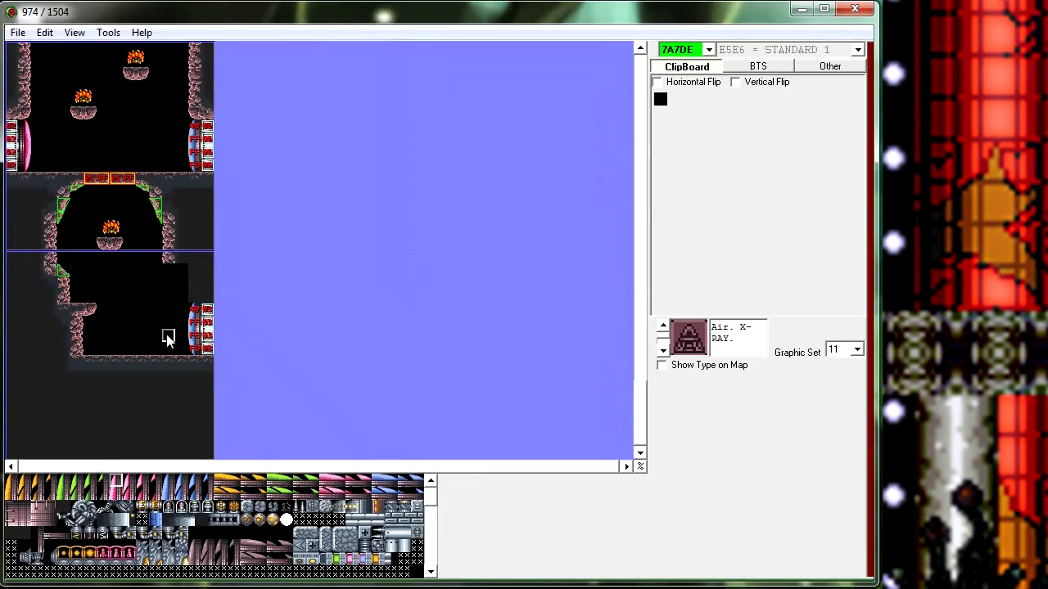
- Test Door $03 in Snes9X by crossing into room 7AA0E and back, and return to editing
key(alt+Tab)
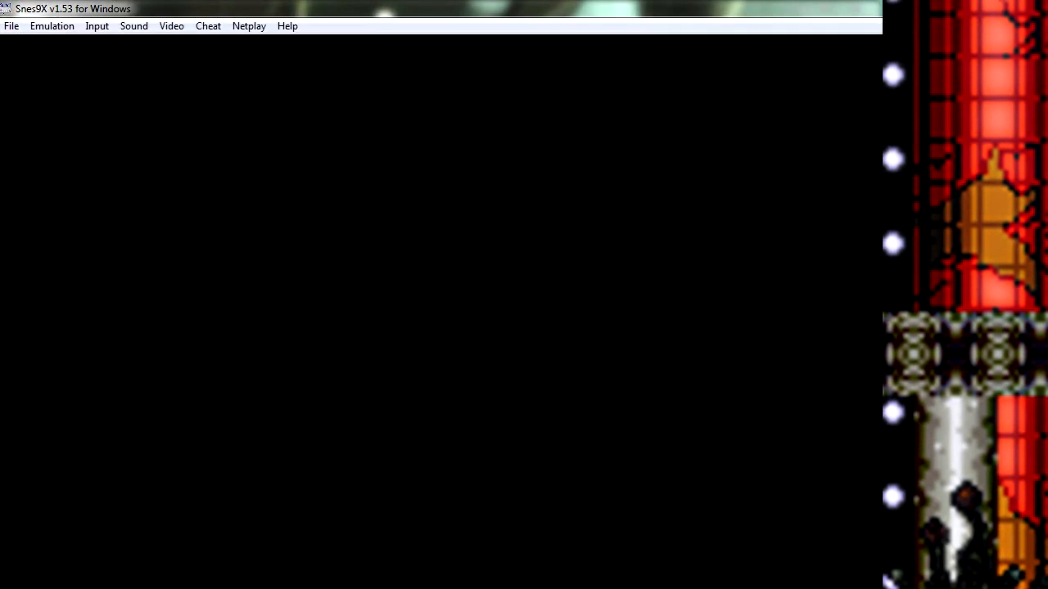
key(Right)
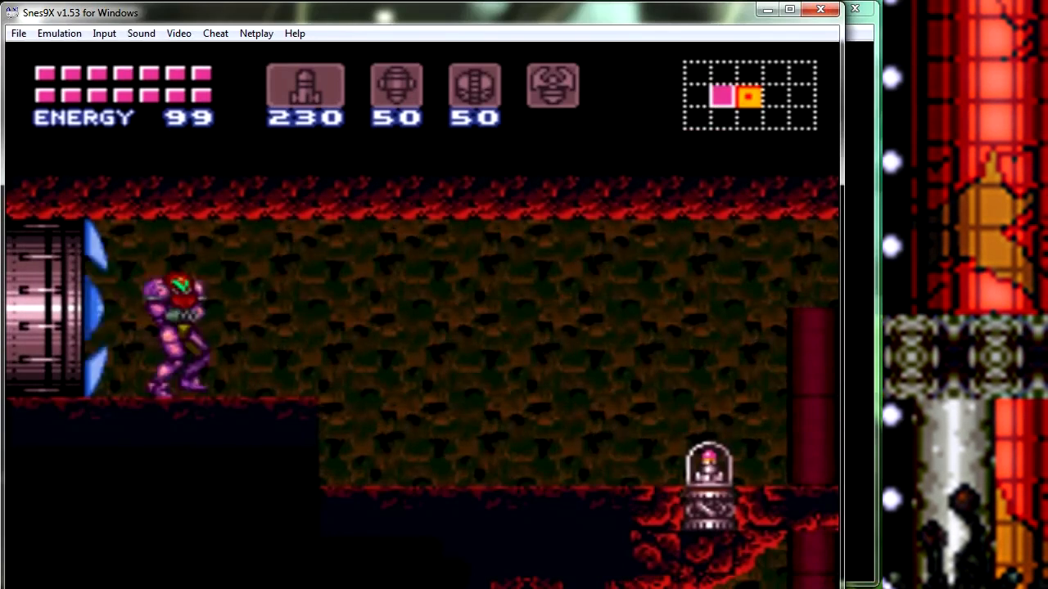
key(Left)
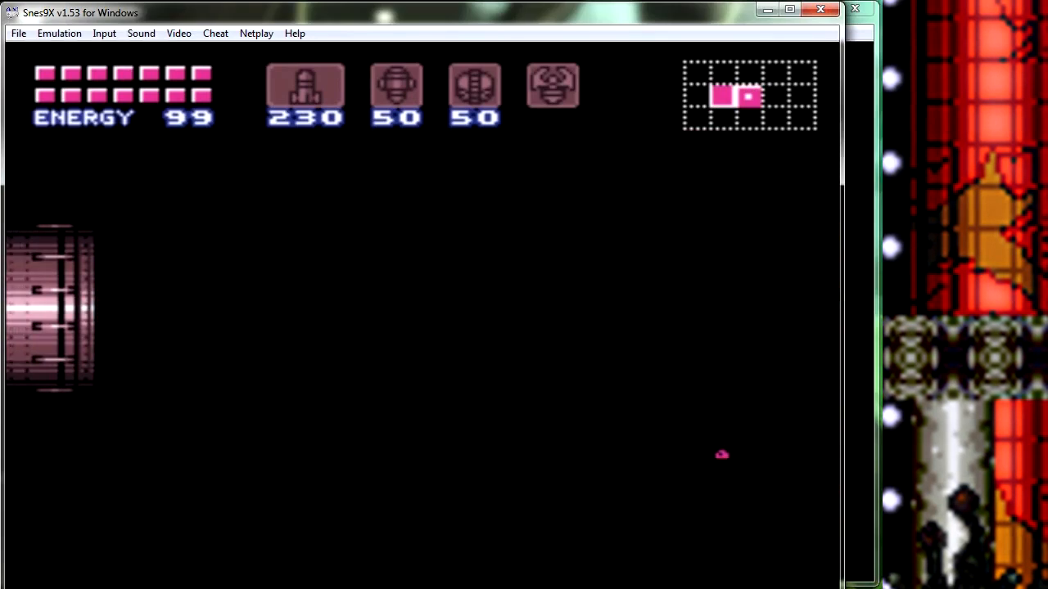
key(Right)
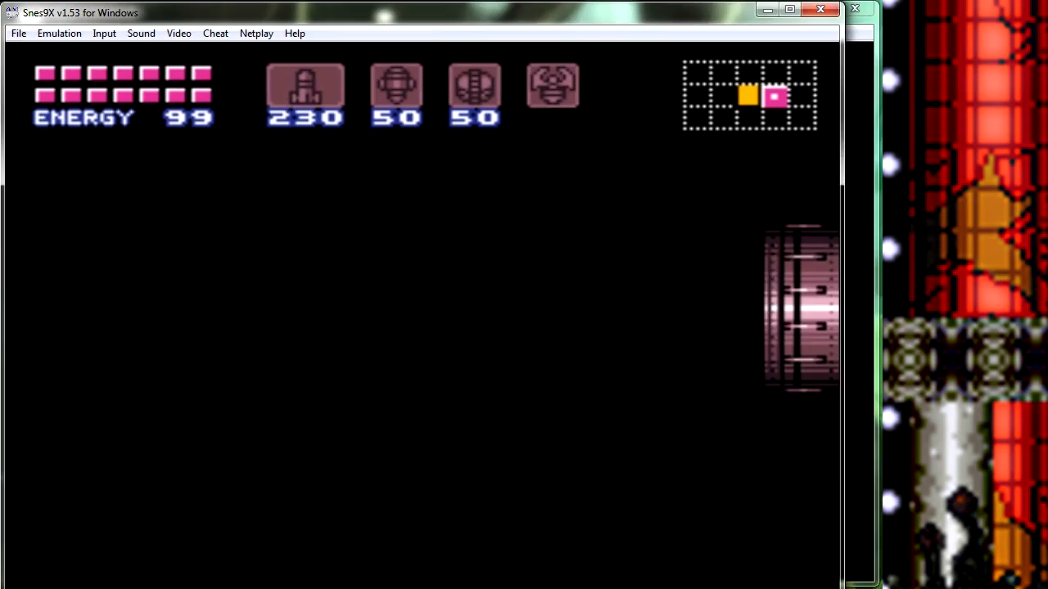
click(820, 9)
click(369, 440)
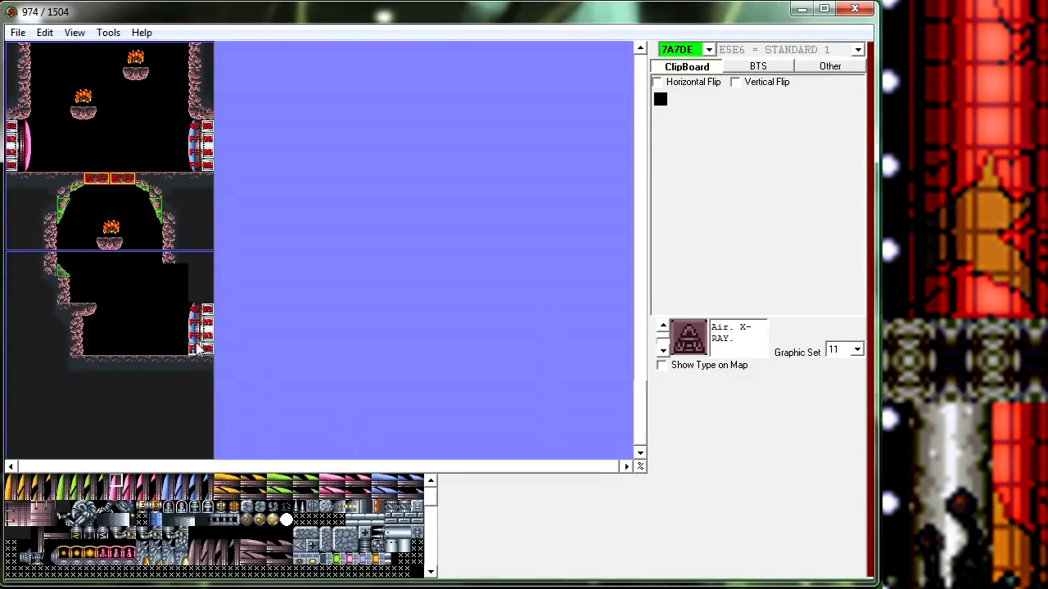
- Try a Yi cap value of 08 on Door $03, store it with Remember, and save the room
double_click(207, 342)
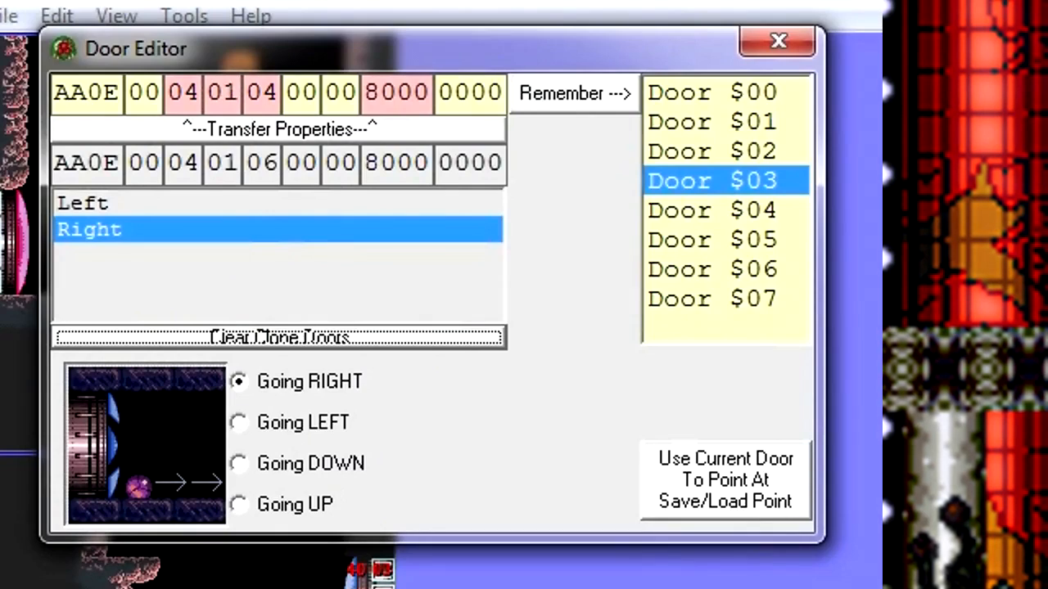
click(268, 92)
text(8)
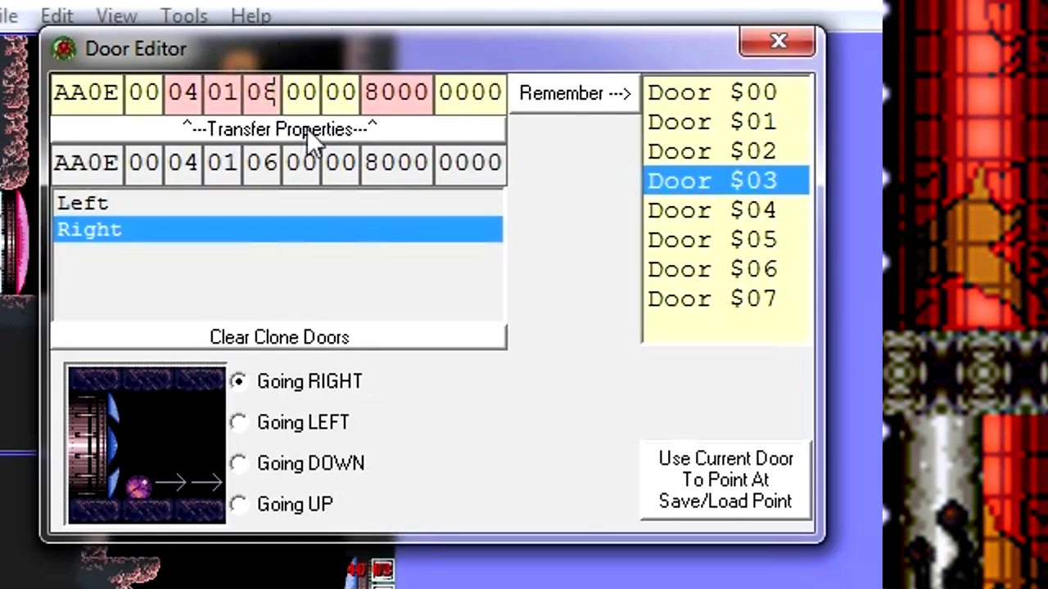
click(603, 91)
click(774, 44)
click(18, 32)
click(51, 69)
- Test the 08 cap value in-game by entering room 7AA0E and shooting the door caps, and close the emulator
key(ctrl+t)
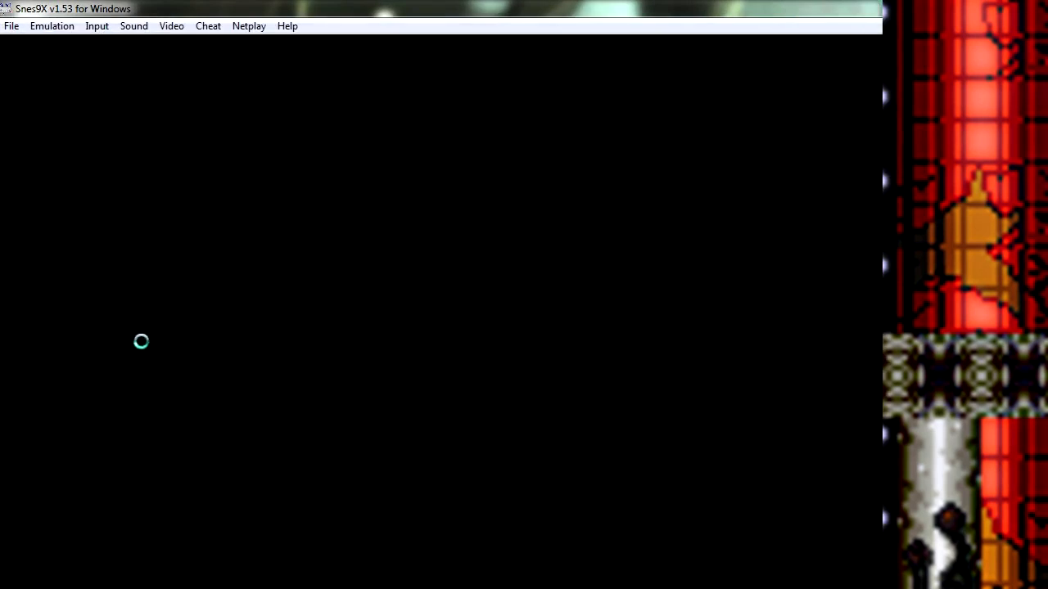
key(Tab)
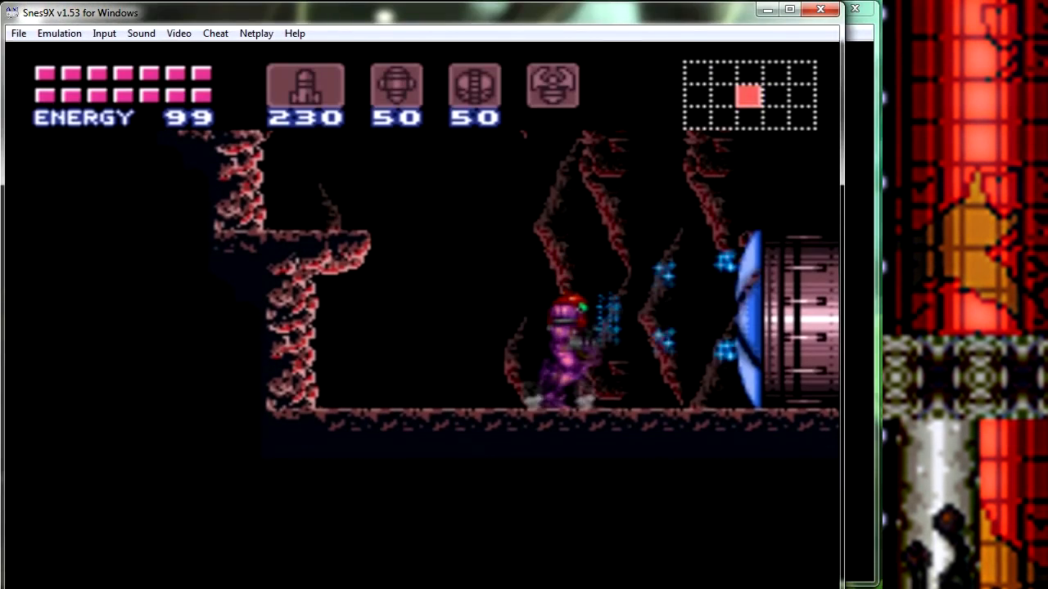
key(Right)
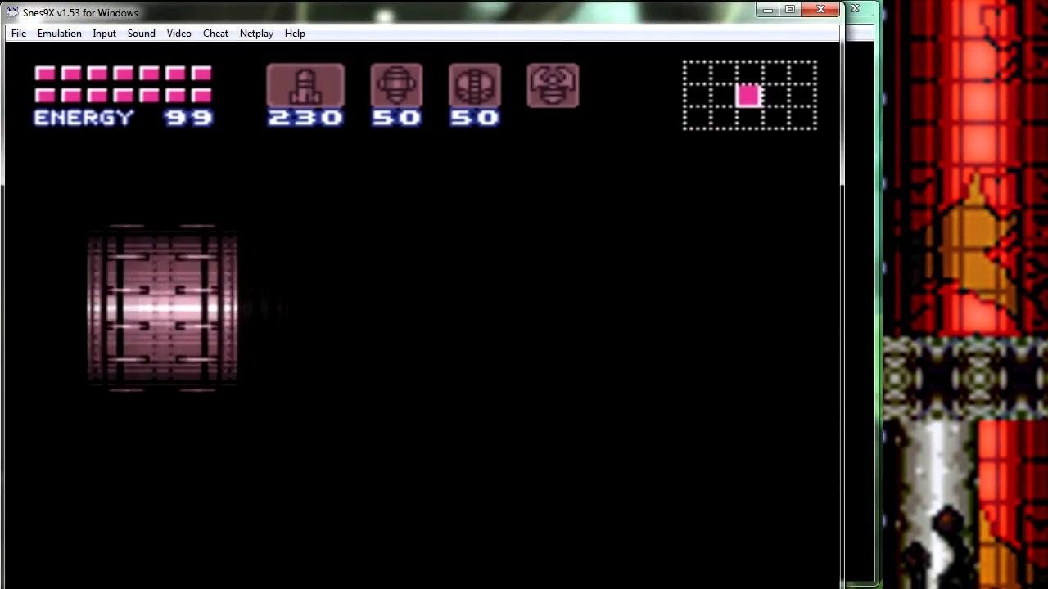
key(Right)
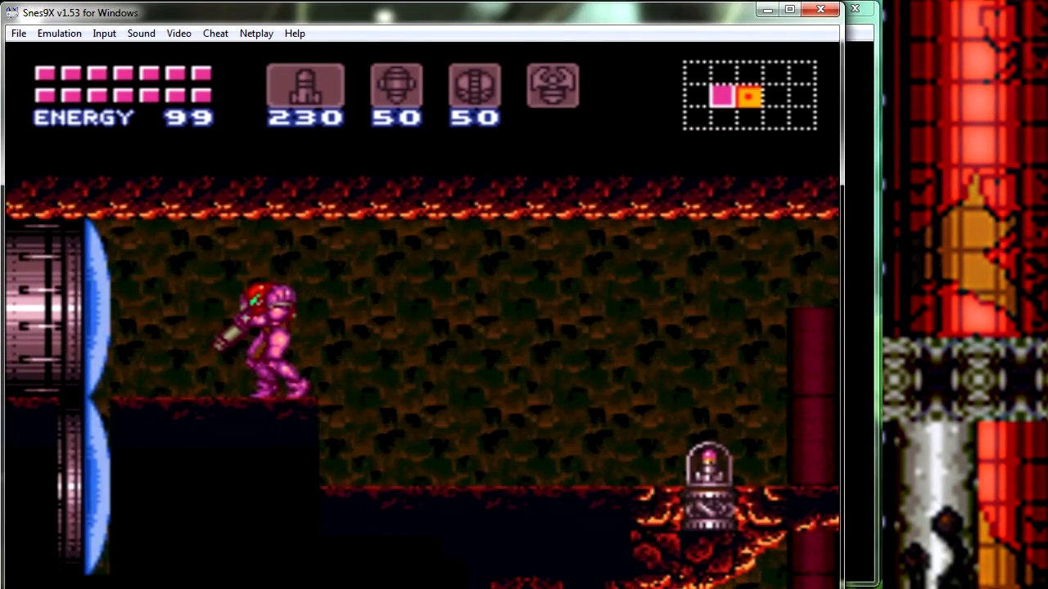
key(d)
key(s)
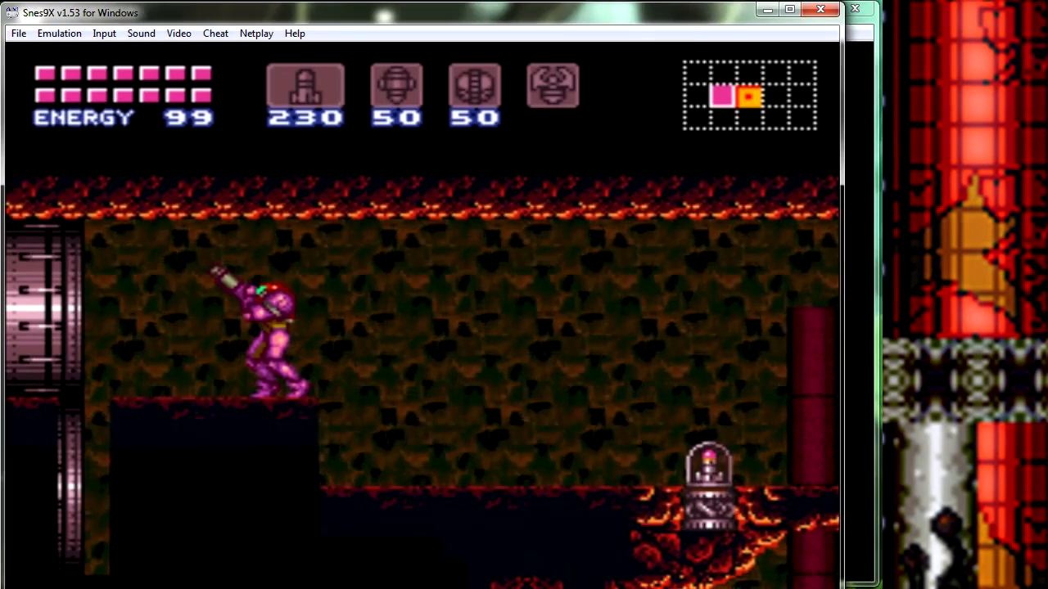
click(808, 10)
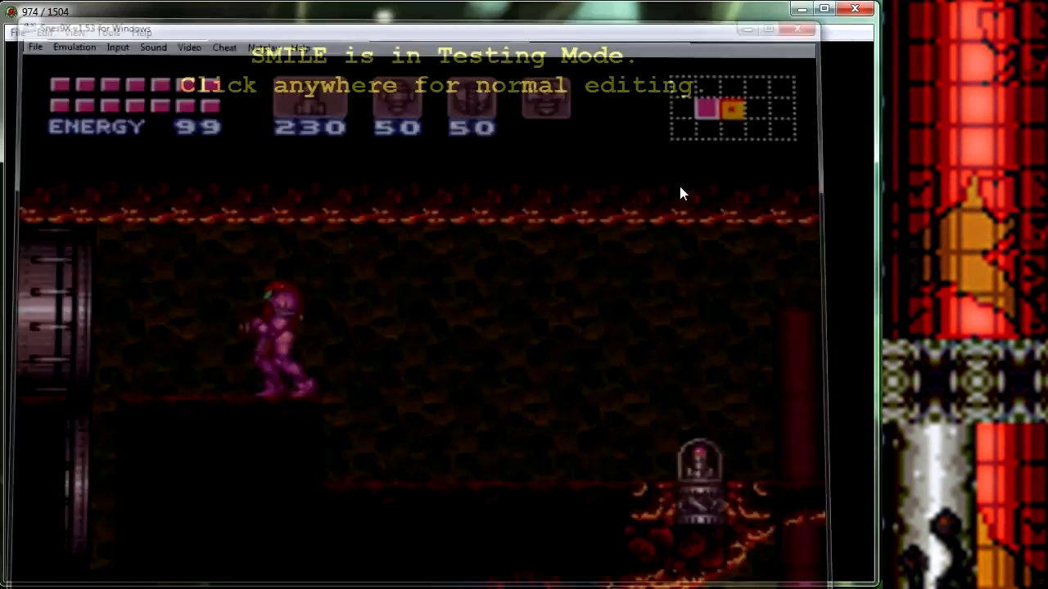
click(151, 256)
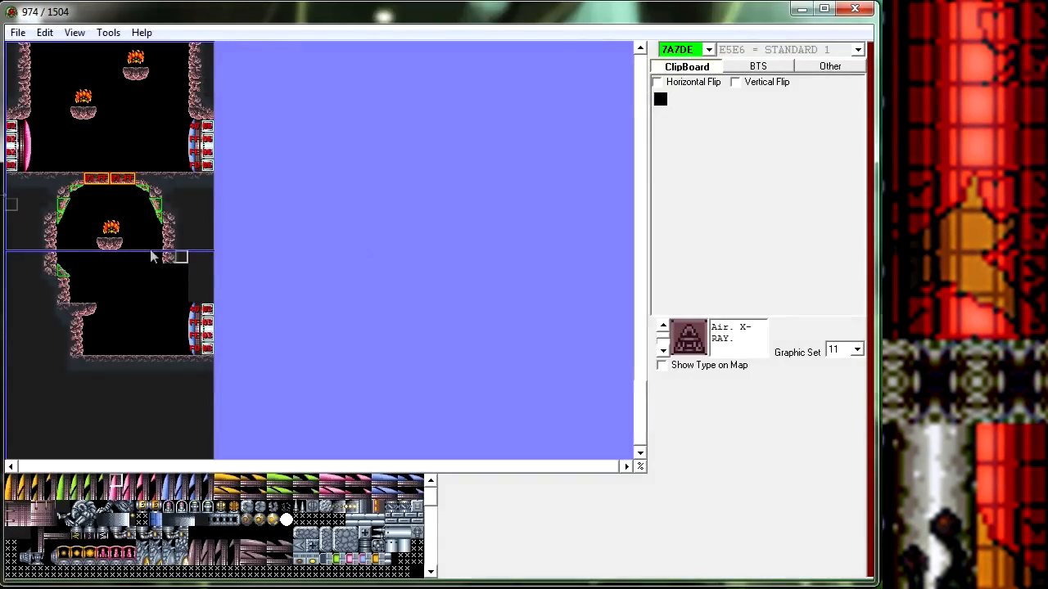
- Set Door $03's Yi cap value back to 04, store it with Remember, and save the room
double_click(207, 338)
drag(176, 92, 171, 92)
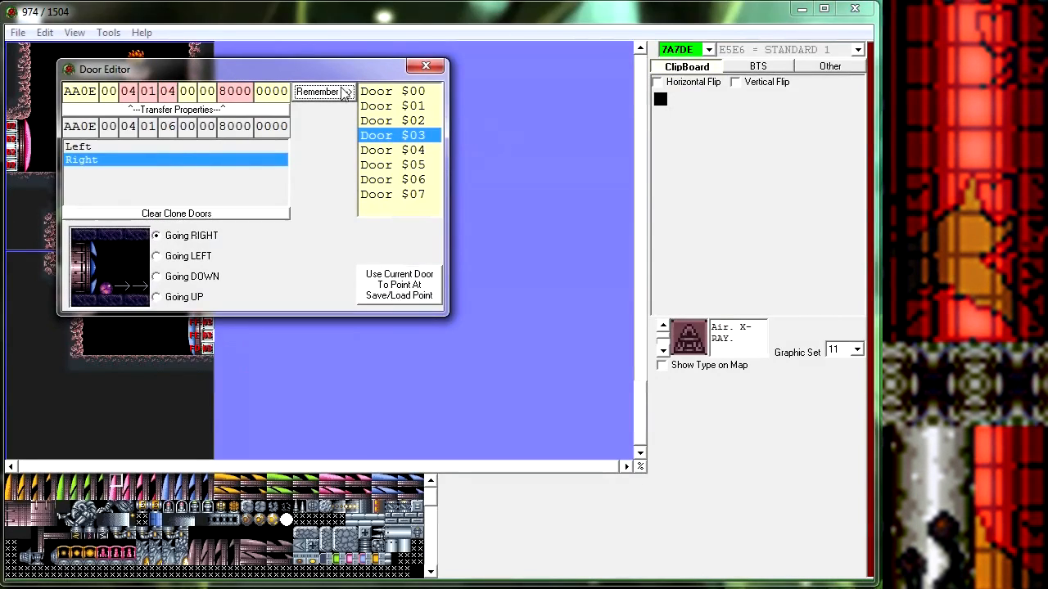
click(426, 65)
click(17, 32)
click(54, 77)
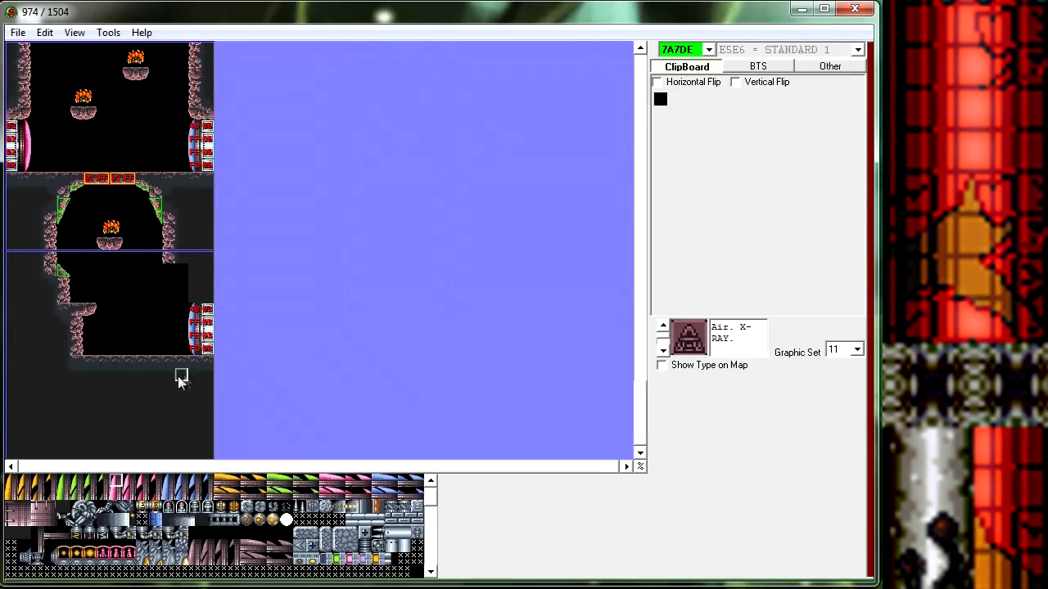
- Test the restored Door $03 in Snes9X by crossing into room 7AA0E and back, and resume editing
key(ctrl+t)
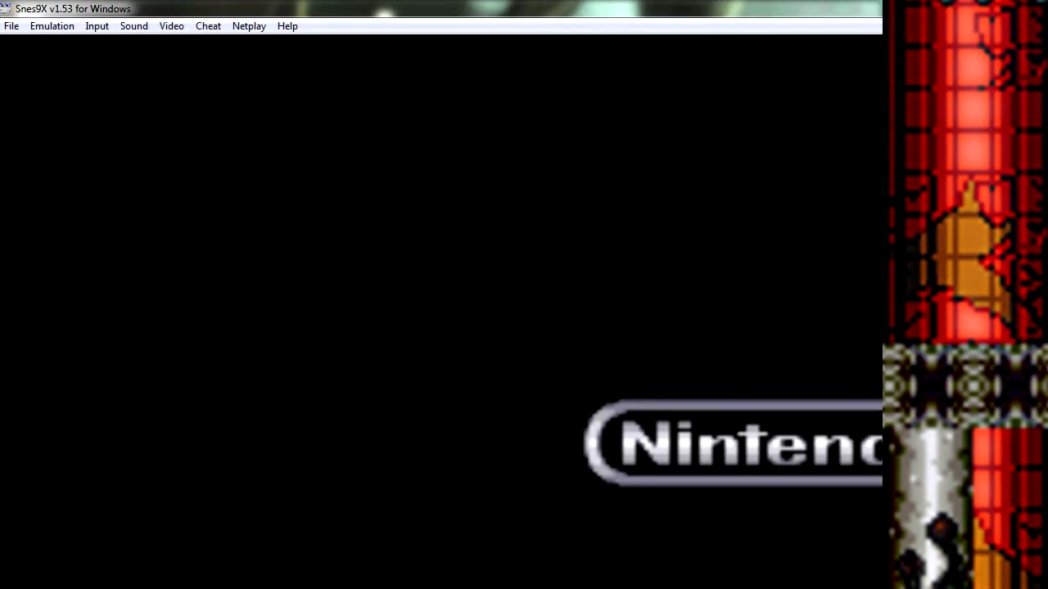
key(Right)
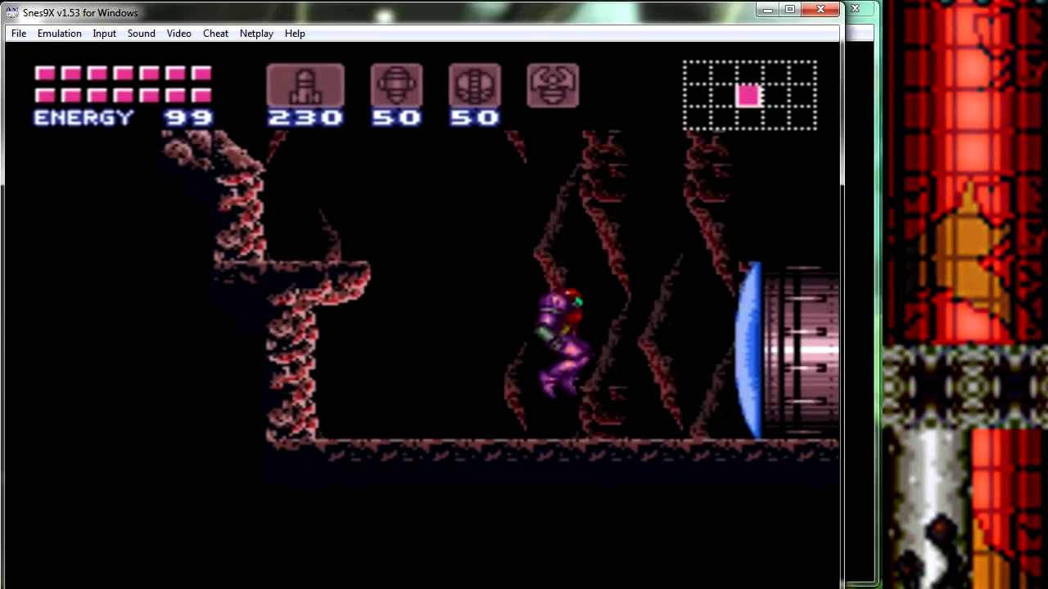
key(Right)
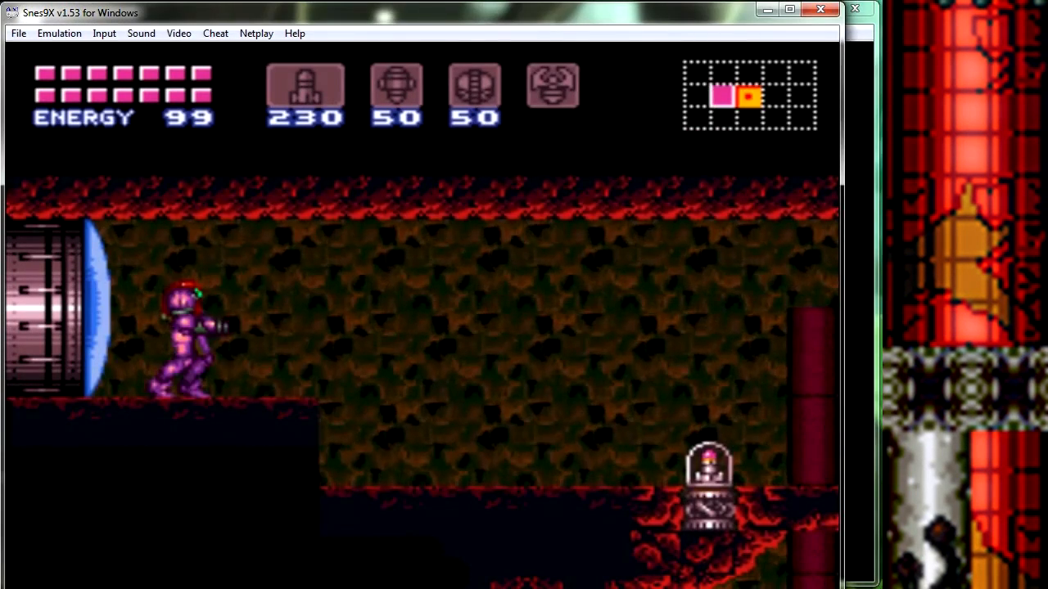
key(Left)
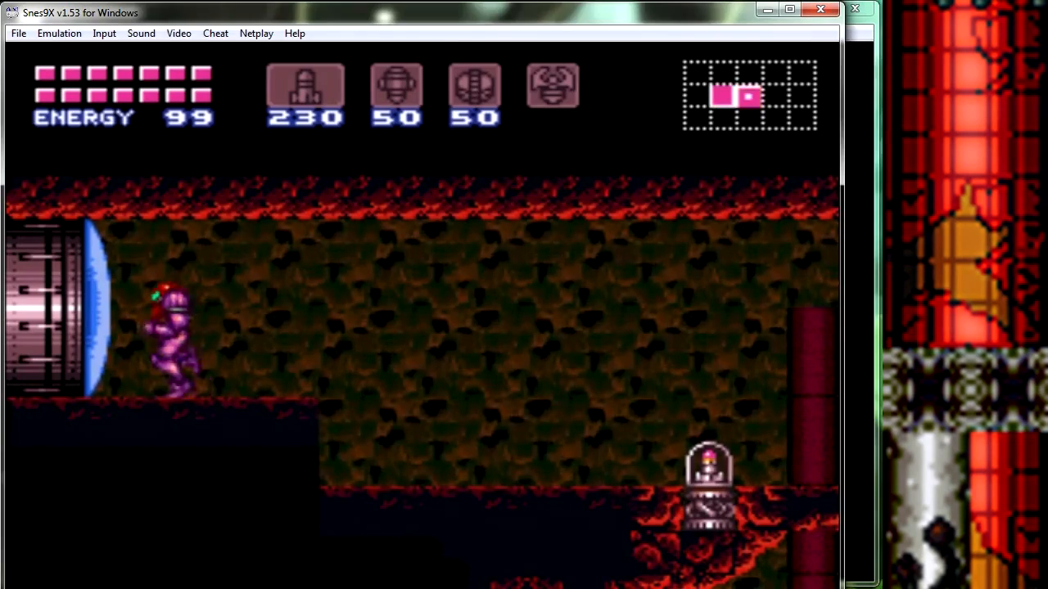
key(c)
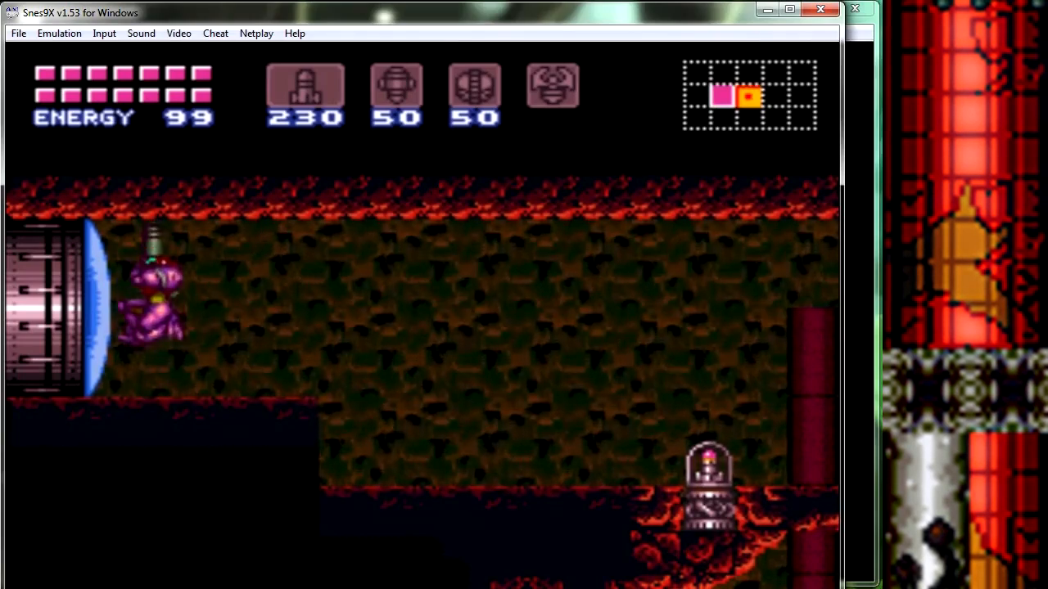
key(Left)
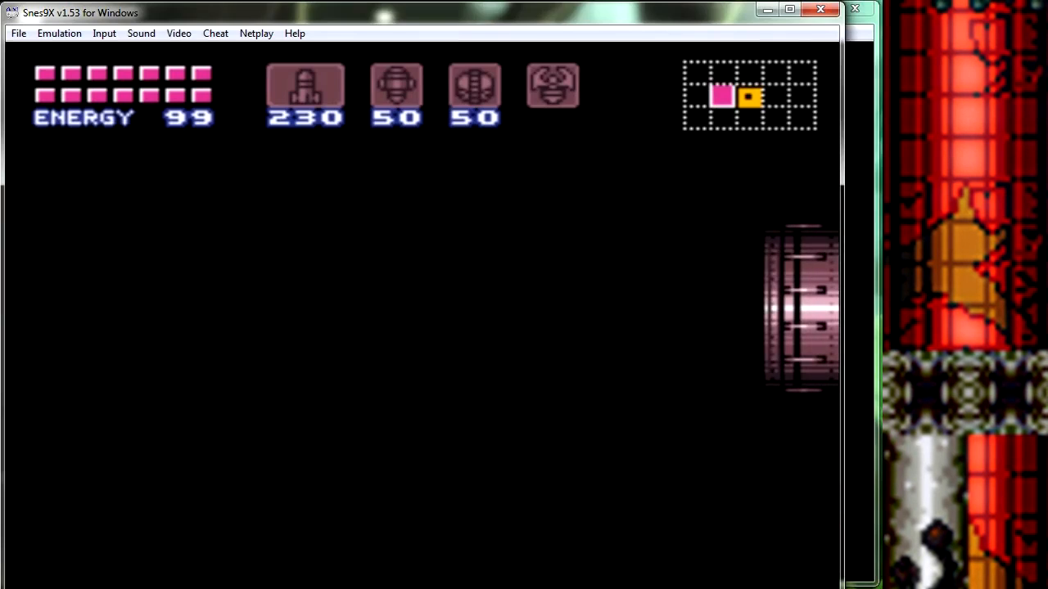
key(Left)
key(Right)
key(Right)
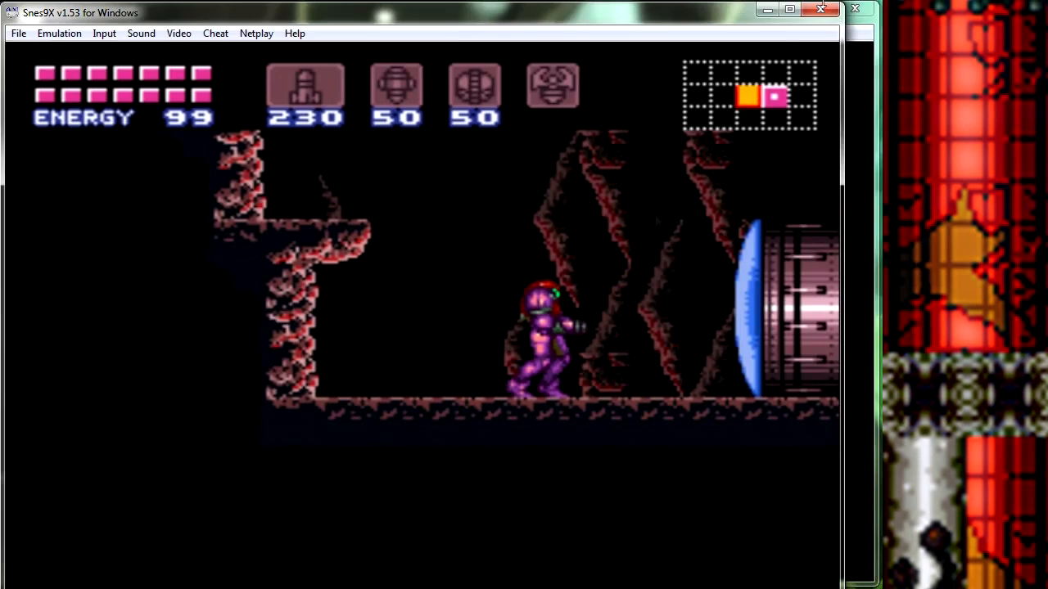
click(820, 10)
click(582, 291)
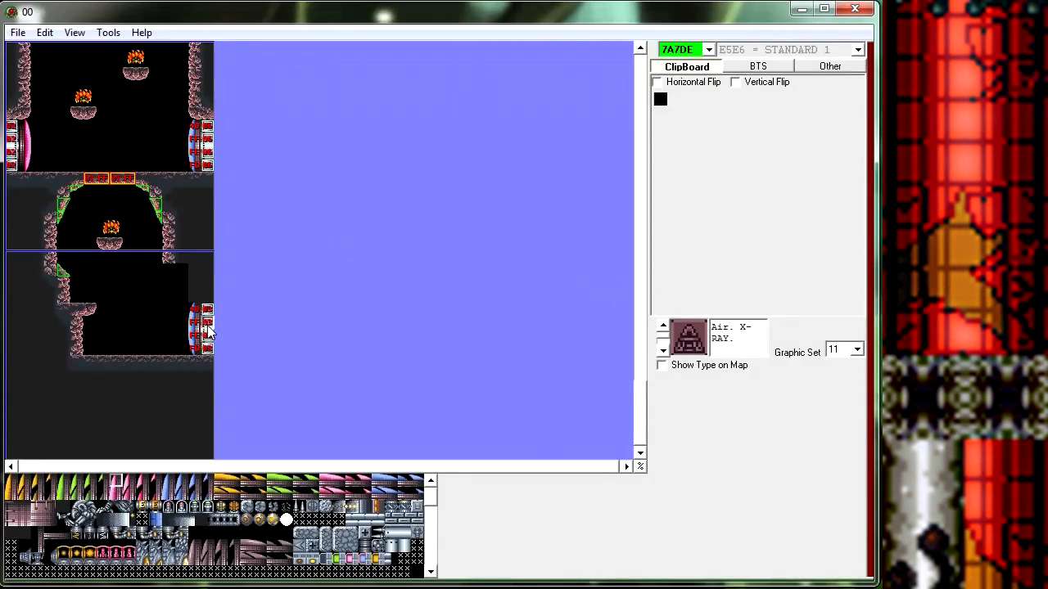
- Move the pink door shell from the upper-left door to the lower-right door of room 7A7DE with its left-facing variant, and save the room
click(261, 478)
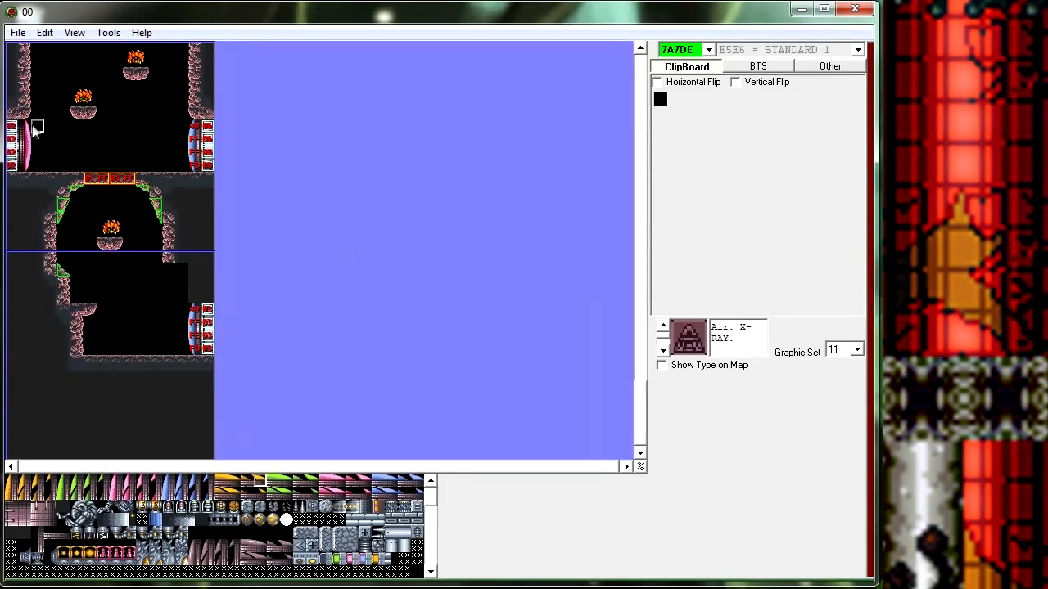
right_click(146, 327)
click(181, 336)
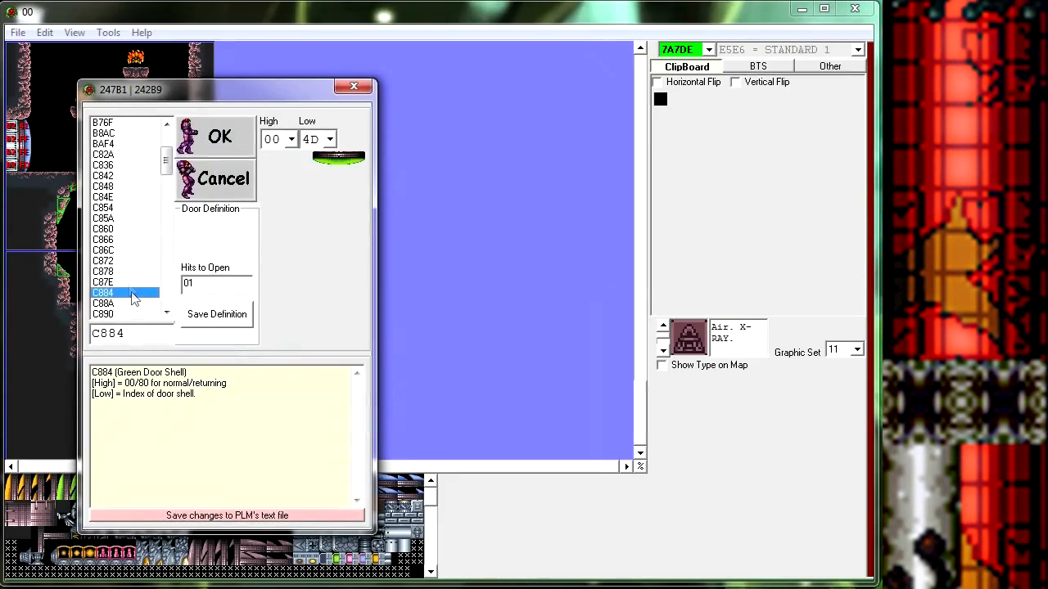
click(246, 137)
drag(142, 329, 195, 329)
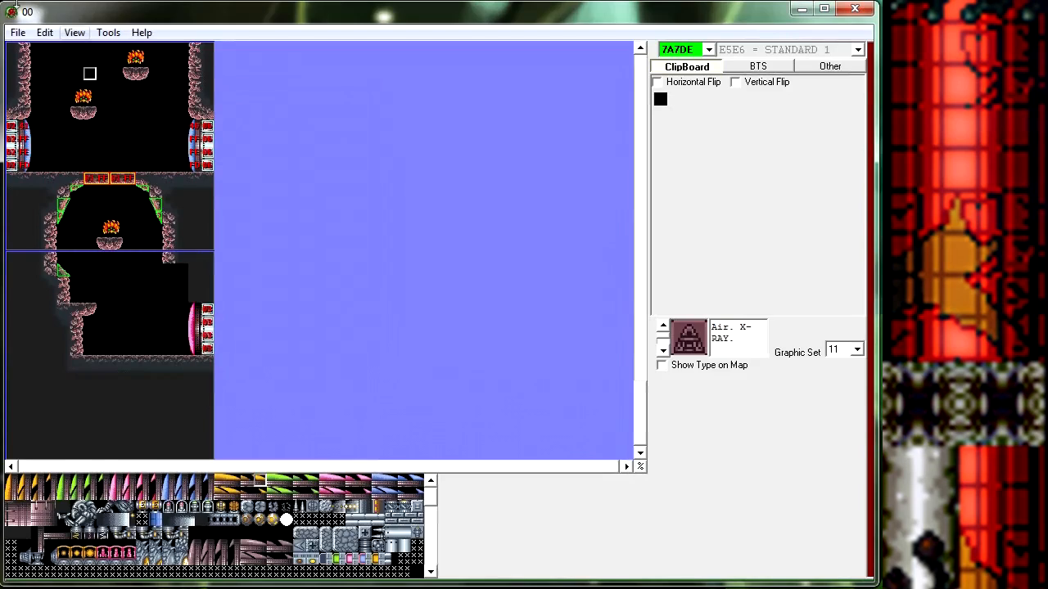
click(18, 32)
click(50, 69)
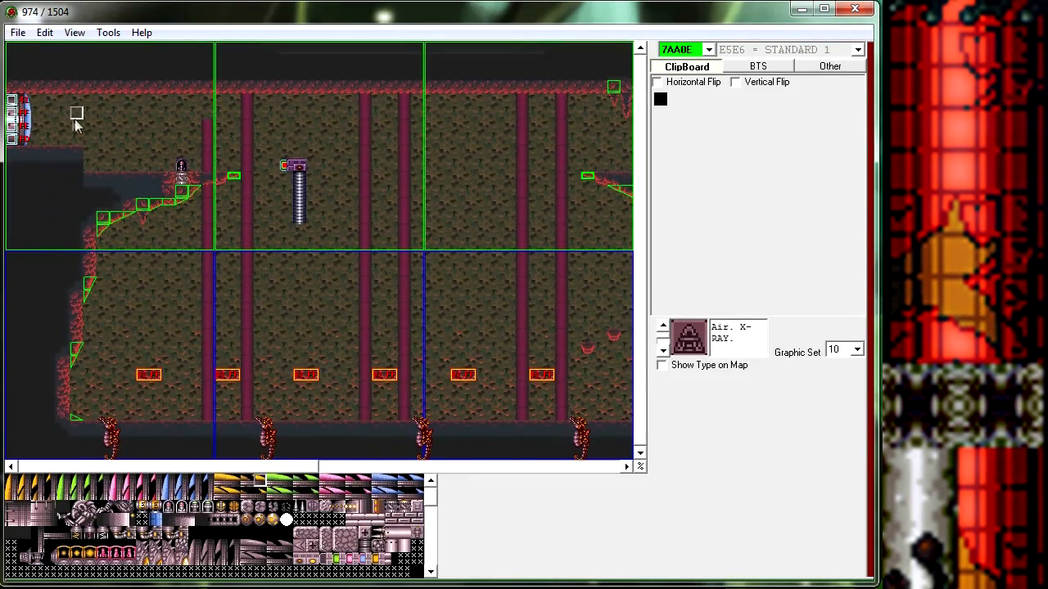
- Test the pink door shell in Snes9X by walking from room 7AA0E into room 7A7DE, close the emulator, and resume editing
click(49, 121)
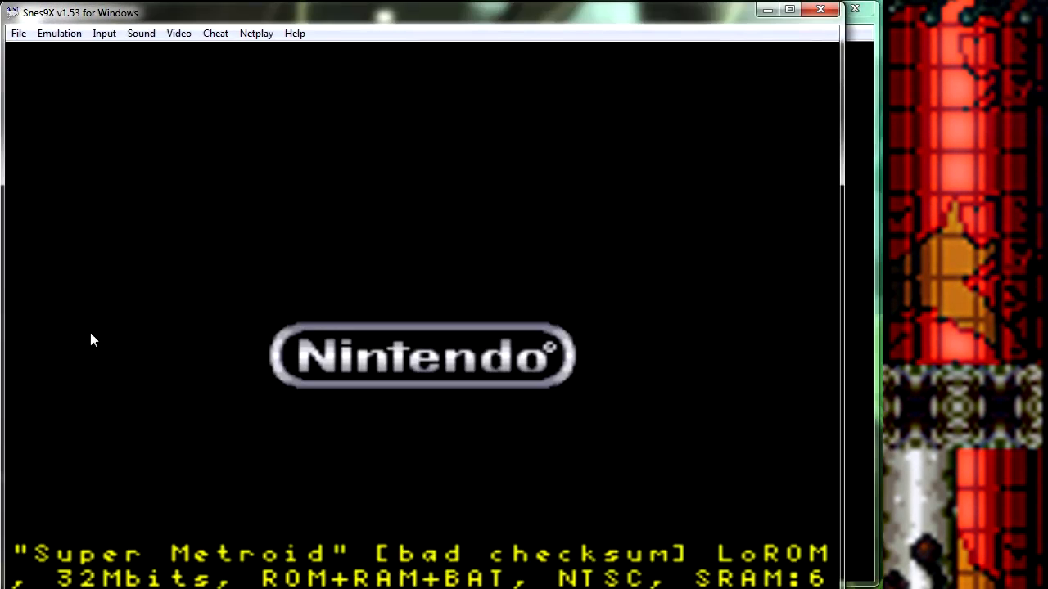
key(Left)
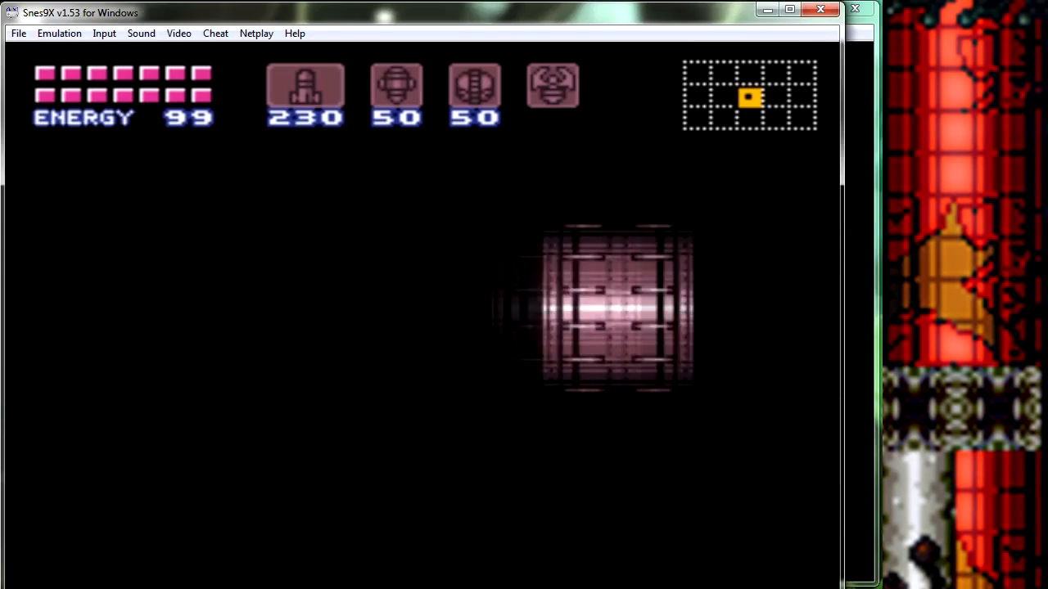
key(Right)
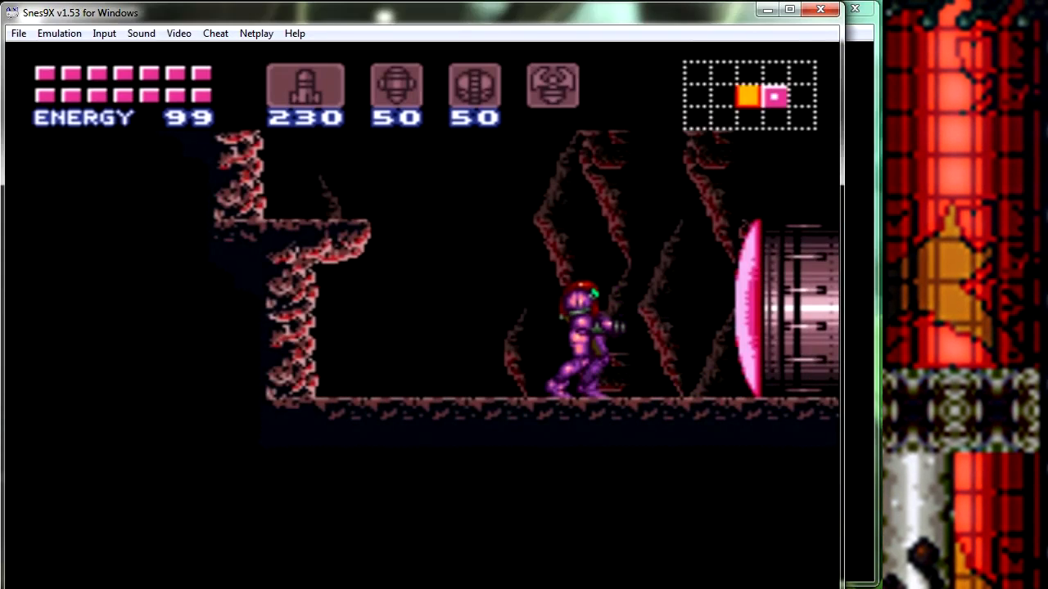
click(820, 9)
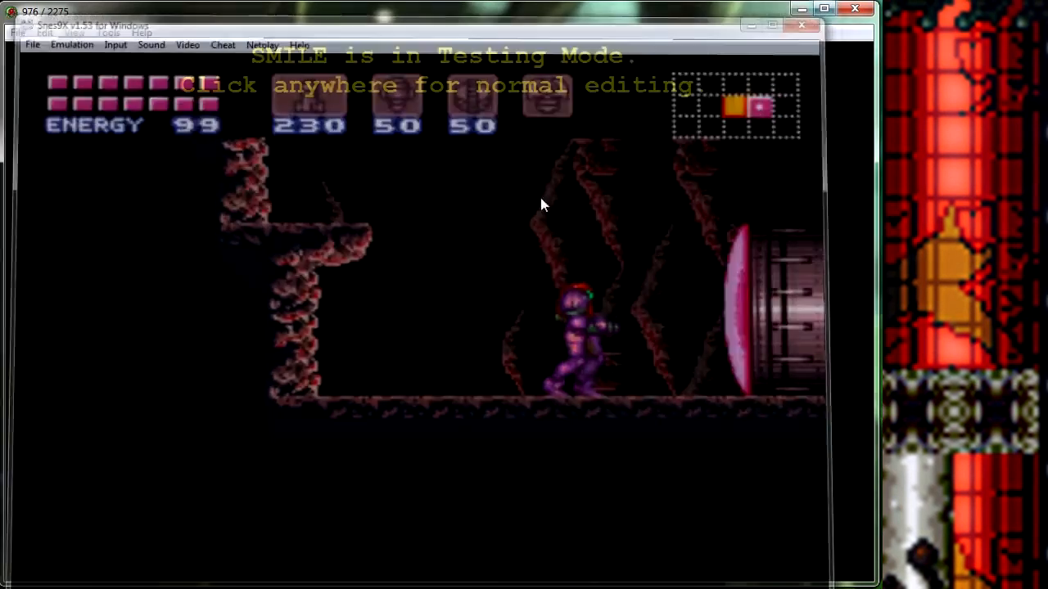
click(280, 245)
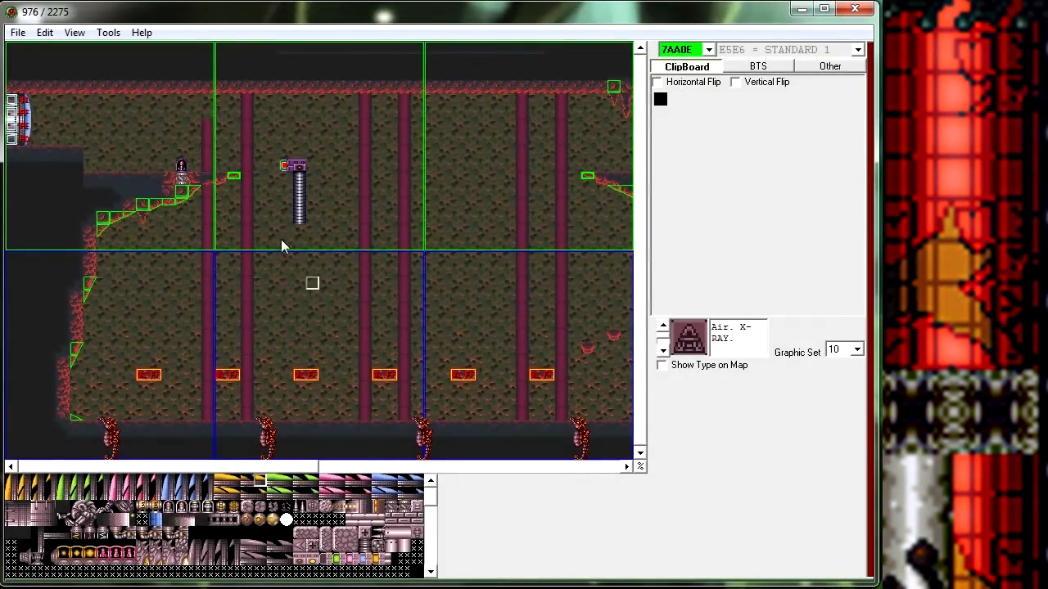
- Return to room 7A7DE and move the yellow door shell off its left-side door into the open shaft
double_click(16, 115)
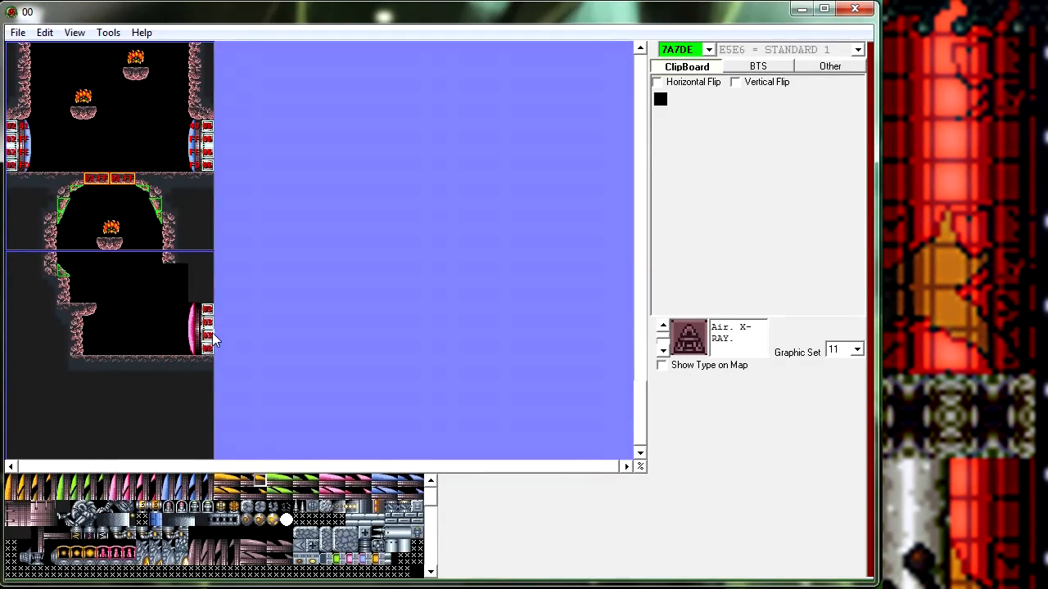
mouse_move(642, 413)
mouse_down()
mouse_move(638, 210)
mouse_move(654, 280)
mouse_move(655, 375)
mouse_move(634, 374)
mouse_move(644, 407)
mouse_up()
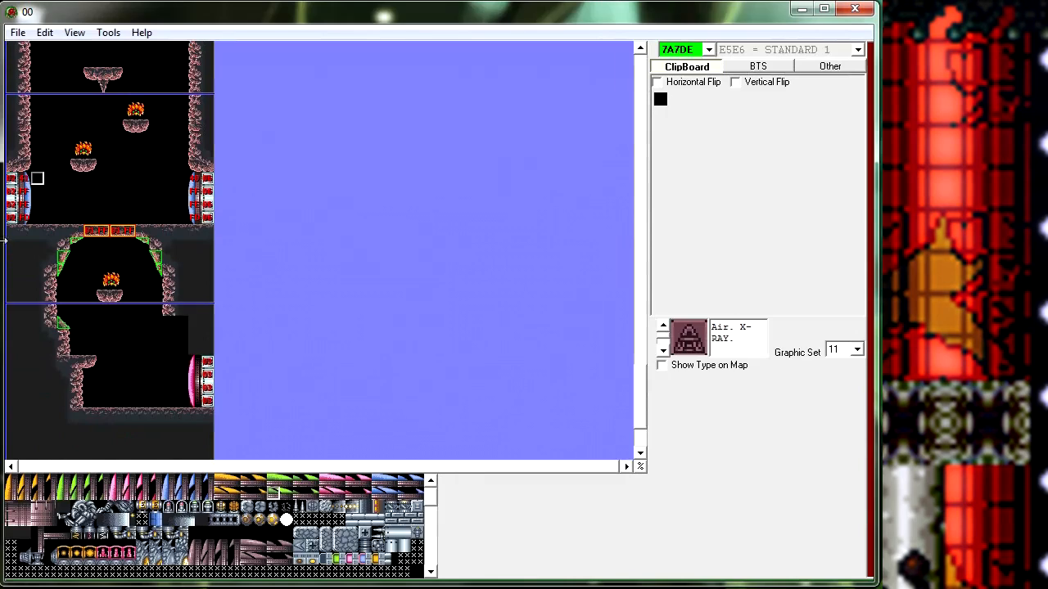
drag(639, 415, 638, 307)
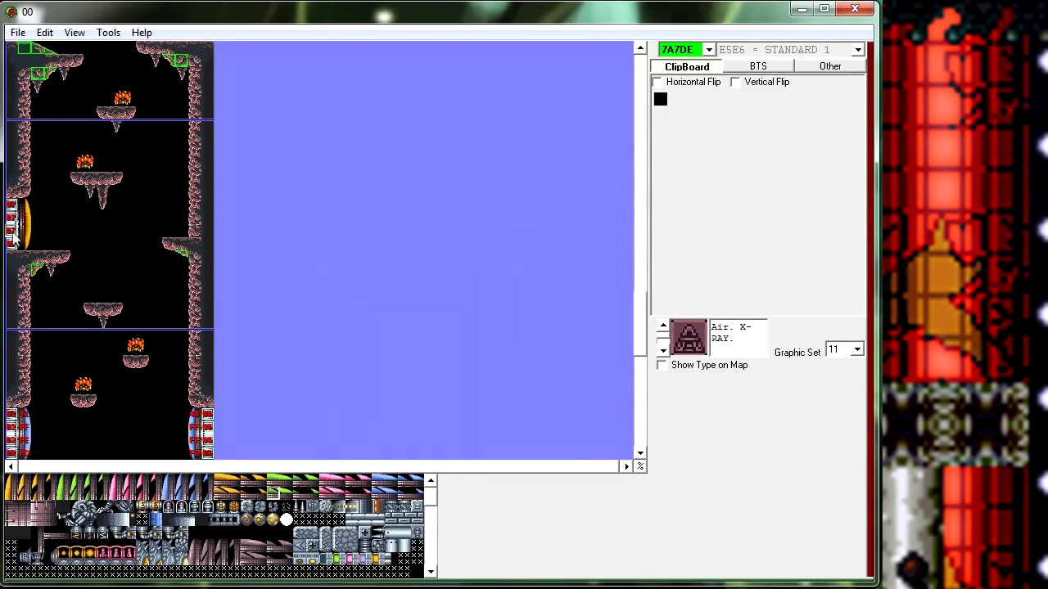
drag(46, 235, 182, 191)
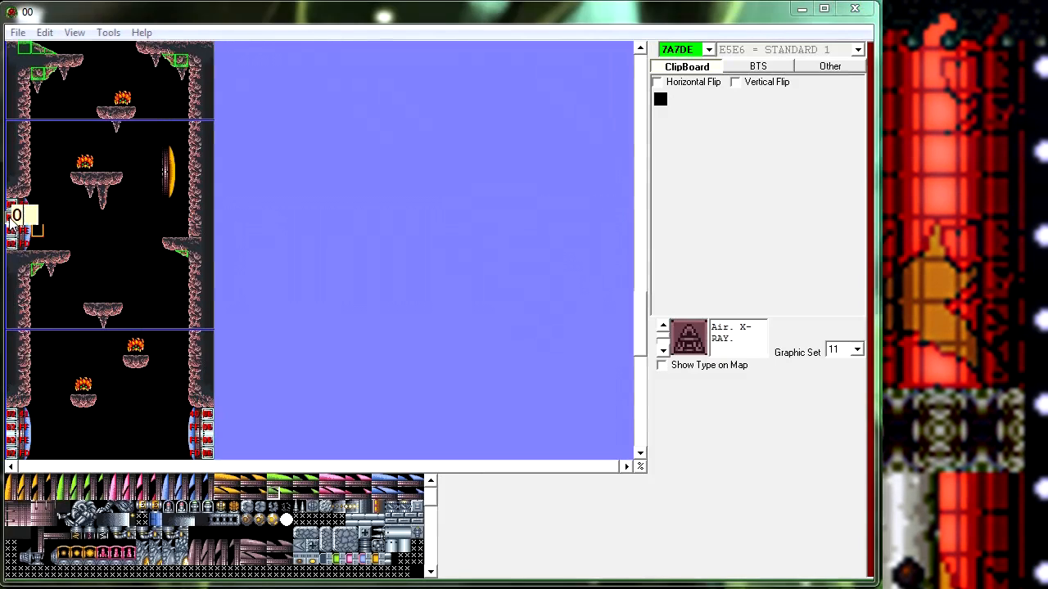
- Move the green door shell off the upper-left door of room 7A7DE into the open shaft, and save the room
drag(641, 340, 643, 239)
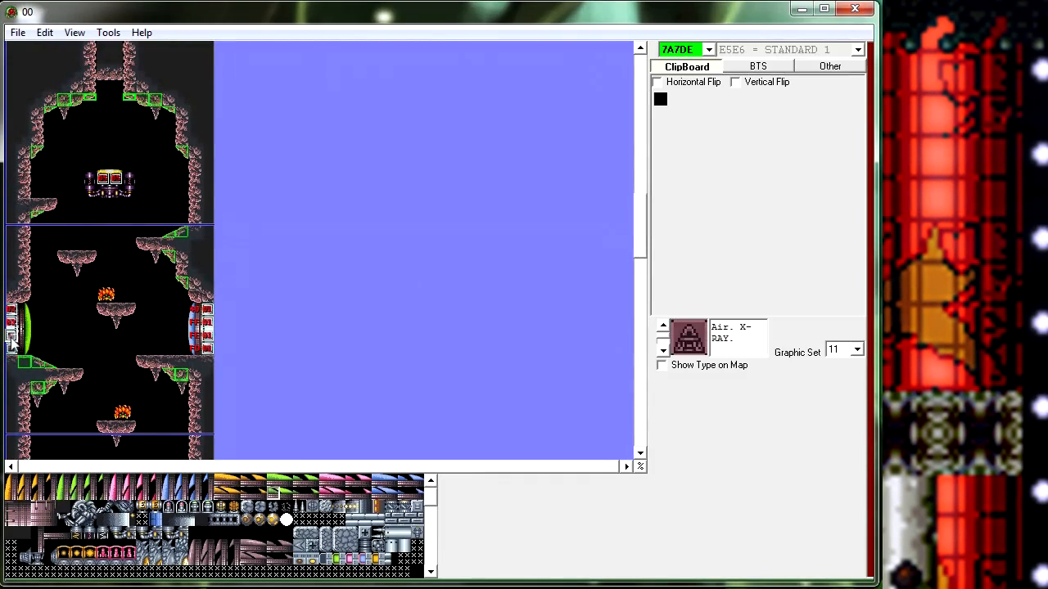
drag(18, 328, 184, 217)
click(18, 32)
click(57, 68)
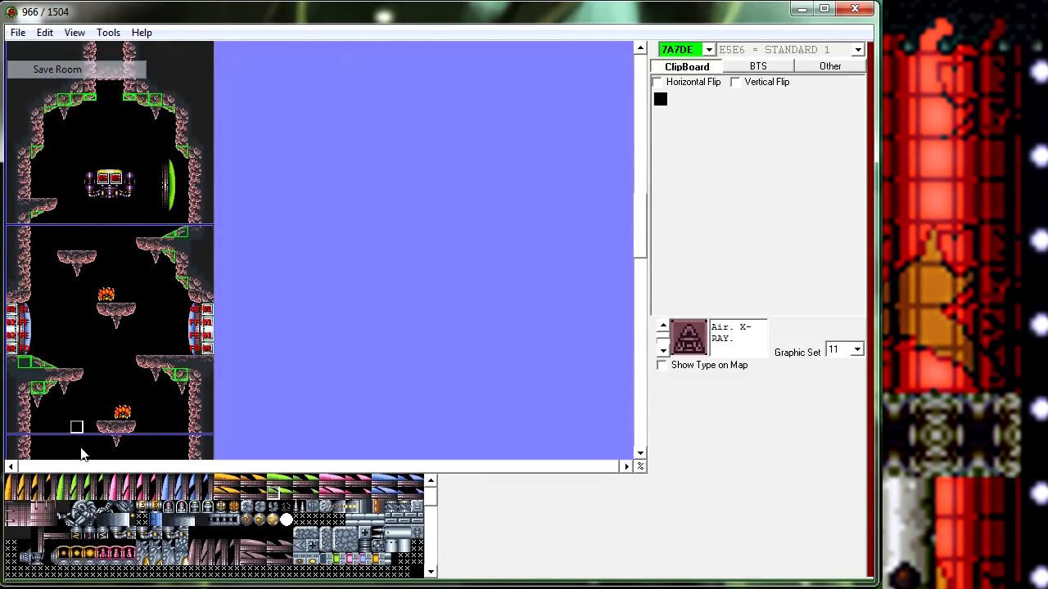
- Test the upper-left door of room 7A7DE in Snes9X by crossing into the Chozo statue room and returning to the shaft
key(ctrl+t)
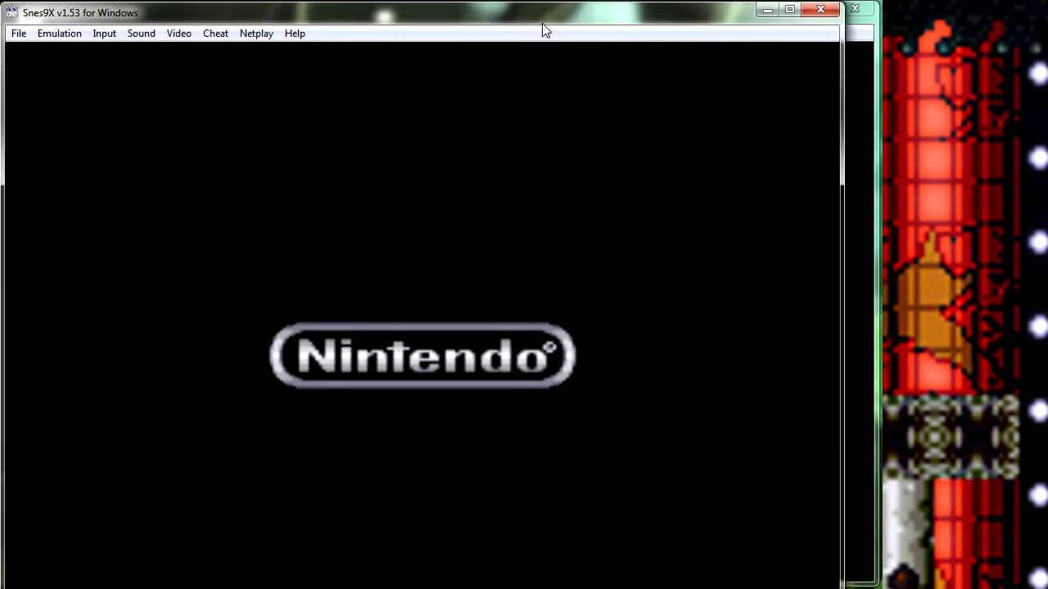
key(Tab)
key(Left)
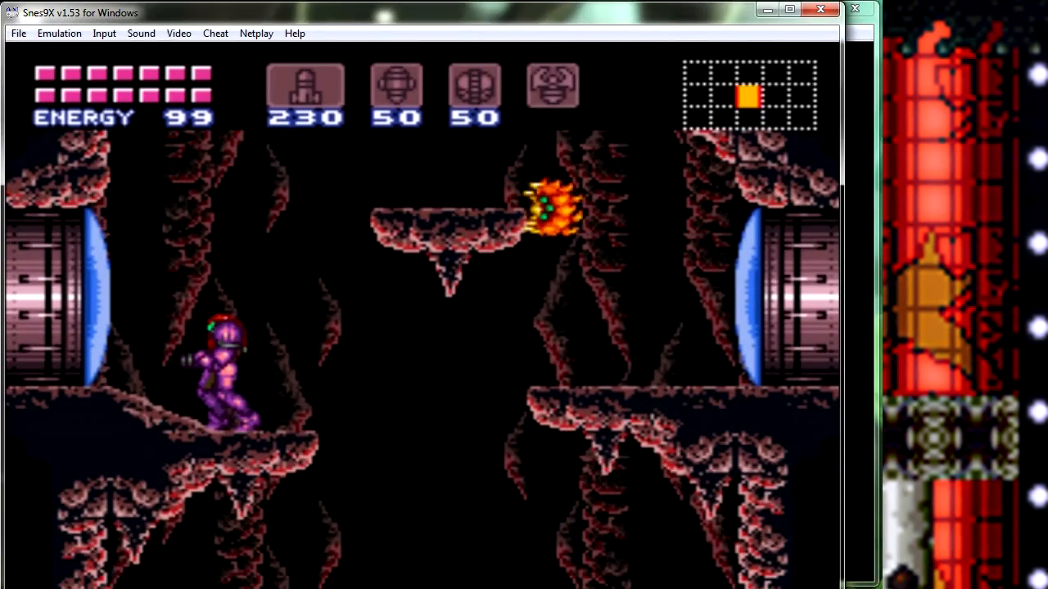
key(Left)
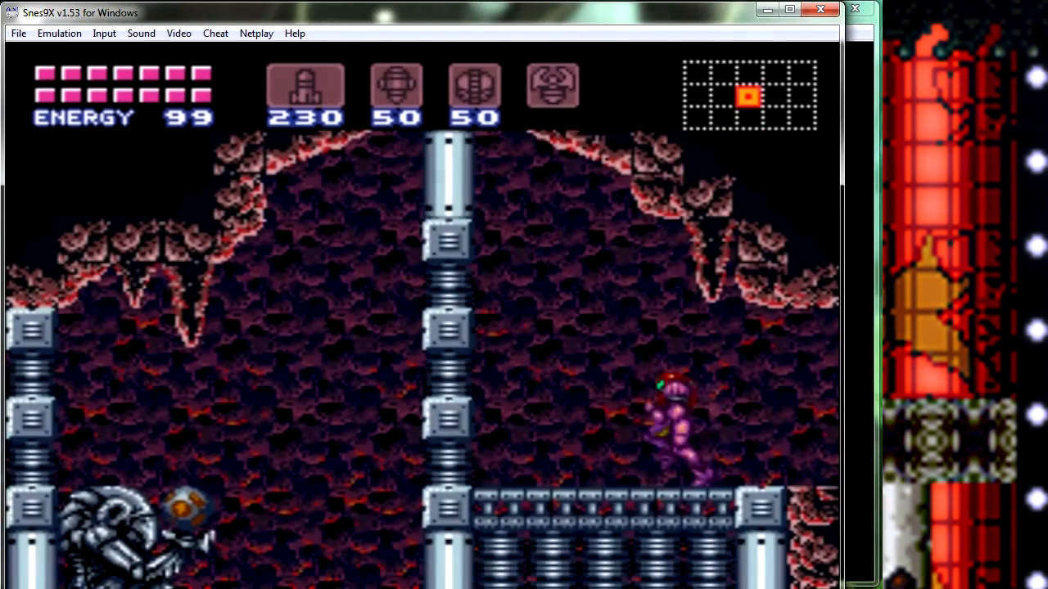
key(Right)
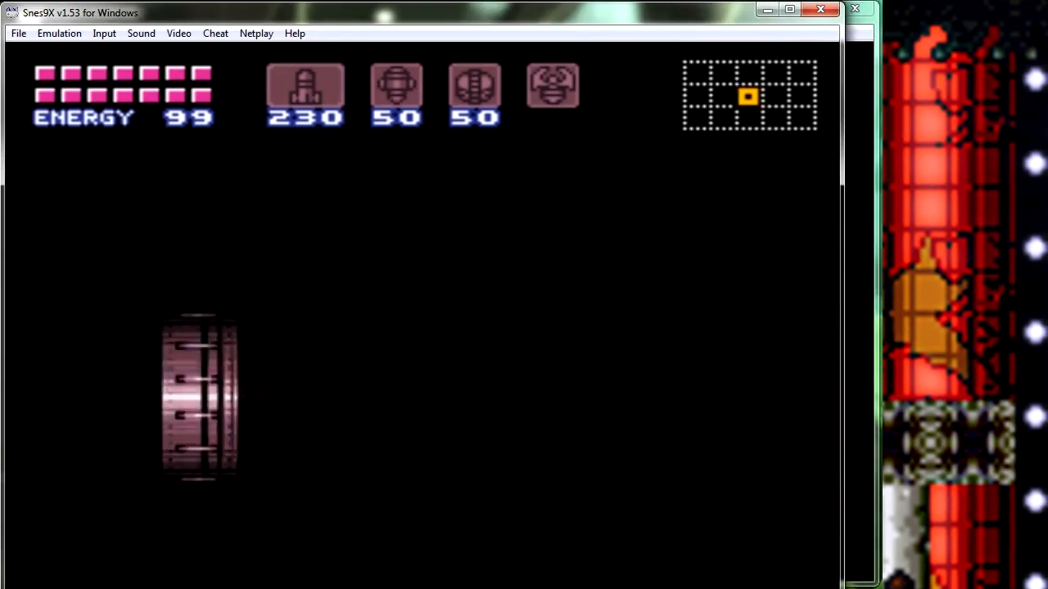
key(Right)
key(v)
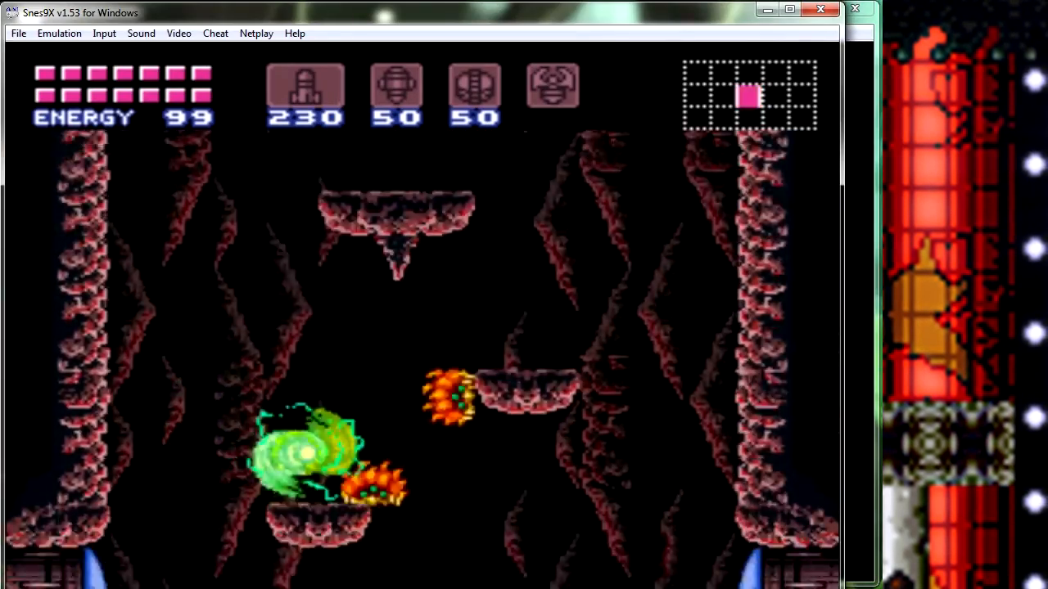
- Test the shaft's remaining left-side doors by crossing into the Chozo statue room and back repeatedly, close the emulator, and resume editing
key(Left)
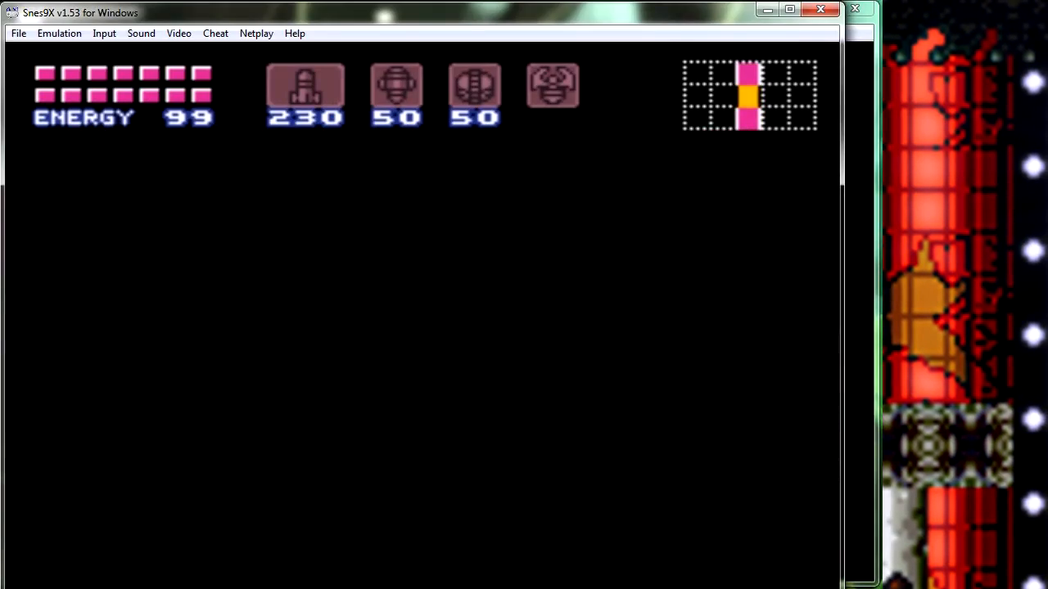
key(Right)
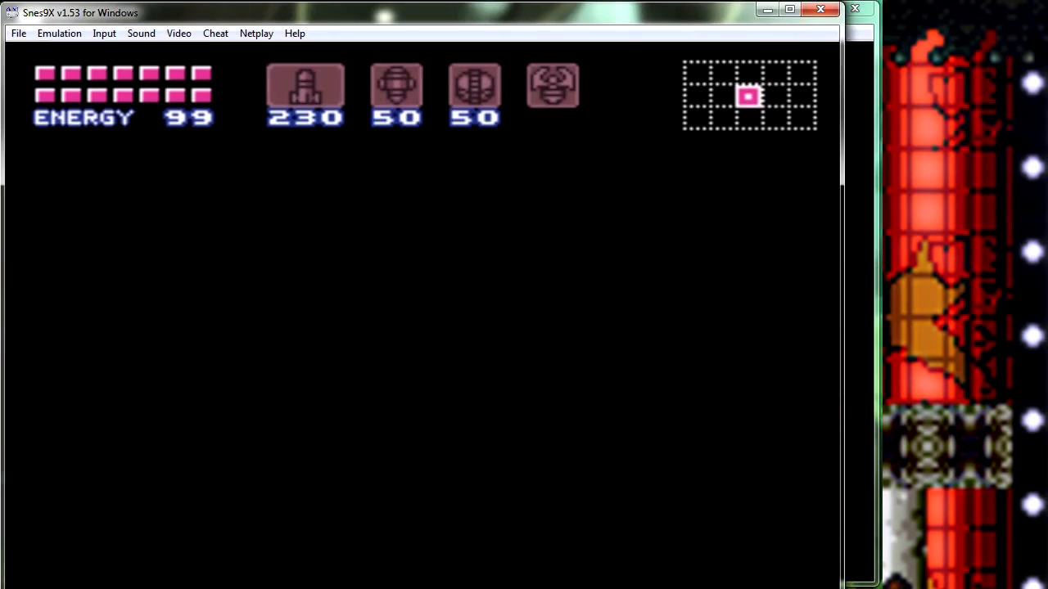
key(Right)
key(Left)
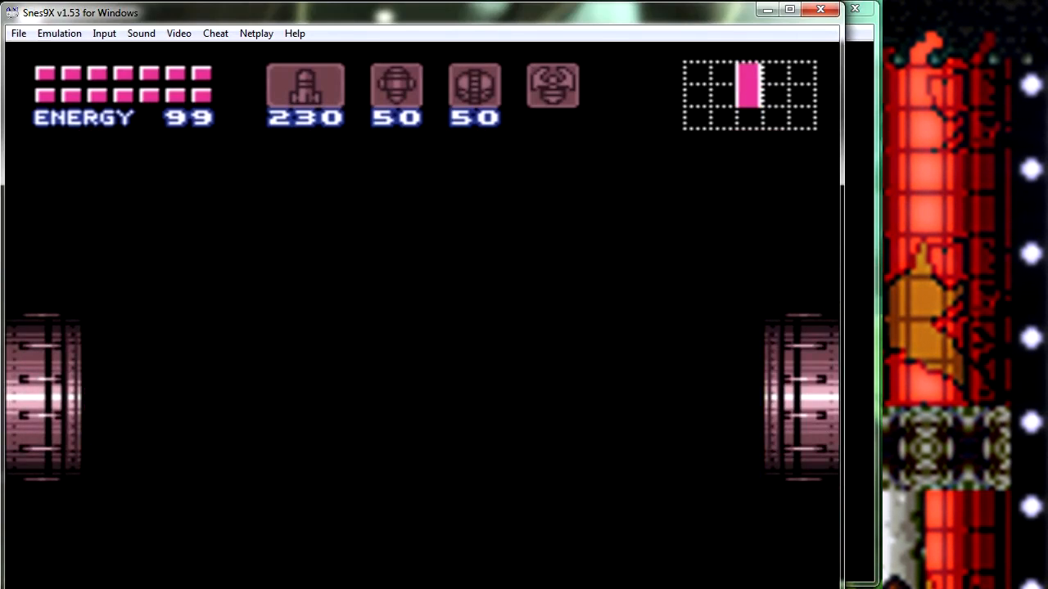
key(Right)
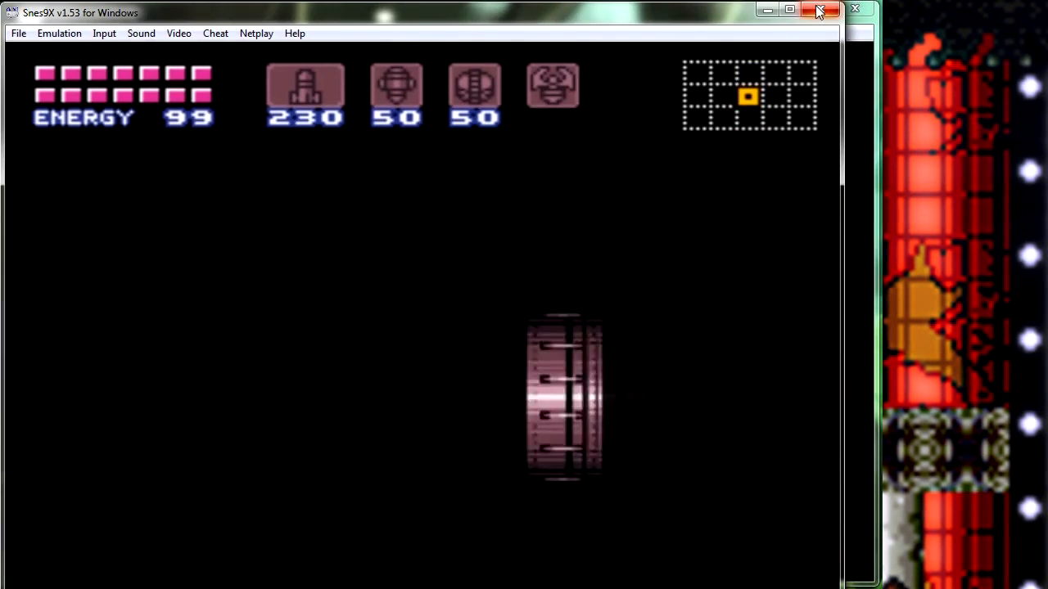
key(Left)
key(Right)
key(Left)
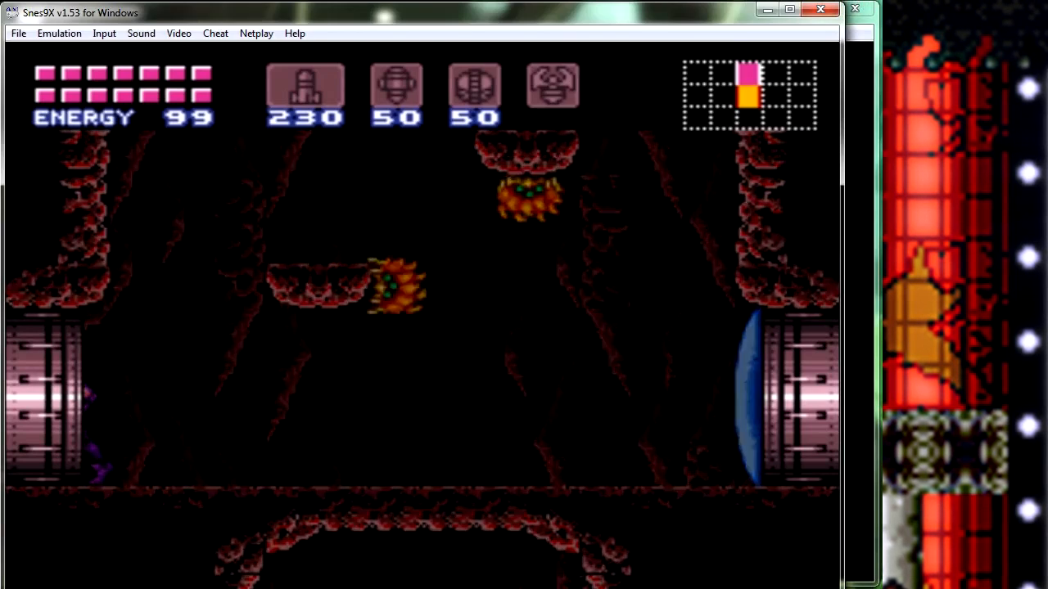
click(820, 10)
click(409, 422)
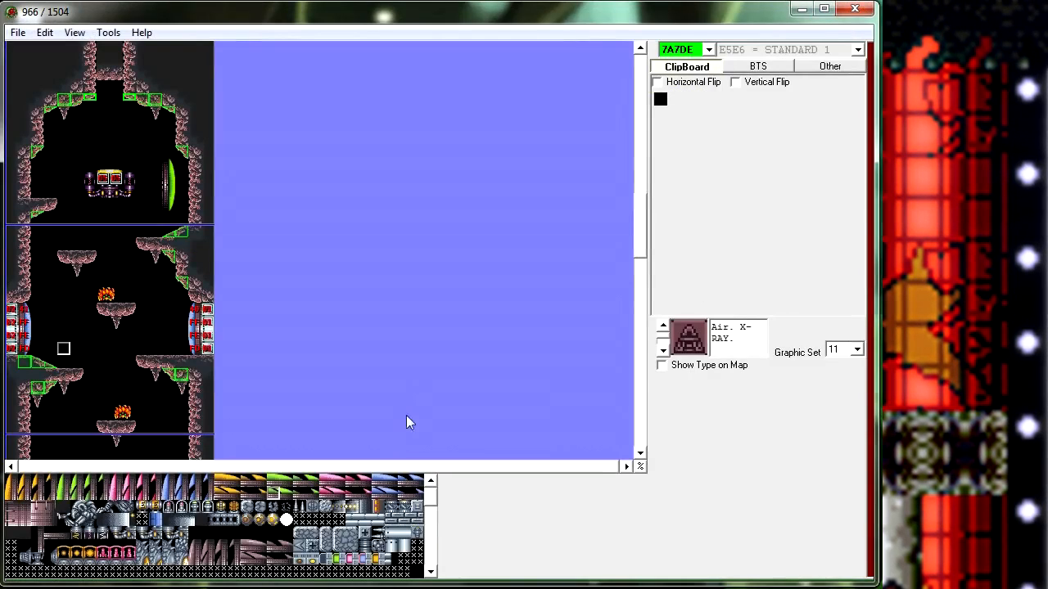
- Open room 7A9E5 from the lowest left door of 7A7DE and cover the numbered blocks atop its central pillar with copied pillar tiles
drag(641, 234, 622, 402)
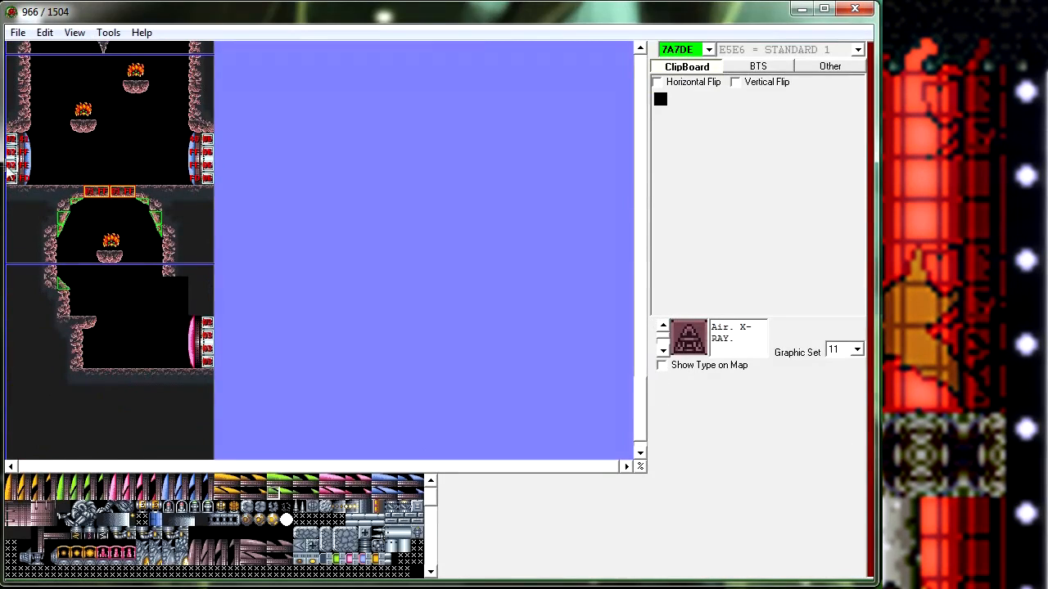
double_click(15, 172)
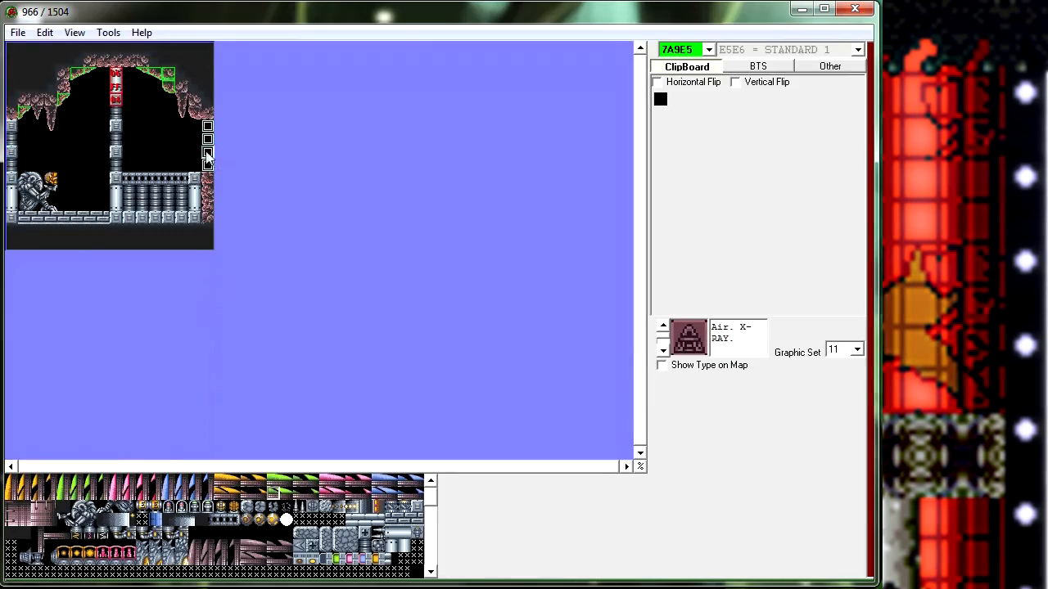
right_click(207, 157)
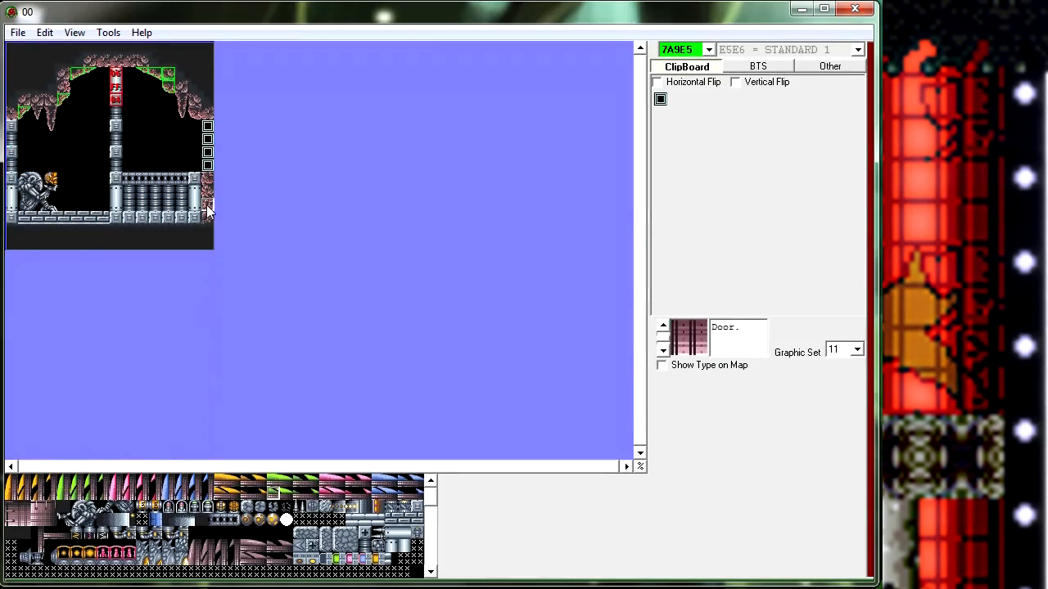
right_click(115, 124)
click(116, 80)
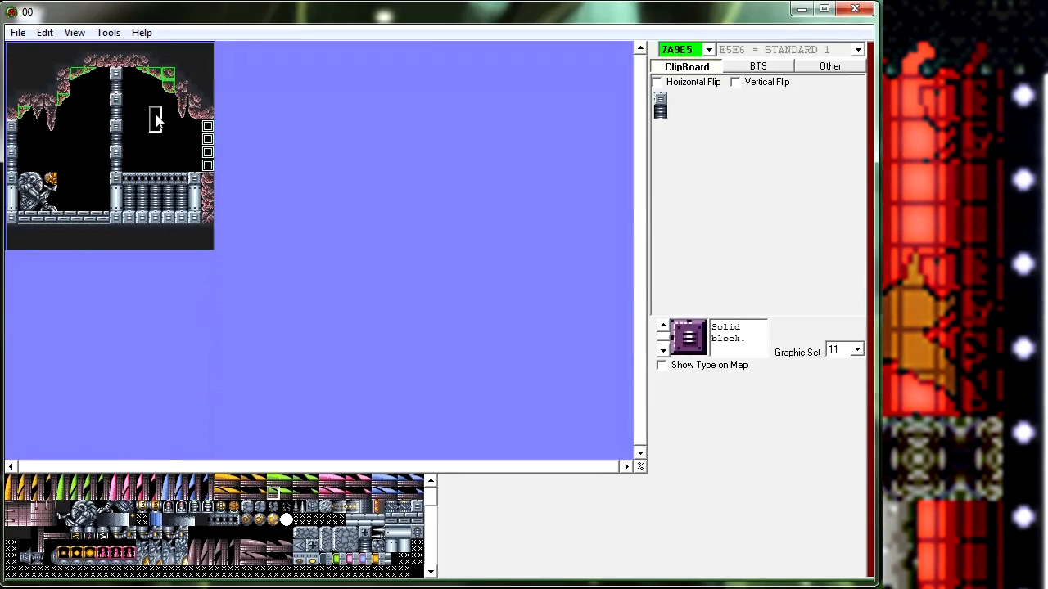
- Place a copied door tile low on the right wall of room 7A9E5 and carve a one-tile-high air passage beneath the platform
right_click(131, 121)
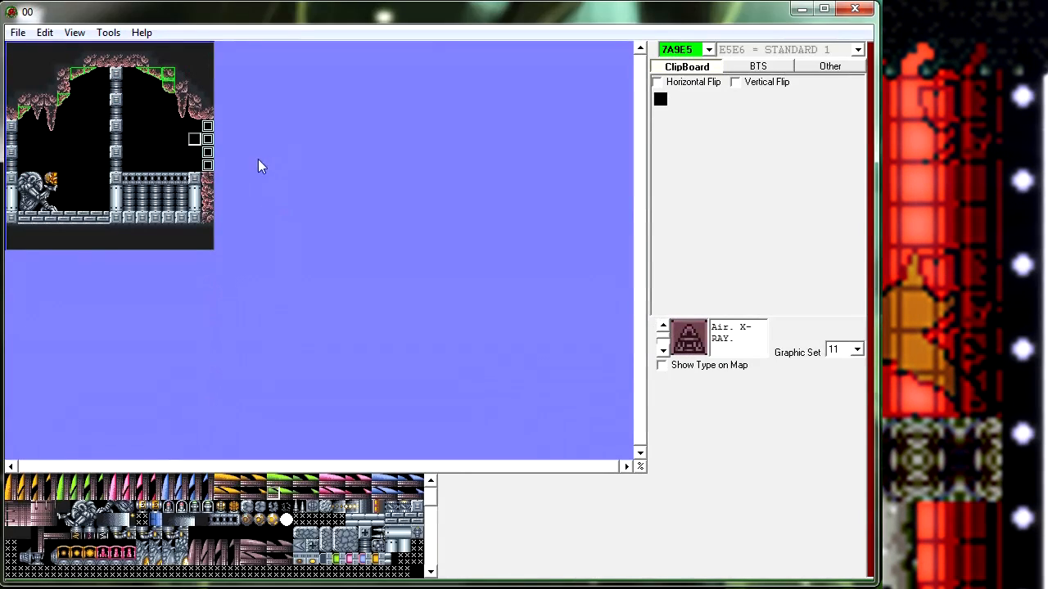
right_click(208, 158)
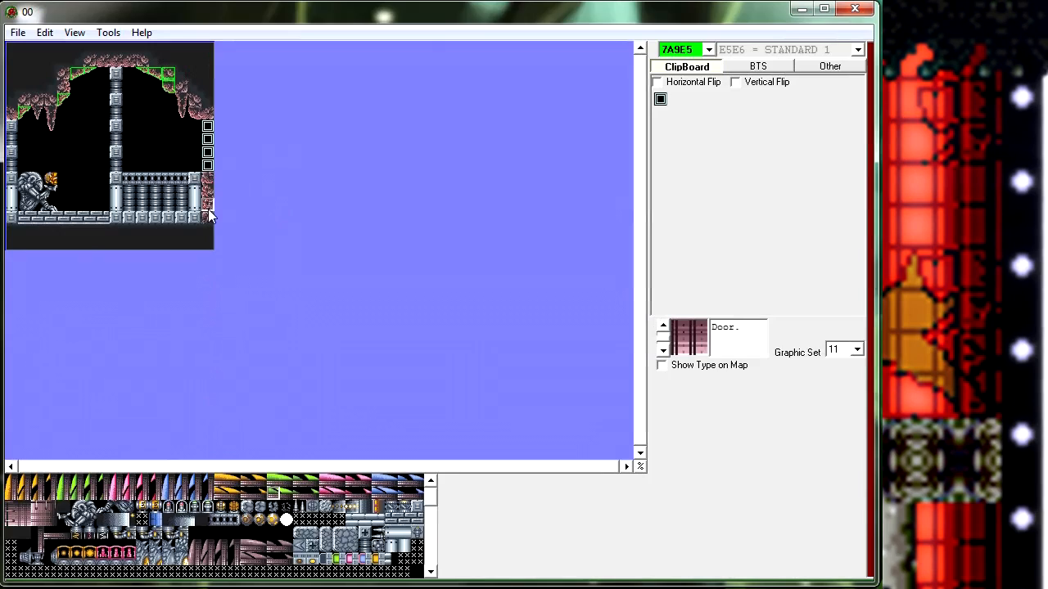
right_click(144, 127)
drag(194, 210, 128, 210)
- Cover the platform's second row with copied beam tiles, extend both rows to the right wall, and save room 7A9E5
right_click(175, 186)
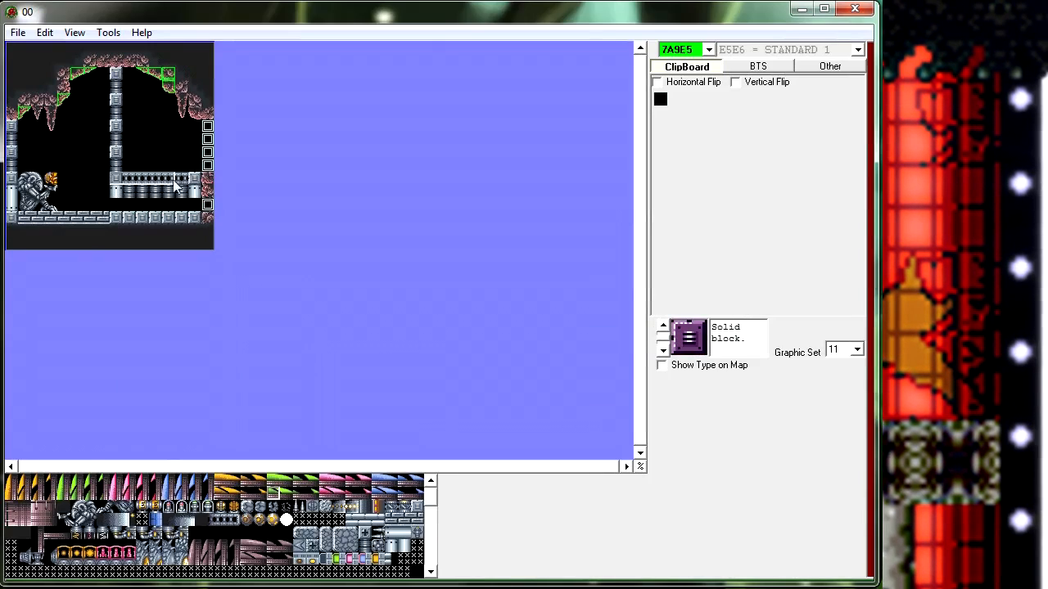
right_click(194, 187)
click(113, 191)
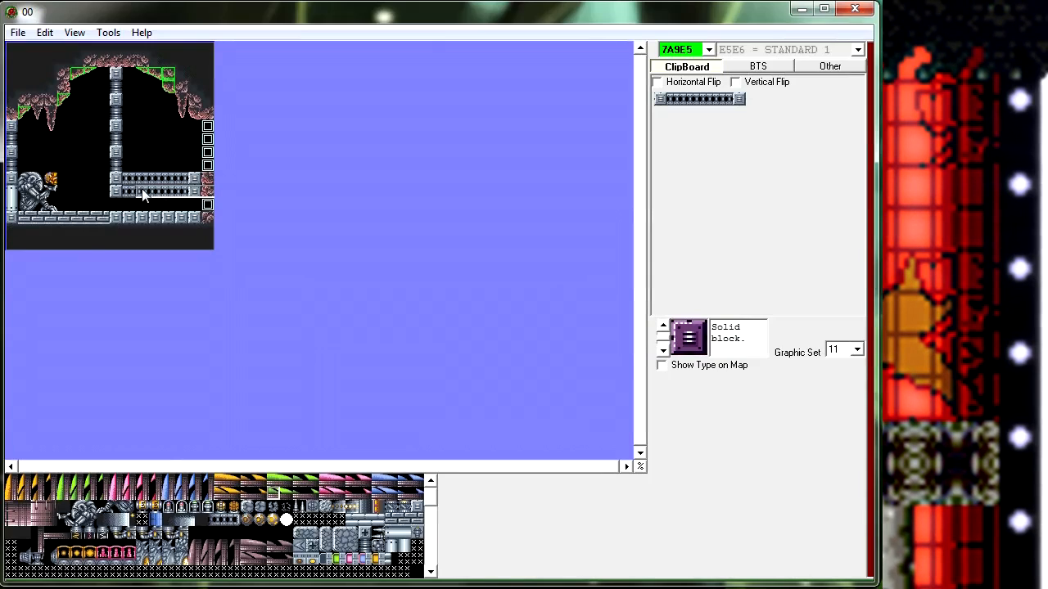
right_click(199, 199)
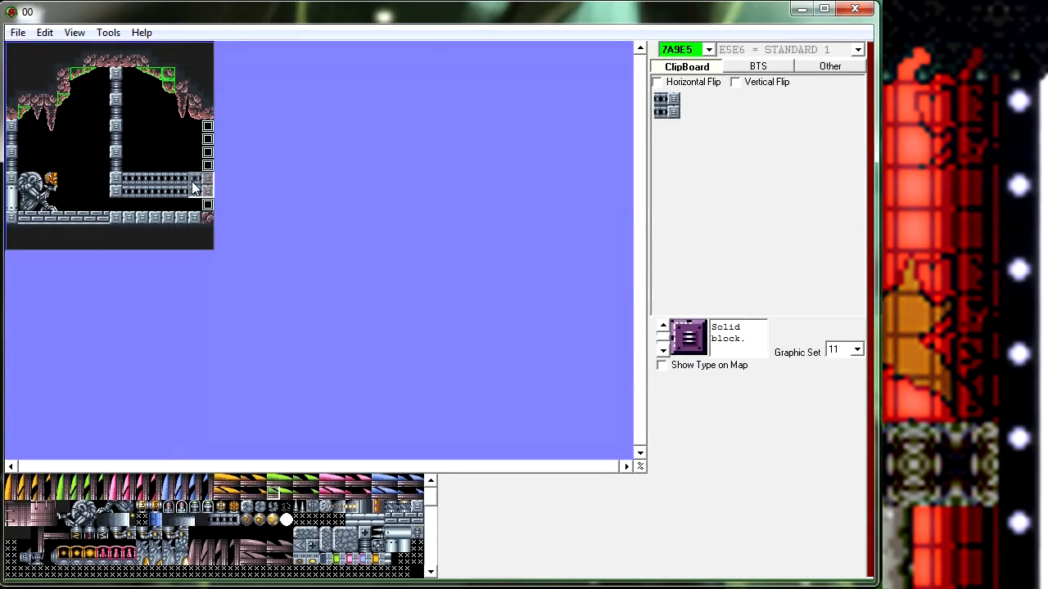
click(17, 32)
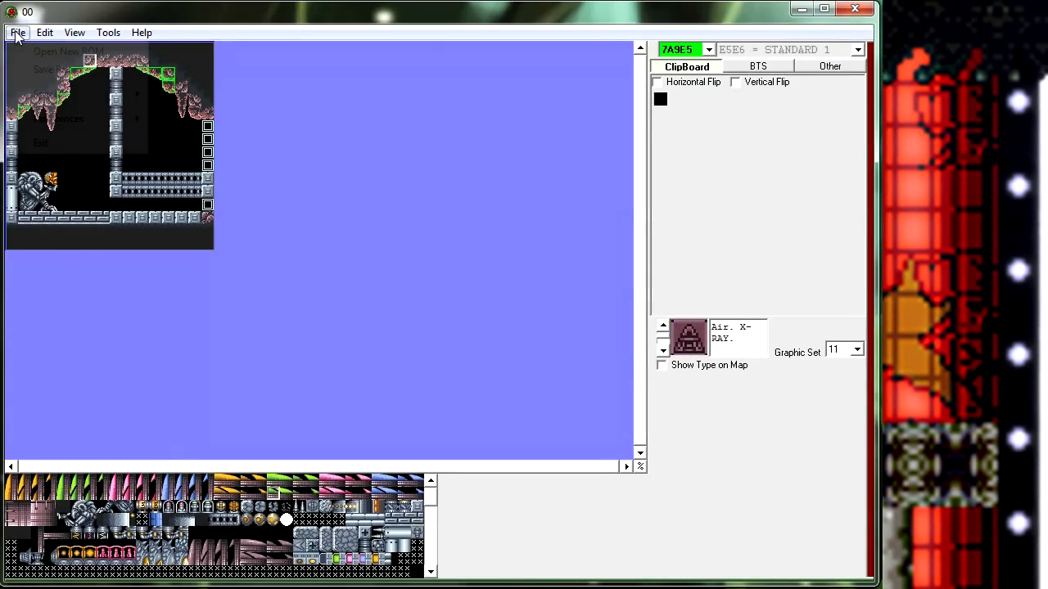
click(49, 66)
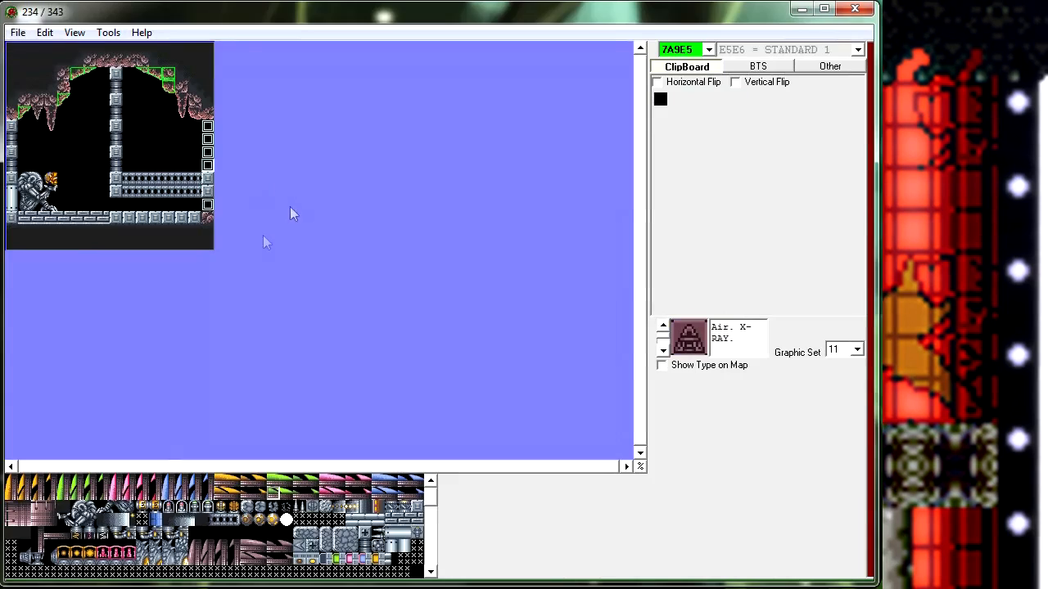
- Open room 7A7DE and place a copy of its left door tile lower on the left edge, beside the chamber below
click(209, 154)
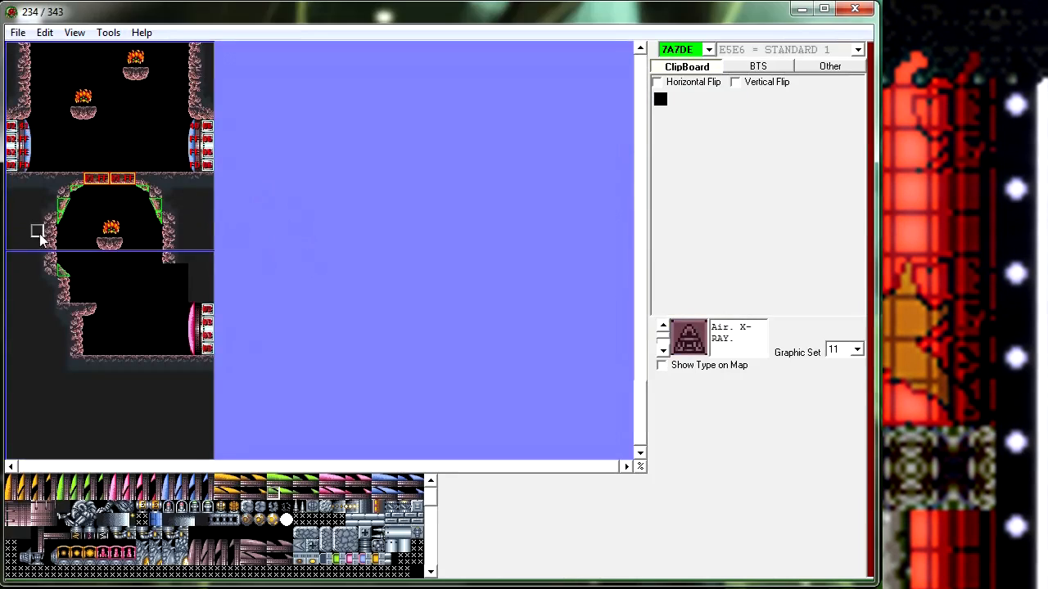
right_click(12, 168)
click(11, 204)
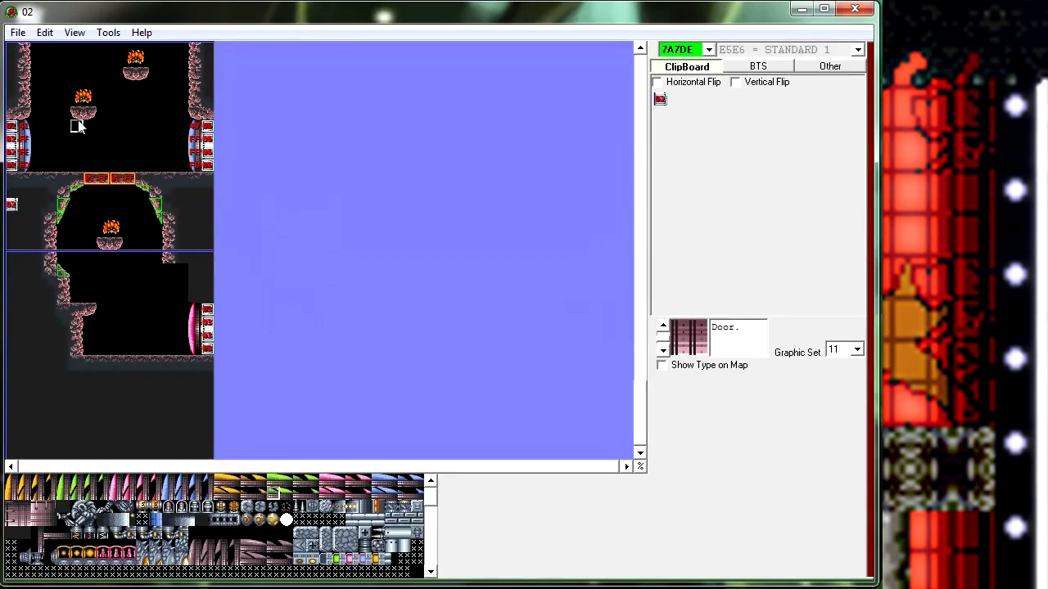
- Carve a one-tile-high air passage through the chamber's left wall, put the copied door tile at its outer end, and save room 7A7DE
right_click(45, 216)
drag(25, 213, 66, 211)
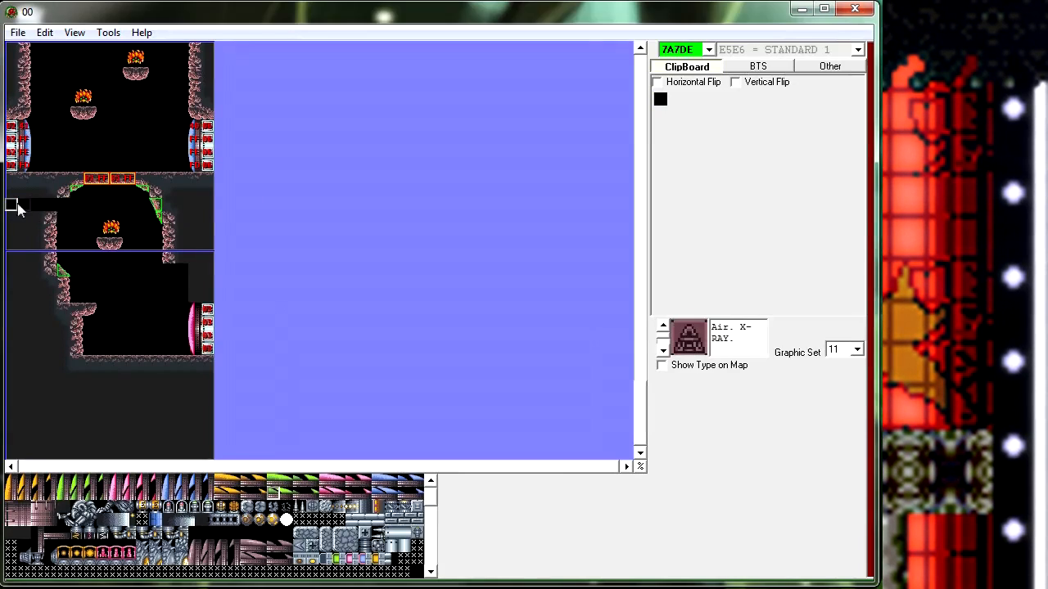
right_click(18, 164)
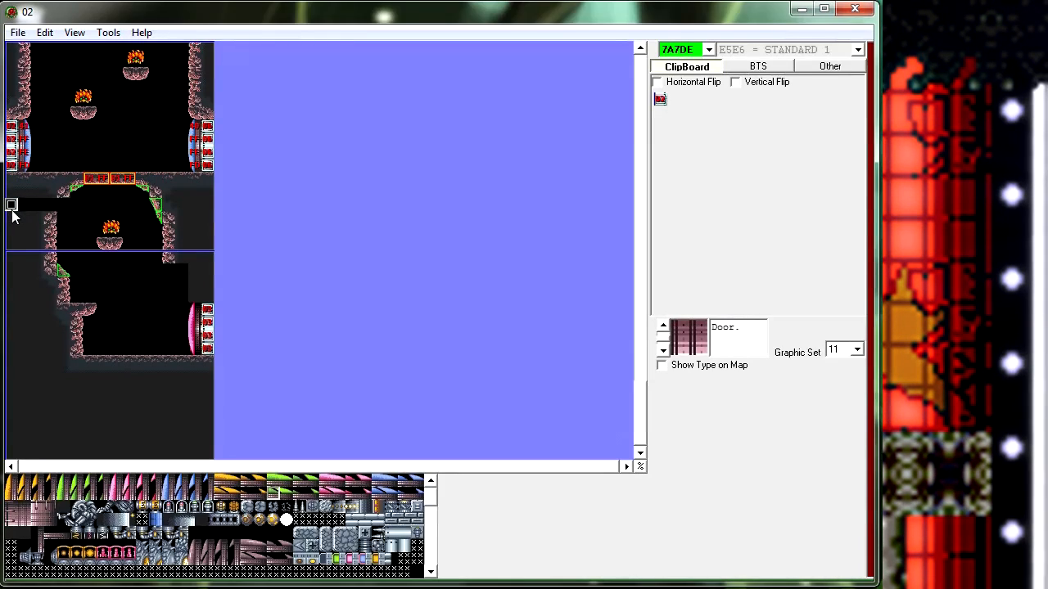
right_click(131, 131)
click(17, 32)
click(42, 66)
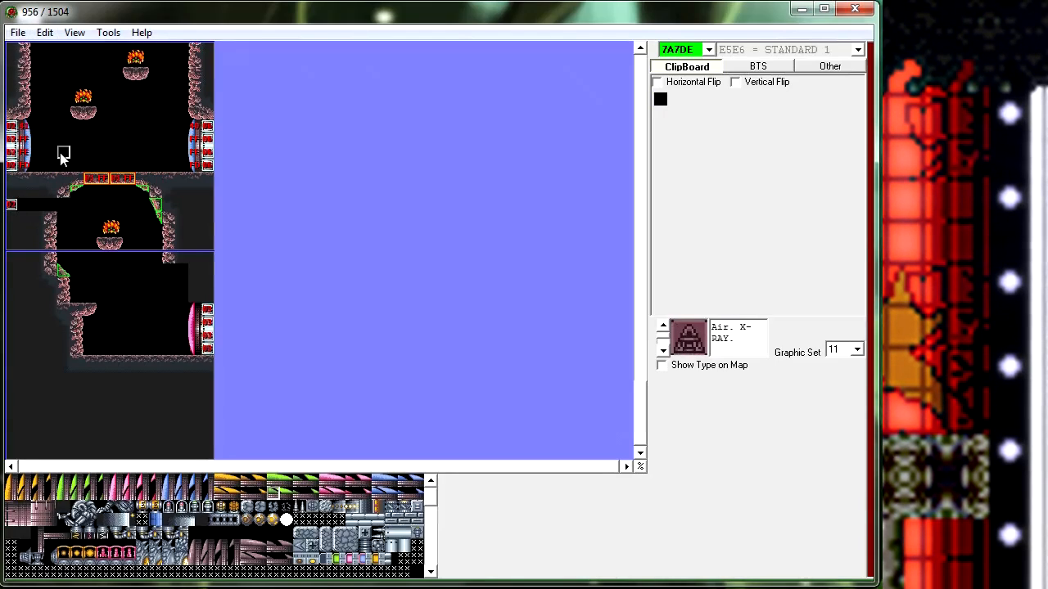
- Switch to Snes9X, start the game, and test crossing from the shaft's left door into the Chozo statue room and back
key(alt+Tab)
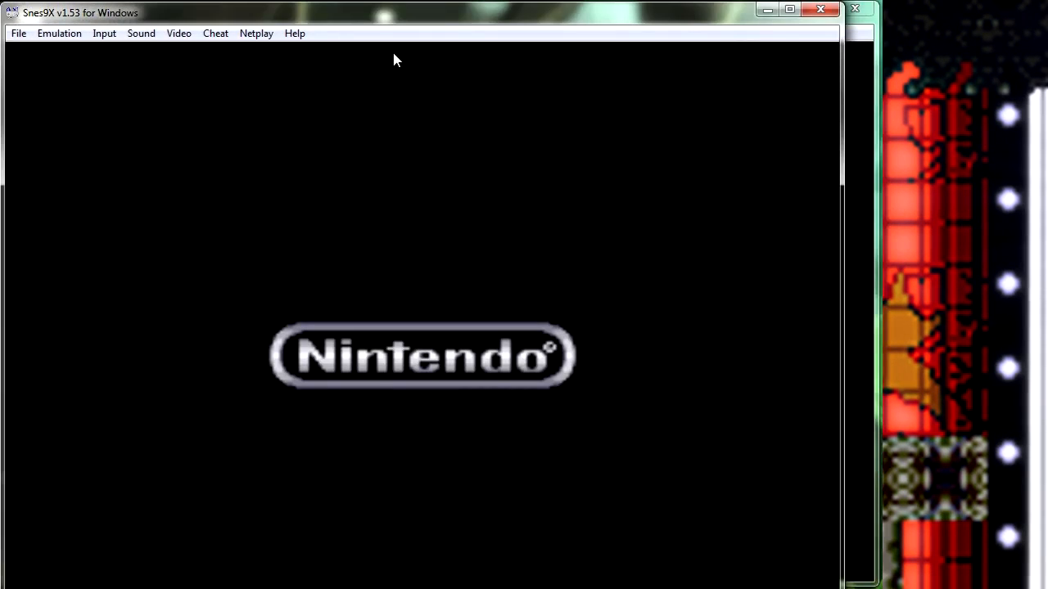
key(Tab)
key(Left)
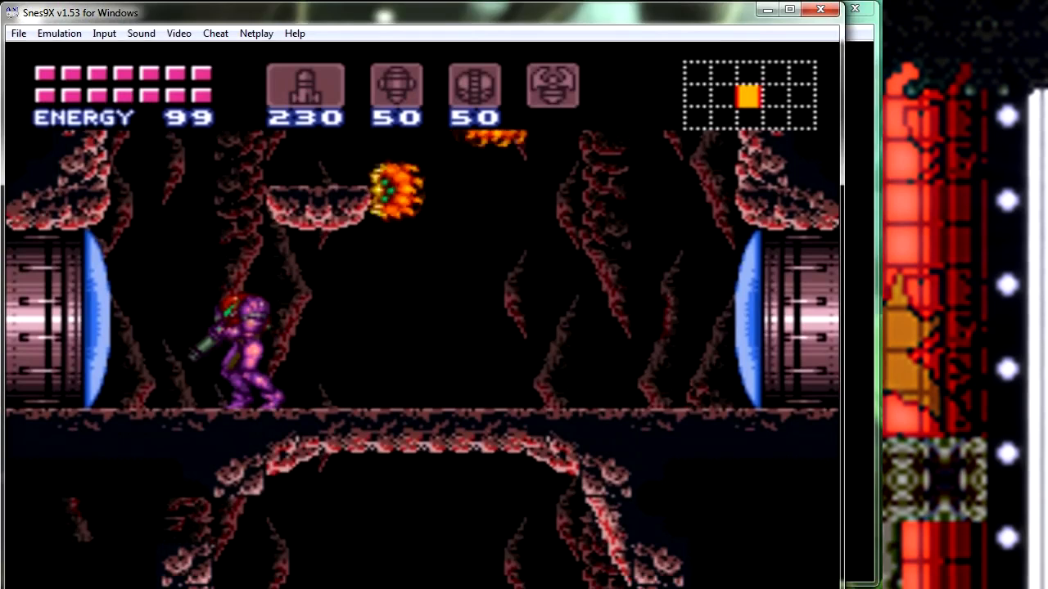
key(Left)
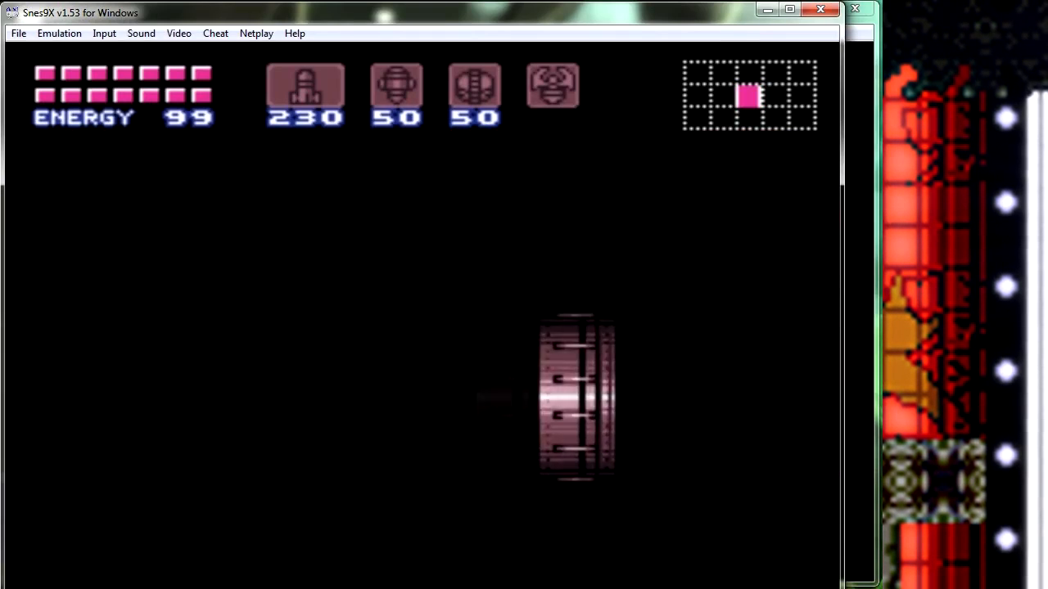
key(Left)
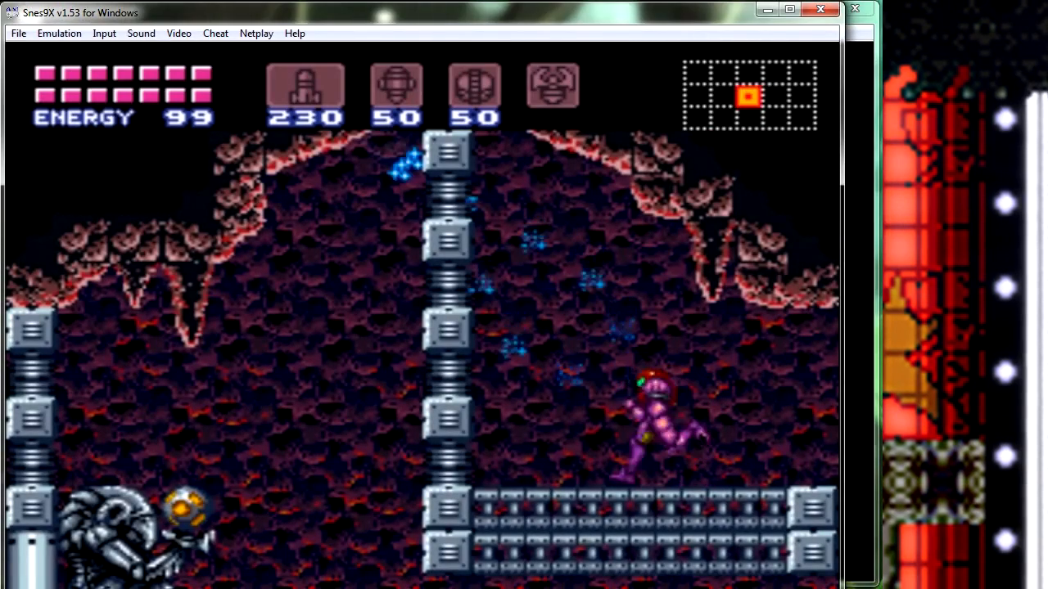
key(Right)
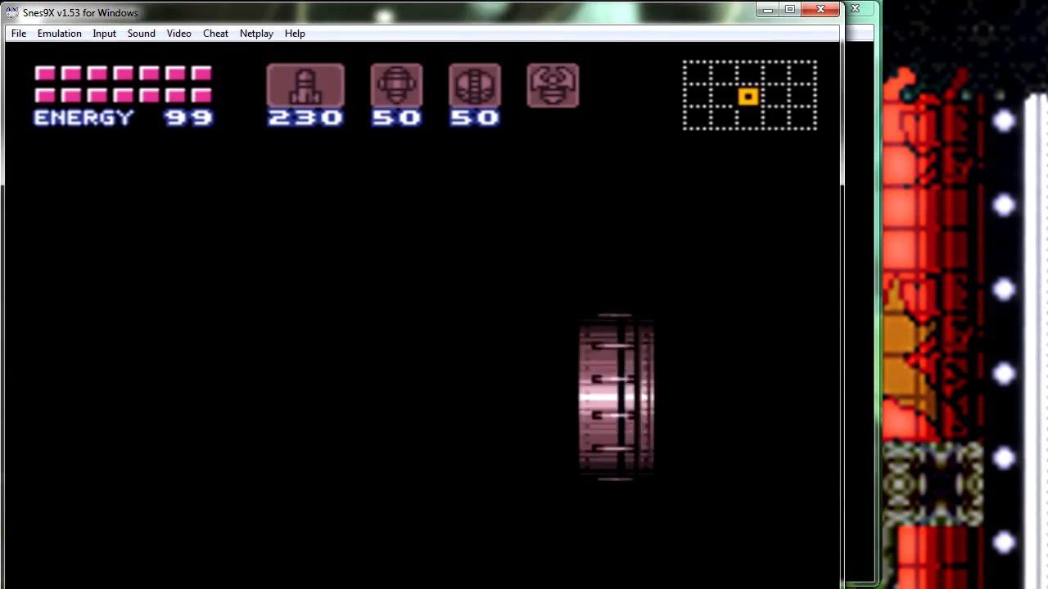
key(Right)
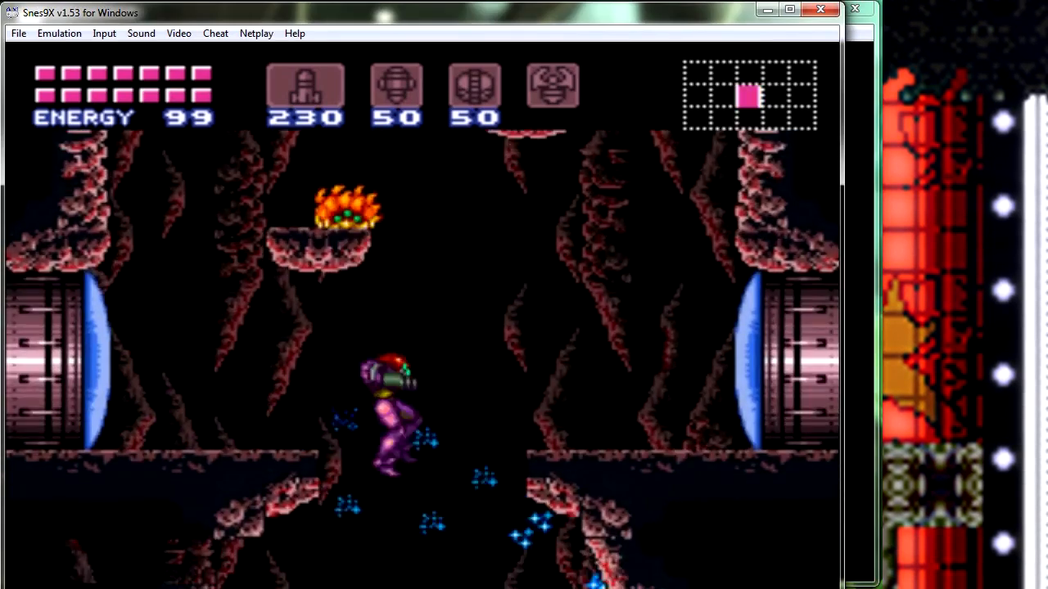
- Re-enter the Chozo statue room, roll through the one-tile passage under the platform to test its door, and close the emulator
key(Up)
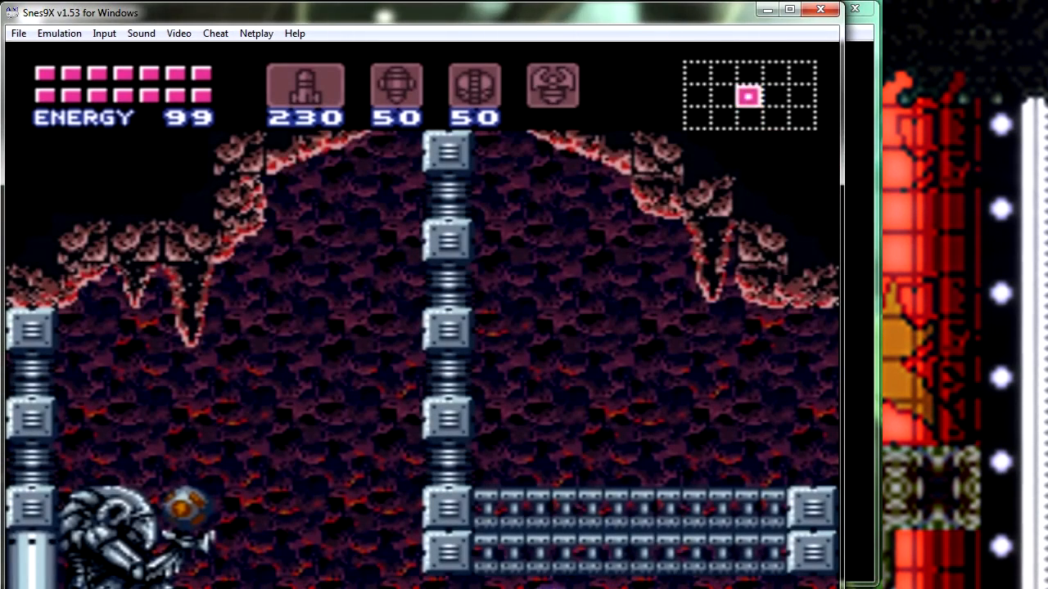
key(Right)
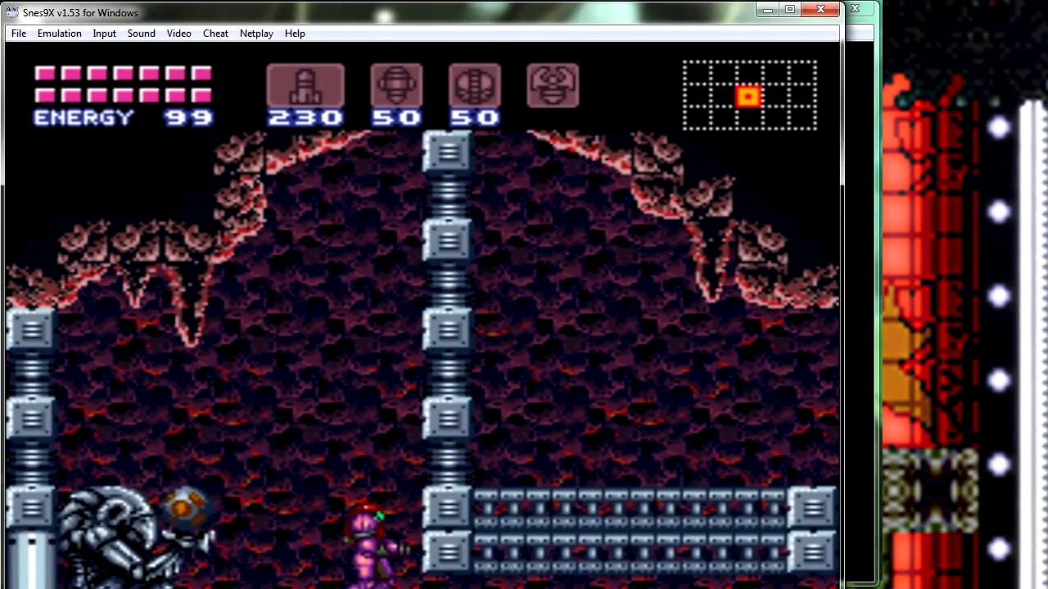
key(v)
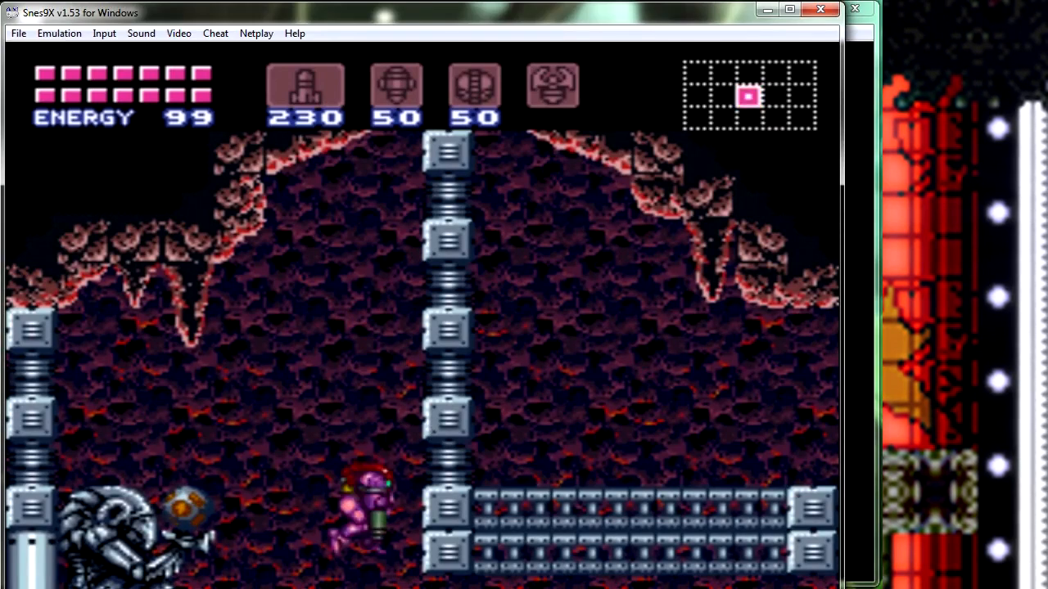
key(v)
key(Left)
key(v)
key(Right)
key(v)
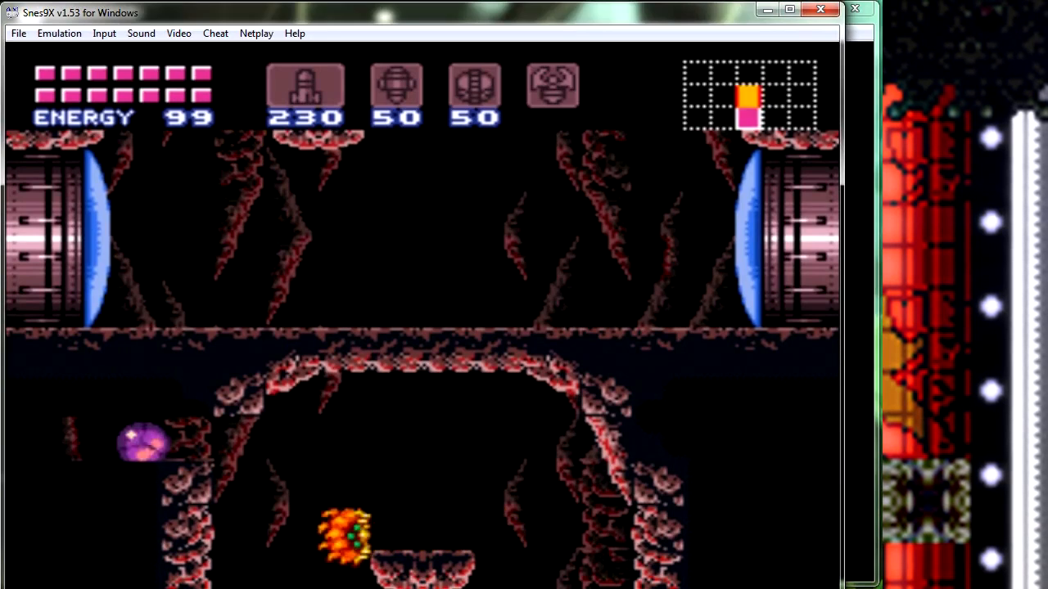
key(alt+F4)
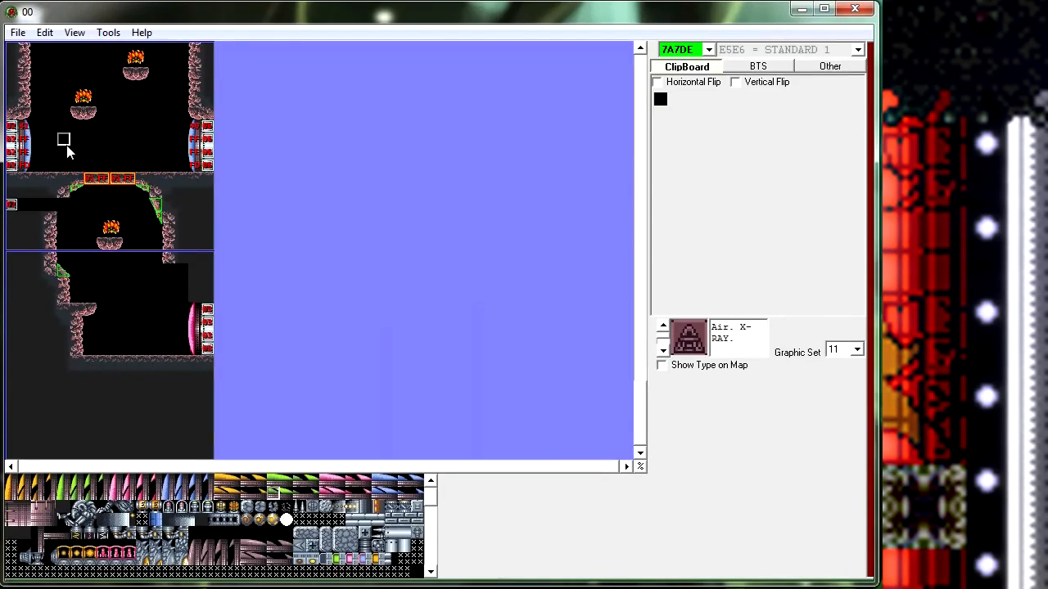
- Go back and forth between rooms 7A7DE and 7A9E5, and inspect the properties of 7A9E5's right door in the Door Editor
double_click(11, 146)
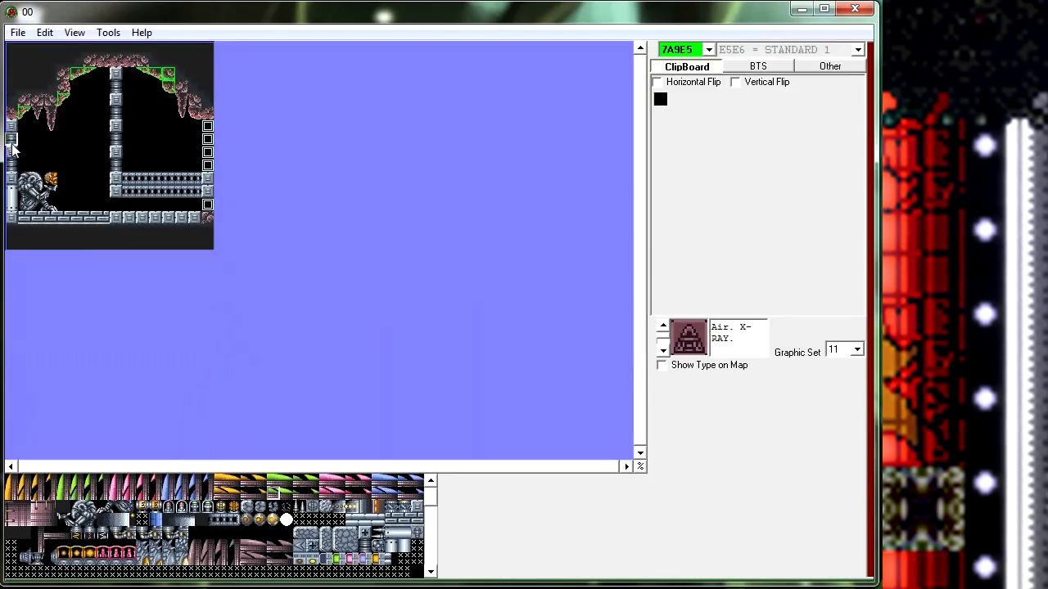
double_click(209, 141)
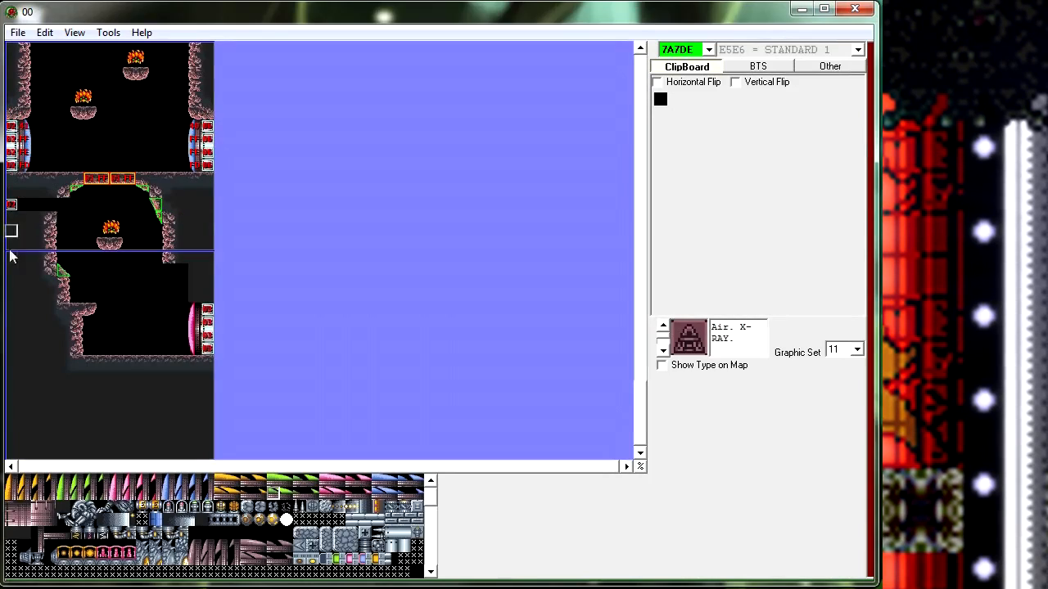
double_click(10, 144)
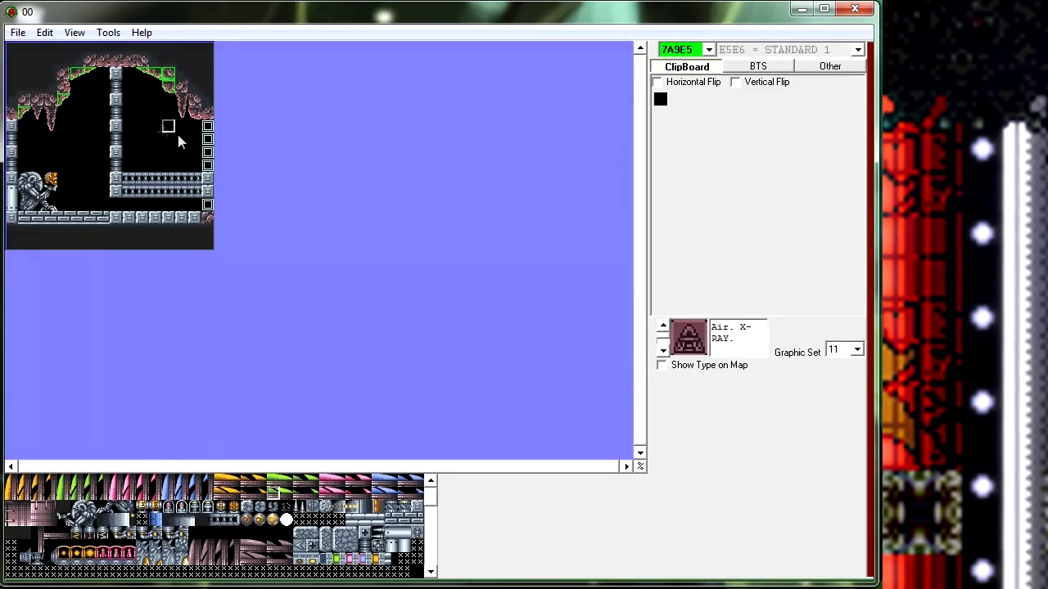
right_click(209, 162)
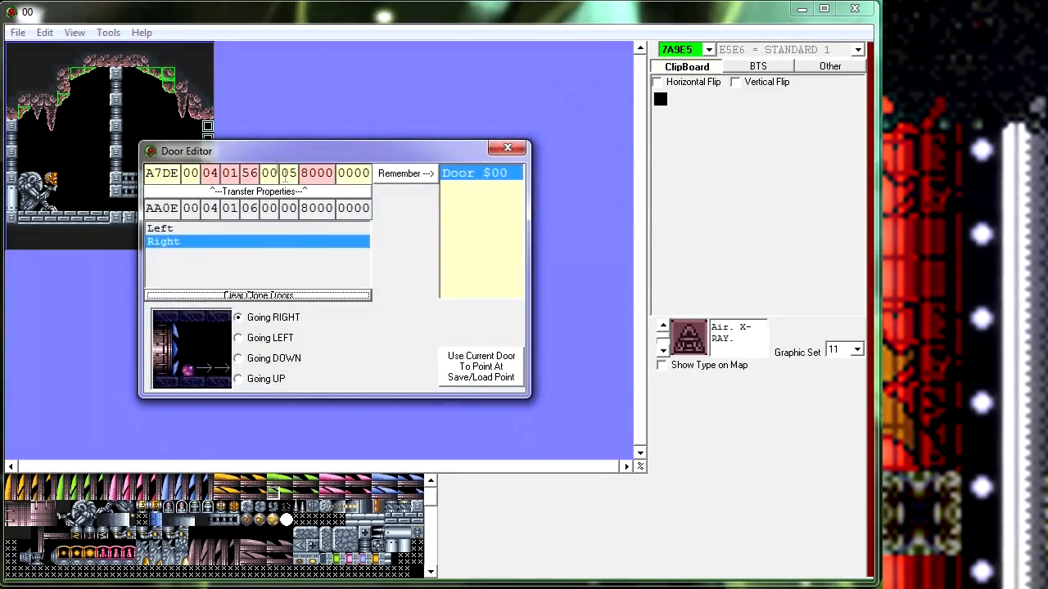
click(507, 147)
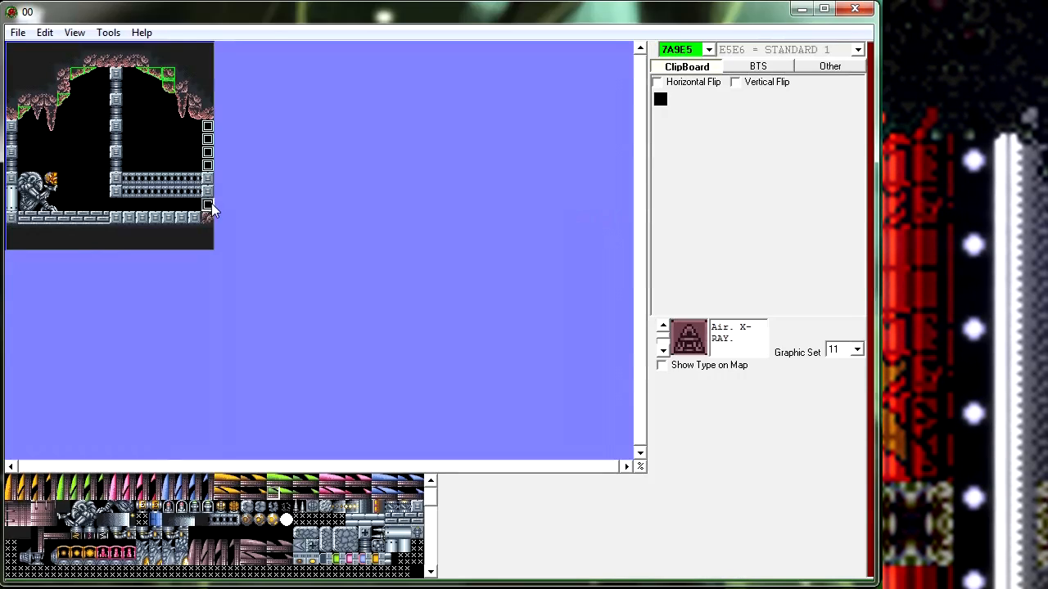
- Follow the low right door tile of room 7A9E5 into room 7A7DE and save that room
double_click(208, 205)
click(17, 33)
click(50, 69)
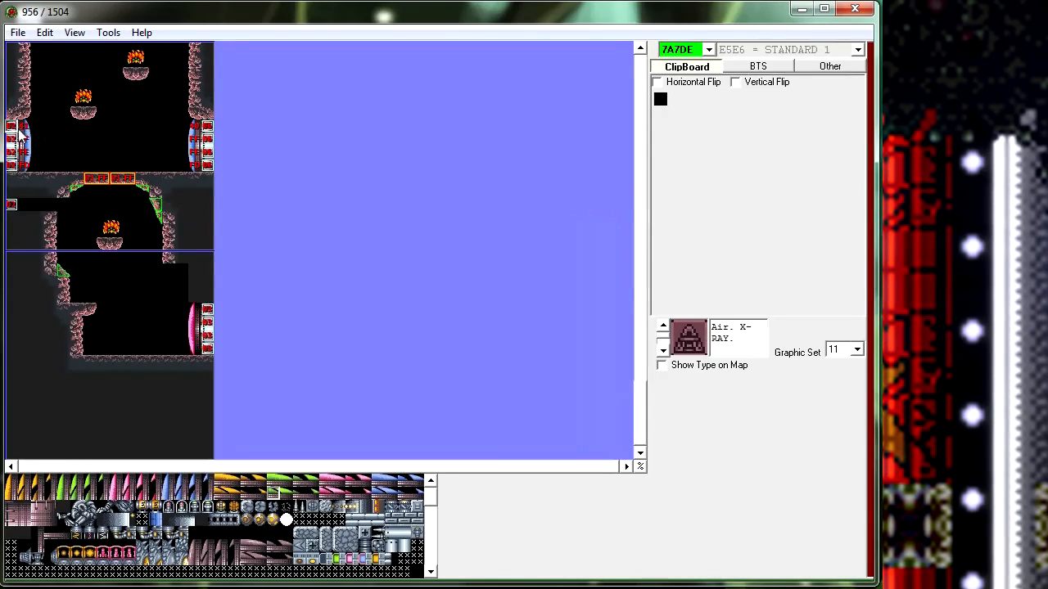
- Open room 7B167 through 7A7DE's right door and look up its Door Out pointer
click(115, 41)
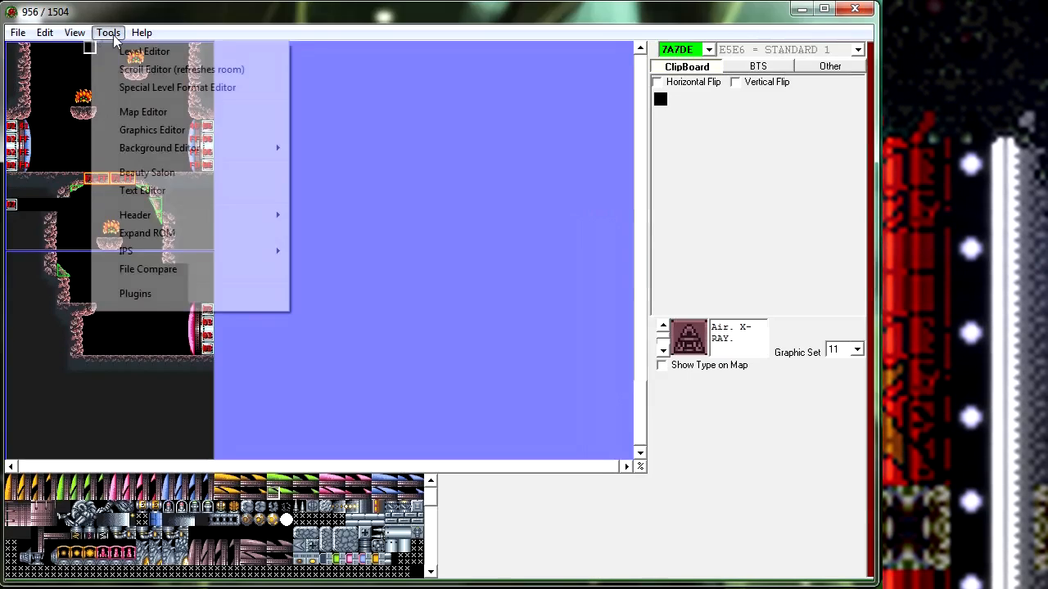
click(111, 49)
double_click(205, 143)
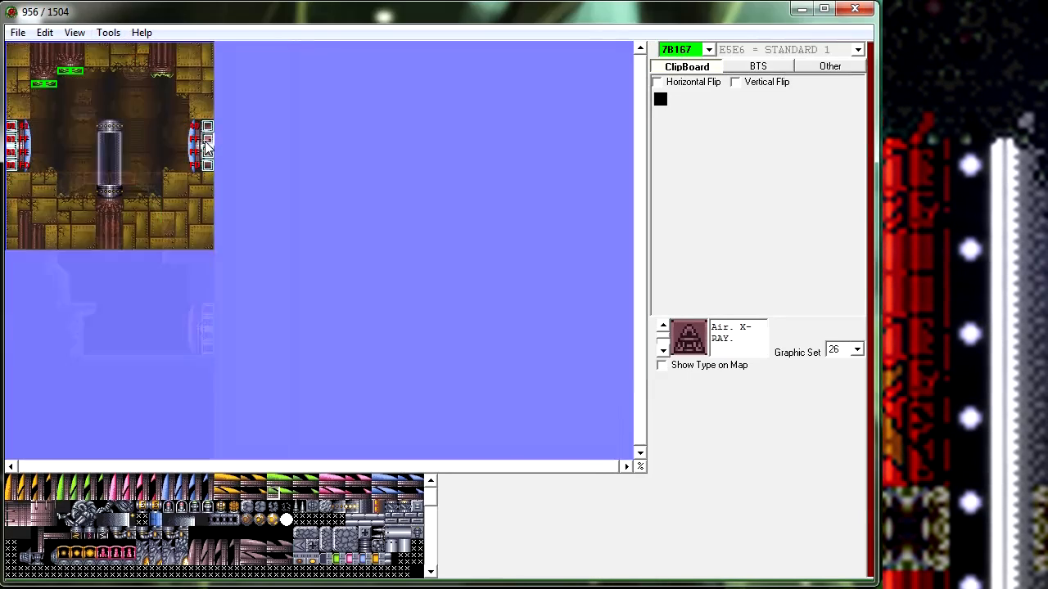
click(44, 33)
click(66, 124)
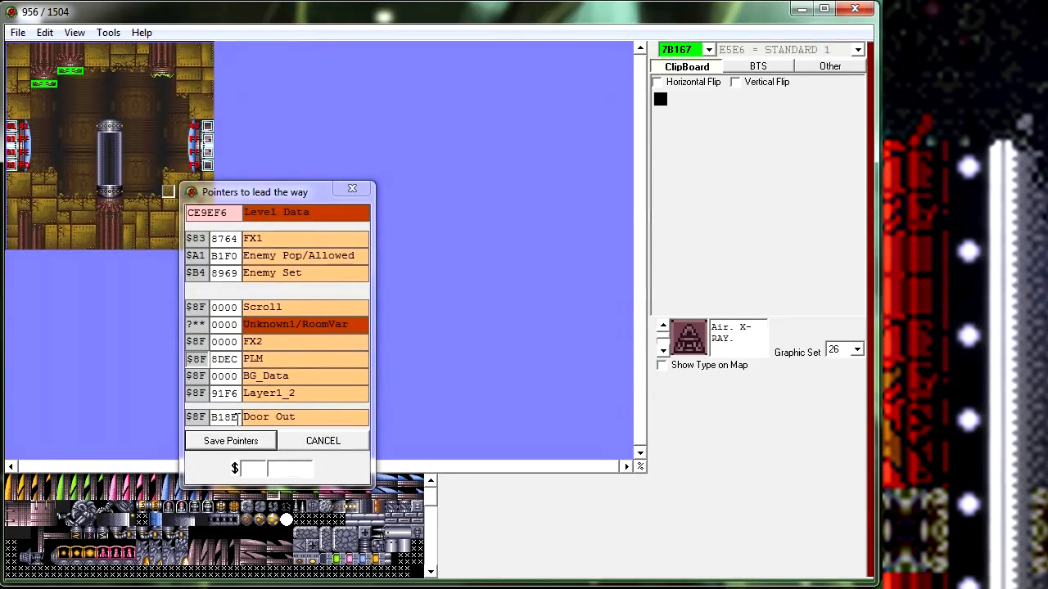
click(325, 444)
- Open room 7A9E5, set its Door Out pointer to B18E without copying the existing data, and save the room
double_click(11, 154)
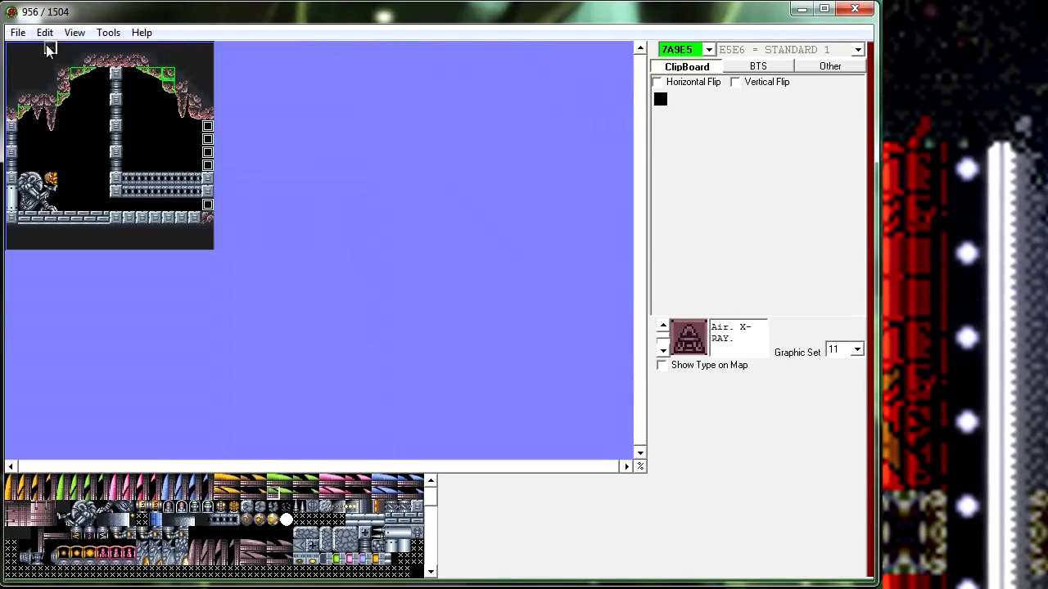
click(44, 32)
click(90, 124)
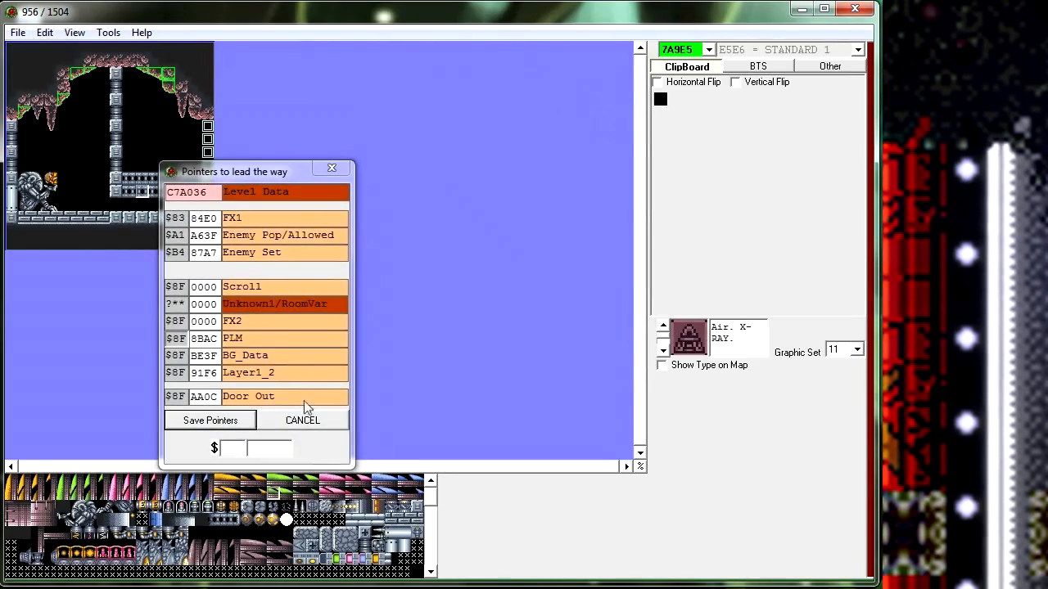
drag(219, 396, 174, 403)
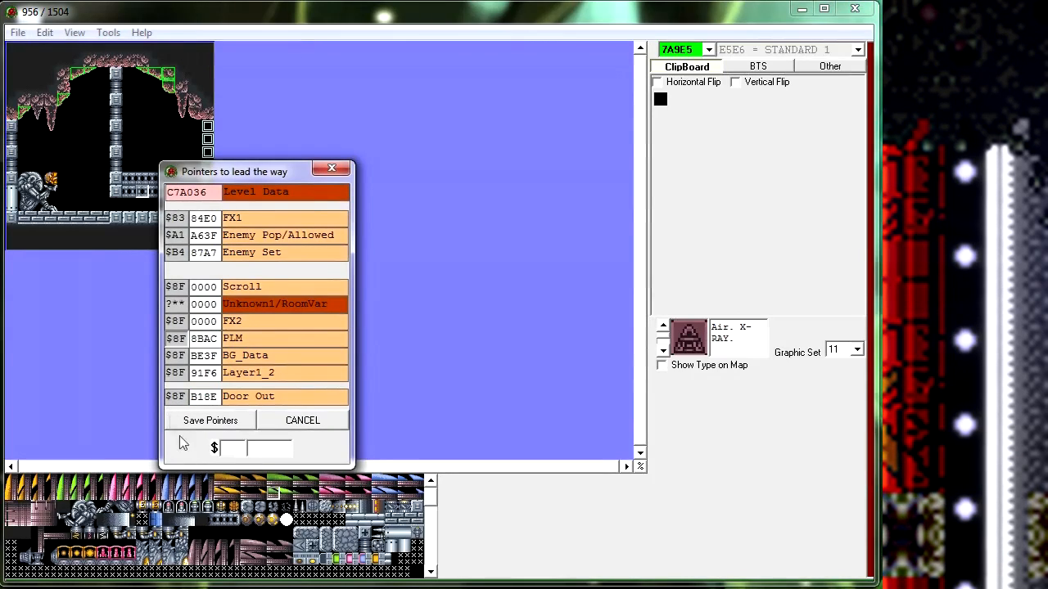
click(205, 423)
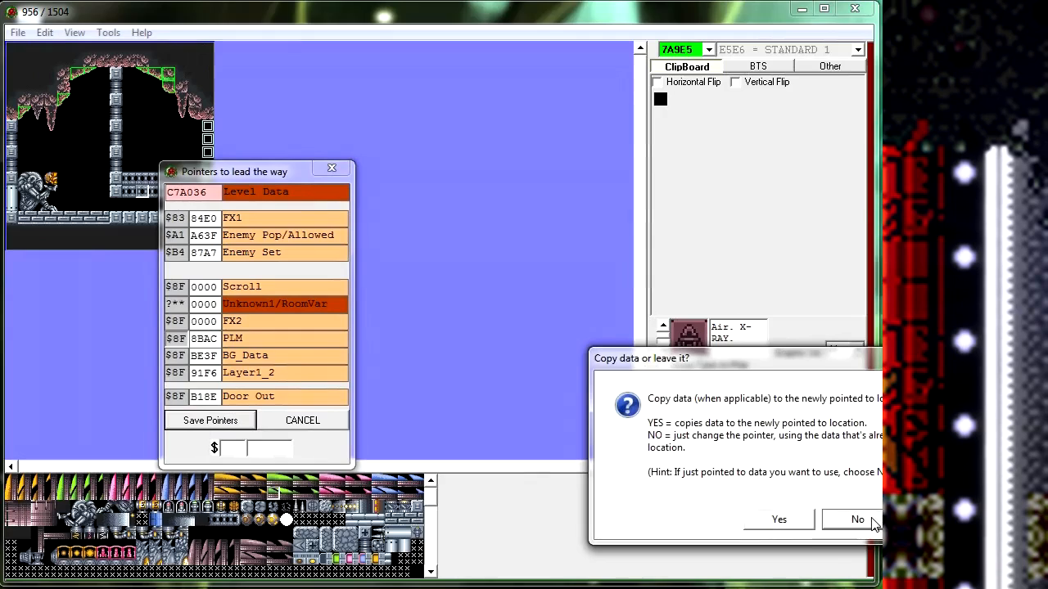
click(858, 519)
click(288, 422)
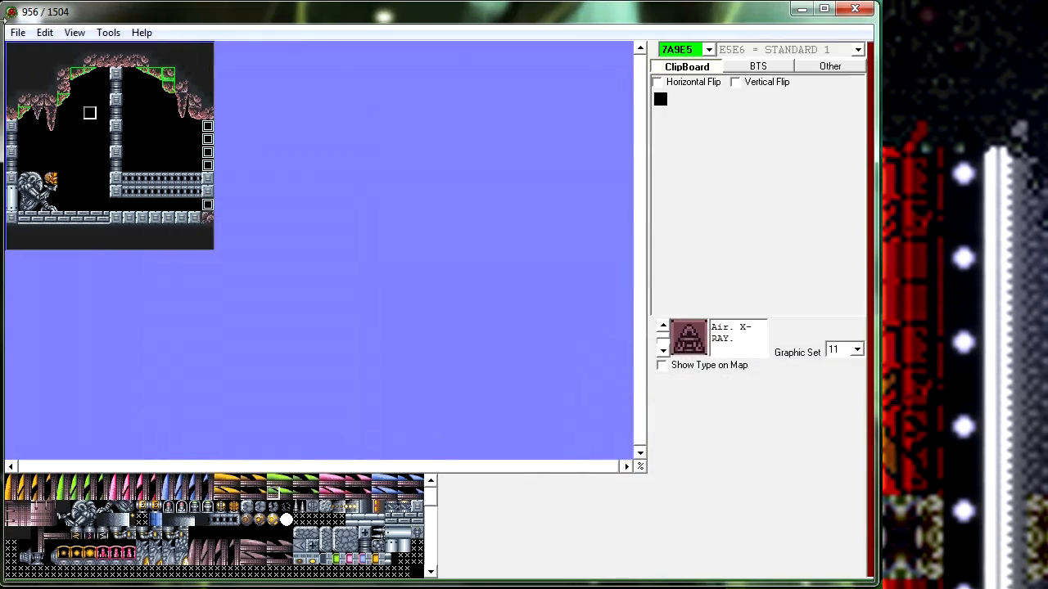
click(16, 33)
click(49, 69)
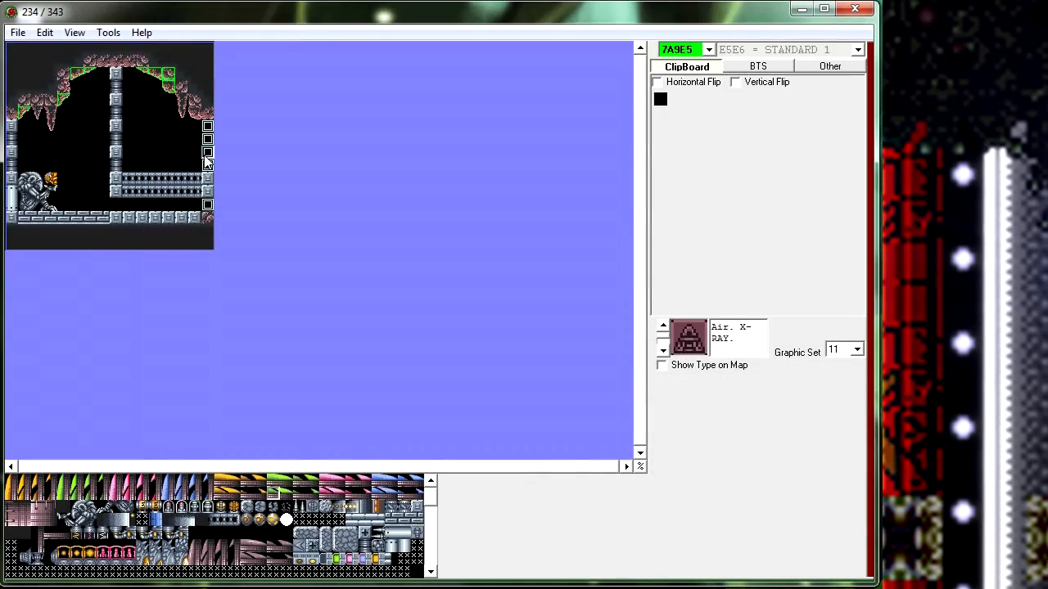
- Inspect room 7A9E5's right door in the Door Editor, then follow the door links through room 7B167 to room 7A7DE
double_click(207, 161)
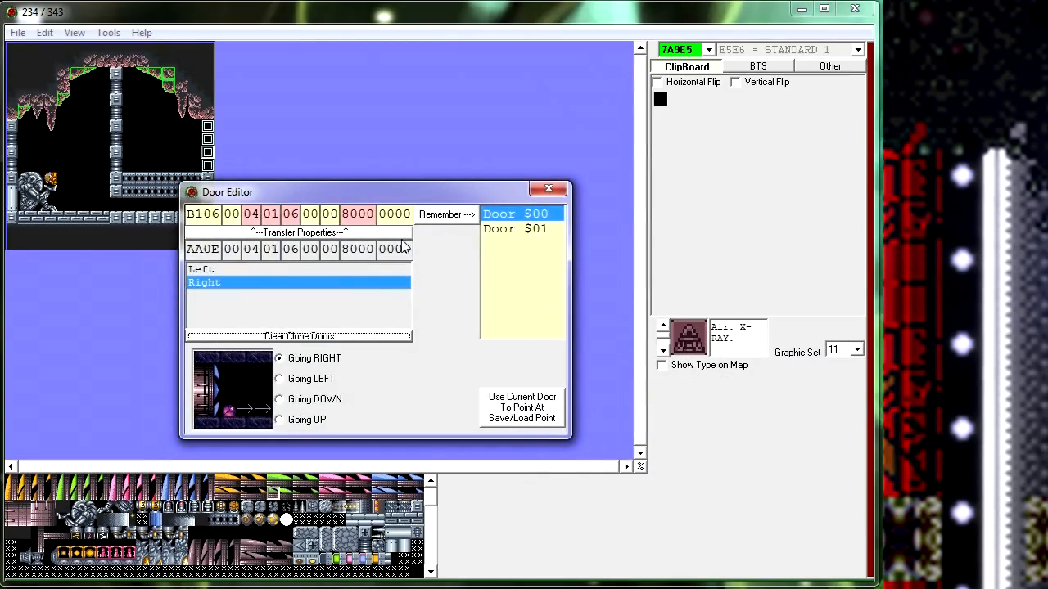
click(556, 190)
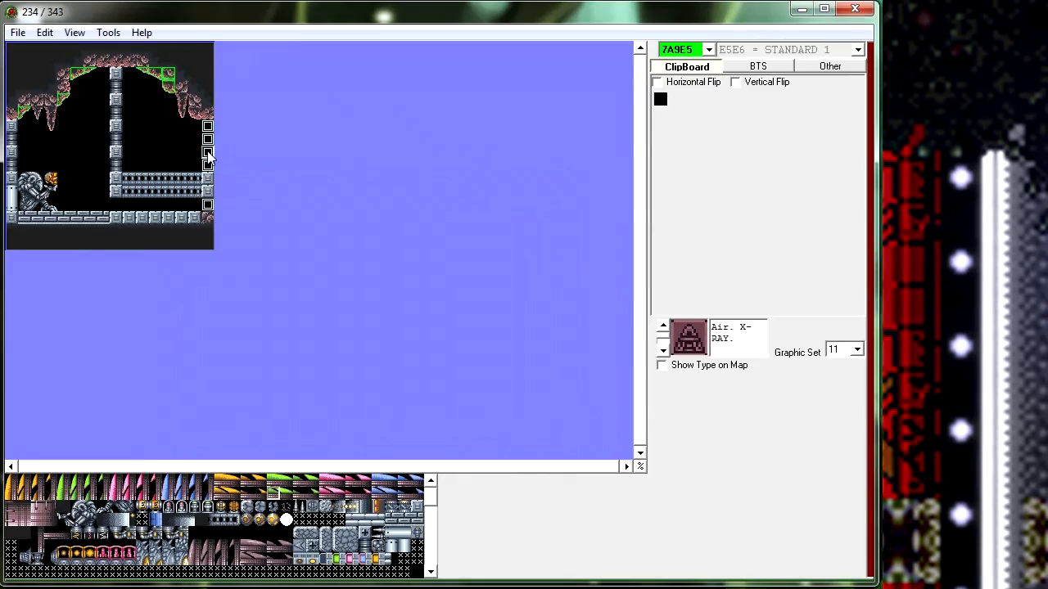
double_click(208, 156)
double_click(18, 146)
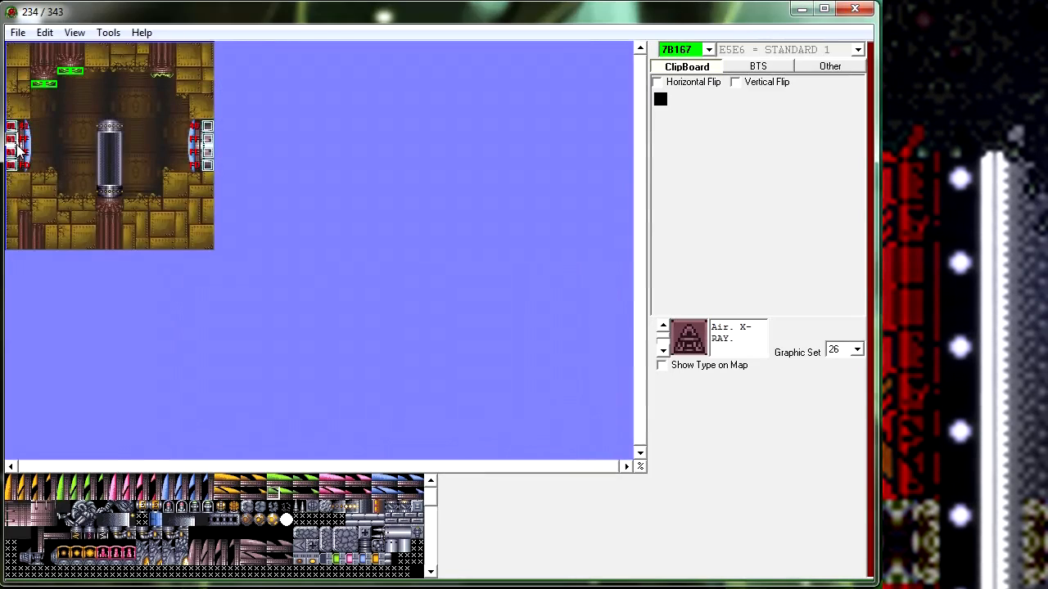
double_click(18, 145)
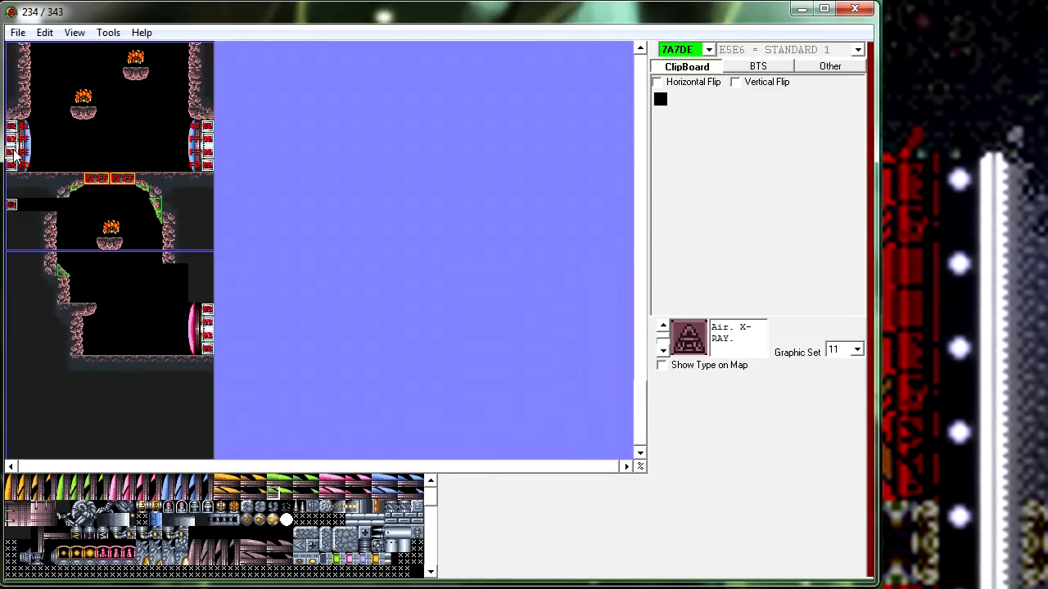
- Clear the clone doors in the Door Editor, then clone room 7A7DE's upper left door under the name Right
right_click(15, 156)
click(197, 173)
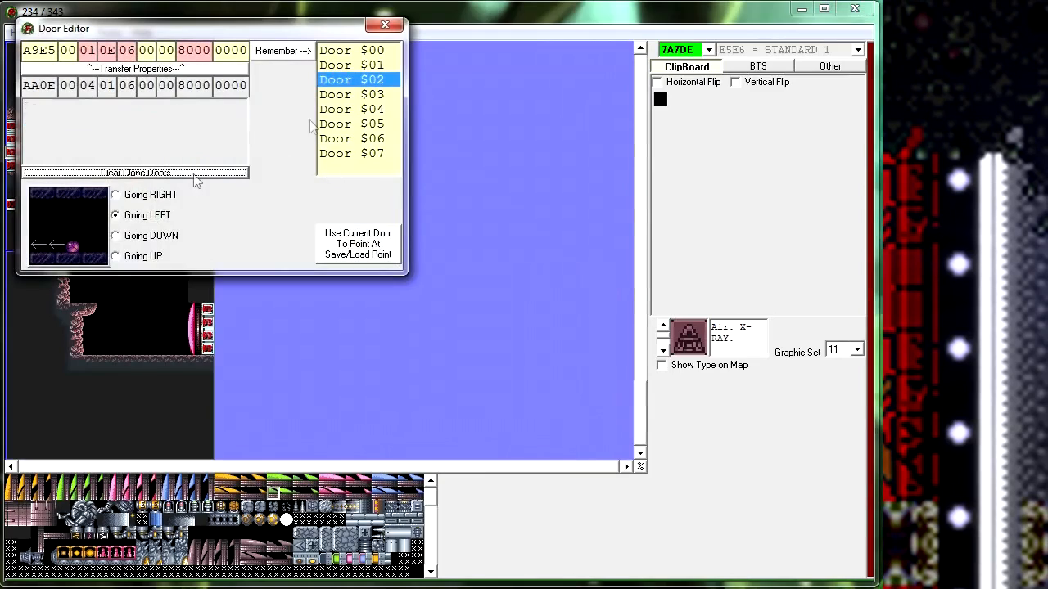
click(385, 27)
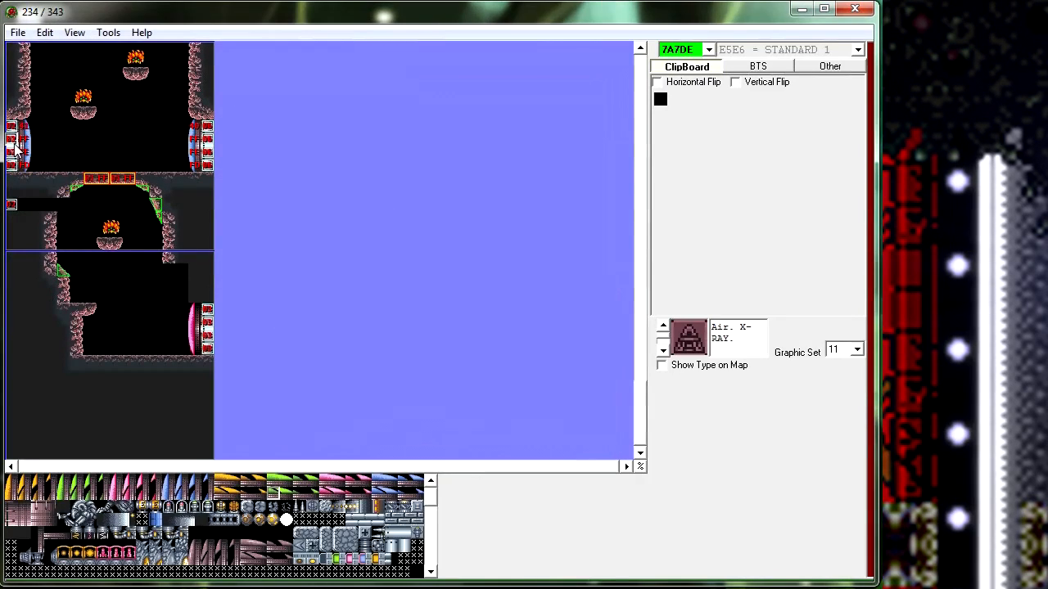
click(16, 147)
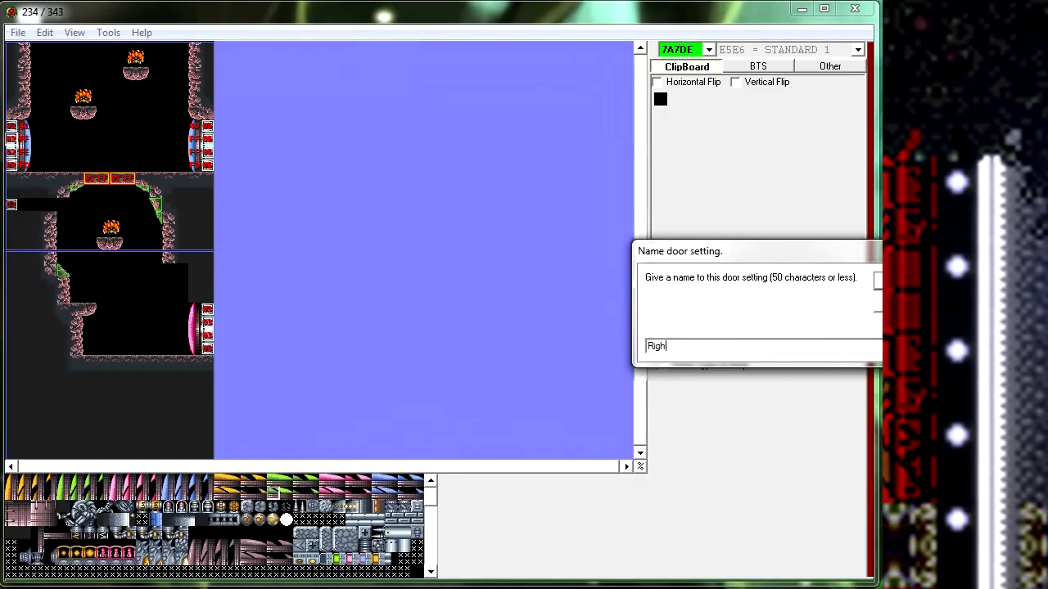
text(Righ)
key(Return)
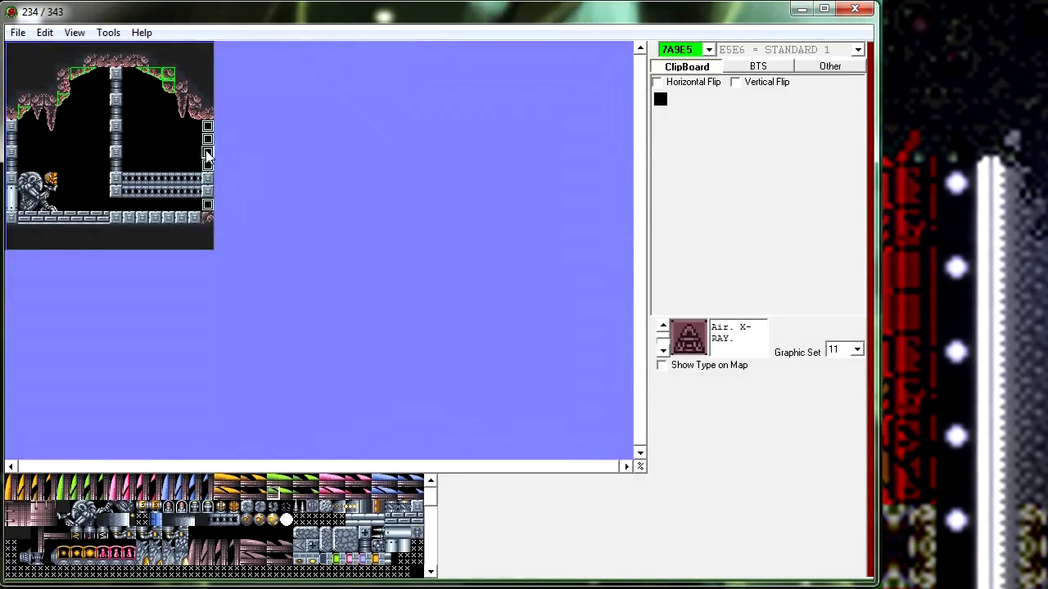
- Clone room 7A9E5's upper right door as Left1 and its low right door tile as Left2, and save the room
click(207, 155)
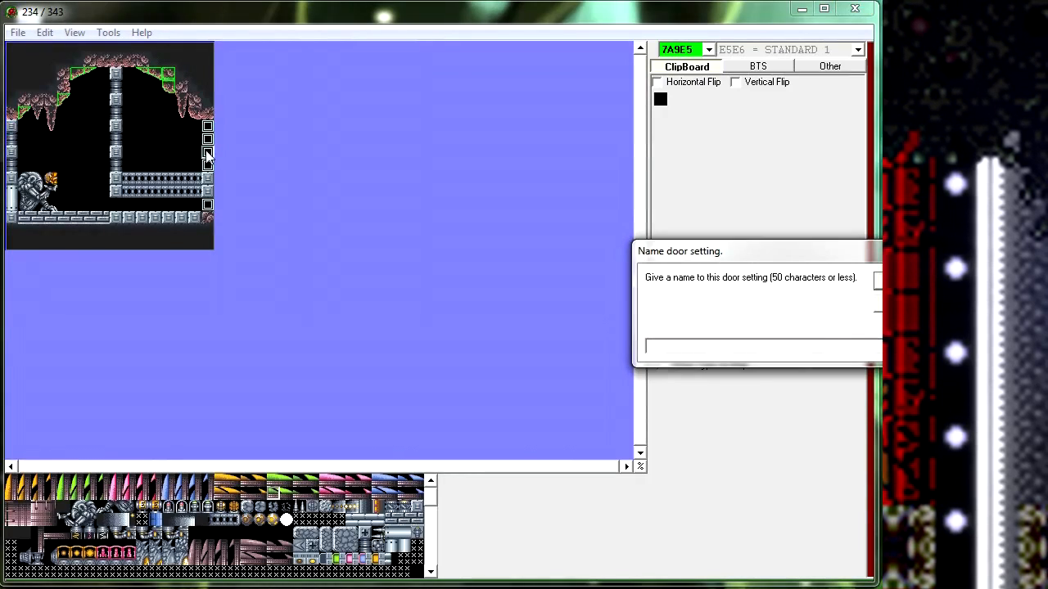
text(Left1)
key(Return)
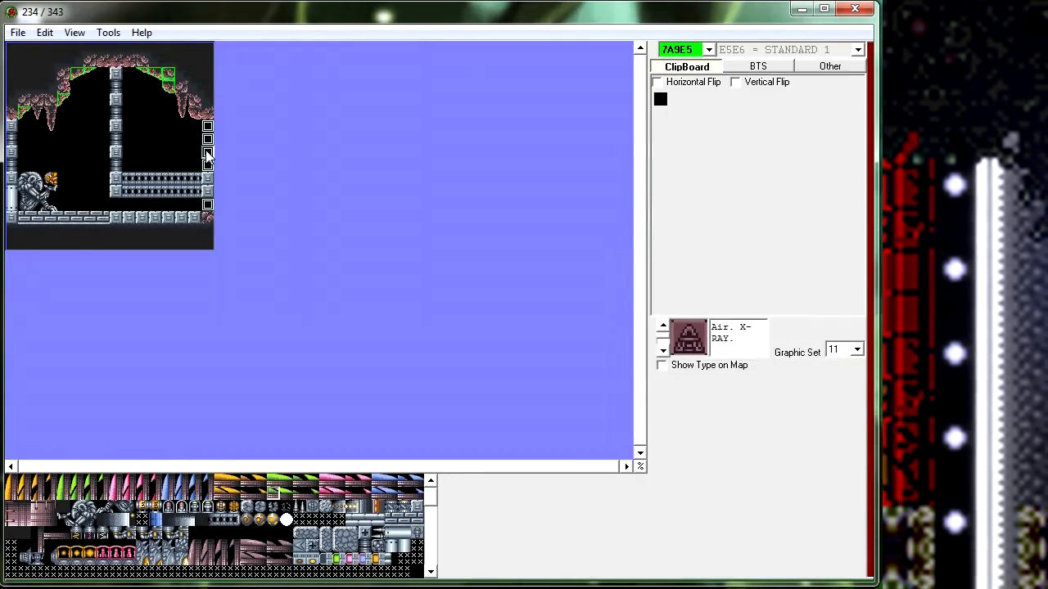
click(208, 206)
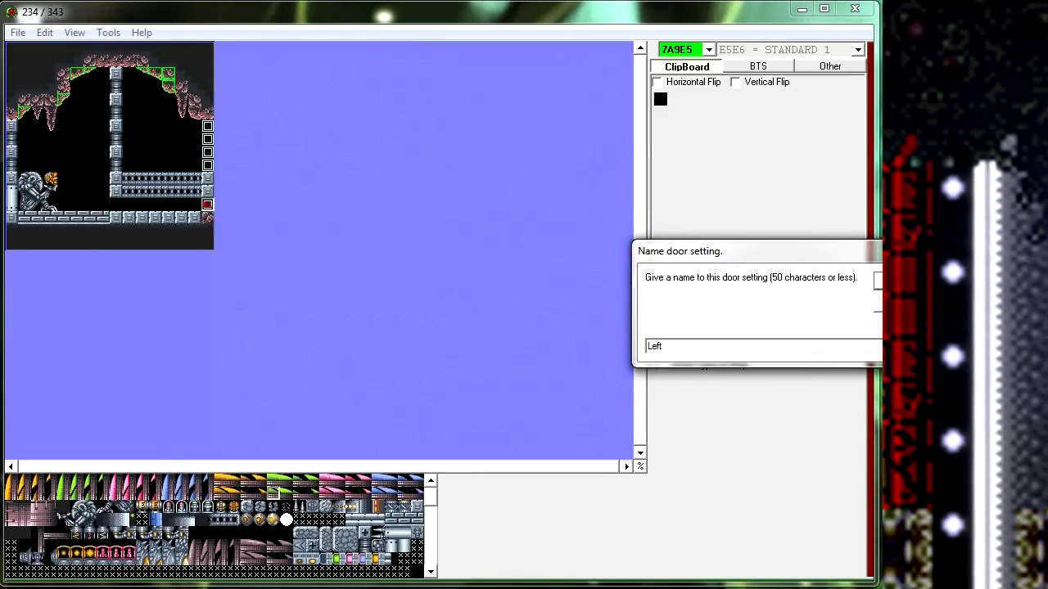
key(Return)
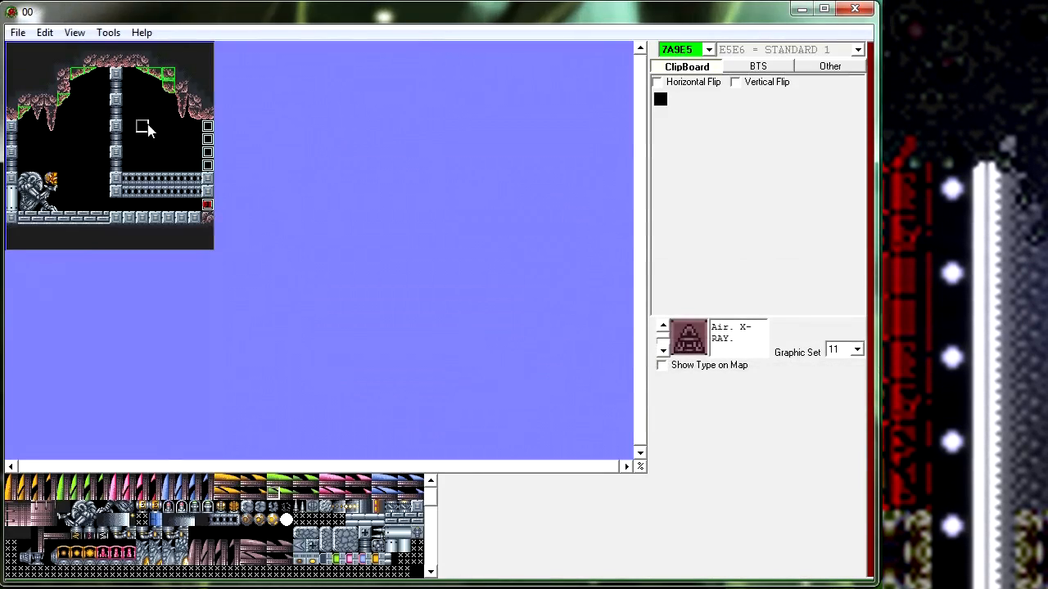
click(18, 32)
click(51, 69)
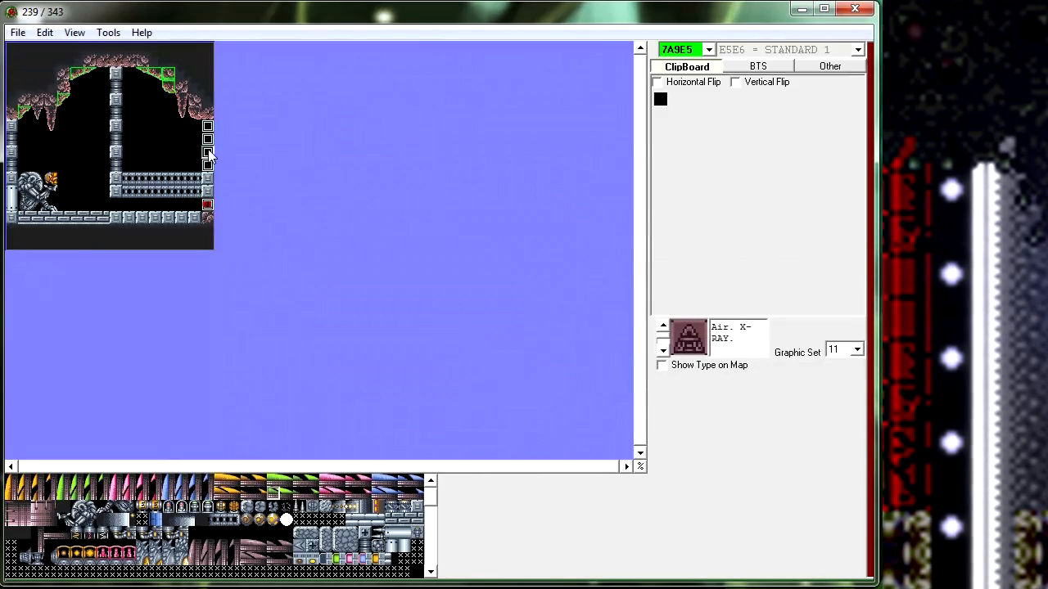
- Transfer the Right clone's properties to Door $00 of room 7A9E5, remember them, and save the room
double_click(209, 154)
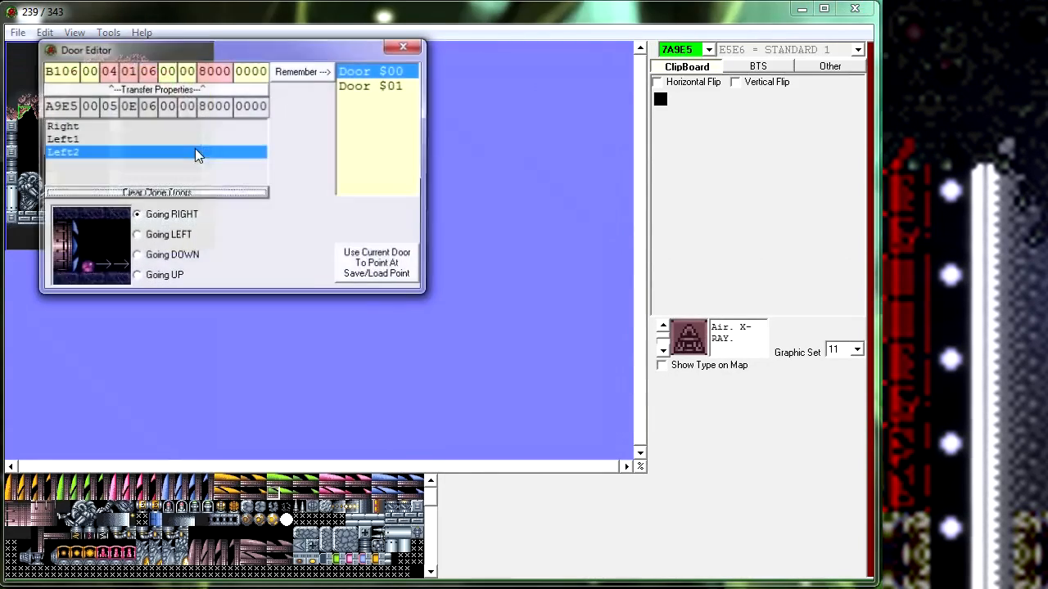
click(122, 126)
click(178, 91)
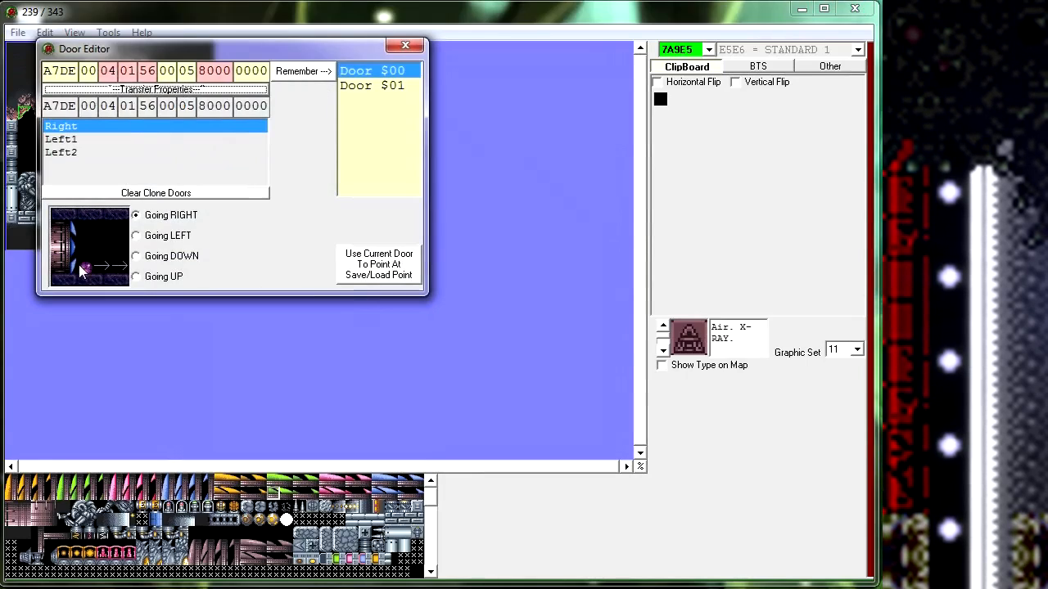
click(303, 71)
click(405, 45)
click(18, 32)
click(52, 71)
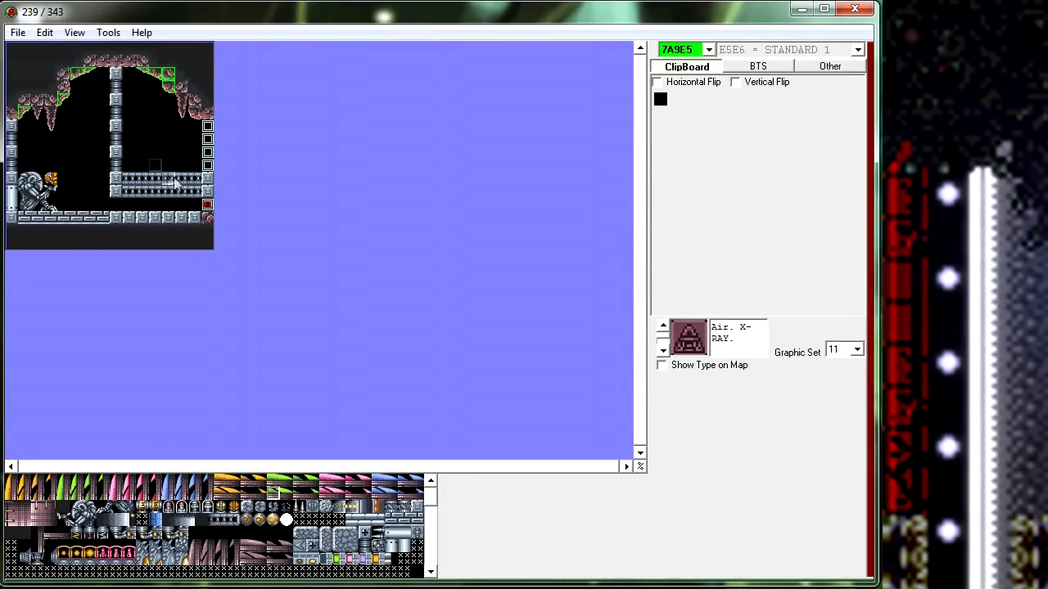
- Transfer the Right clone's properties to Door $01, make it going right without a door cap (00), remember it, and save the room
double_click(209, 209)
click(131, 145)
click(205, 112)
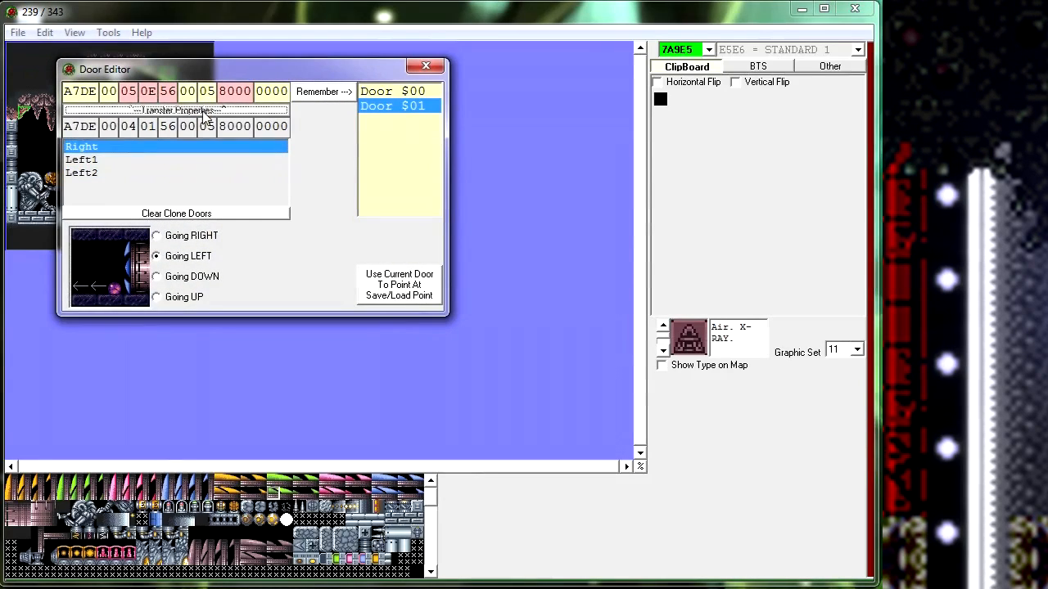
click(204, 115)
click(327, 93)
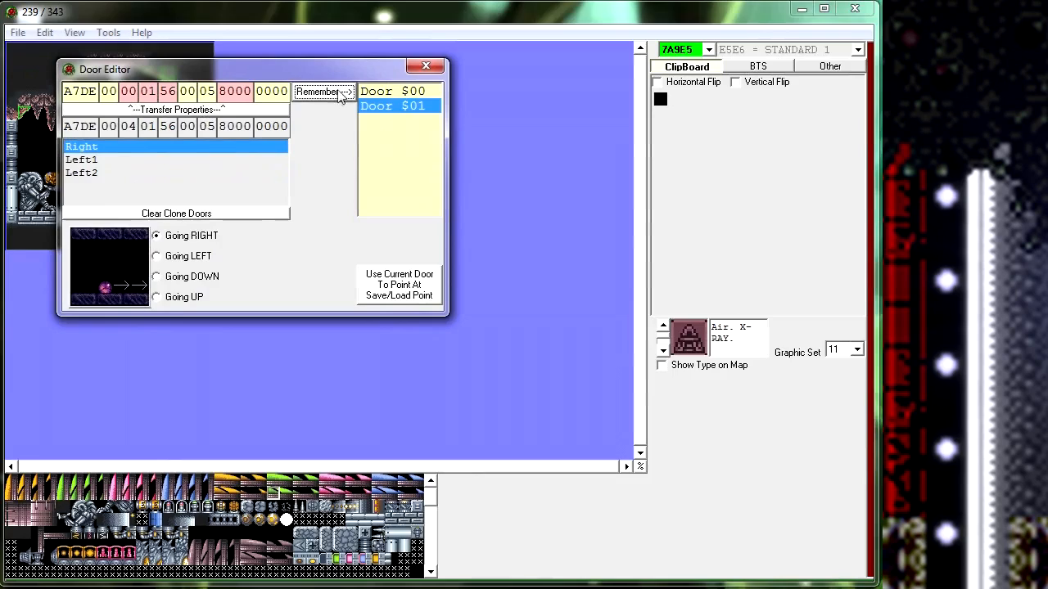
click(424, 65)
click(16, 32)
click(49, 68)
- Follow the door into room 7A7DE, launch the Snes9X test, and walk through the upper left door into 7A9E5 and back
double_click(210, 164)
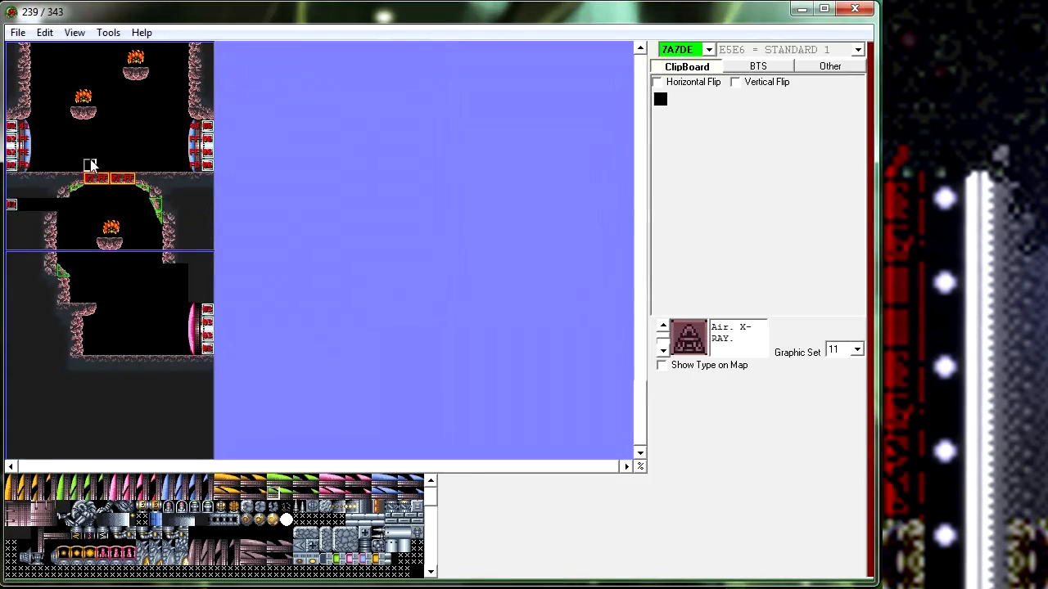
key(ctrl+t)
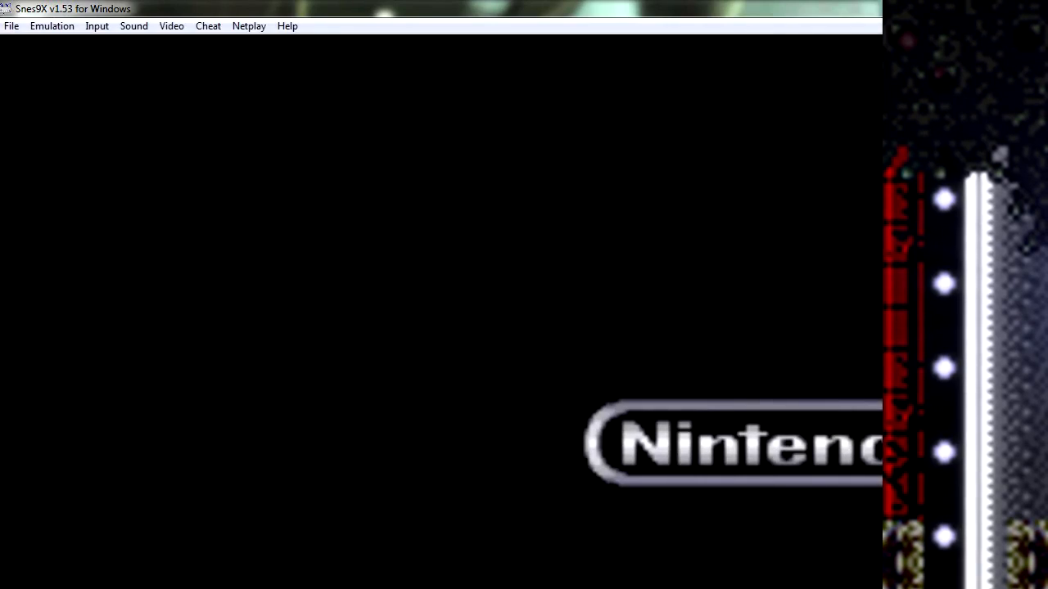
key(Tab)
key(Left)
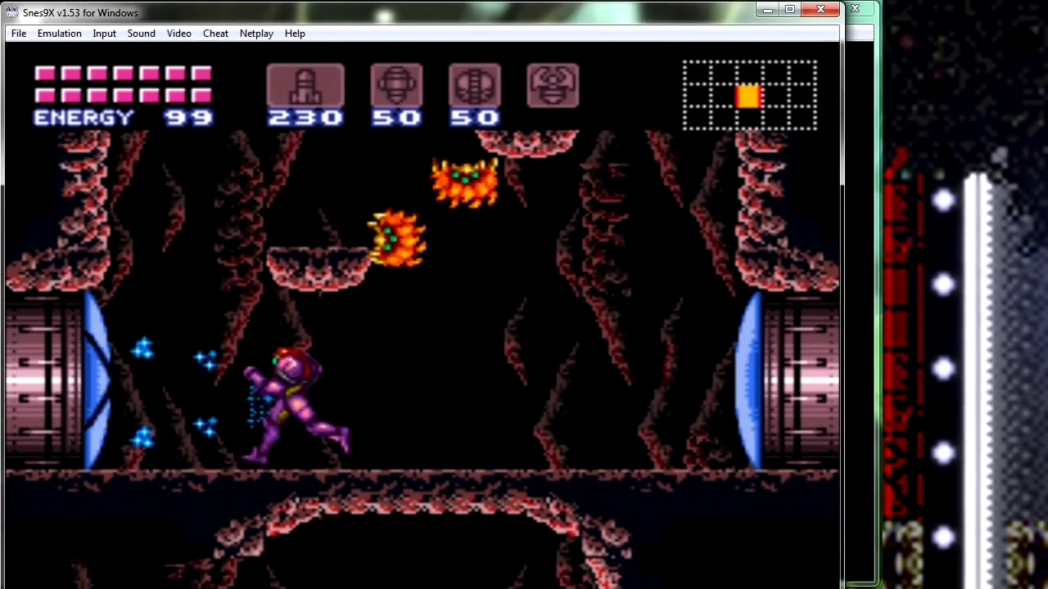
key(Left)
key(Tab)
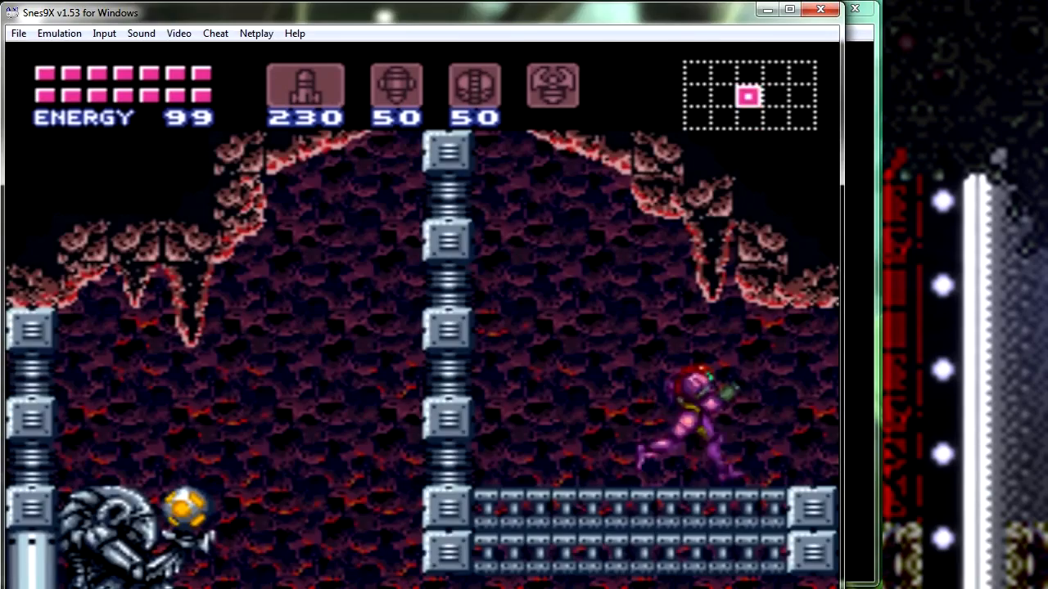
key(Right)
key(Tab)
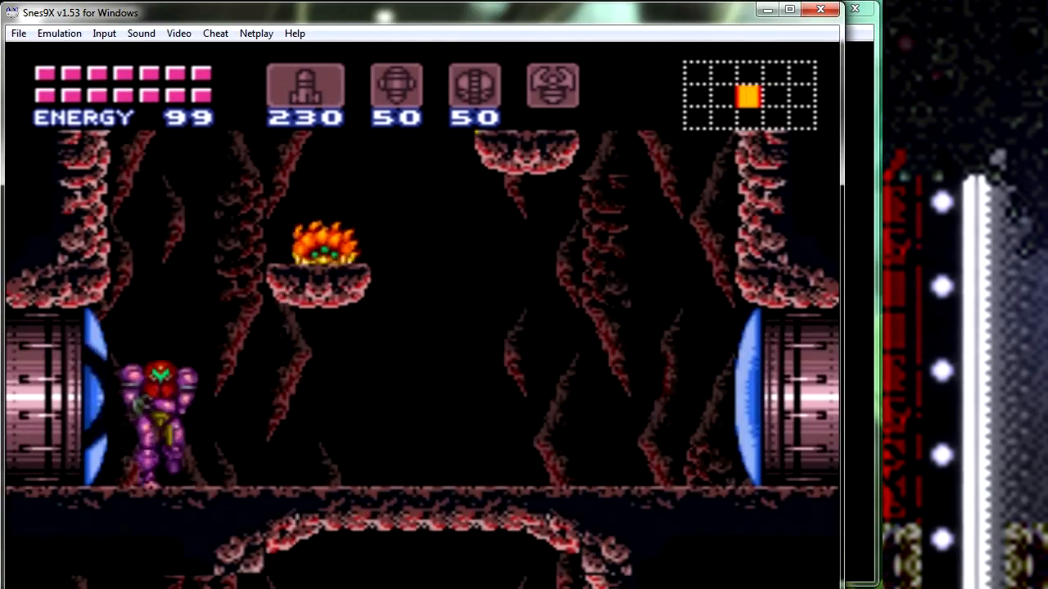
- Drop down the shaft of 7A7DE and test the lower left passage into room 7A9E5 and back
key(Right)
key(Left)
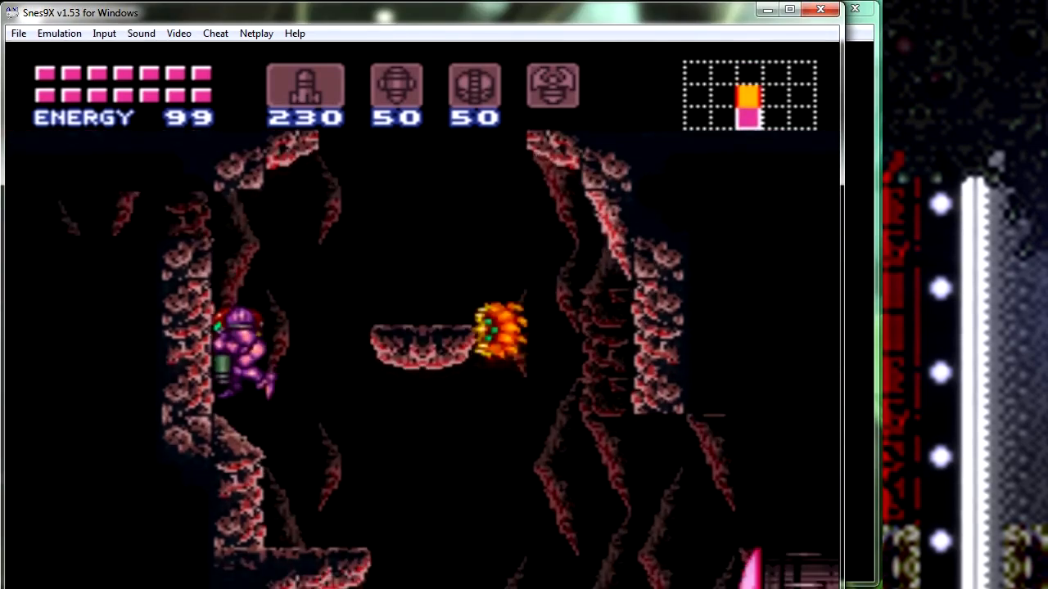
key(Left)
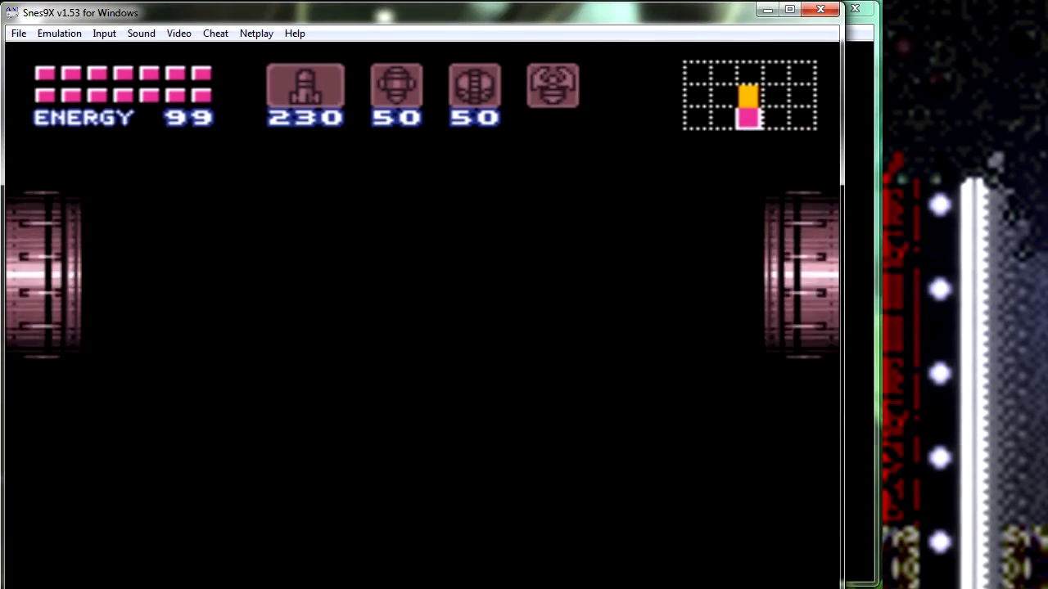
key(Tab)
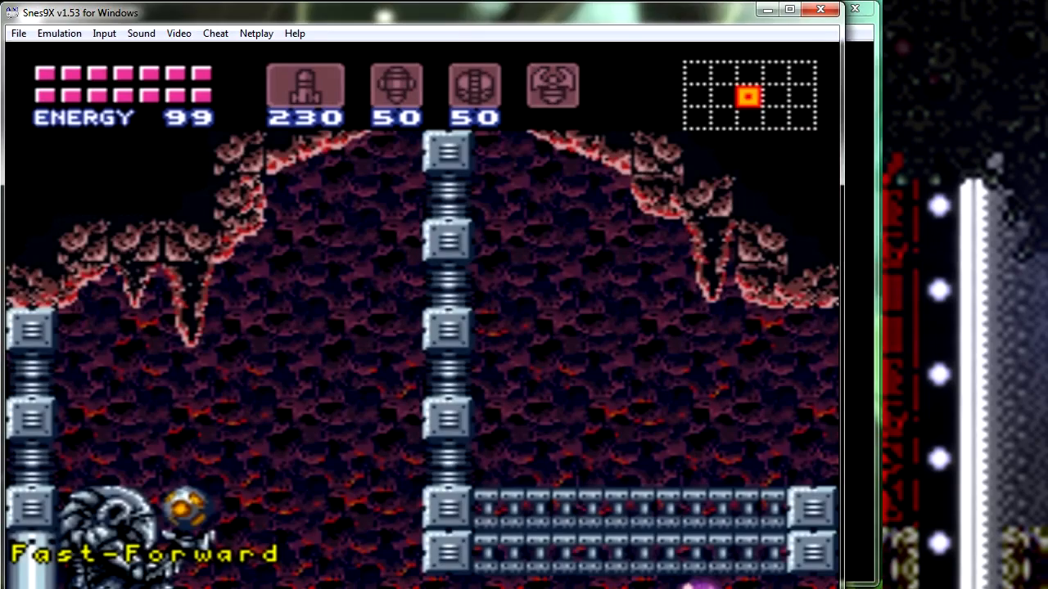
key(Tab)
key(Right)
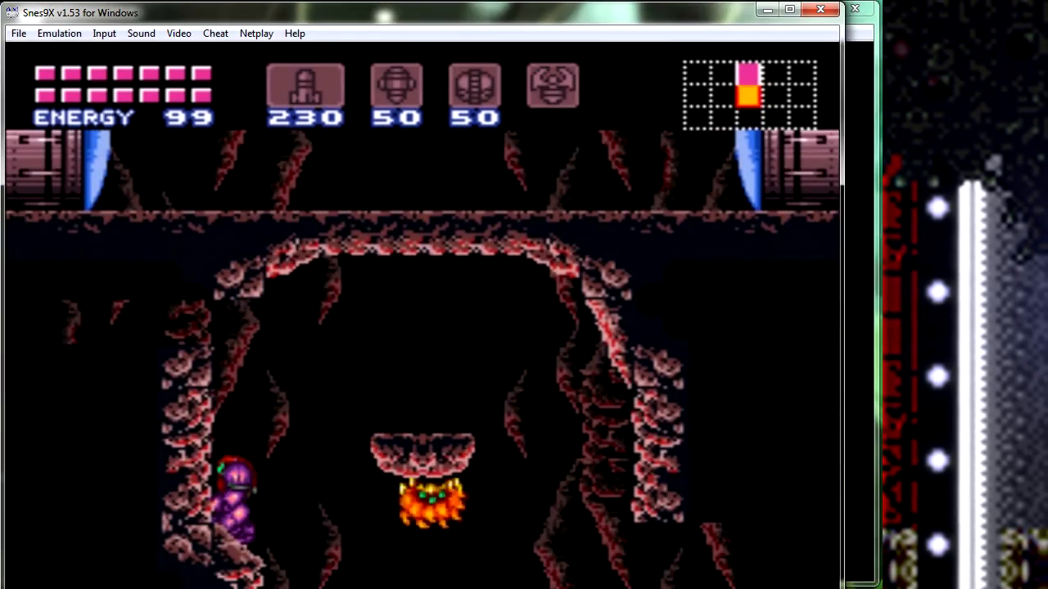
- Climb through the breakable floor blocks to the upper part of the shaft and shoot open its left door
key(v)
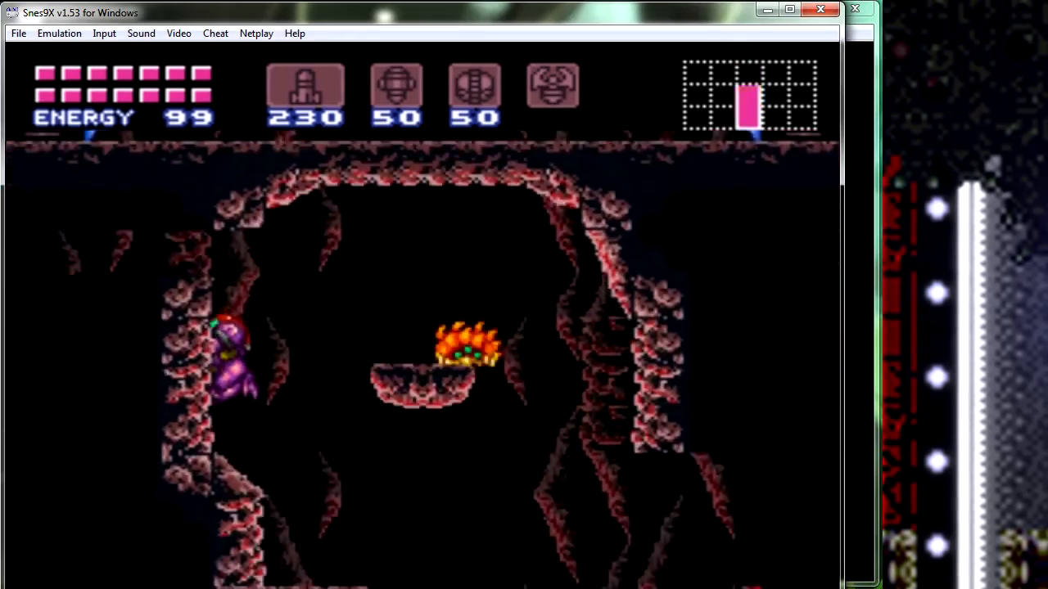
key(Right)
key(v)
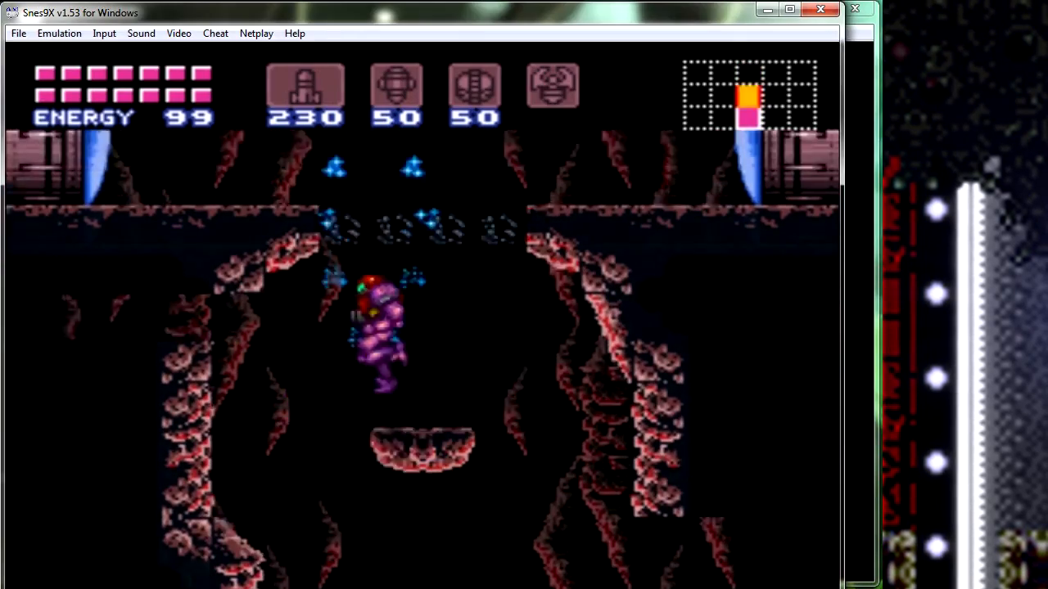
key(Left)
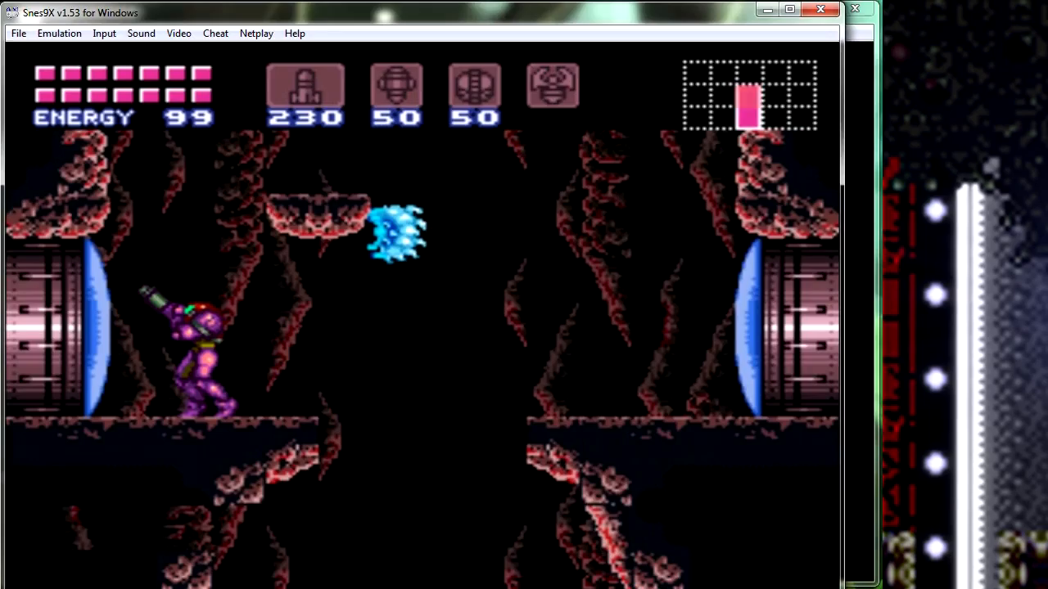
key(Right)
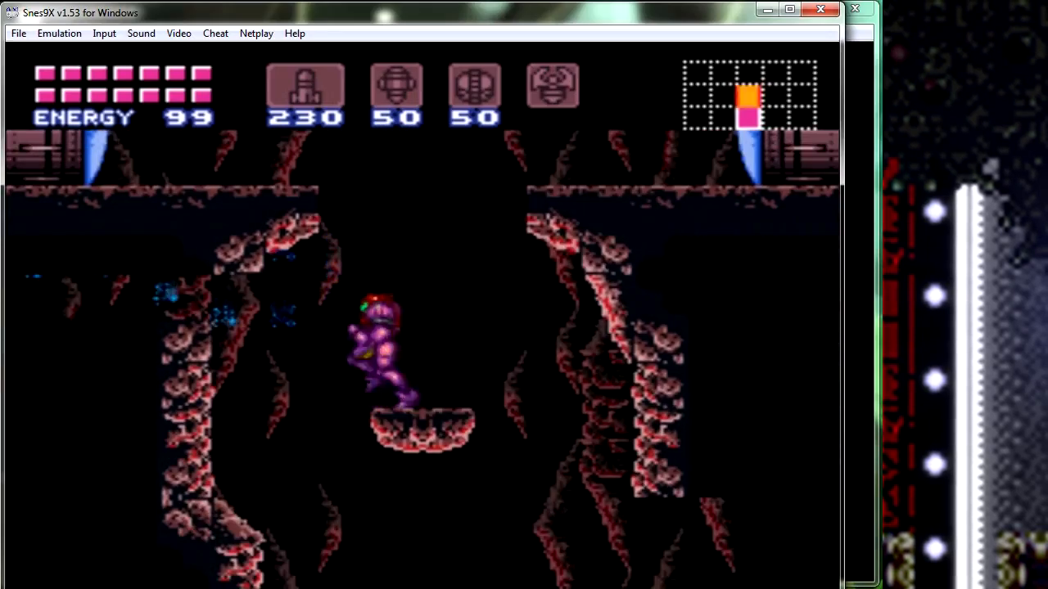
key(Left)
key(v)
key(Right)
key(Left)
key(Left)
key(Up)
key(Right)
key(v)
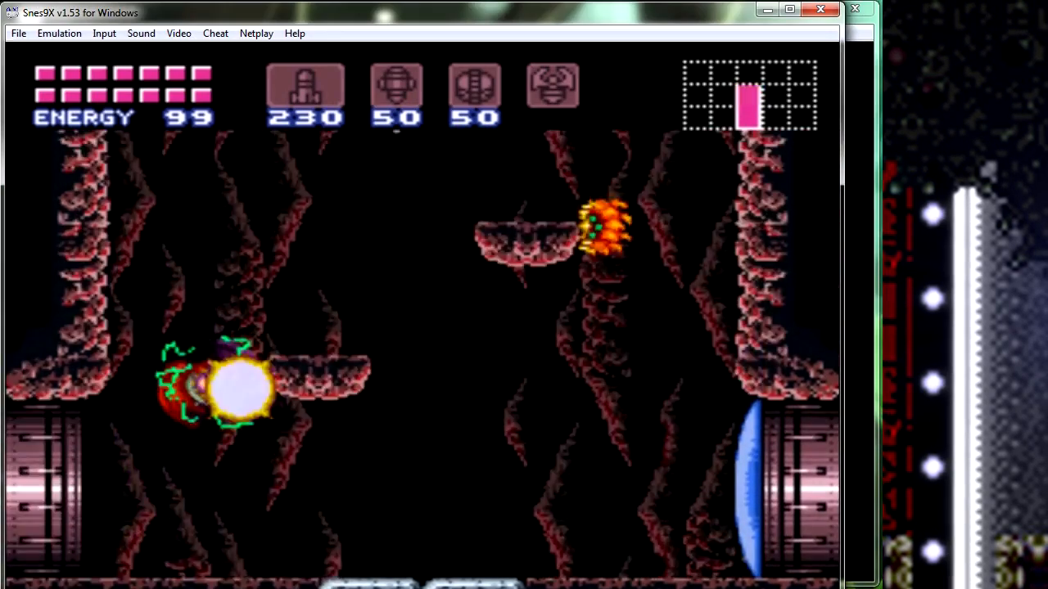
- Enter room 7A9E5 through the opened upper left door and return to the shaft through the same door
key(Left)
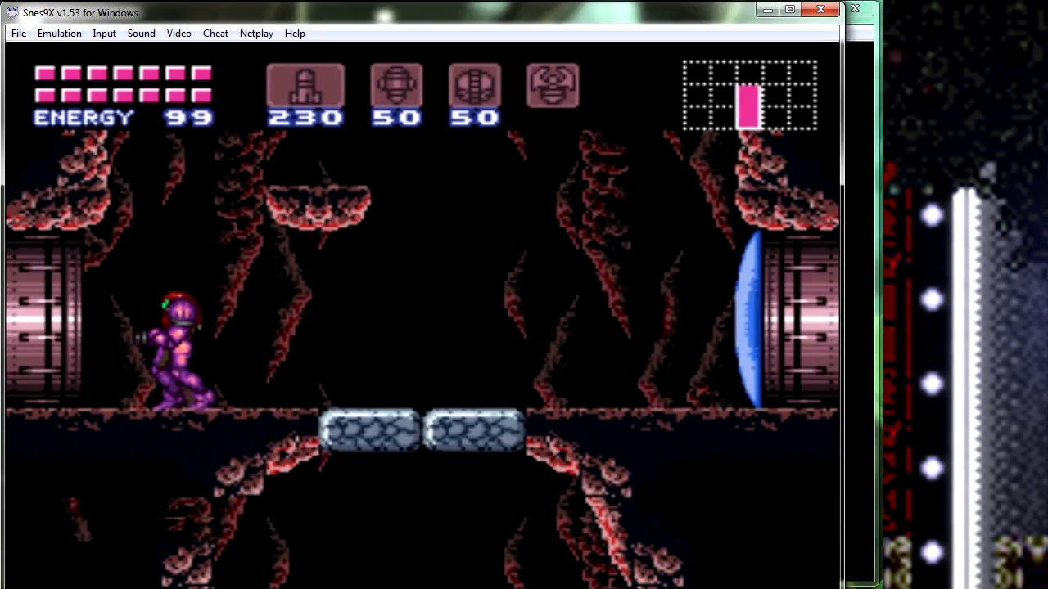
key(Left)
key(Left)
key(v)
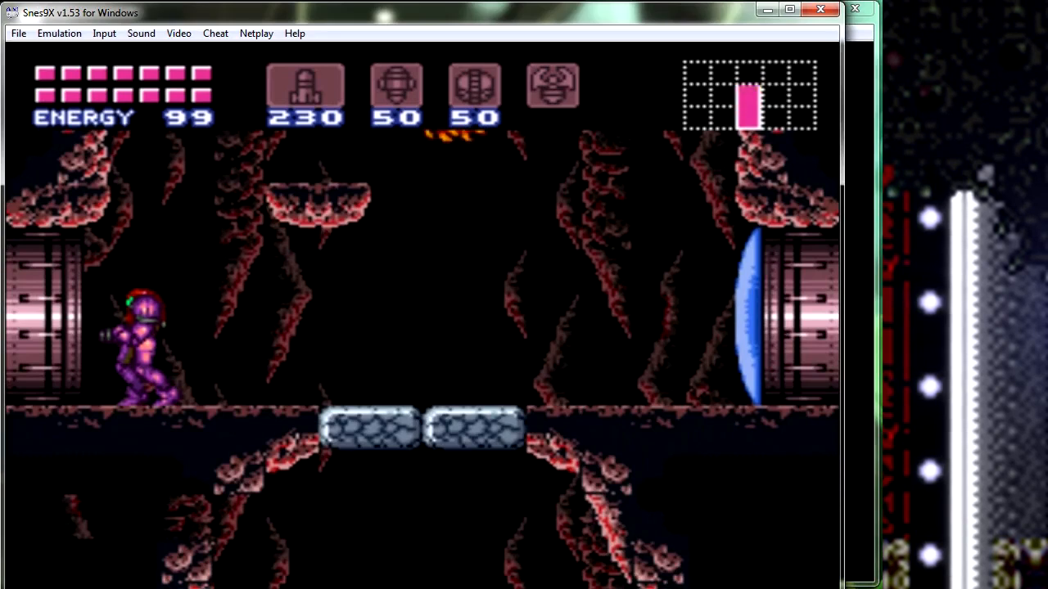
key(Left)
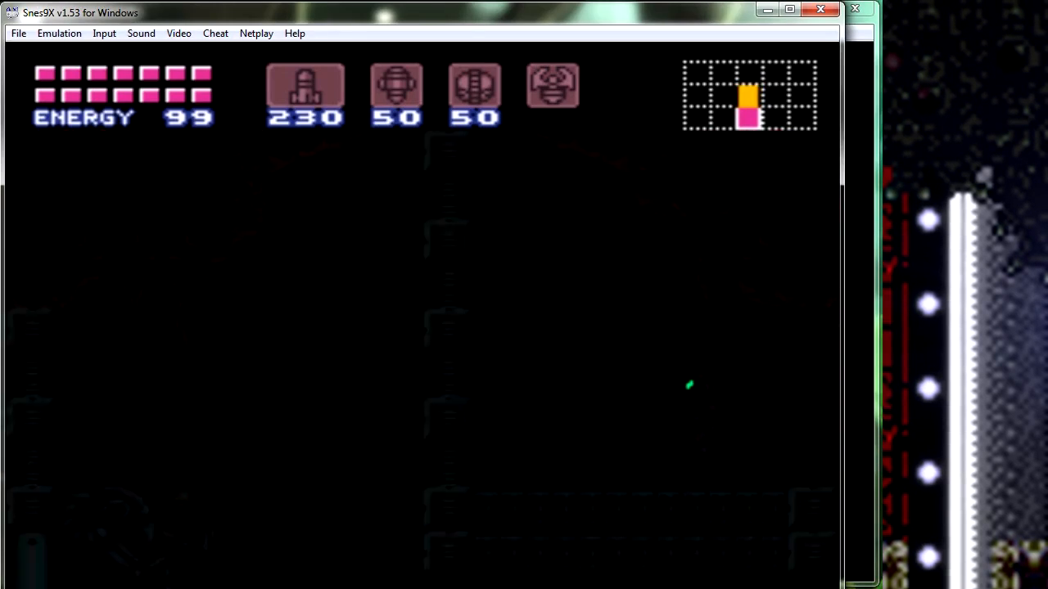
key(Right)
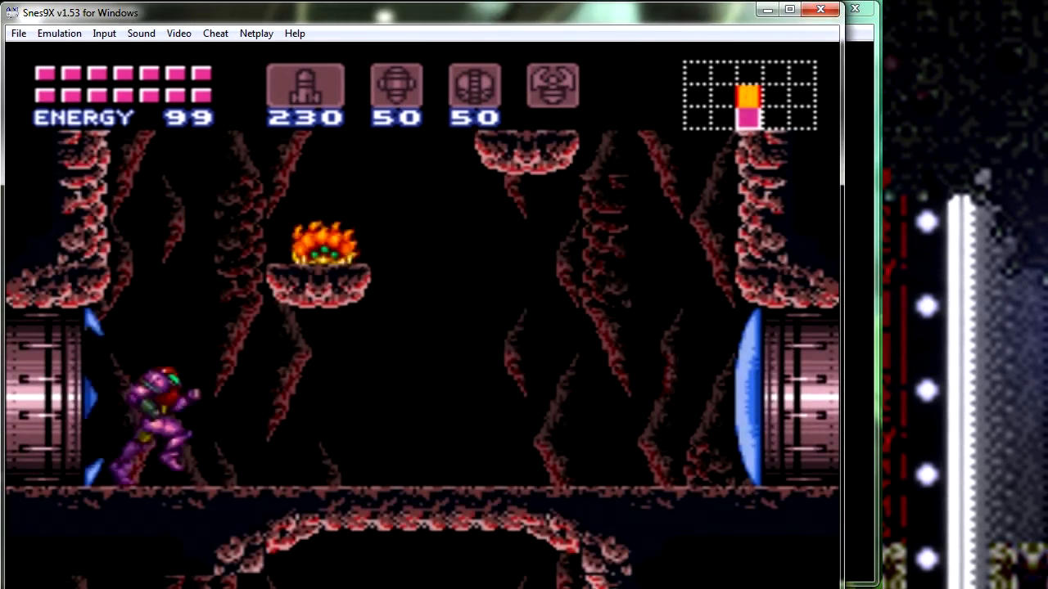
- Retest the lower left passage by entering the Chozo room and leaving through its low right exit
key(Right)
key(Left)
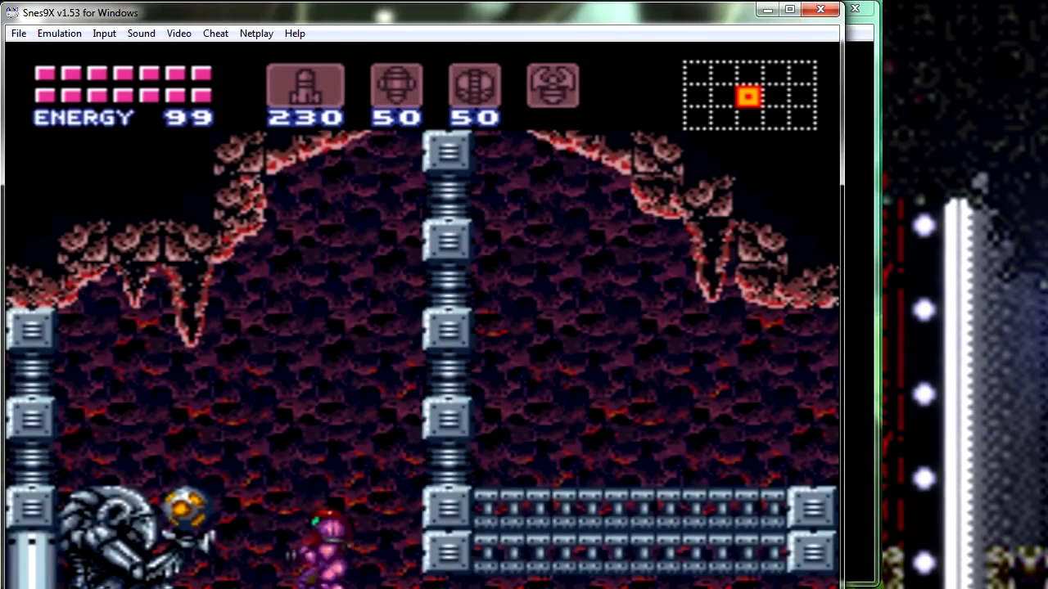
key(v)
key(Right)
key(Left)
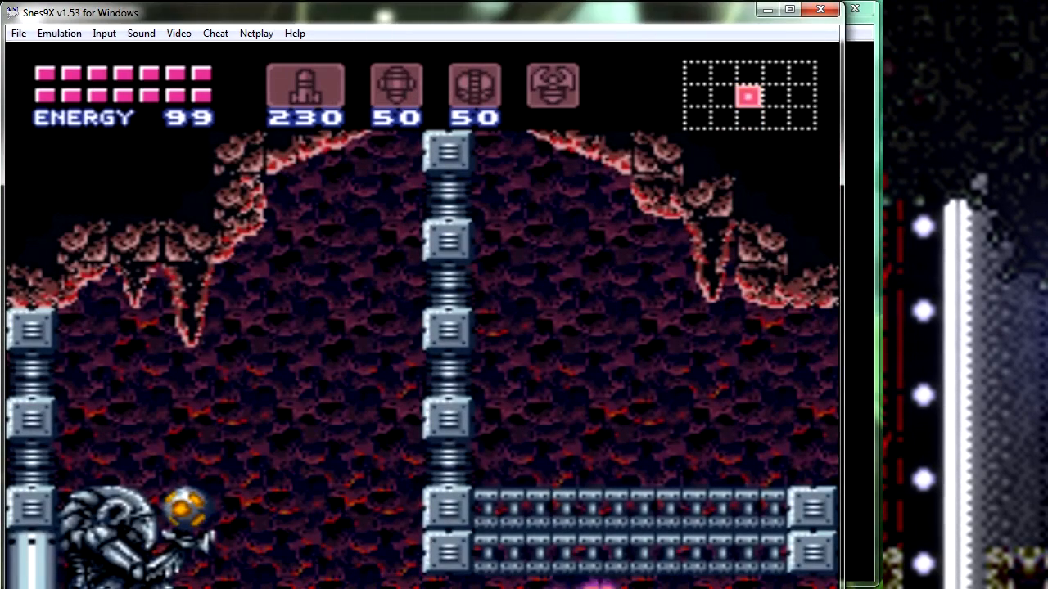
key(Tab)
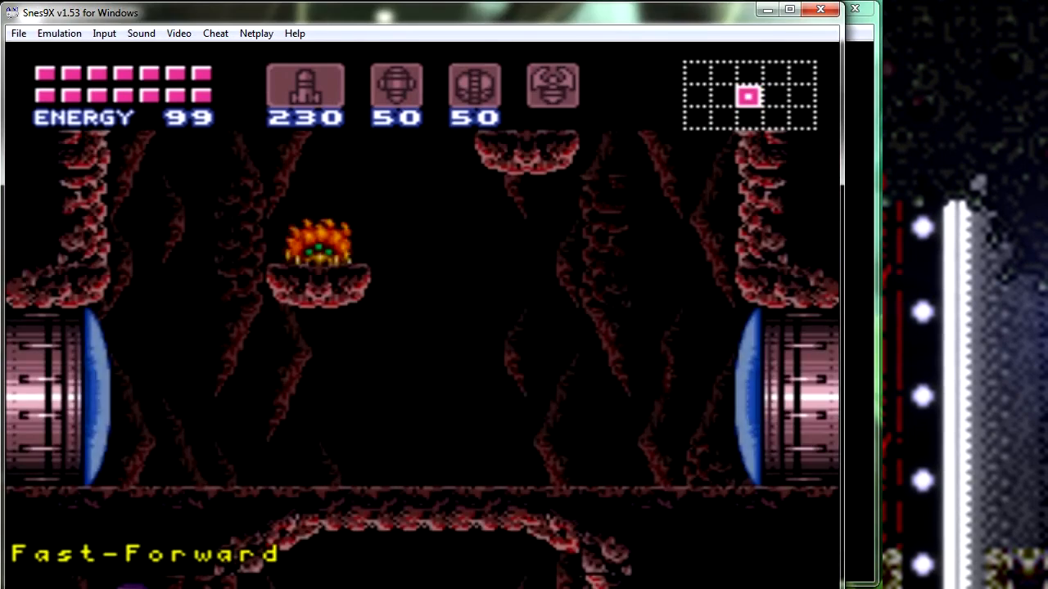
- End the test run, return to normal editing of room 7A7DE and save the room
key(Left)
key(Up)
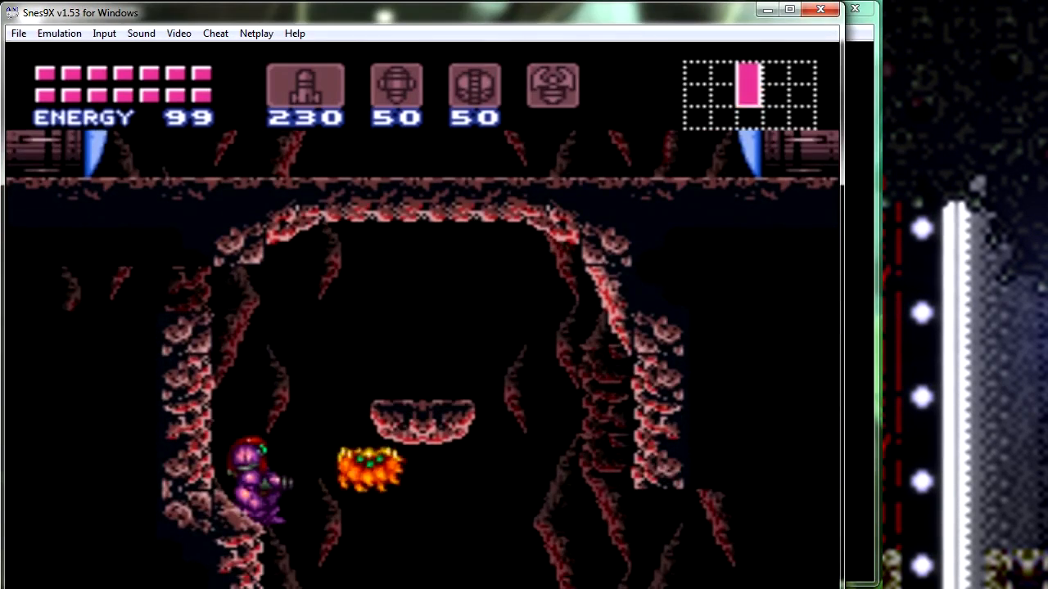
click(821, 10)
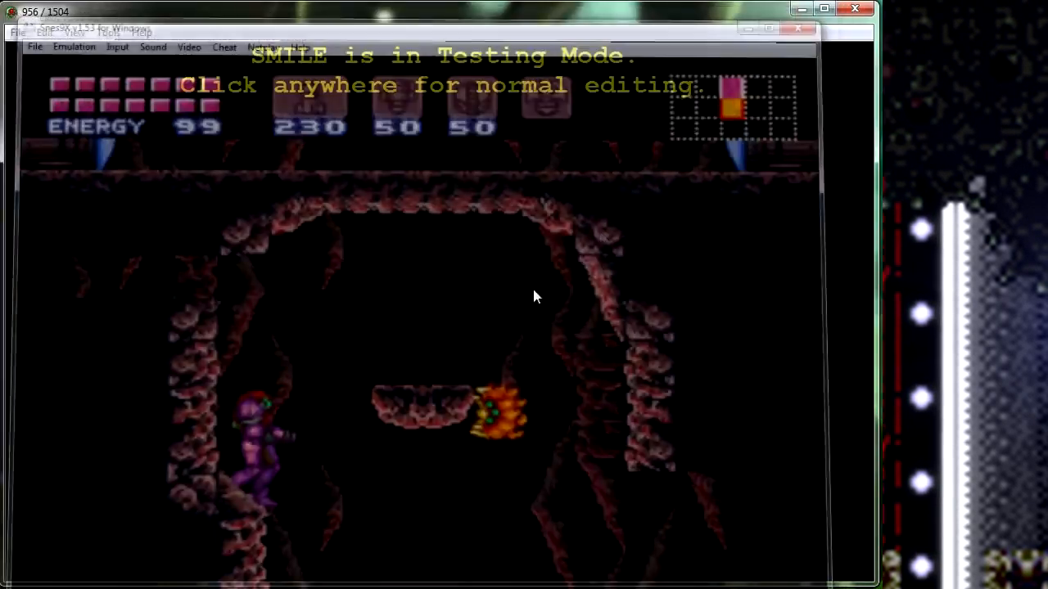
click(508, 323)
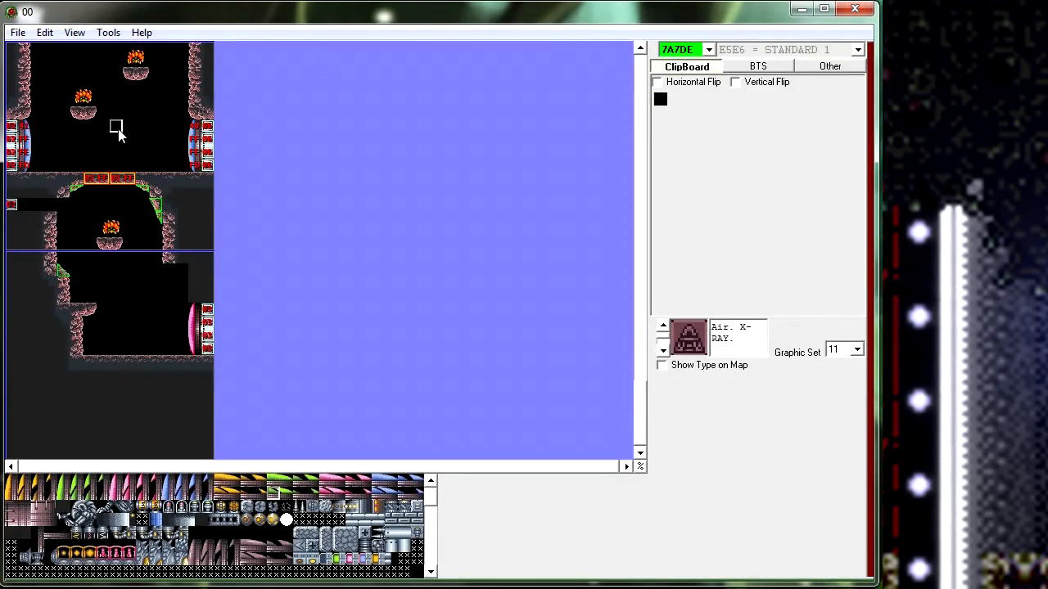
click(16, 33)
click(50, 69)
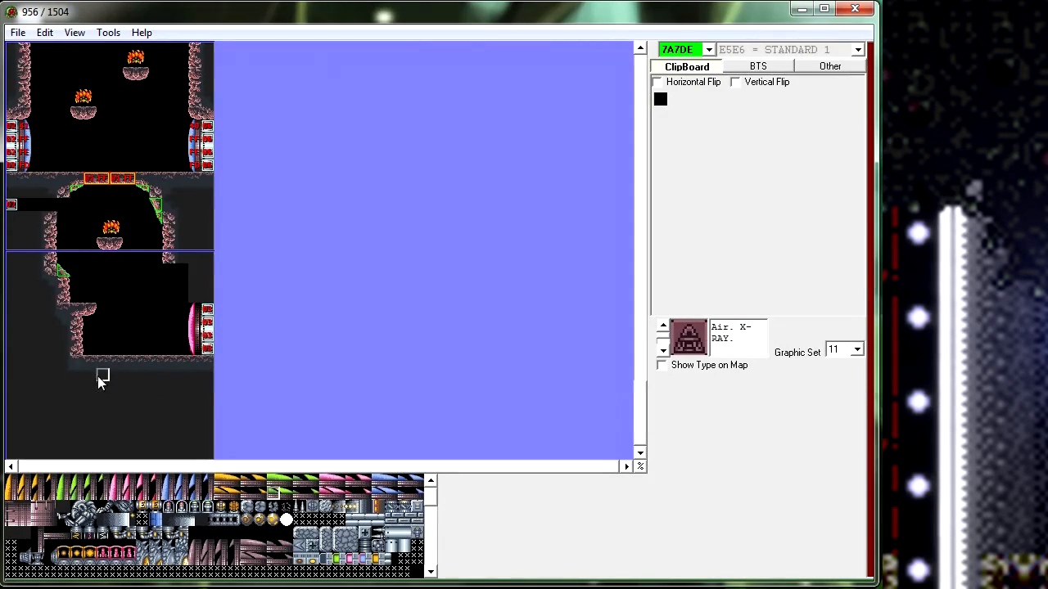
- Carve a one-tile-wide vertical air shaft through the floor of the lowest chamber down to the bottom of room 7A7DE
mouse_move(640, 419)
mouse_down()
mouse_move(627, 299)
mouse_move(641, 425)
mouse_up()
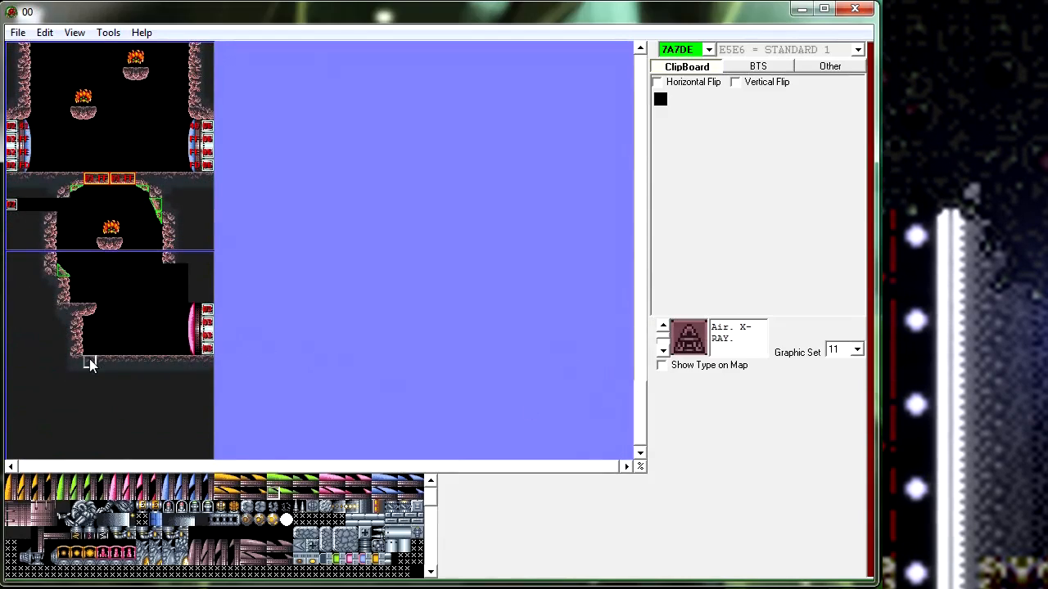
drag(92, 351, 87, 430)
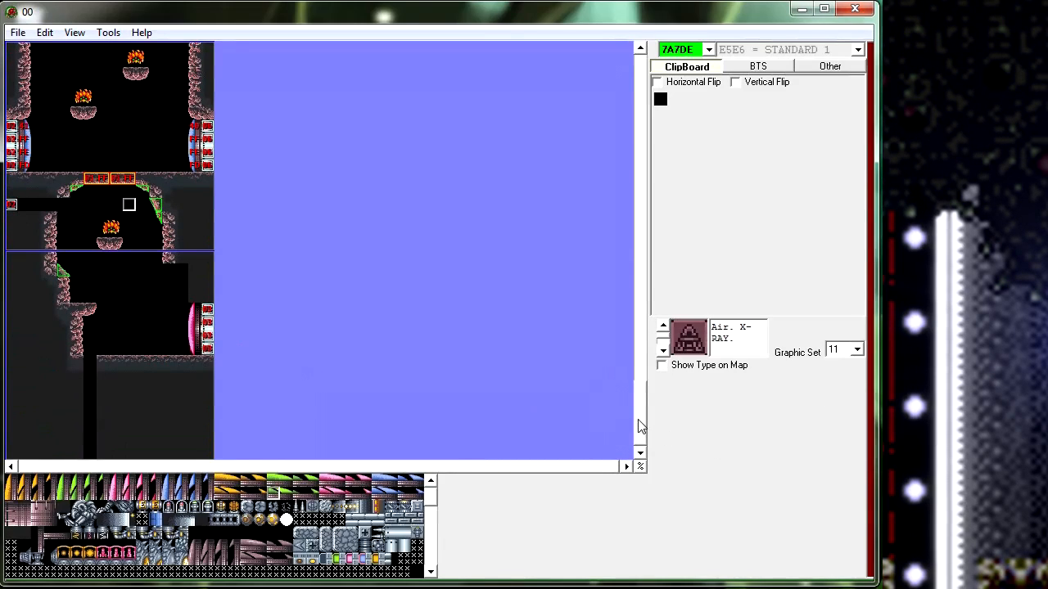
mouse_move(640, 427)
mouse_down()
mouse_move(637, 51)
mouse_move(628, 298)
mouse_move(643, 420)
mouse_move(625, 327)
mouse_move(641, 425)
mouse_up()
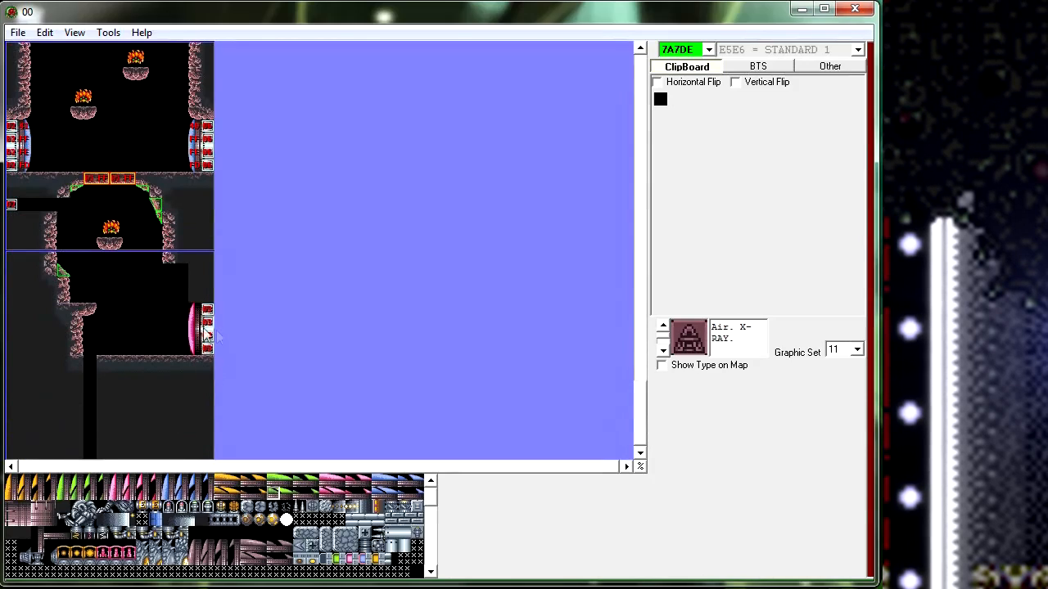
- Copy the door block from the narrow left passage to the bottom of the new shaft and save the room
right_click(11, 204)
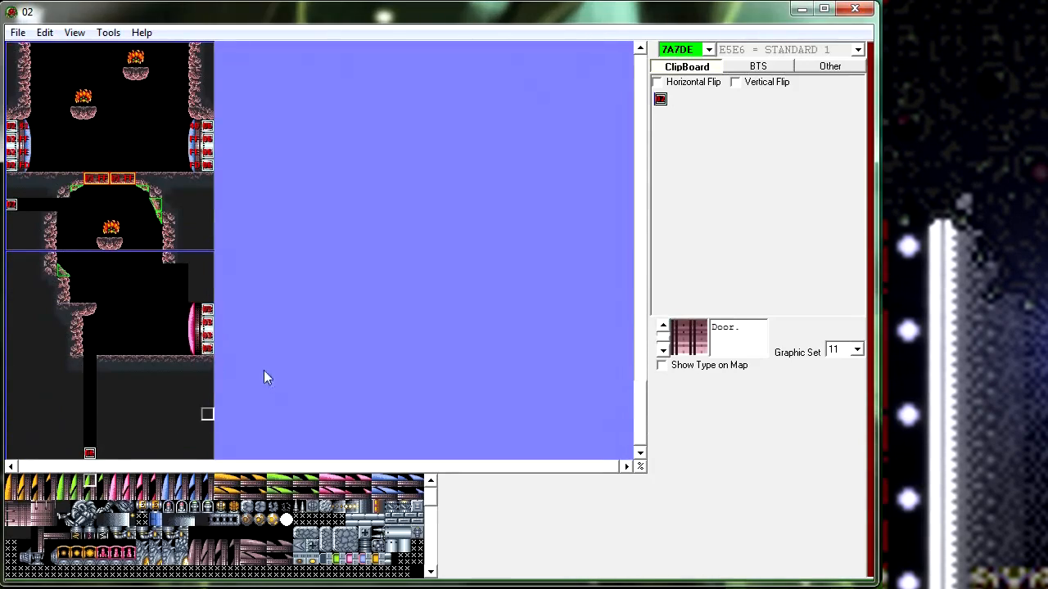
right_click(139, 297)
click(18, 32)
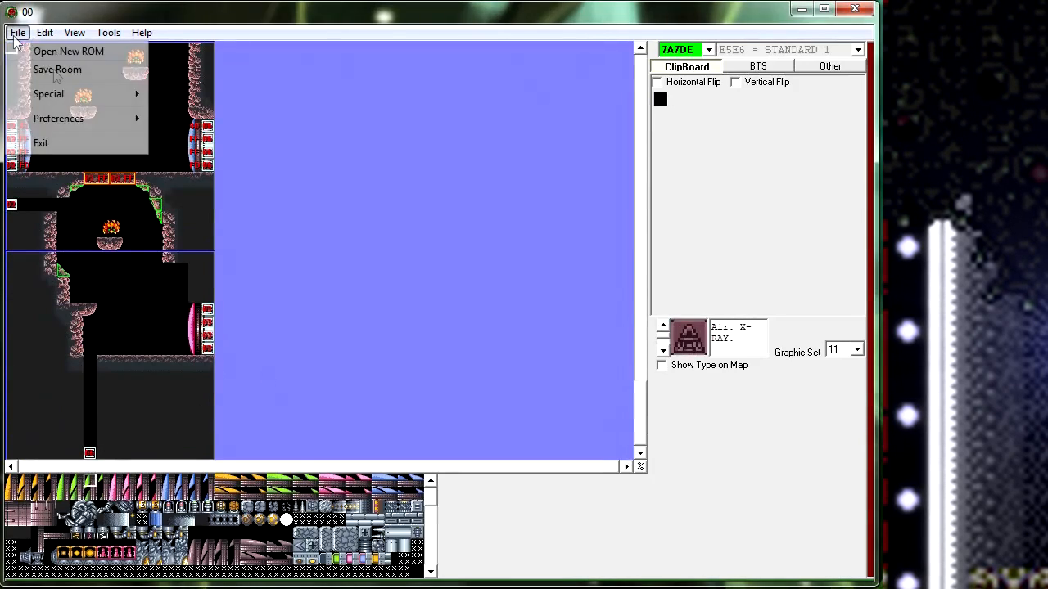
click(65, 74)
drag(645, 425, 633, 477)
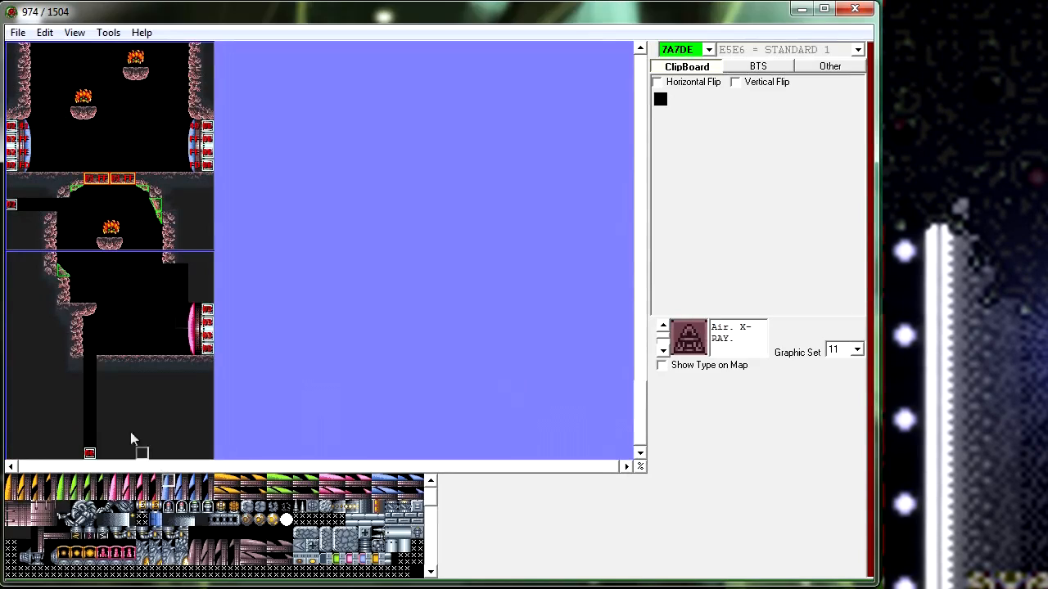
click(17, 32)
click(45, 70)
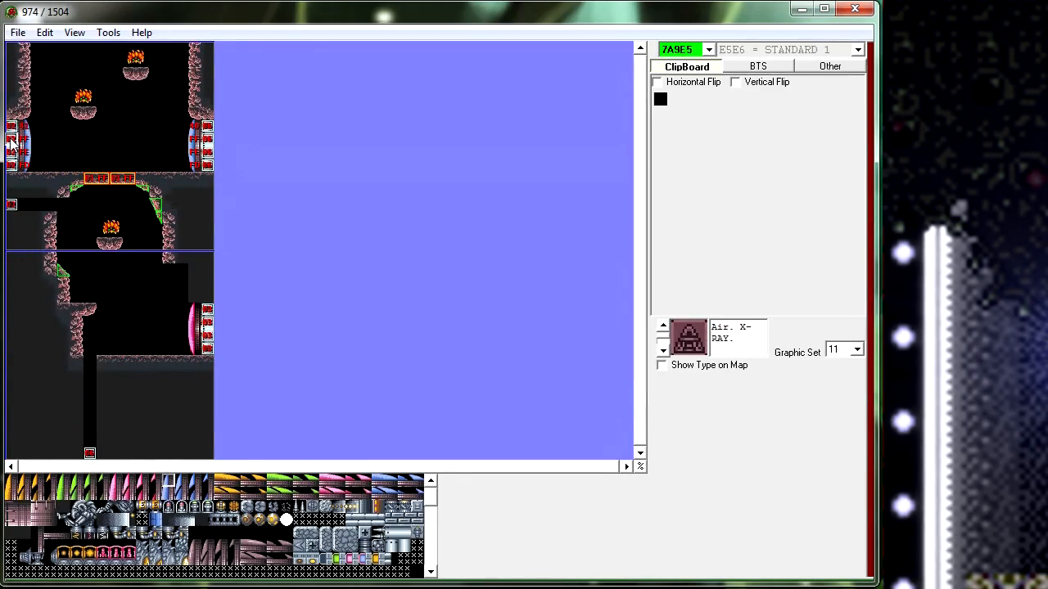
- Go through the upper left door into room 7A9E5 and clear the stored clone doors in the Door Editor
double_click(12, 143)
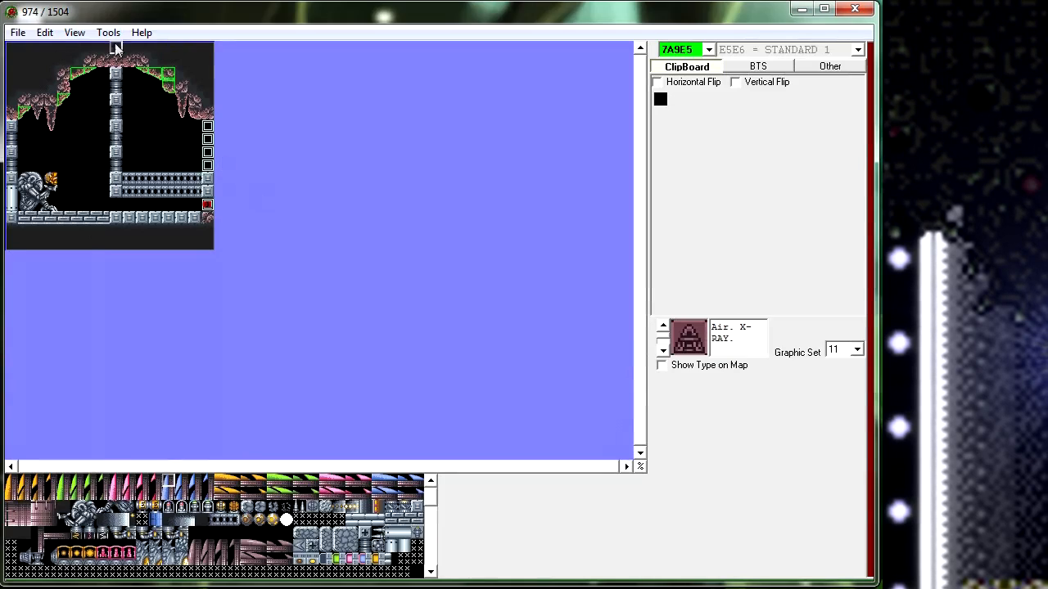
double_click(209, 158)
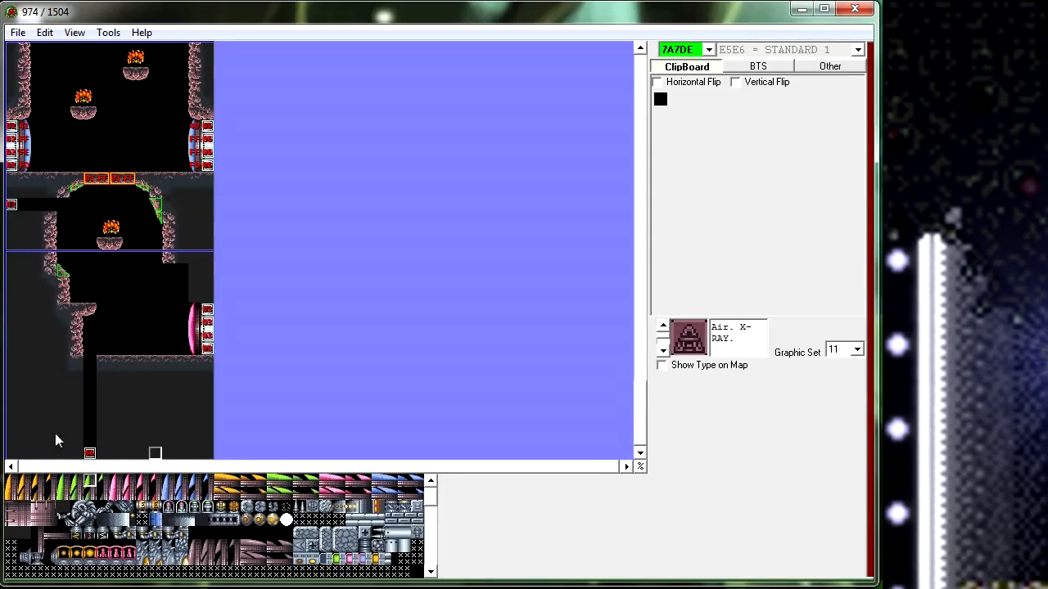
double_click(14, 152)
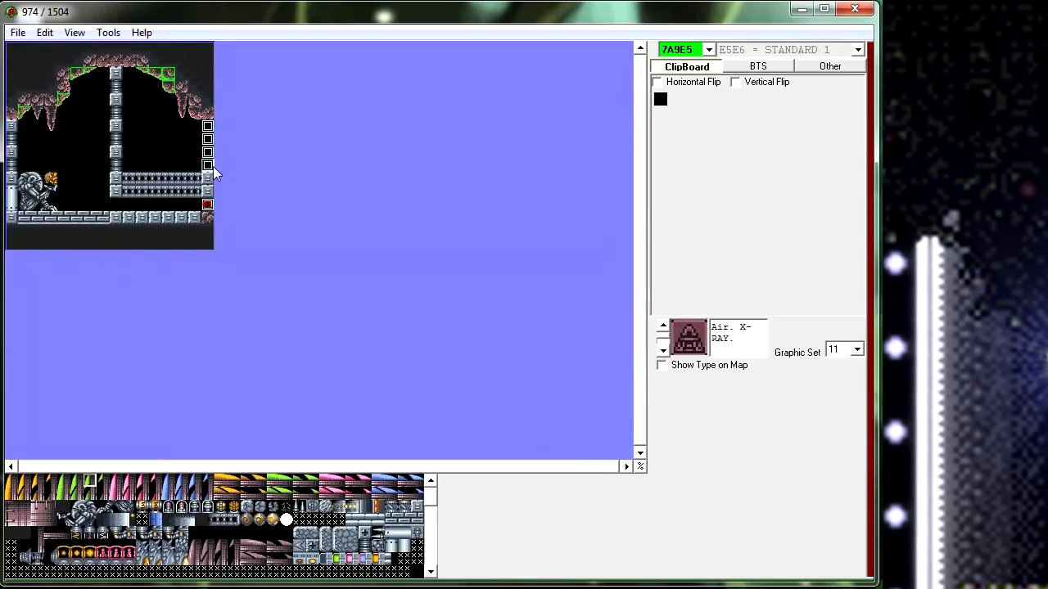
key(ctrl+d)
click(269, 255)
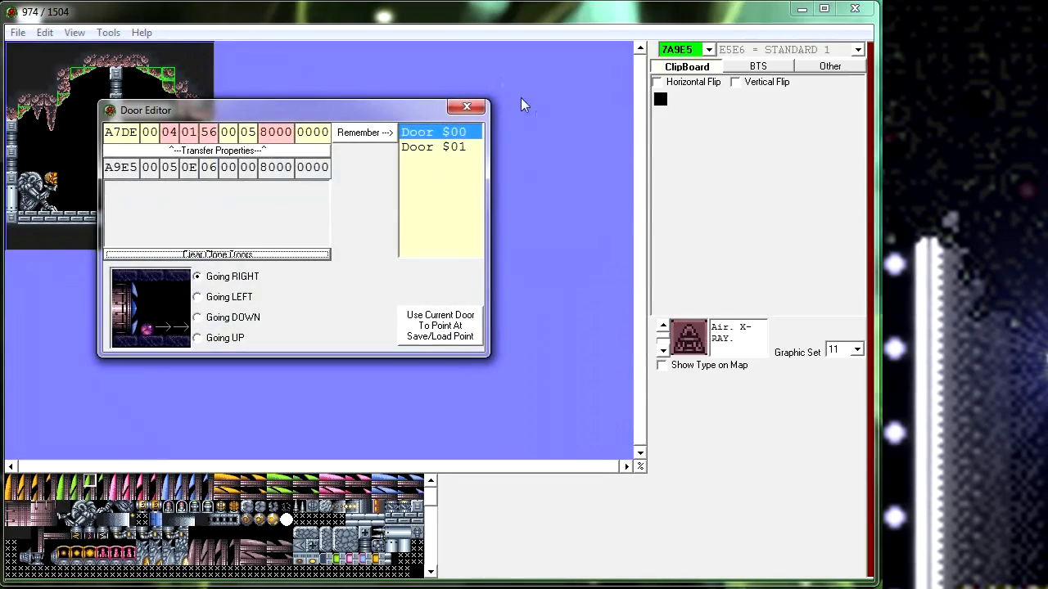
click(468, 109)
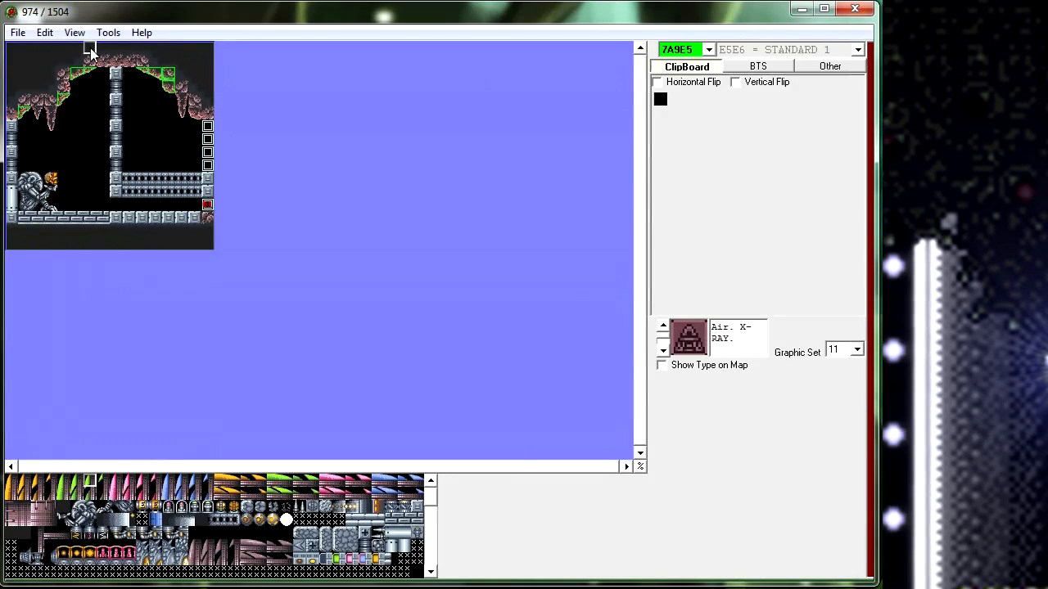
- Store a clone door setting named "Drop" from the ceiling tile of room 7A9E5
click(90, 51)
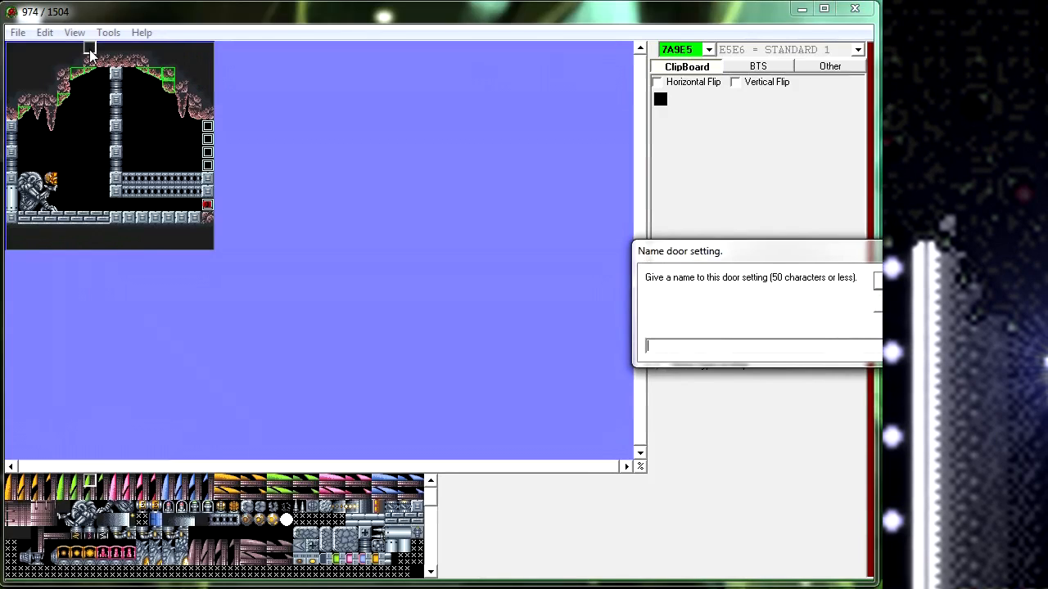
text(Drop)
key(Return)
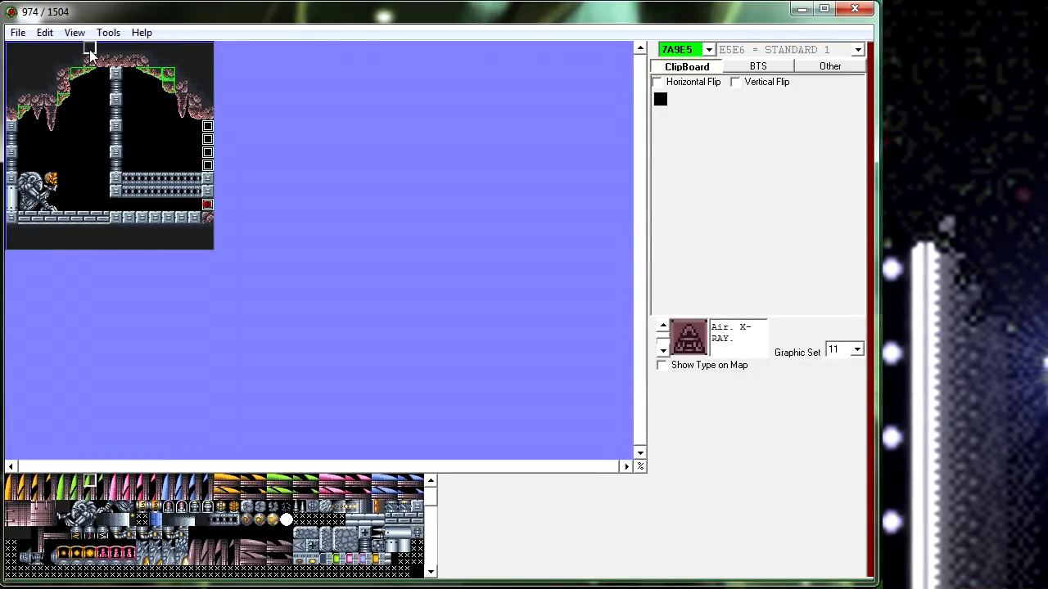
- Return to room 7A7DE, apply the "Drop" setting to Door $06 at the shaft's bottom, and save the room
click(209, 151)
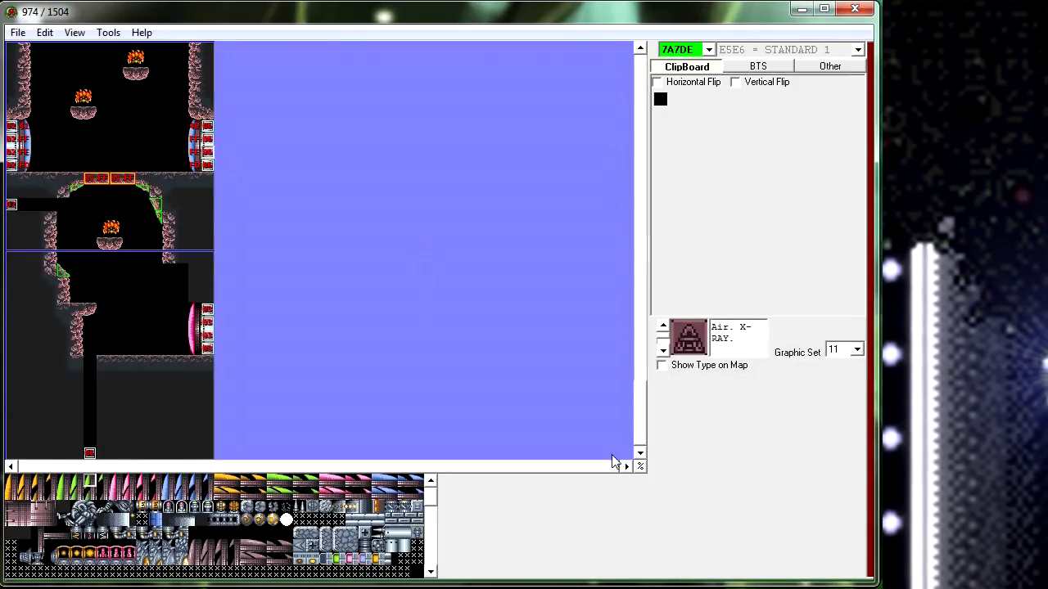
click(90, 453)
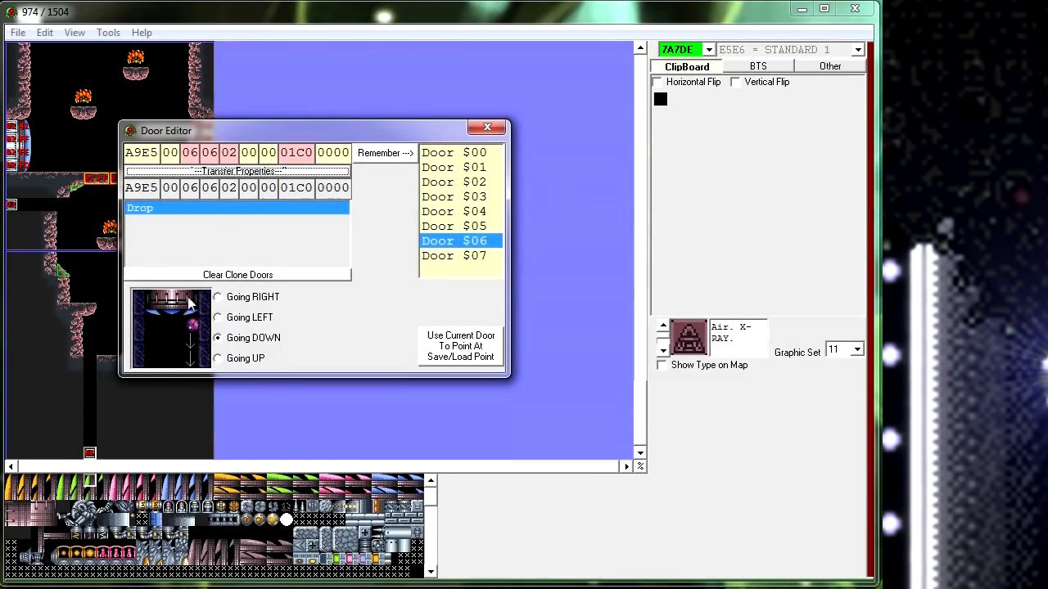
click(401, 154)
click(487, 126)
click(17, 31)
click(45, 72)
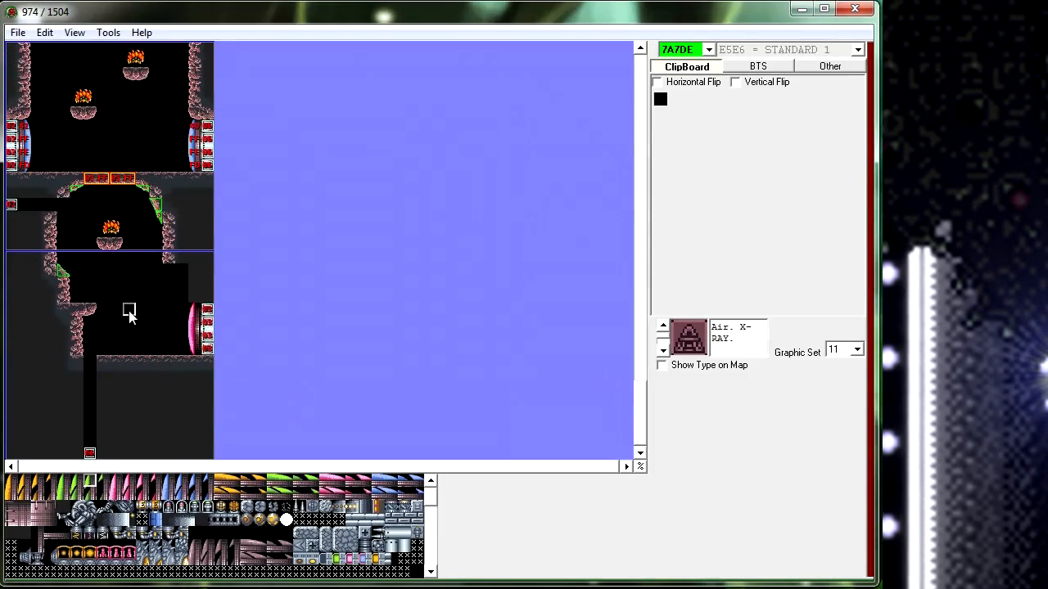
- Test the drop into room 7A9E5 in-game, move around the Chozo statue, and return to normal editing
key(ctrl+t)
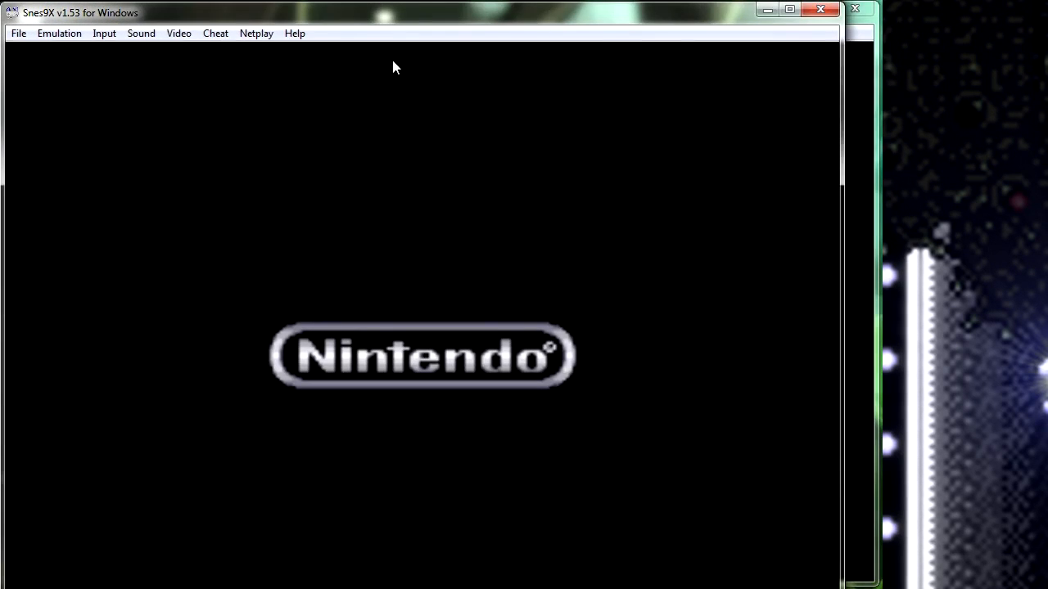
key(Left)
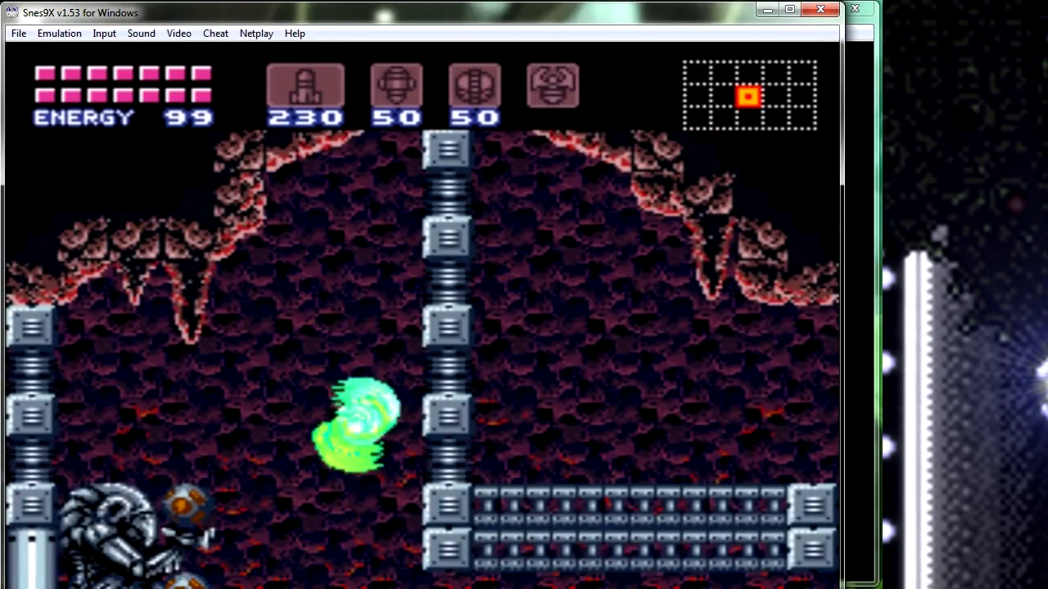
key(Left)
key(v)
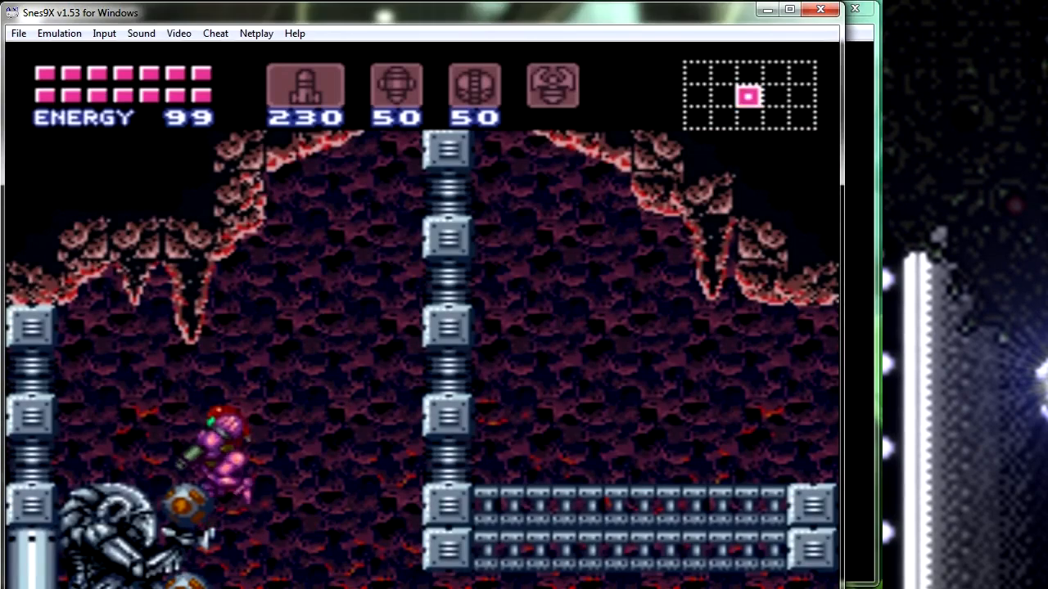
key(Right)
key(Left)
key(d)
key(Right)
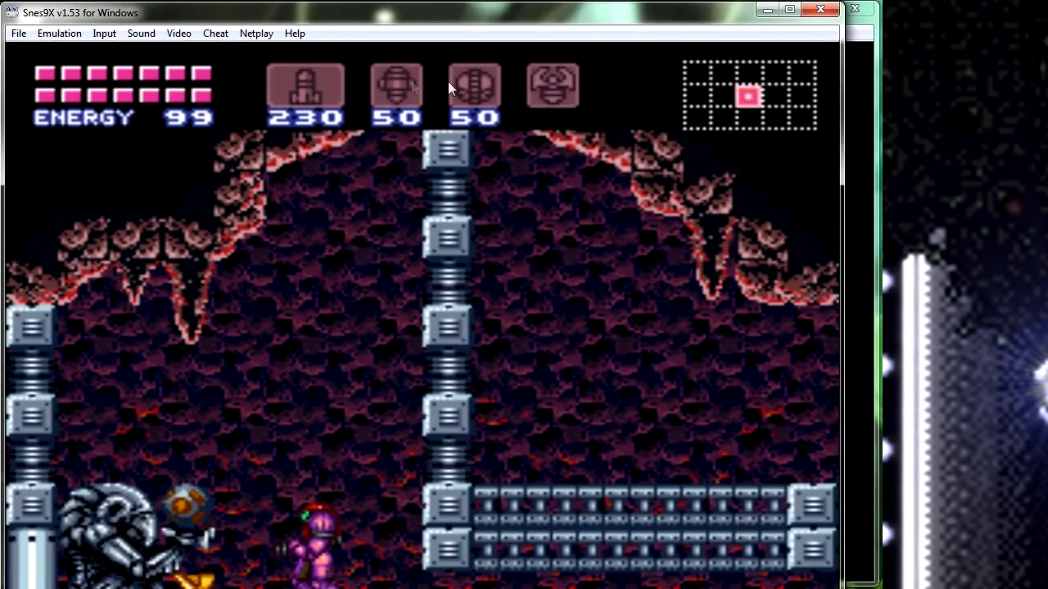
click(820, 9)
click(233, 294)
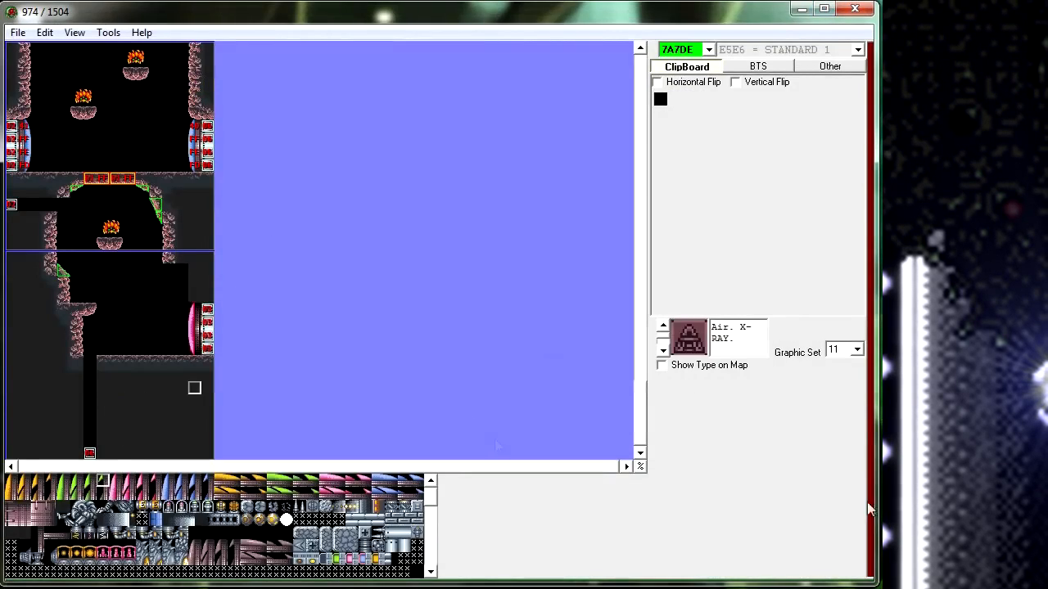
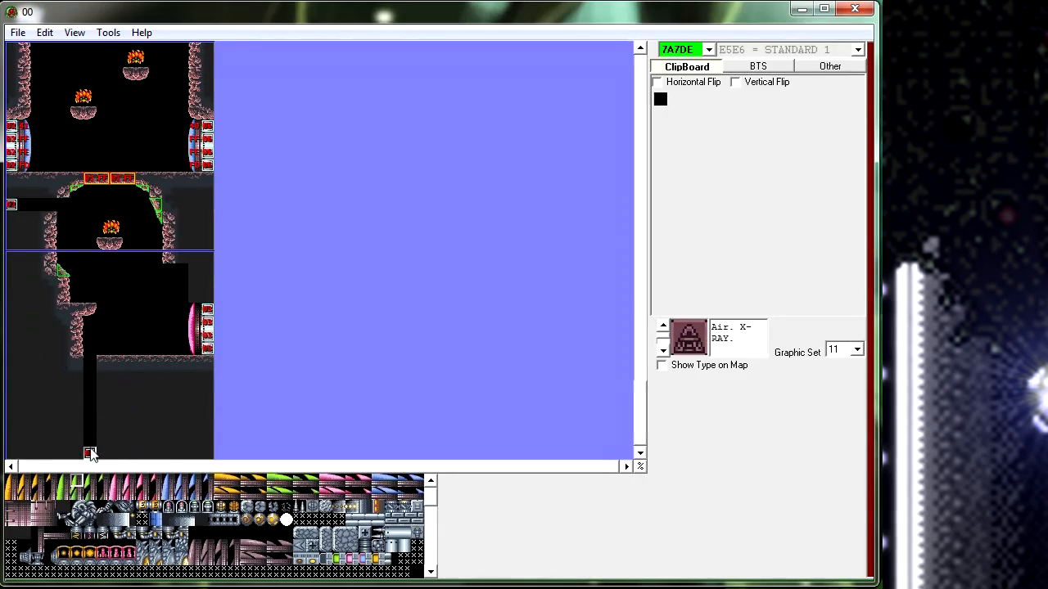
- Save room 7A7DE and set its Scroll pointer to 0001
click(17, 32)
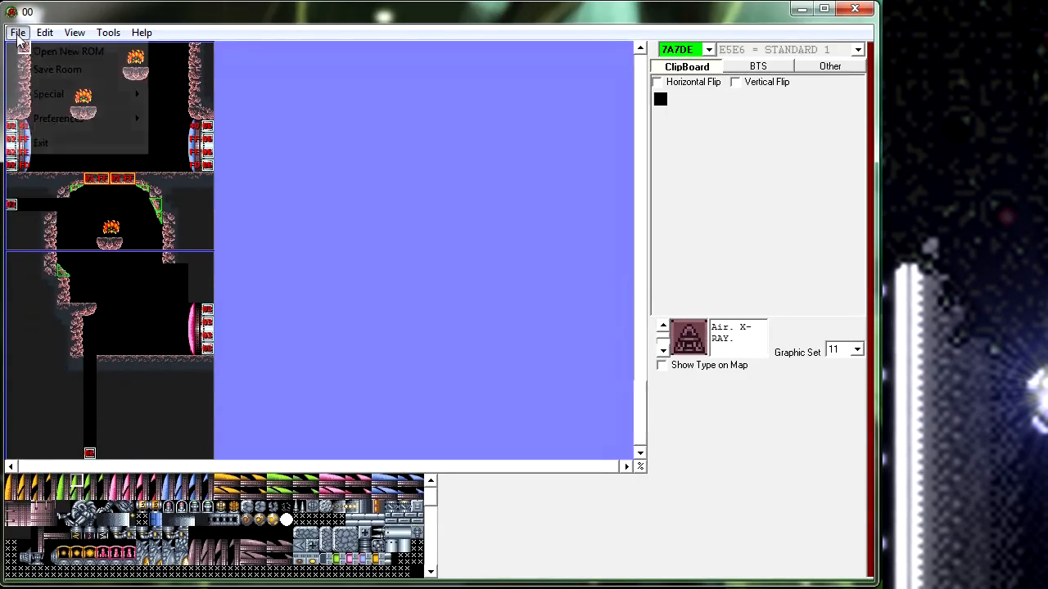
click(40, 69)
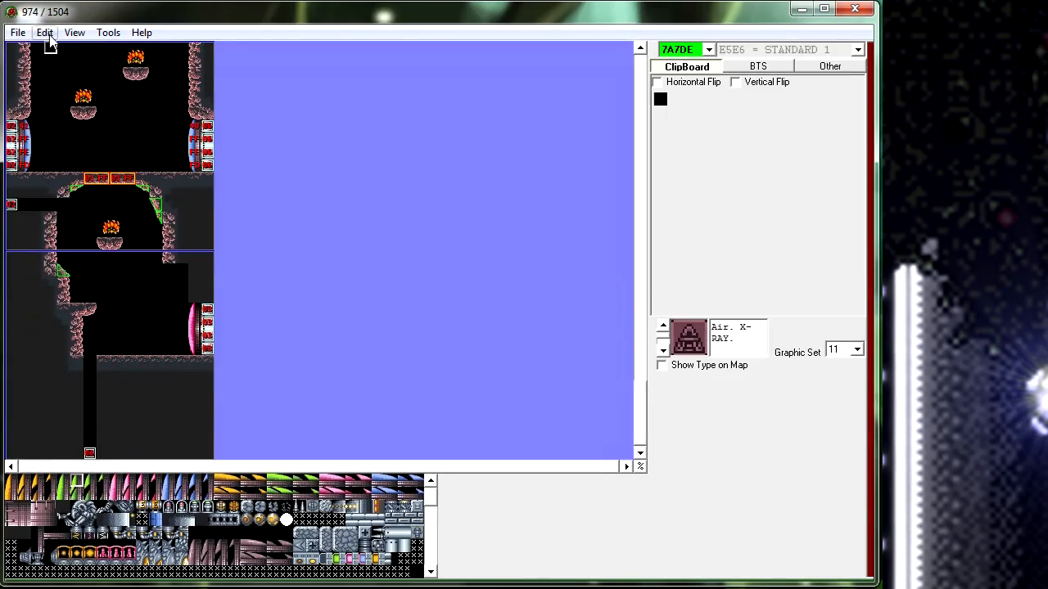
click(46, 34)
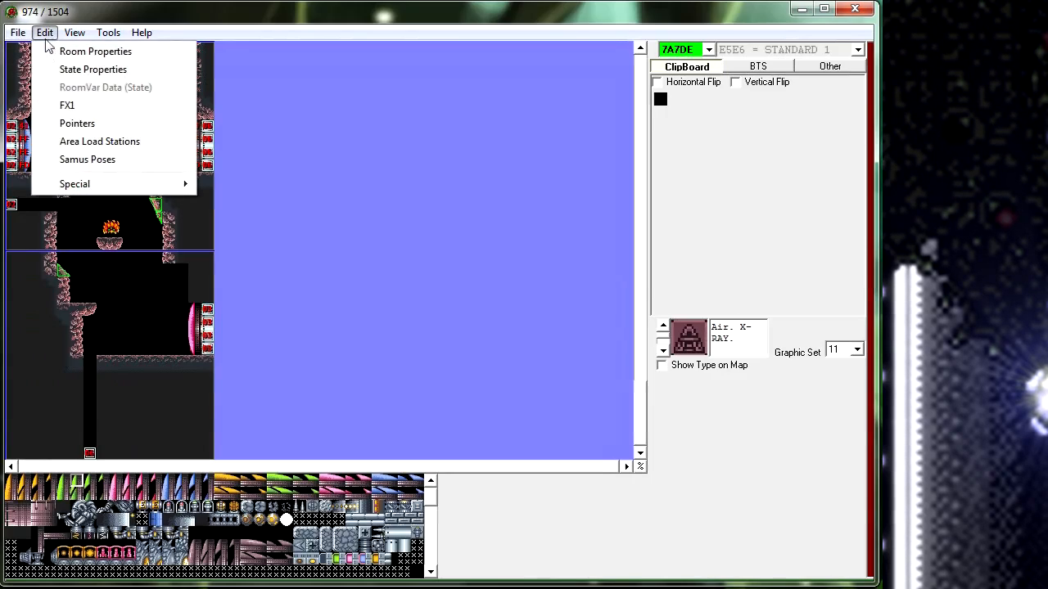
click(112, 124)
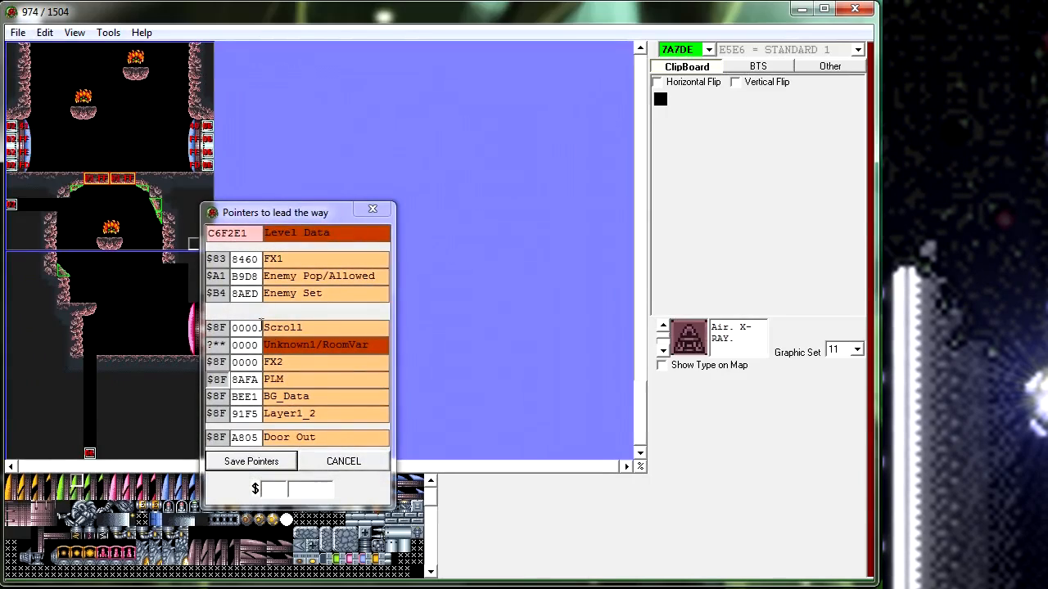
drag(254, 328, 270, 334)
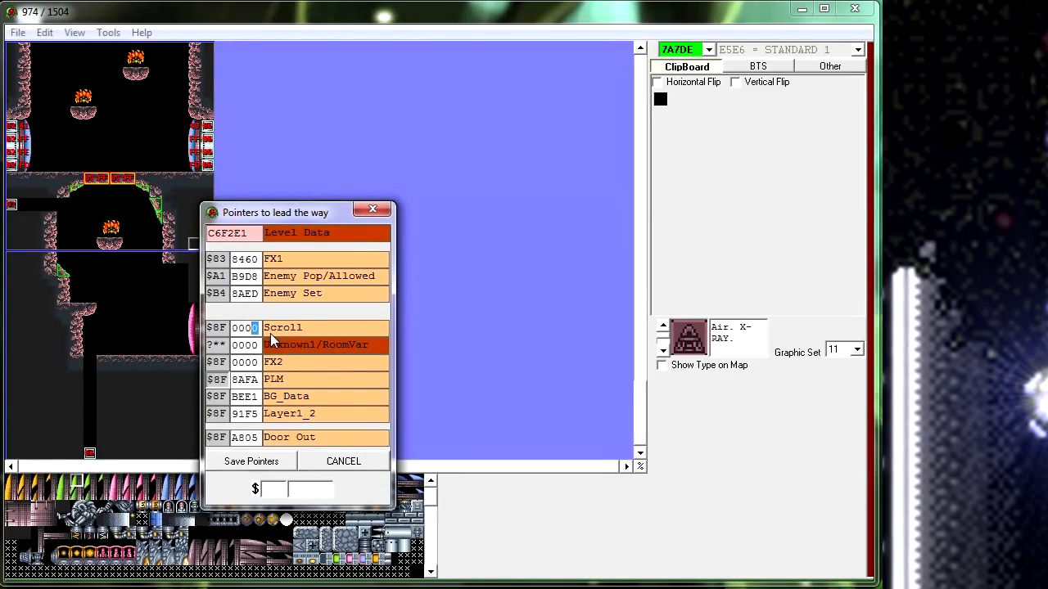
click(251, 461)
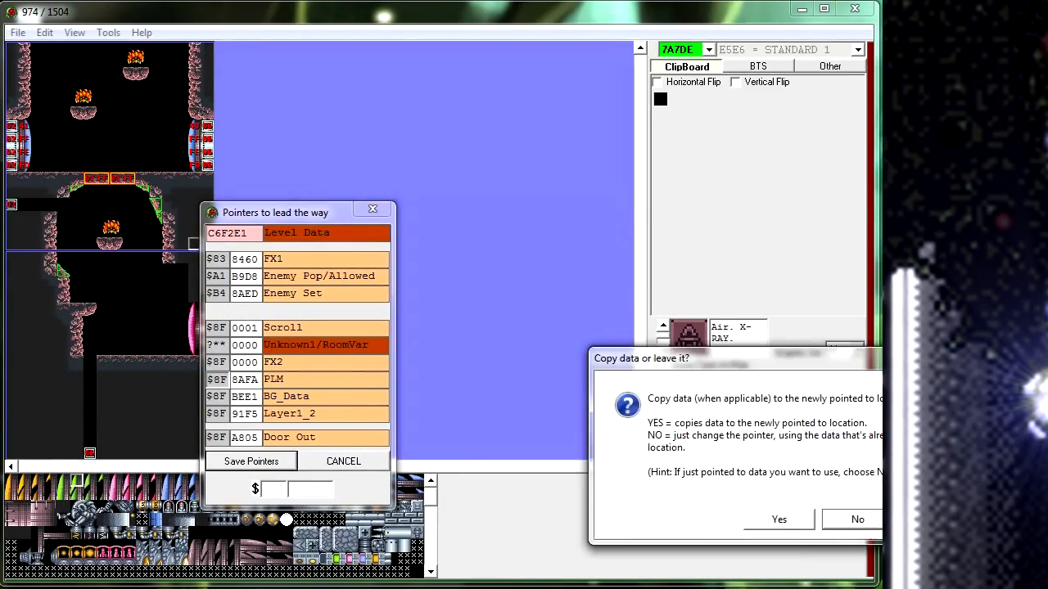
key(Return)
click(370, 465)
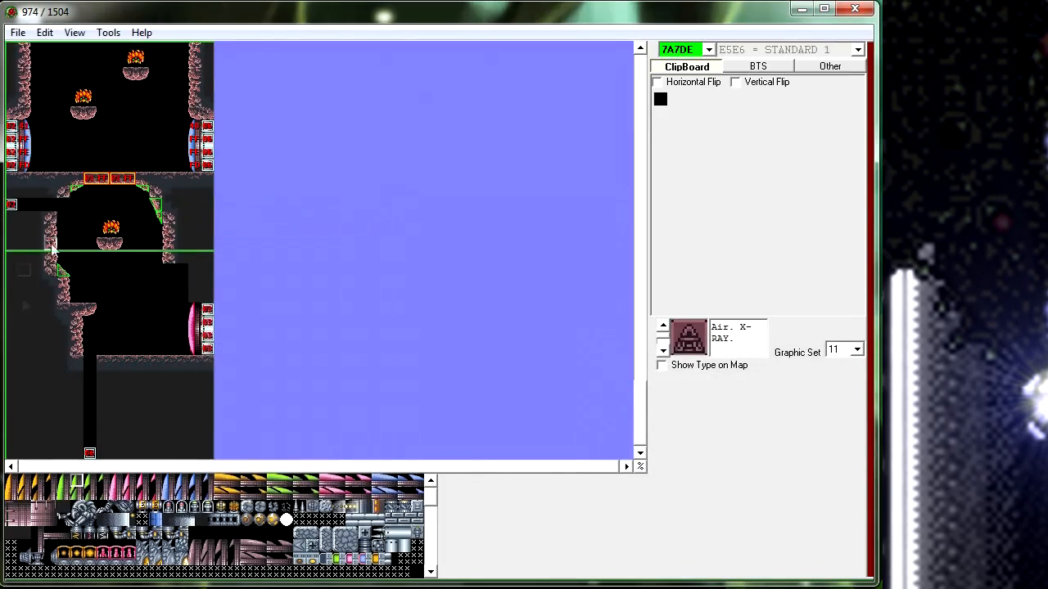
- Save the room with its new scroll pointer and launch another test run
click(17, 32)
click(53, 69)
key(F5)
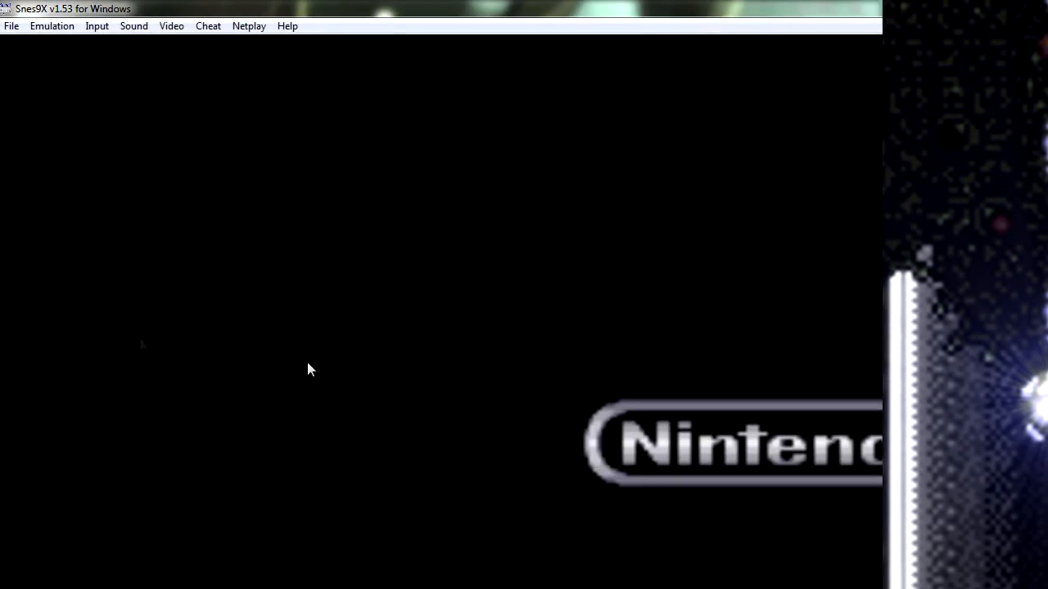
- Test the drop into room 7A9E5 in-game, jump around above the Chozo statue, and close the emulator to return to editing
key(Tab)
key(Left)
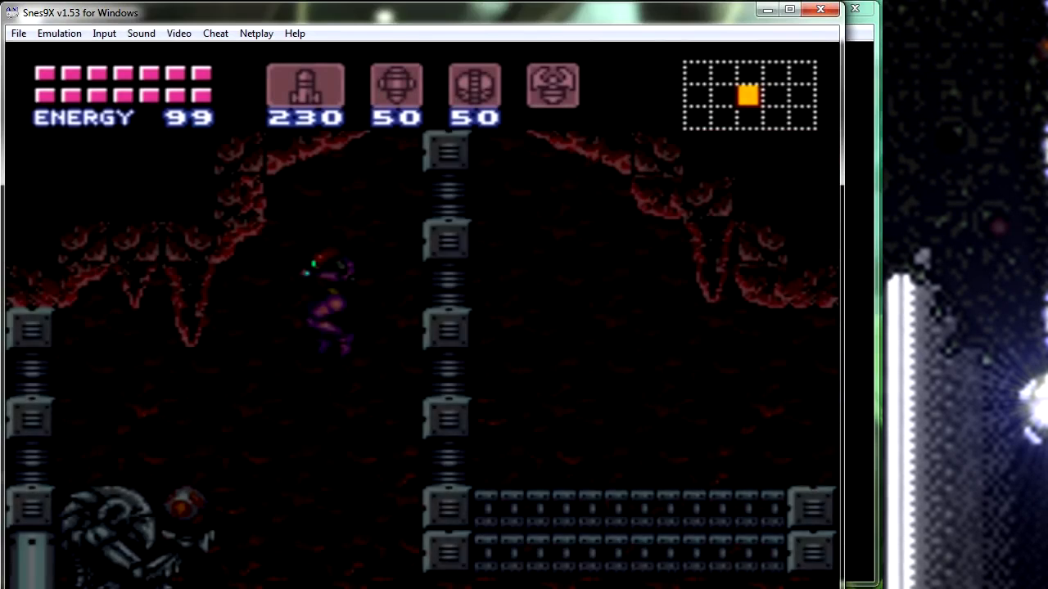
key(v)
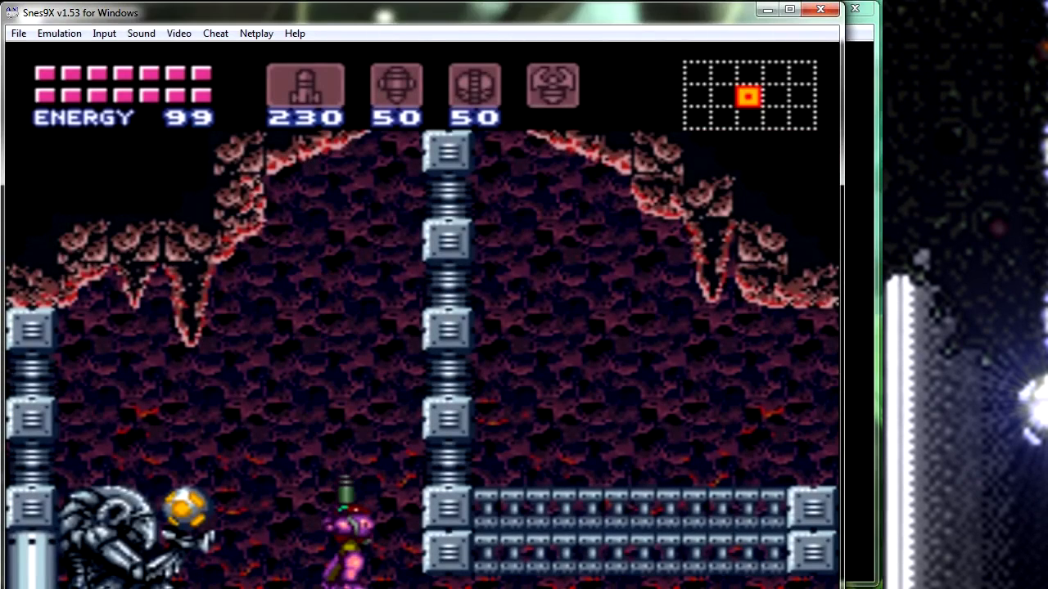
key(v)
key(v)
key(v)
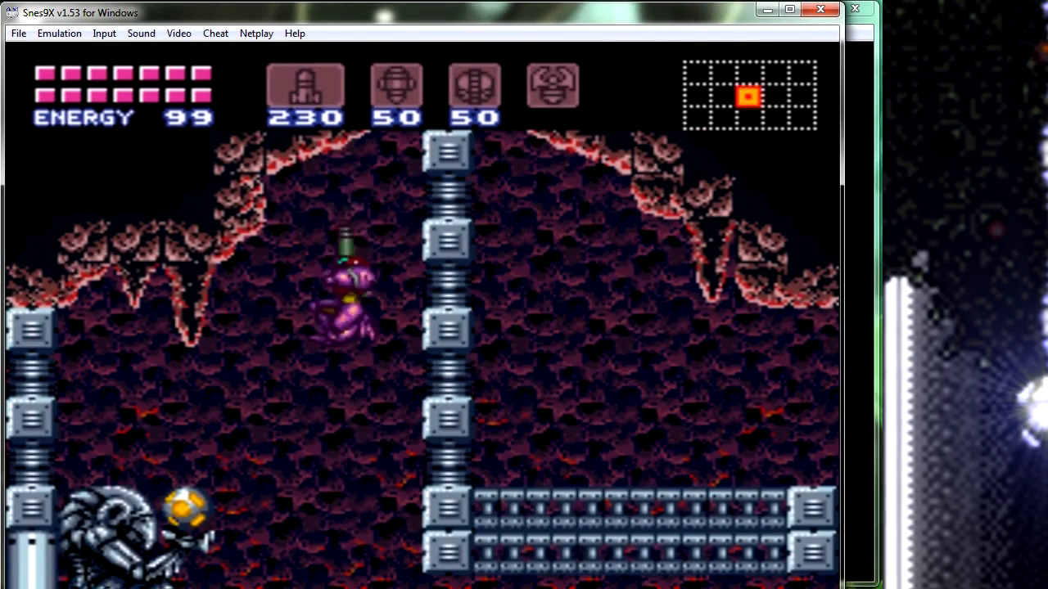
key(v)
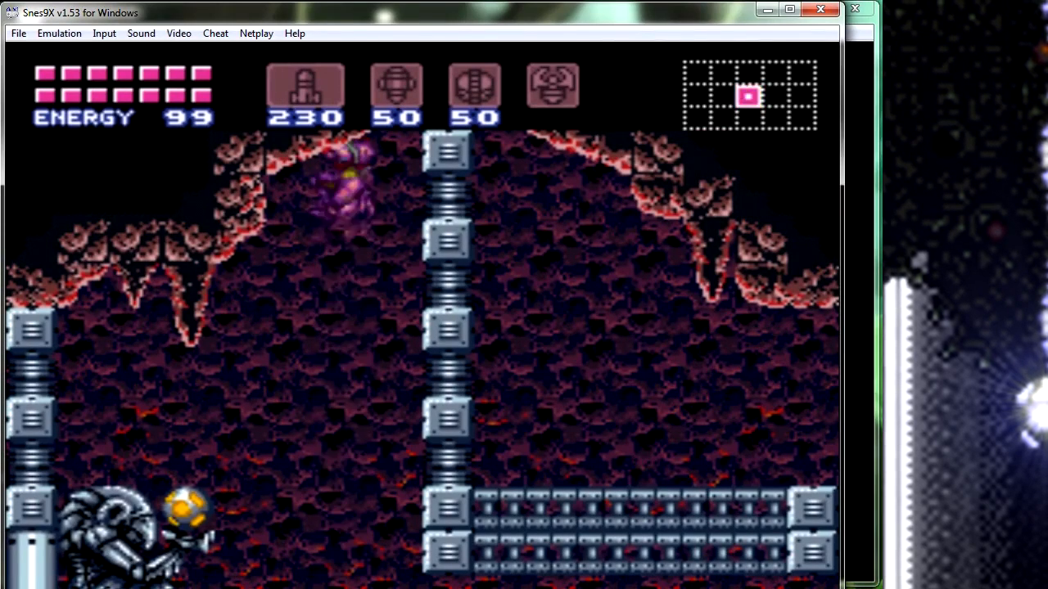
key(v)
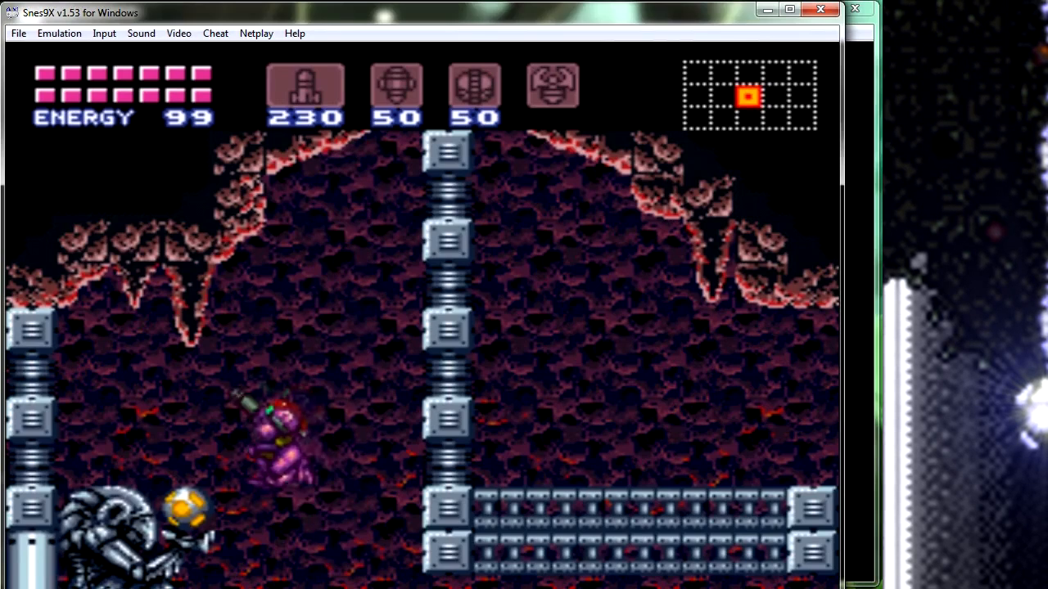
key(v)
key(Left)
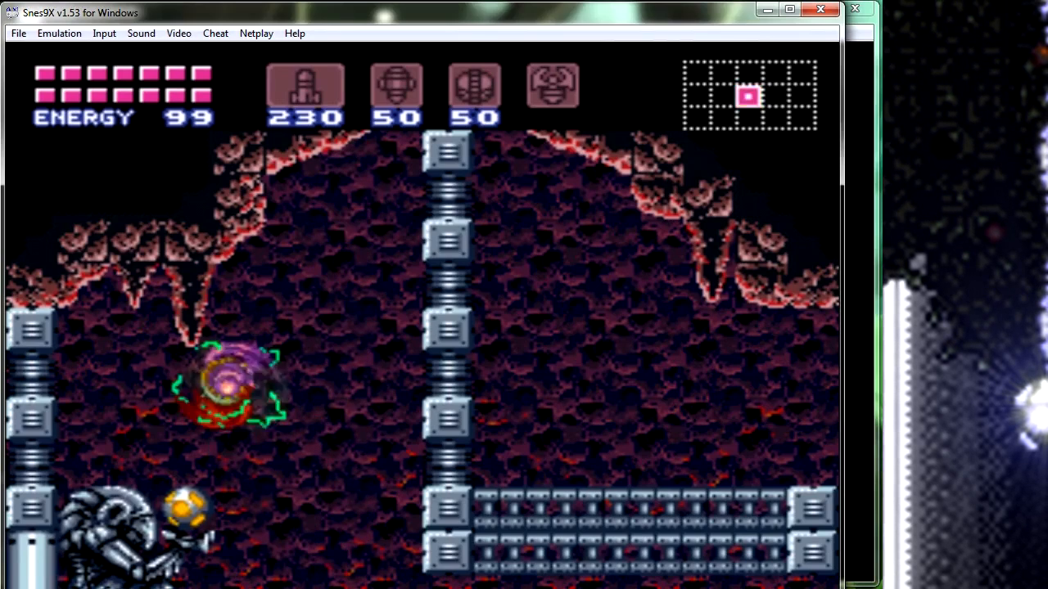
click(820, 9)
click(218, 360)
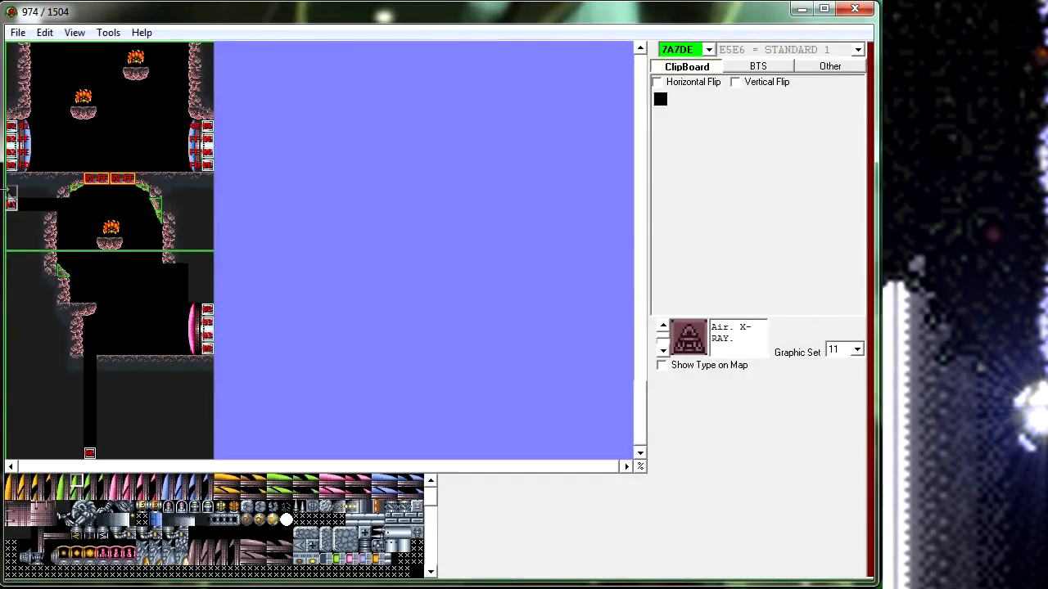
- Build a ledge of rock tiles with a grey block below the side passage in room 7A7DE, and save the room
right_click(65, 209)
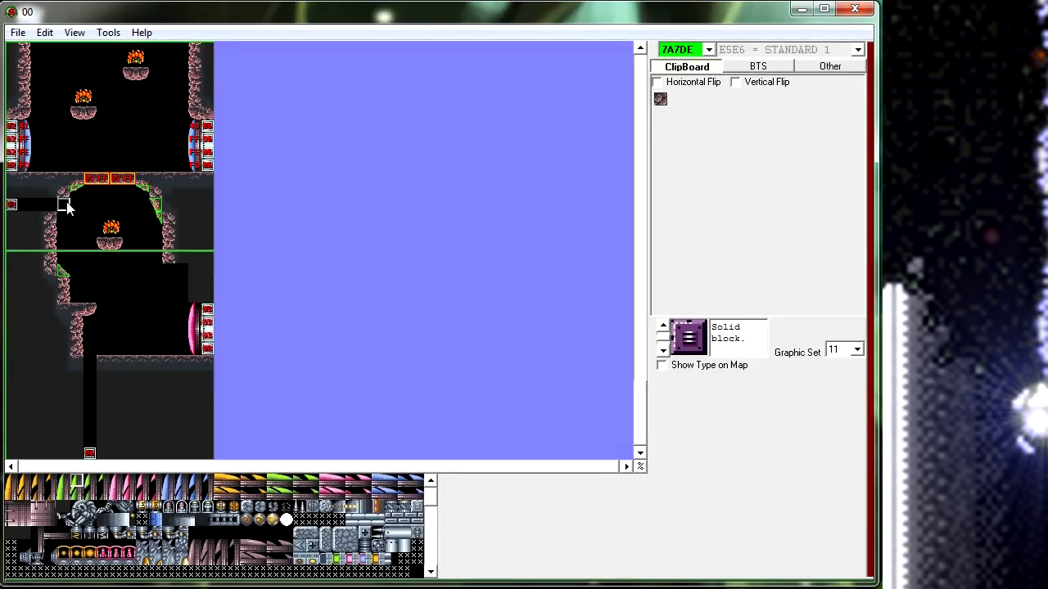
right_click(63, 232)
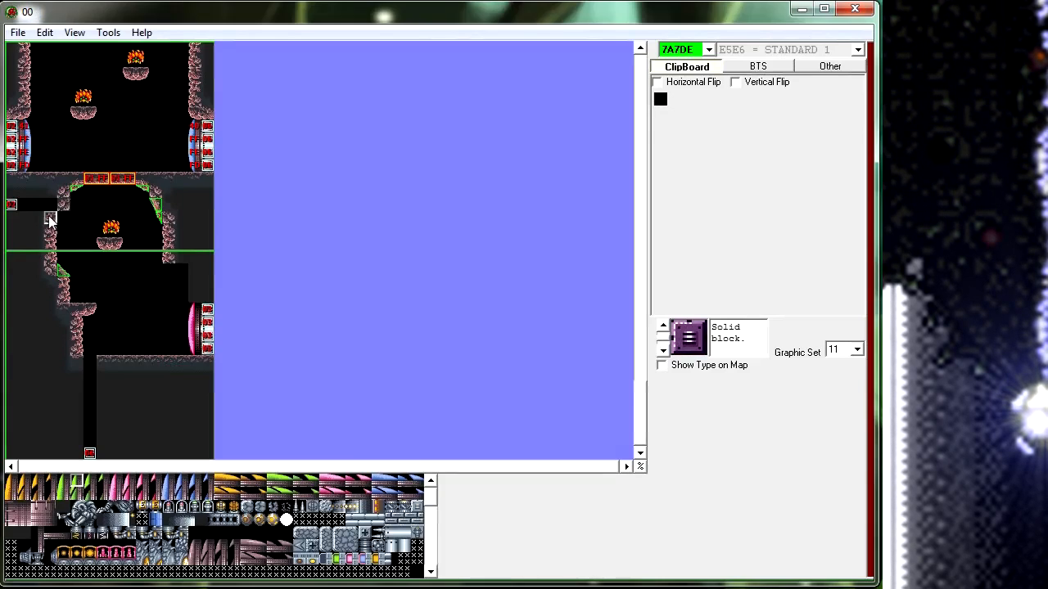
right_click(85, 225)
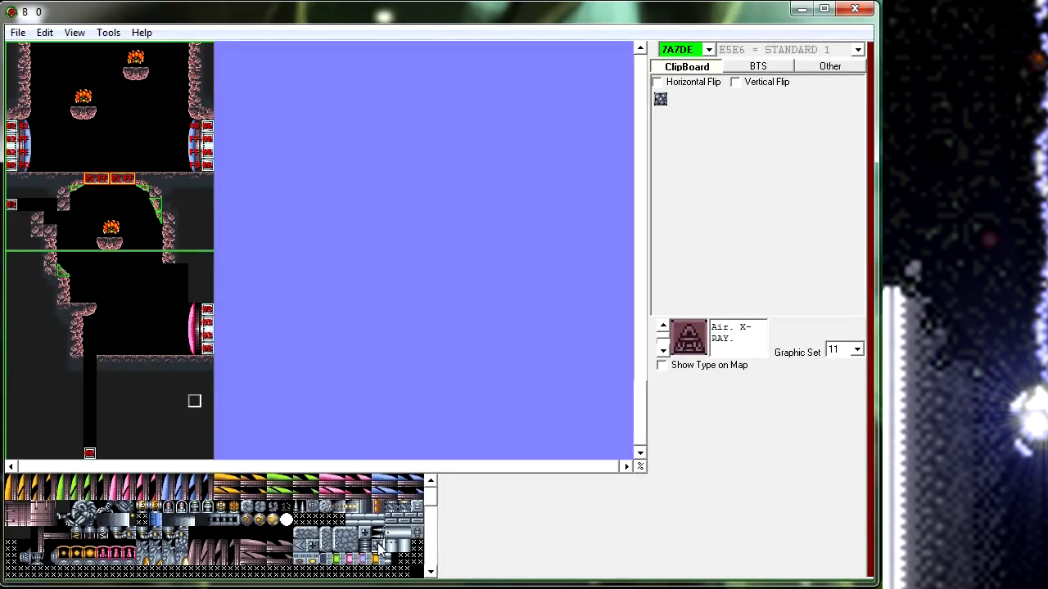
click(17, 32)
click(68, 71)
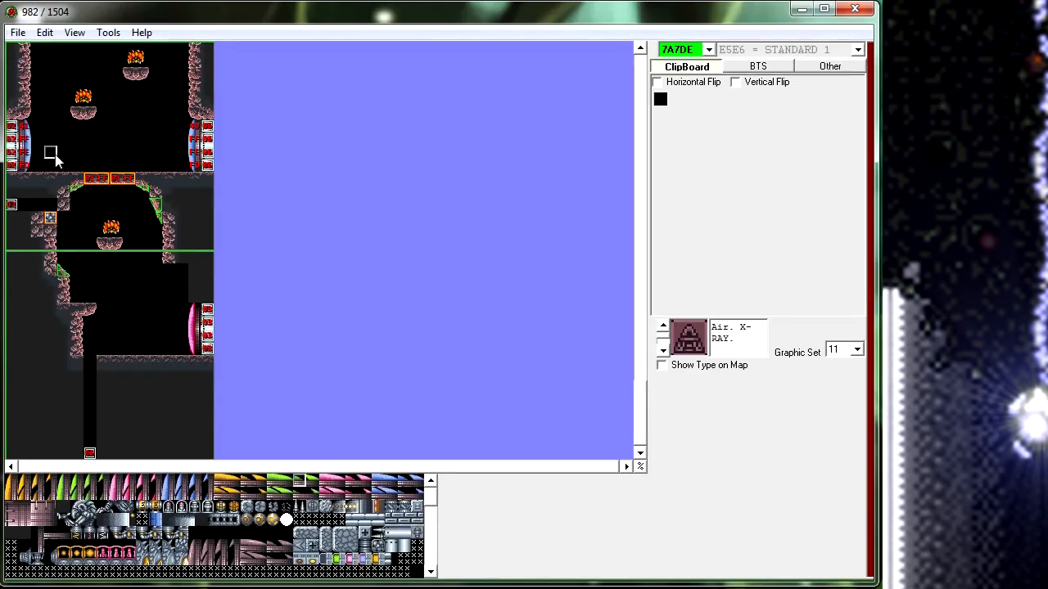
- Launch a test run, roll through the side passage into room 7A9E5, and leave through its side door
key(ctrl+t)
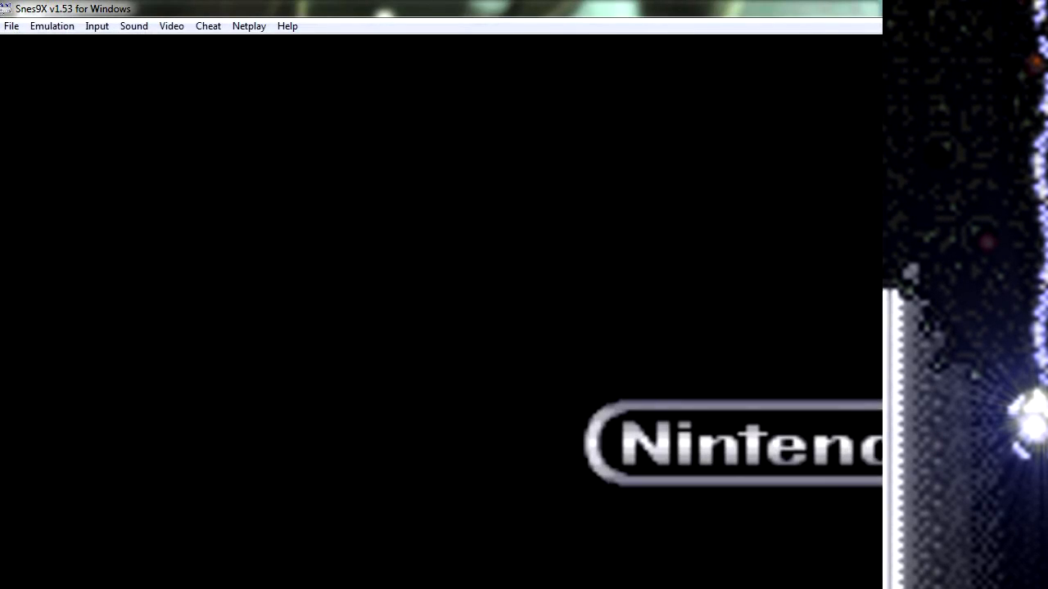
key(Left)
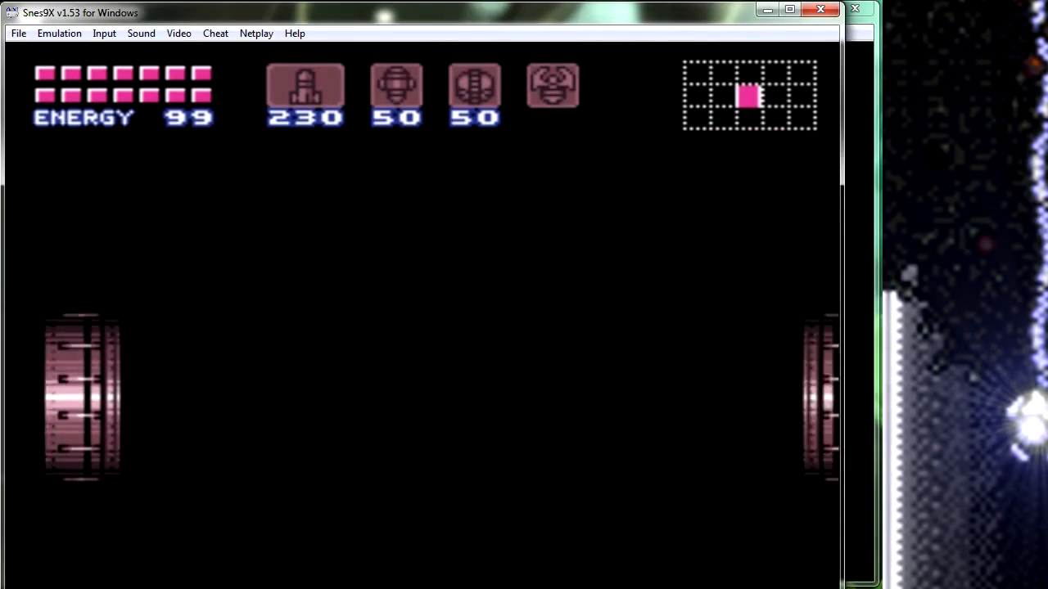
key(Left)
key(Down)
key(Down)
key(Up)
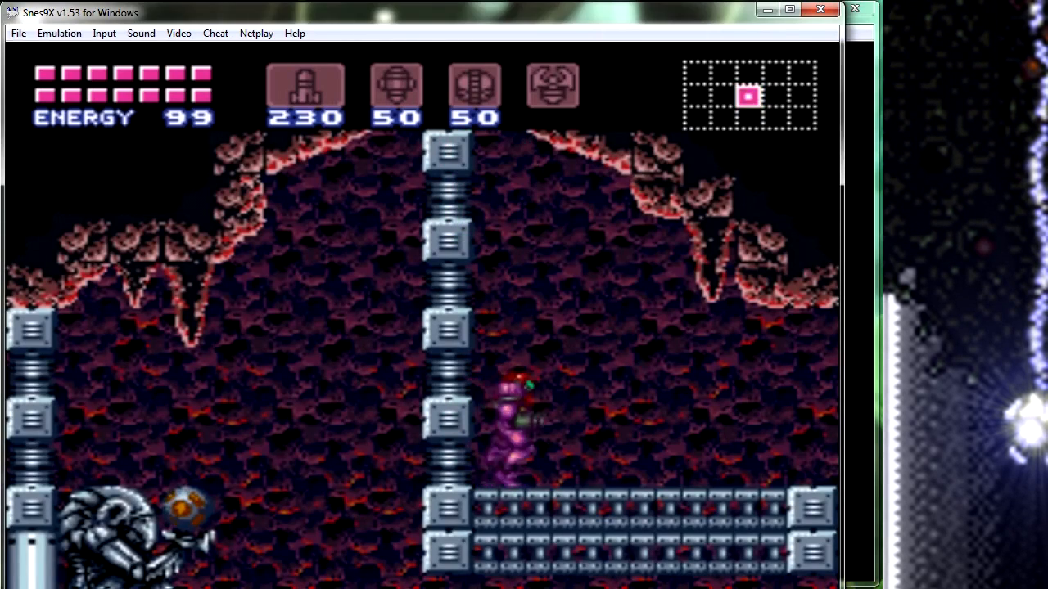
key(x)
key(Right)
key(c)
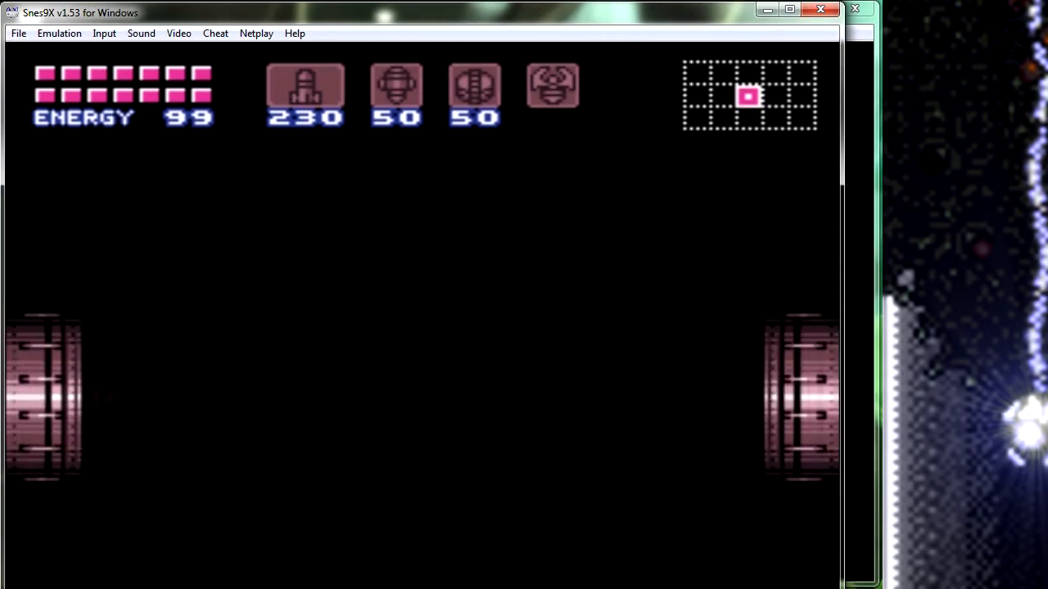
- Descend room 7A7DE past the new ledge, drop down the bottom shaft into room 7A9E5, and jump onto the Chozo statue's orb
key(Right)
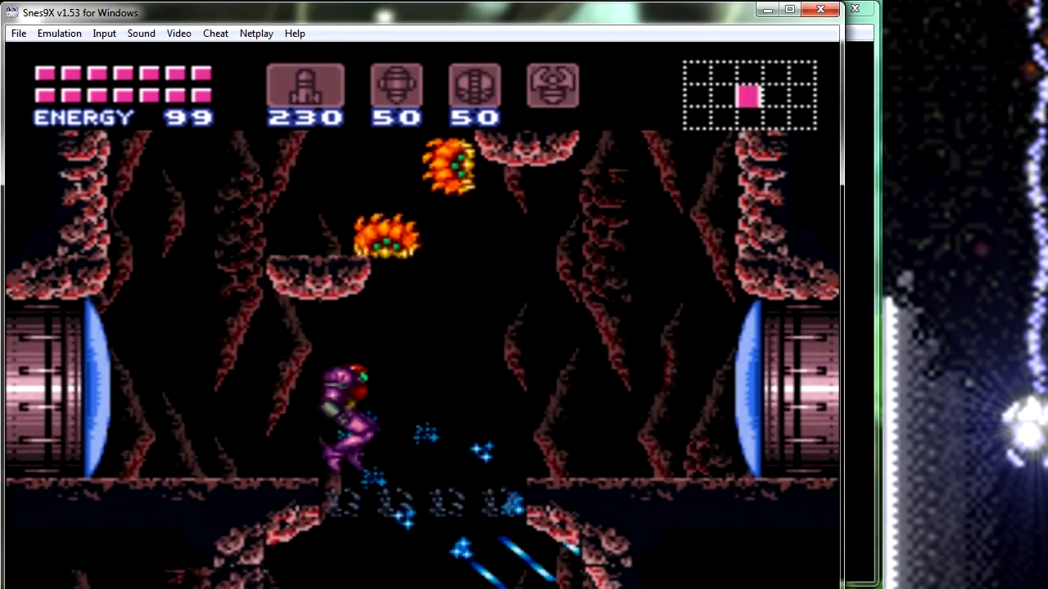
key(Left)
key(Down)
key(Down)
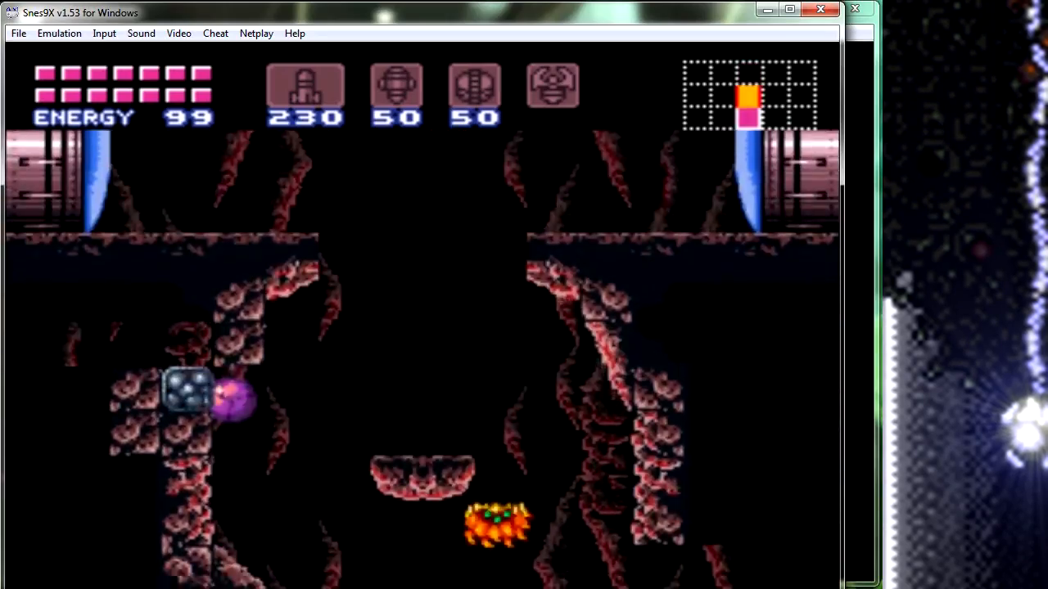
key(Up)
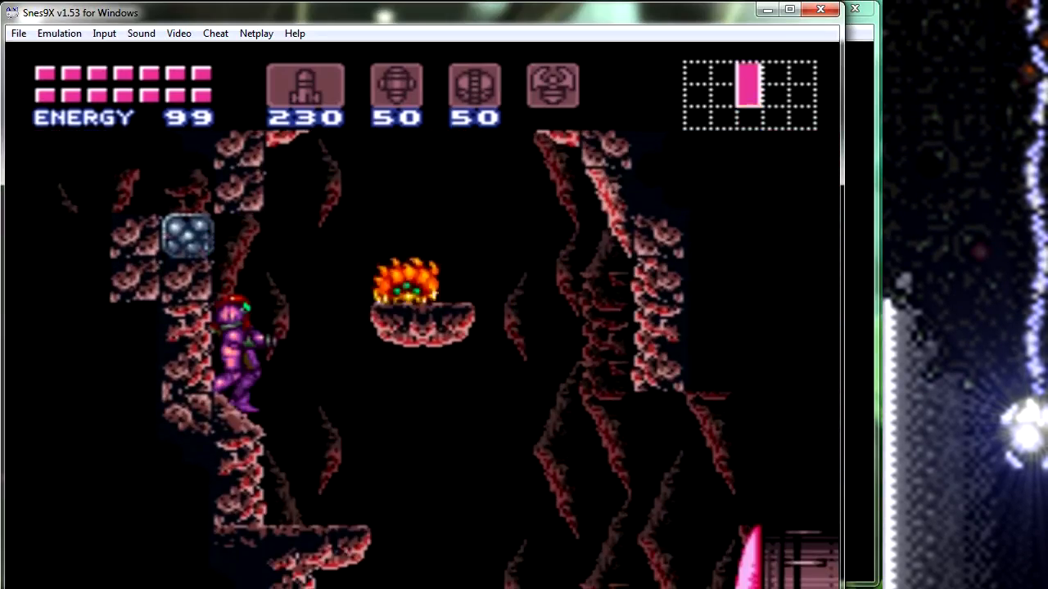
key(Right)
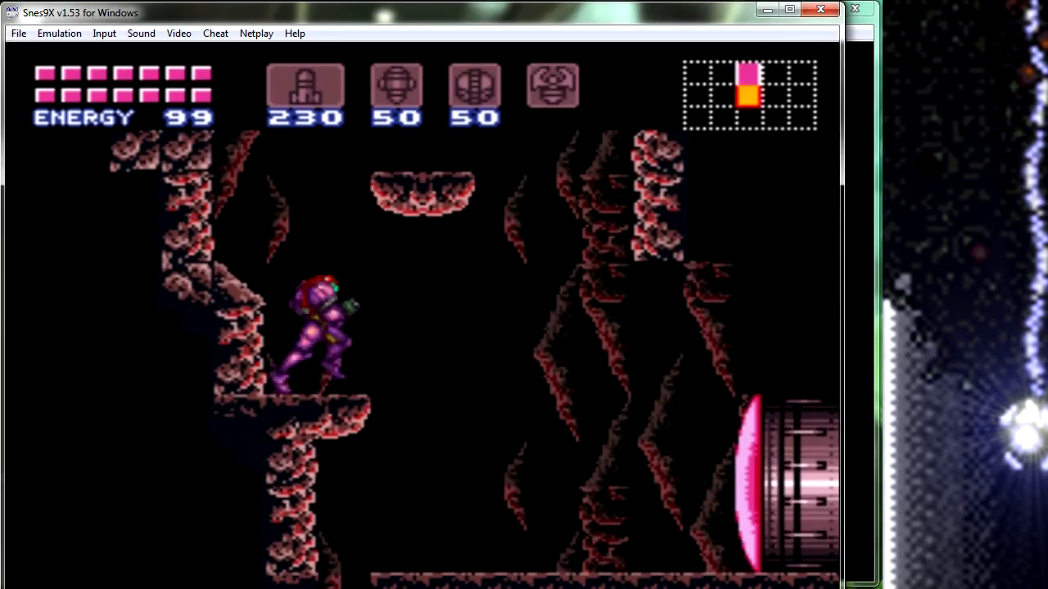
key(Right)
key(Left)
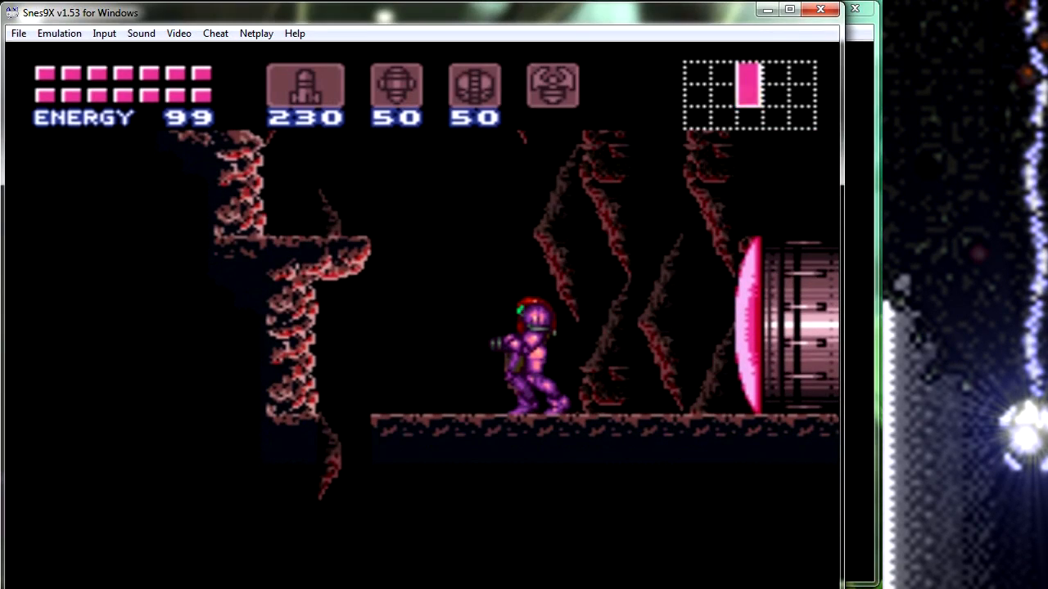
key(Left)
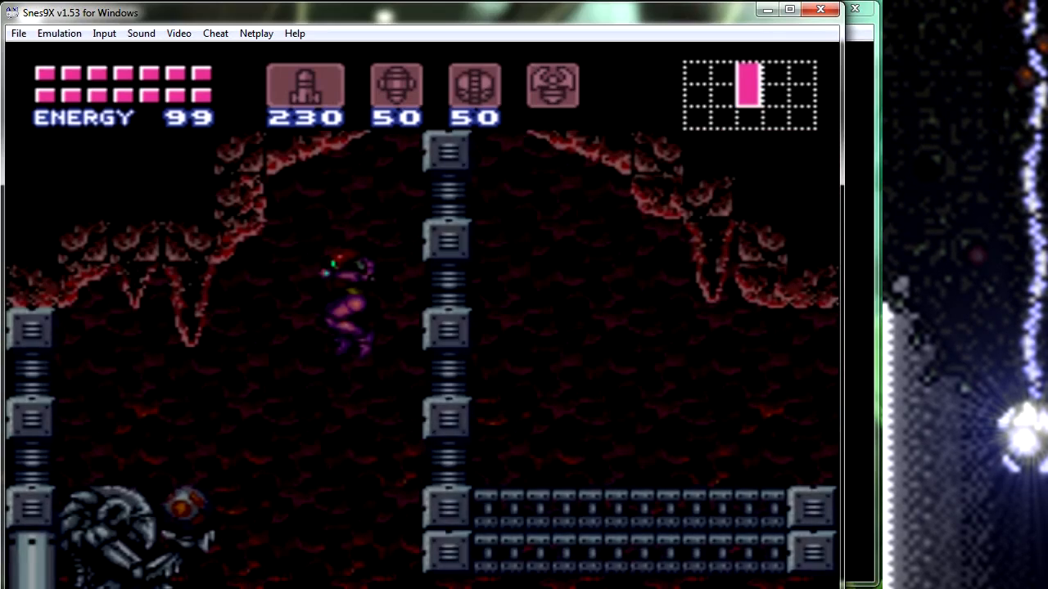
key(Left)
key(v)
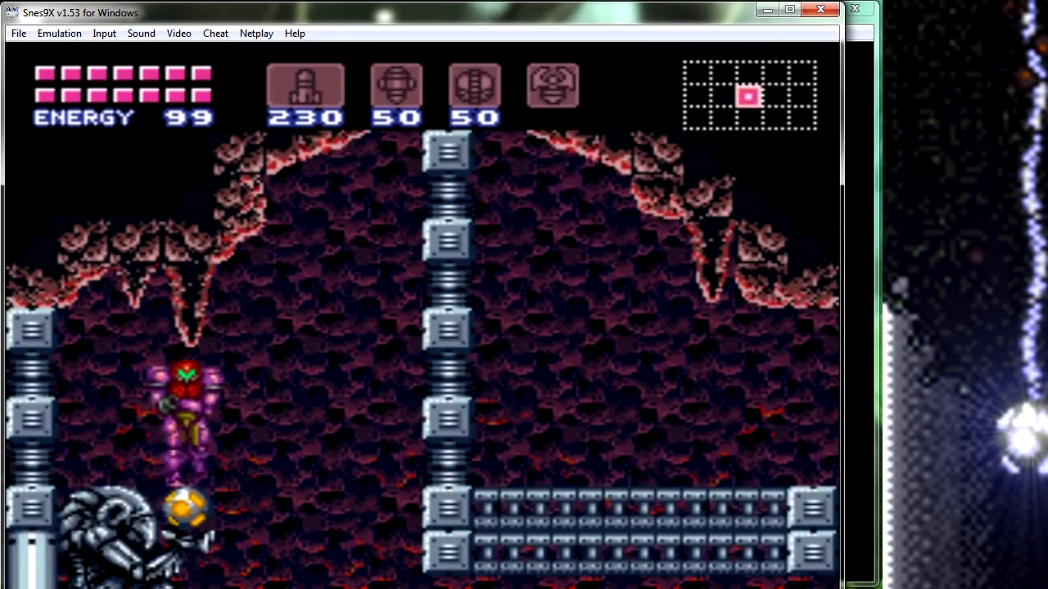
- Travel from room 7A9E5 back through the side passage into room 7A7DE and end the test run
key(Right)
key(v)
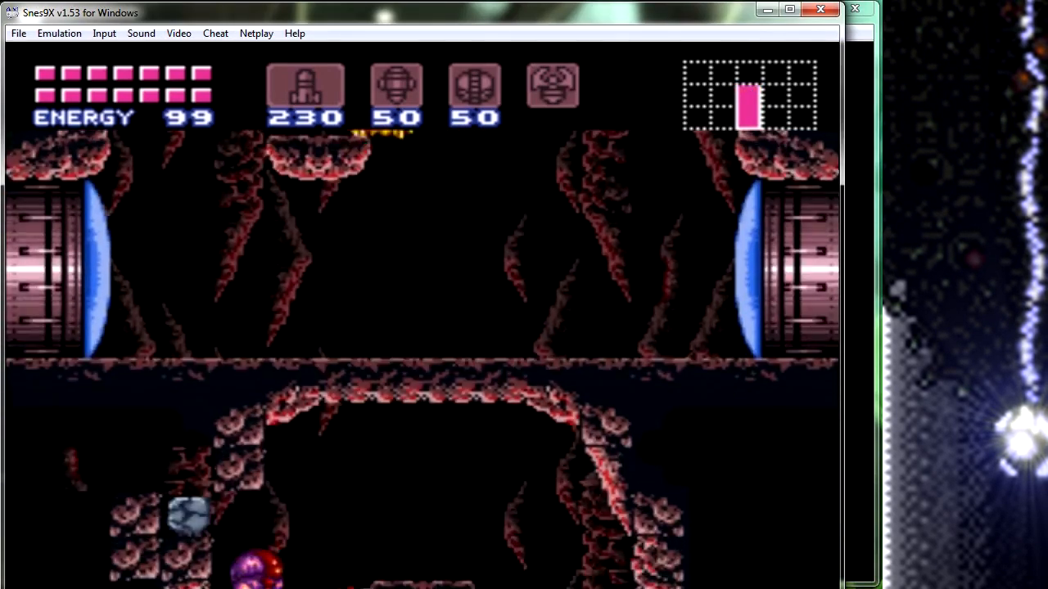
key(Up)
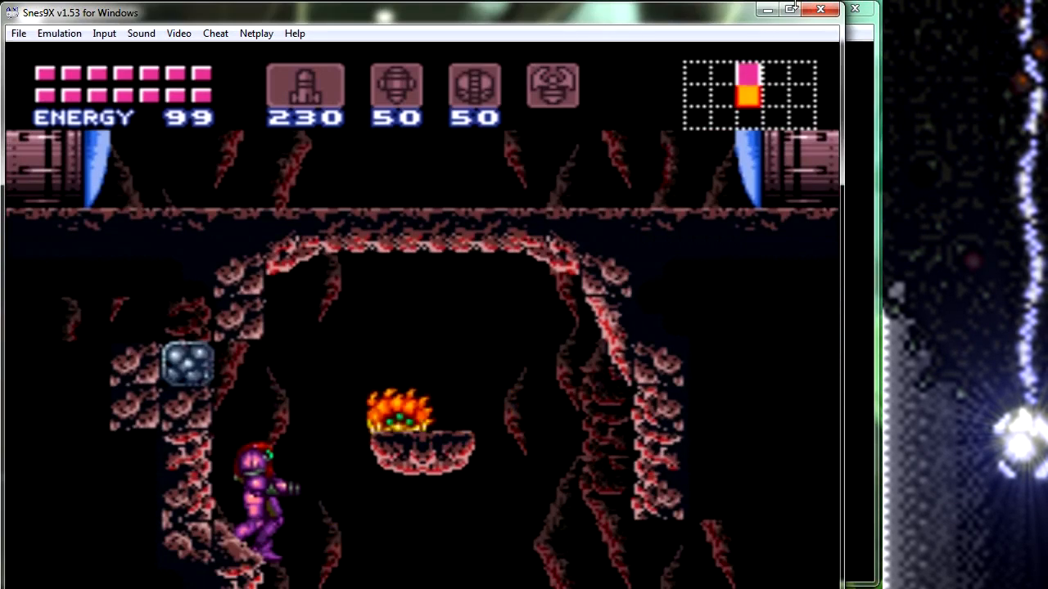
click(820, 9)
click(760, 208)
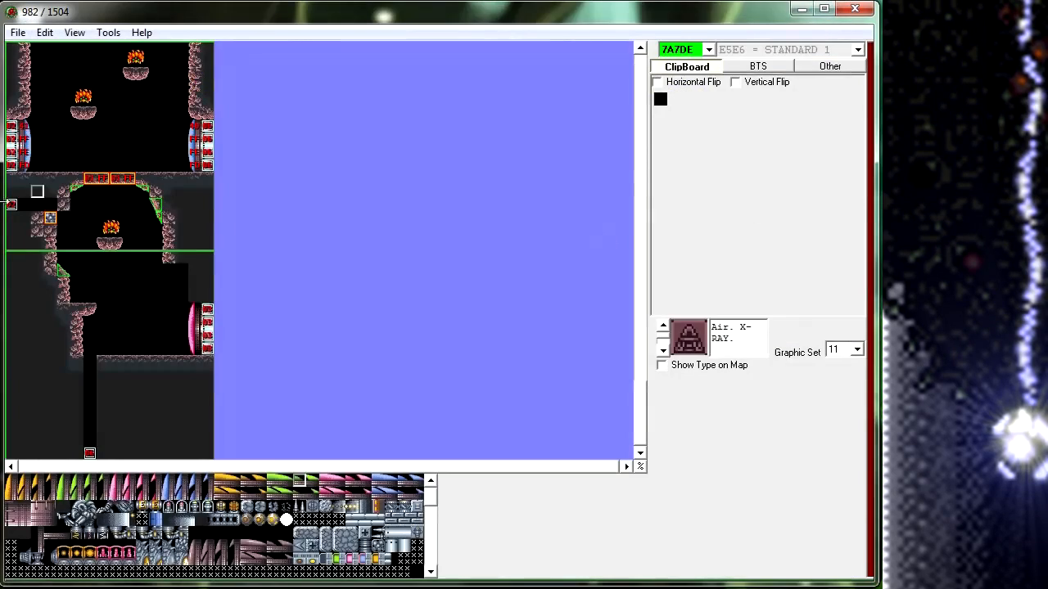
- Save room 7A7DE, follow its bottom drop door to room 7A9E5, and return through that room's side door
click(18, 33)
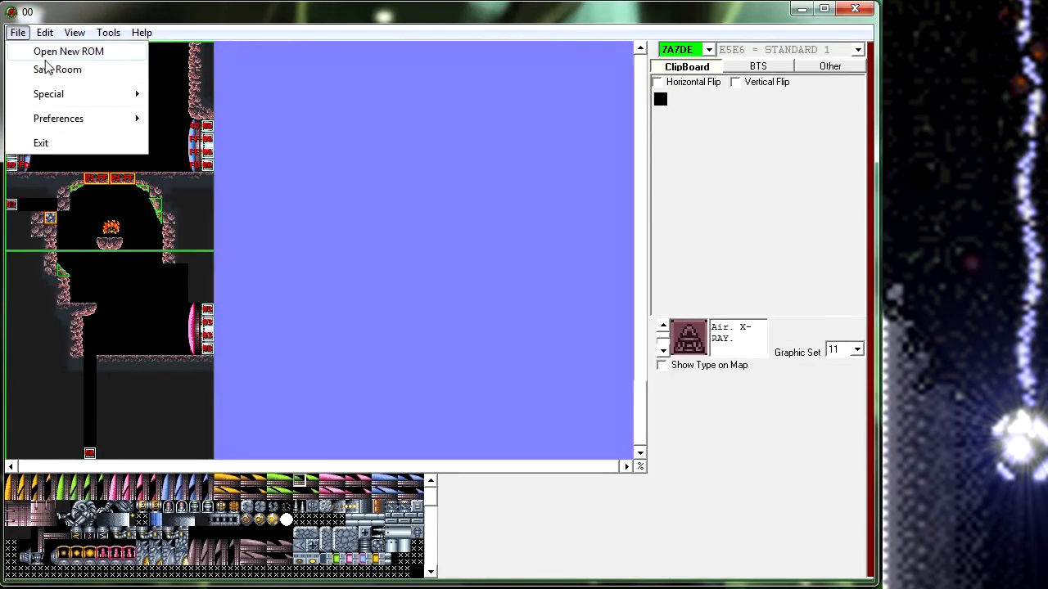
click(37, 68)
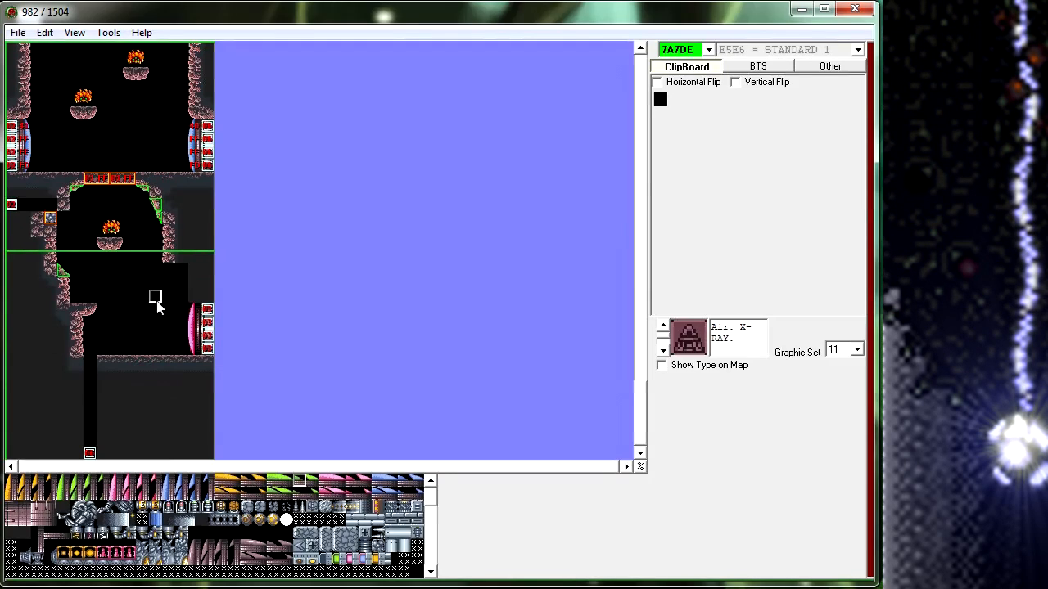
double_click(90, 453)
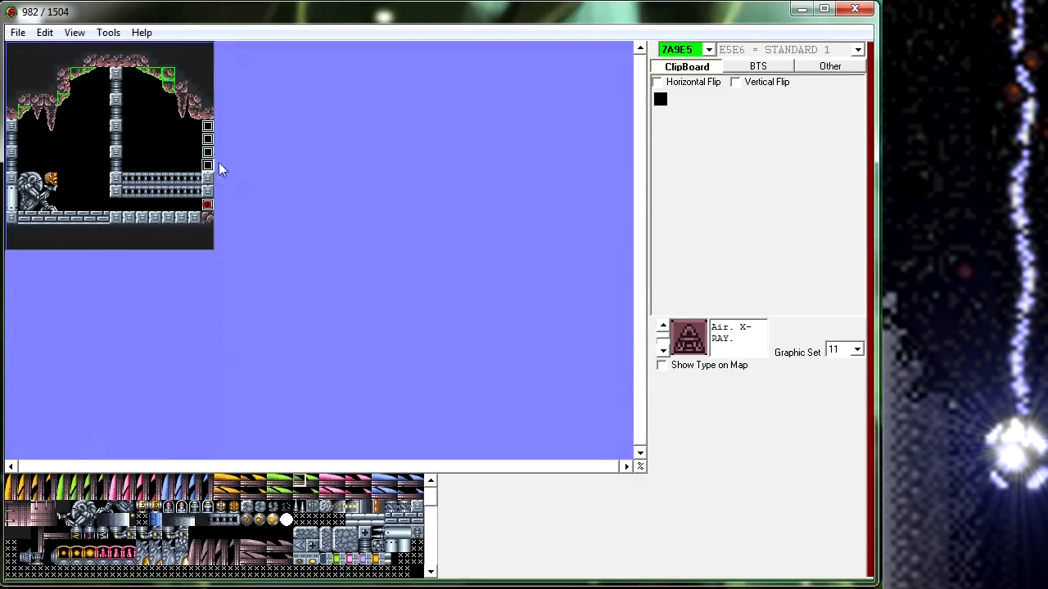
double_click(207, 140)
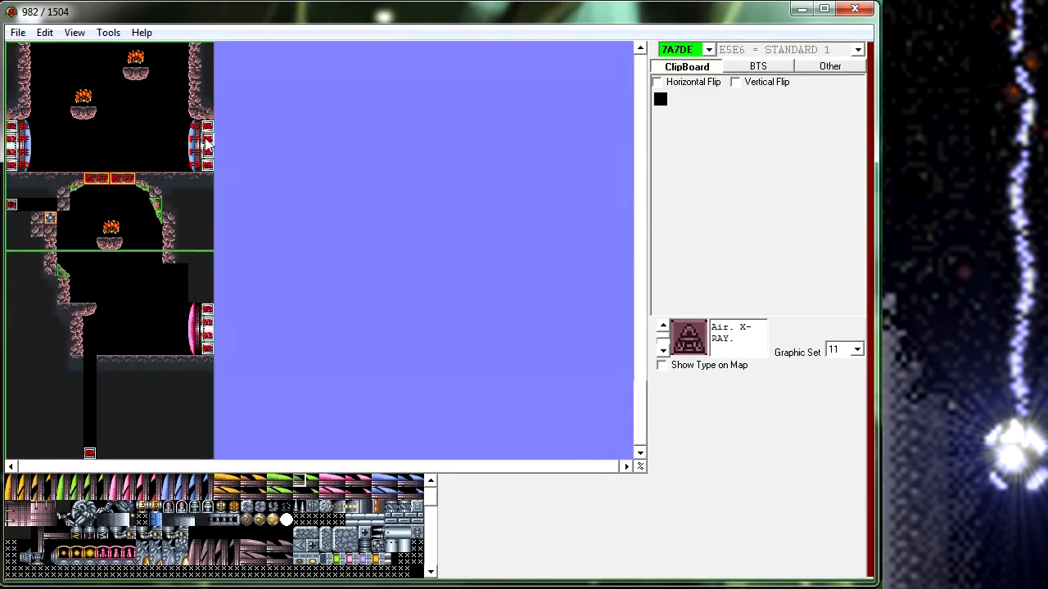